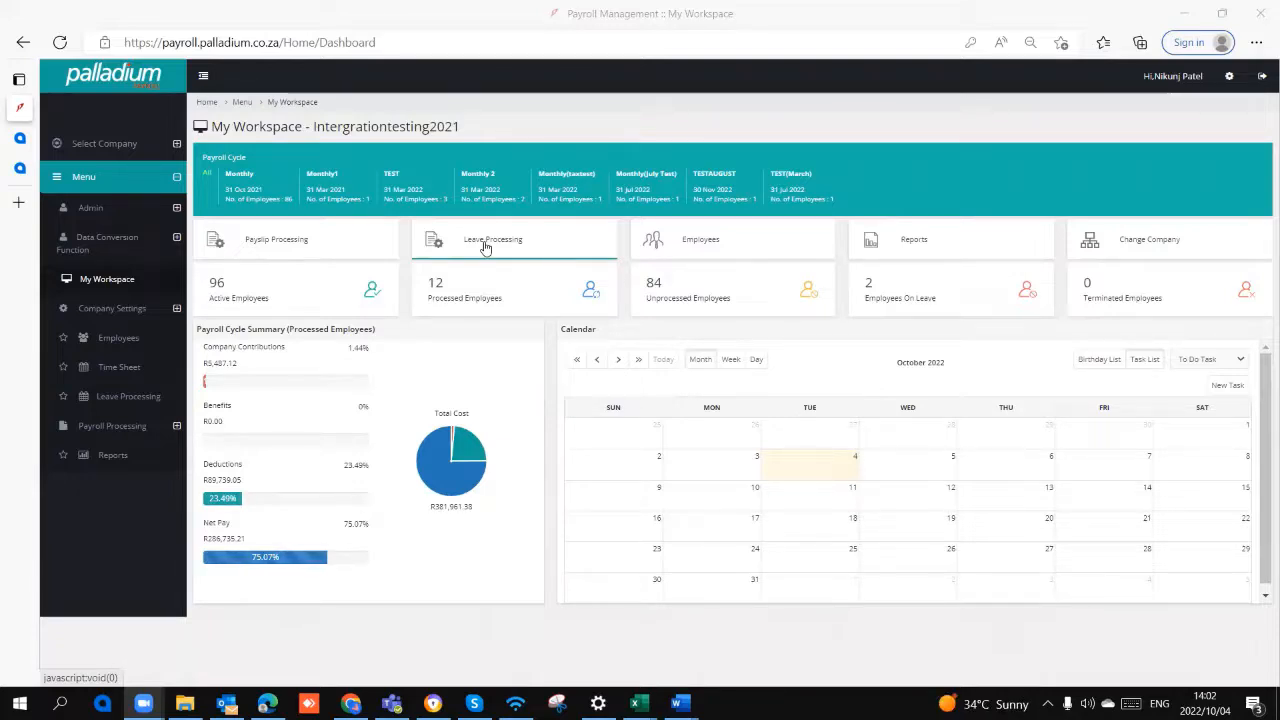
key("XF86AudioRaiseVolume")
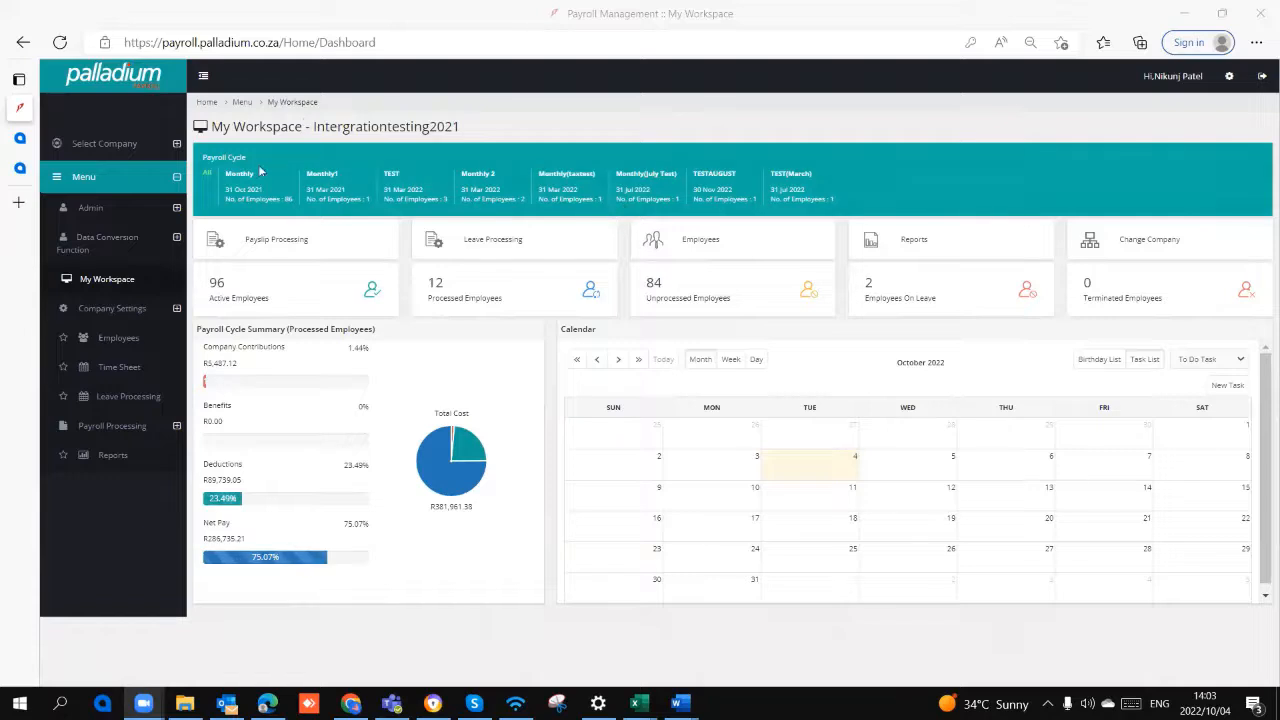
Step: Open the company page in the company settings and expand its Payroll Setup section
left_click(118, 308)
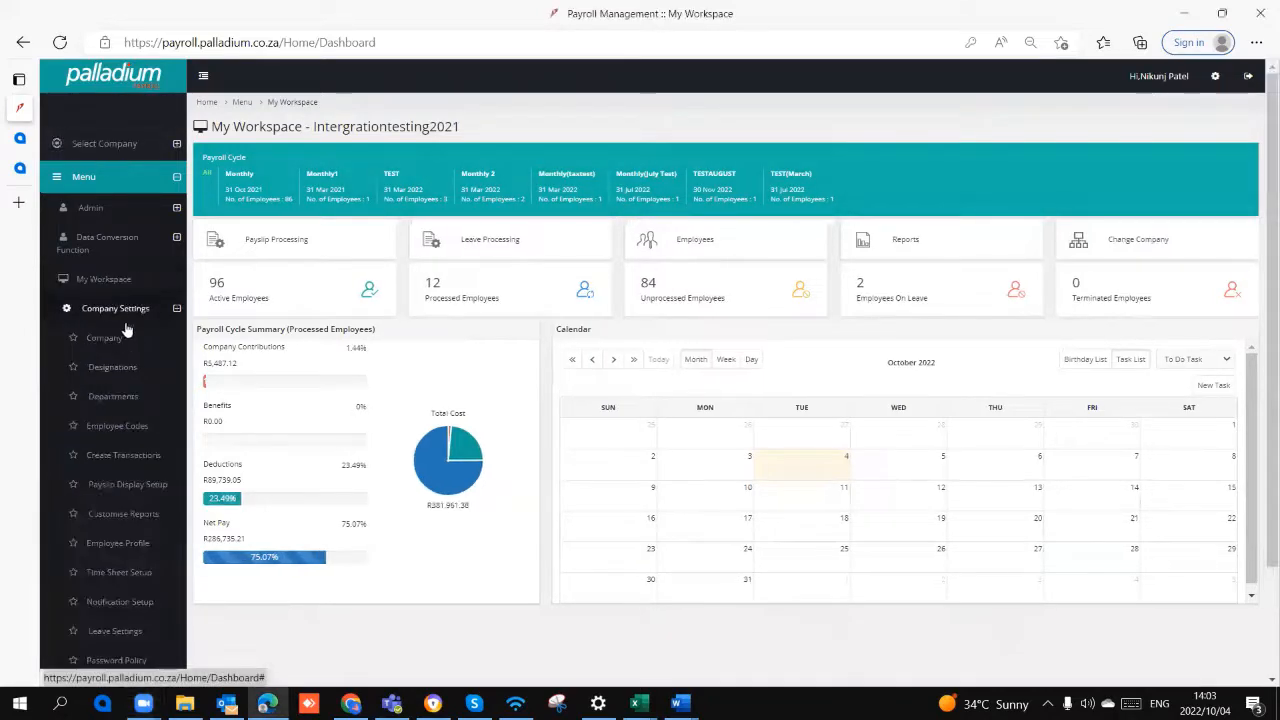
left_click(106, 337)
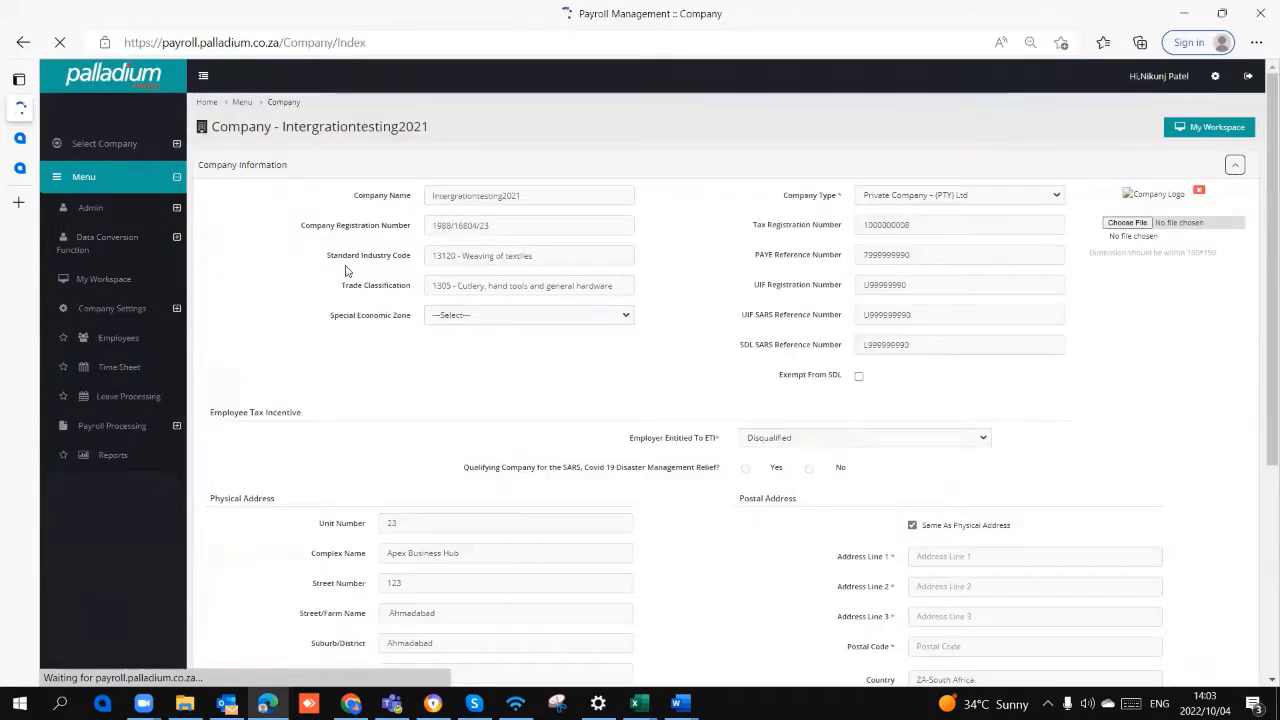
scroll(353, 265, "down", 4)
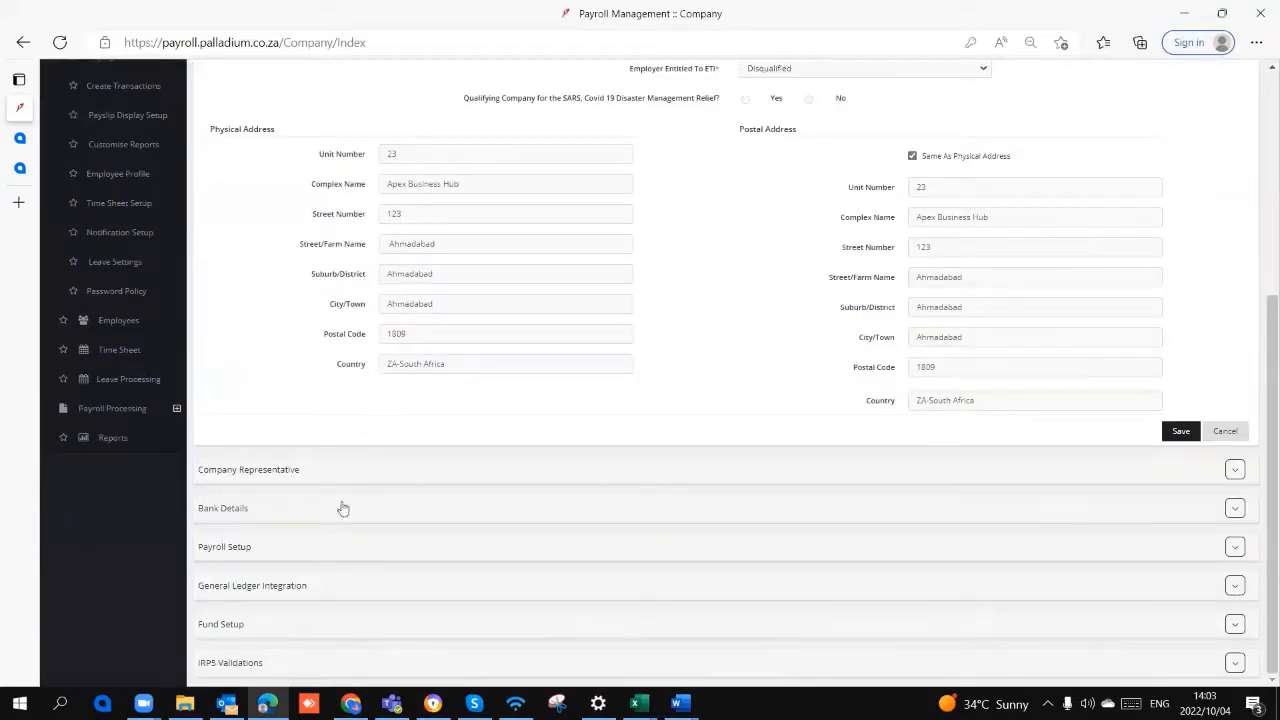
left_click(271, 551)
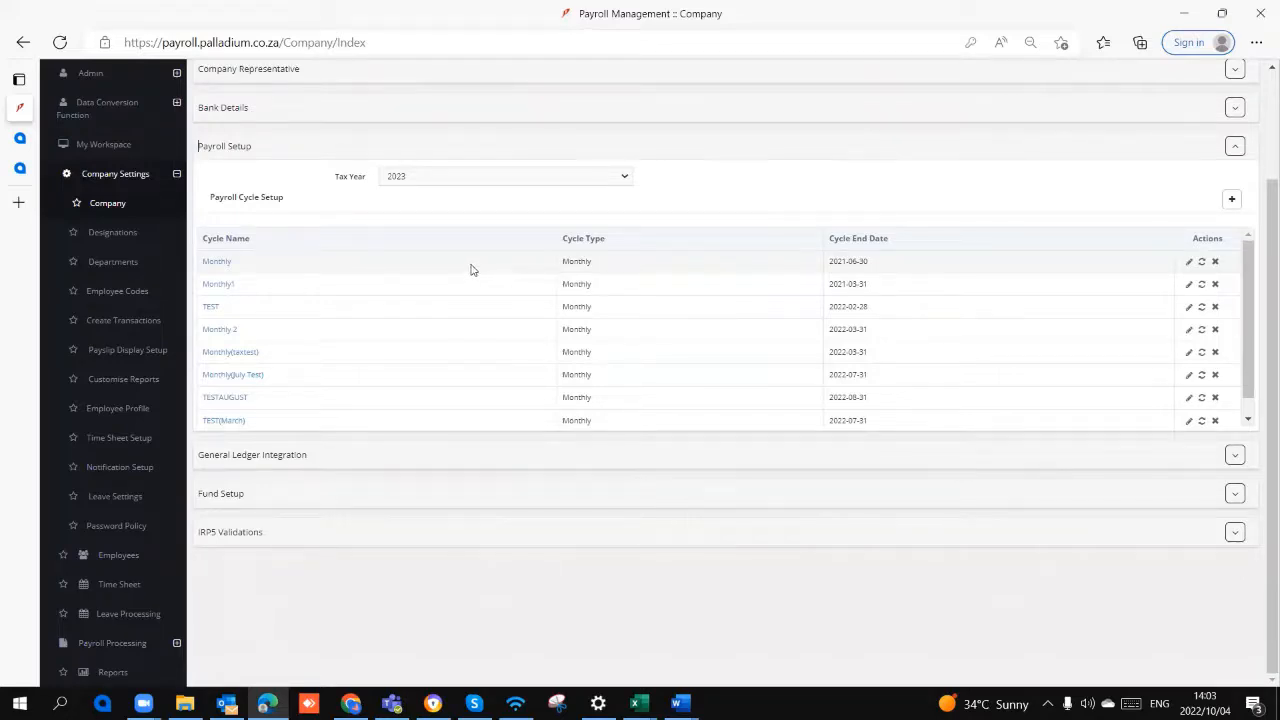
Step: Select 2023 as the tax year in the payroll setup and review the available tax years
left_click(417, 178)
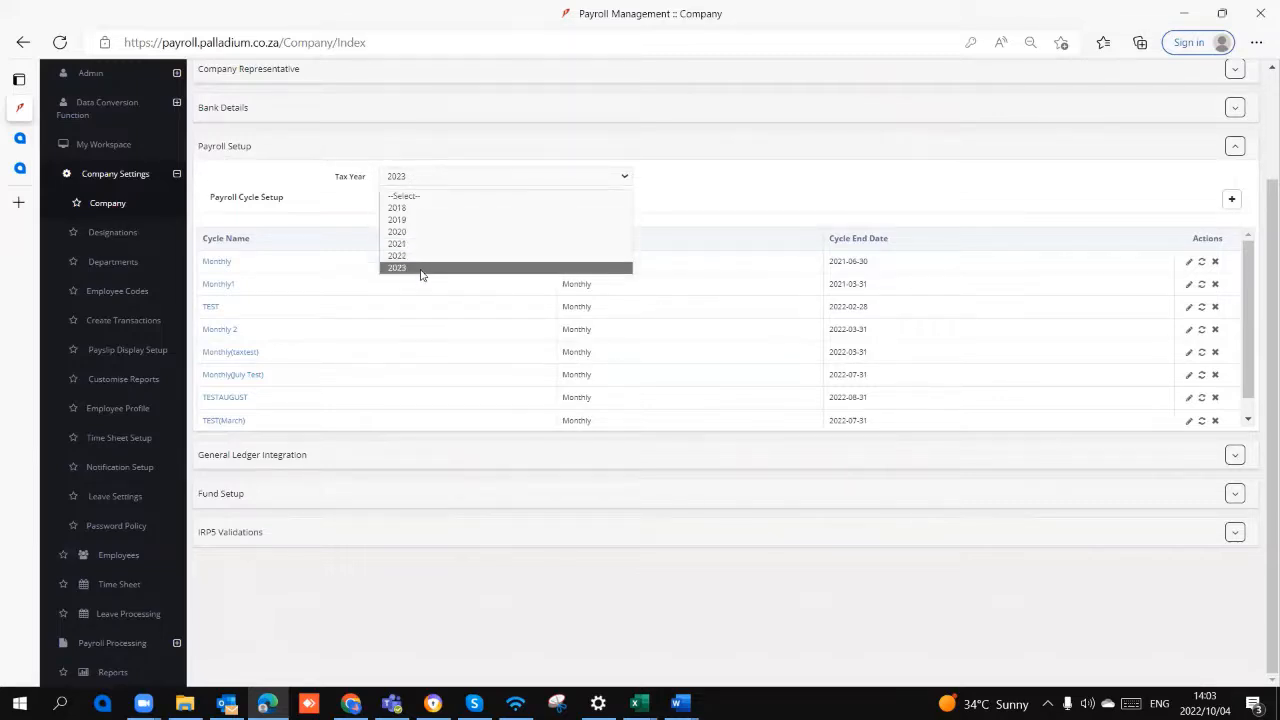
left_click(421, 270)
left_click(428, 182)
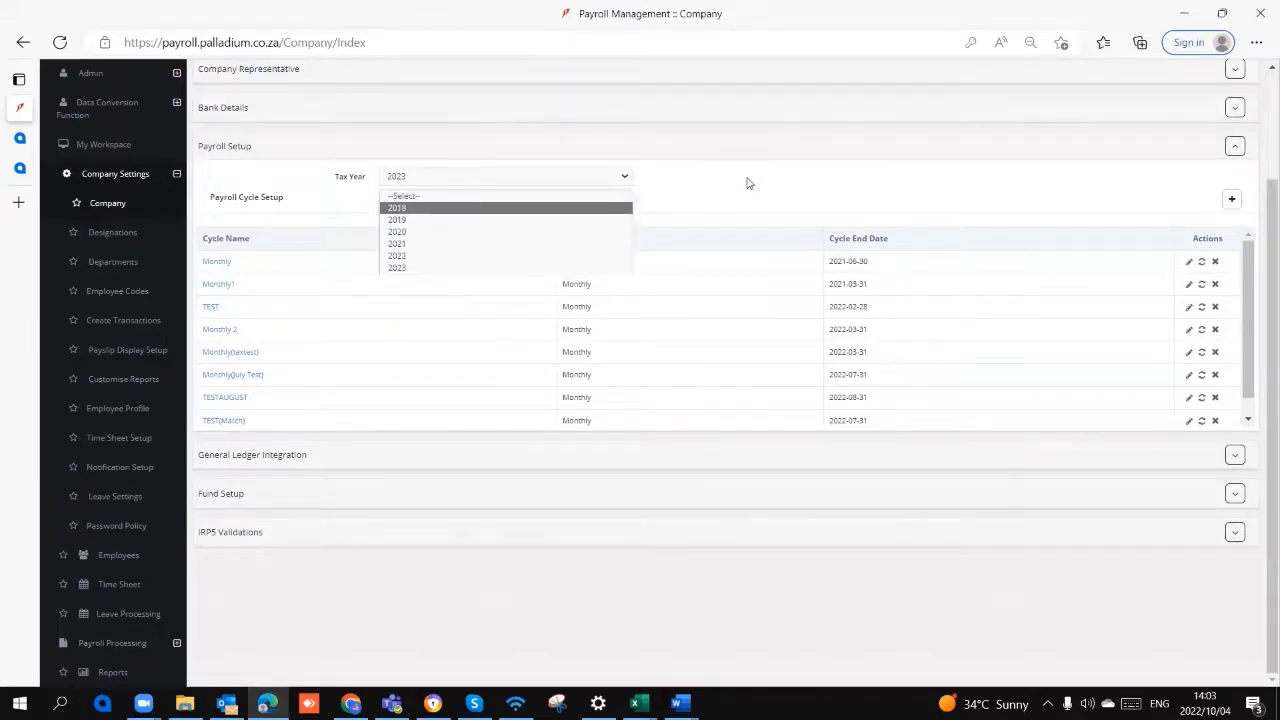
left_click(702, 185)
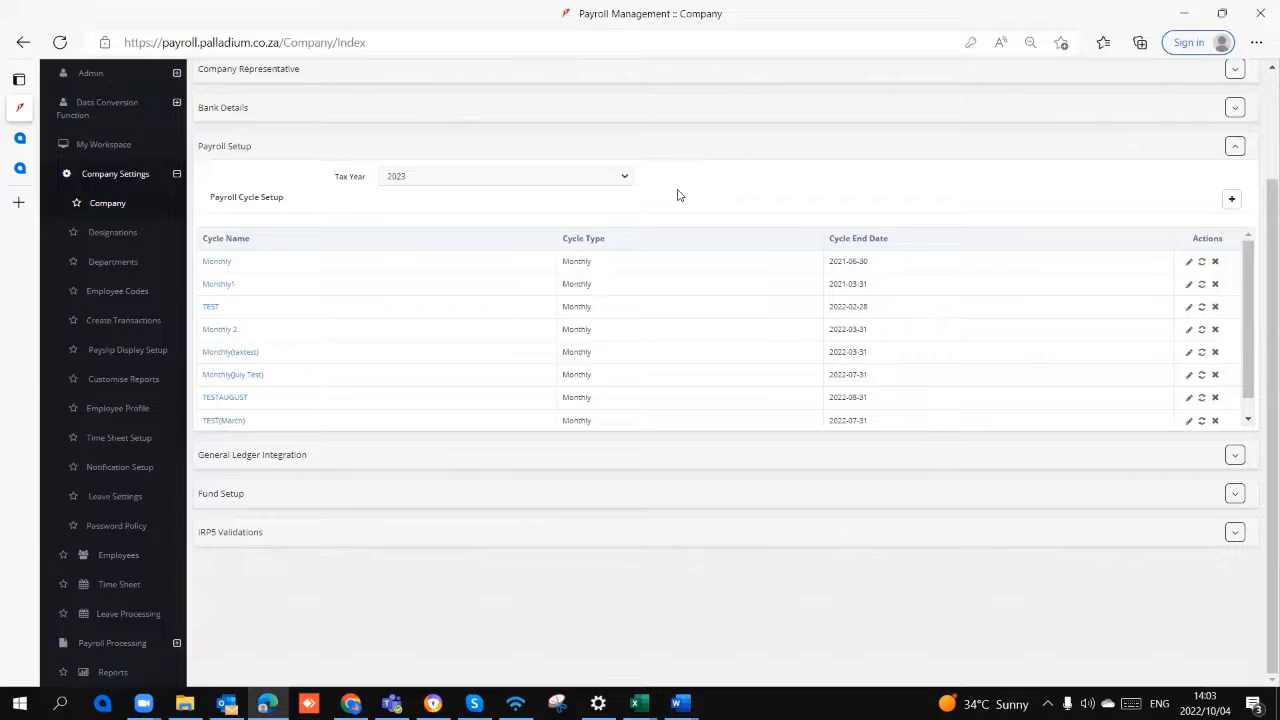
Step: Examine the cycle name, cycle type and first cycle end date options for a new payroll cycle without adding one
left_click(1232, 202)
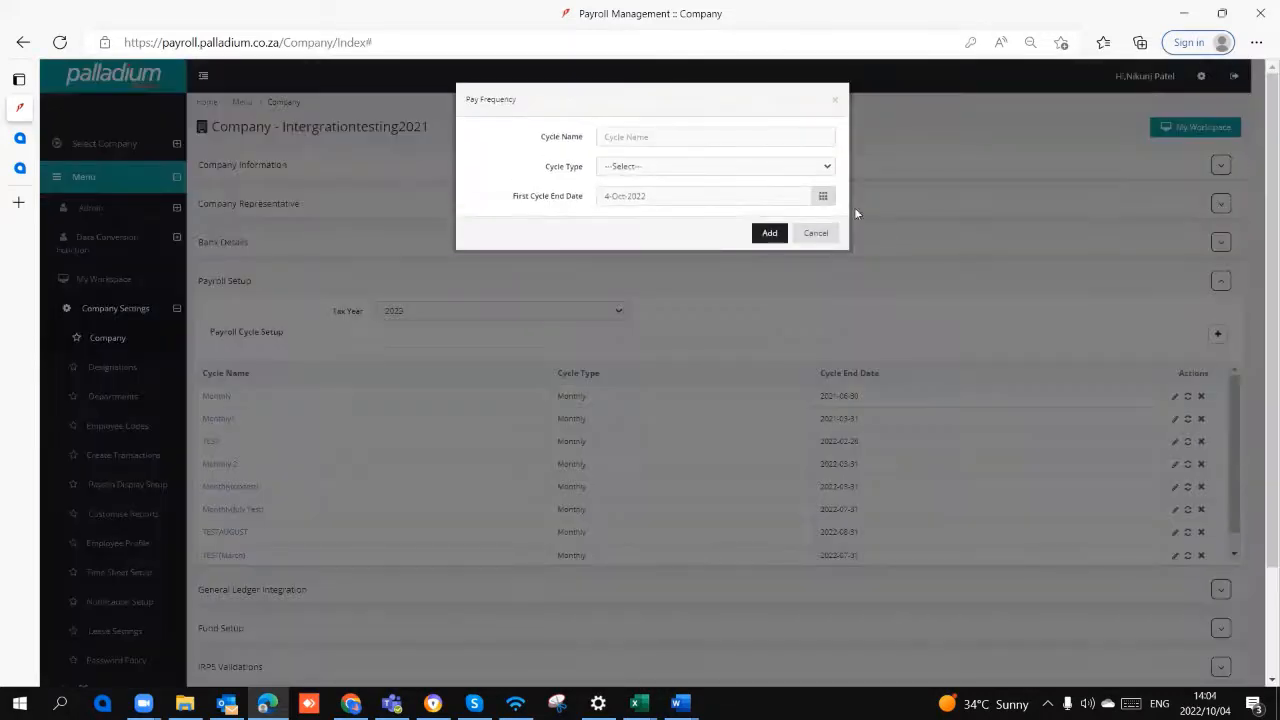
left_click(641, 135)
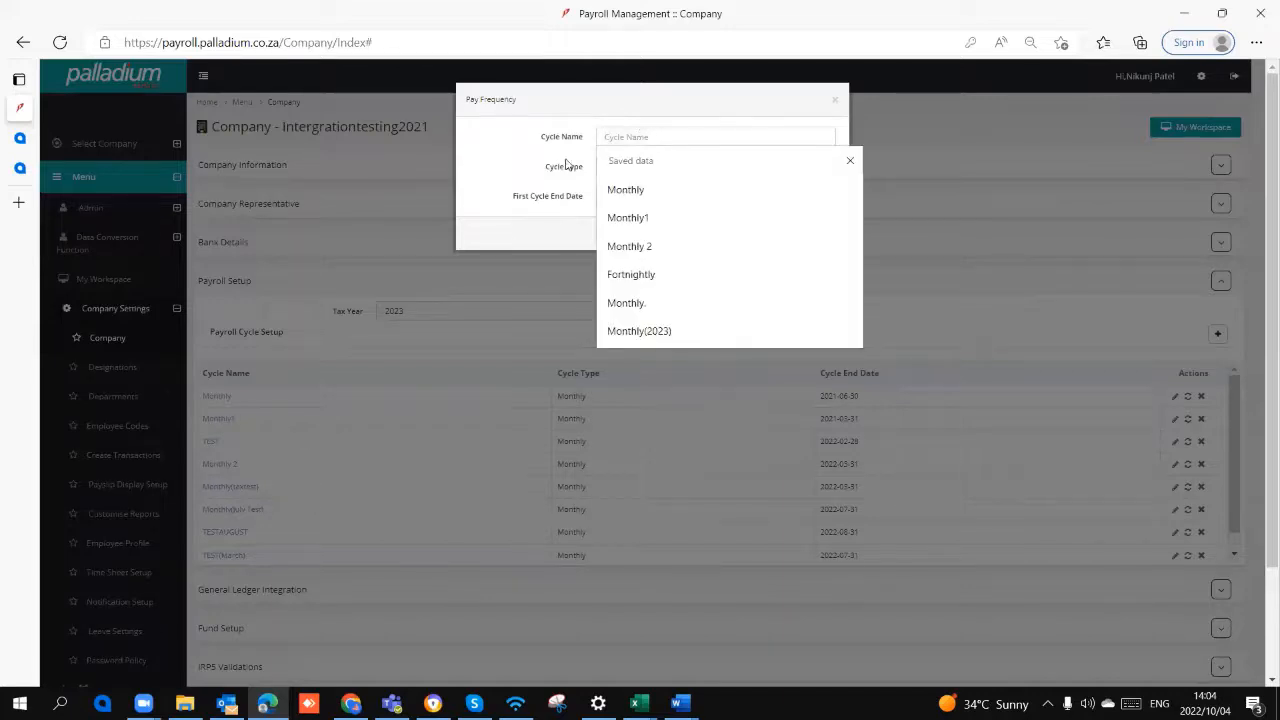
left_click(623, 166)
left_click(630, 168)
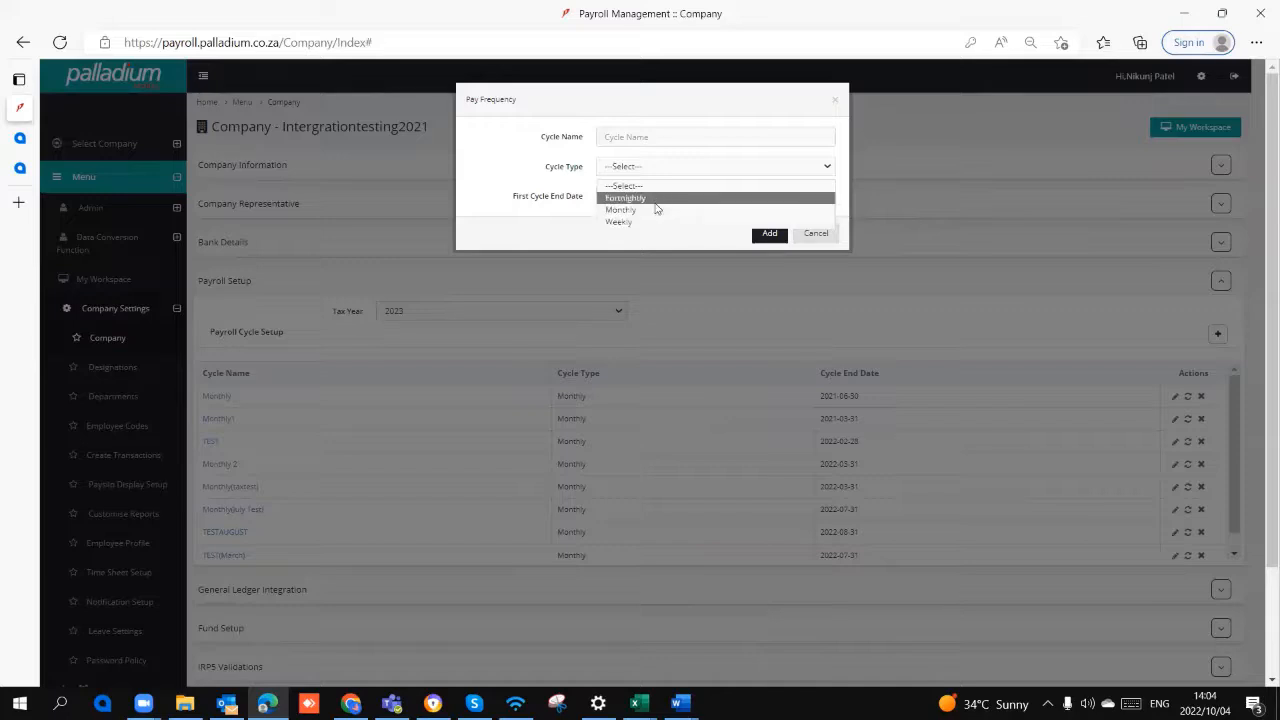
left_click(565, 217)
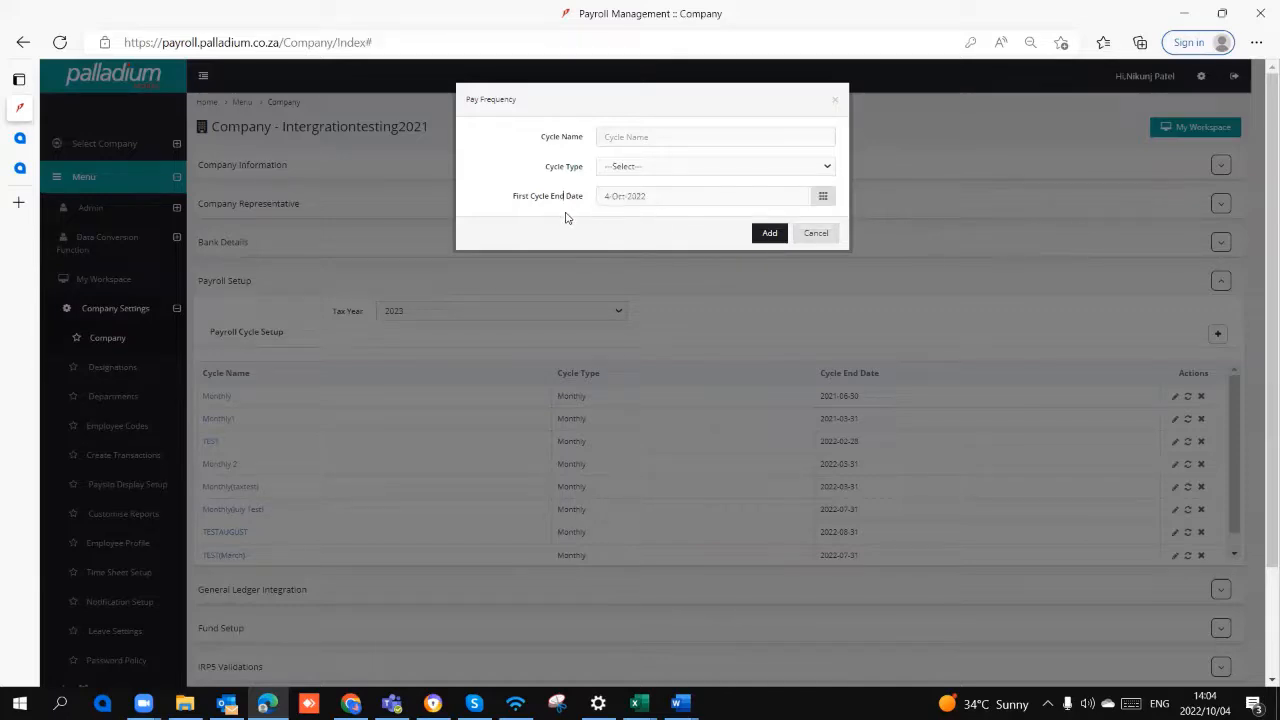
left_click(657, 170)
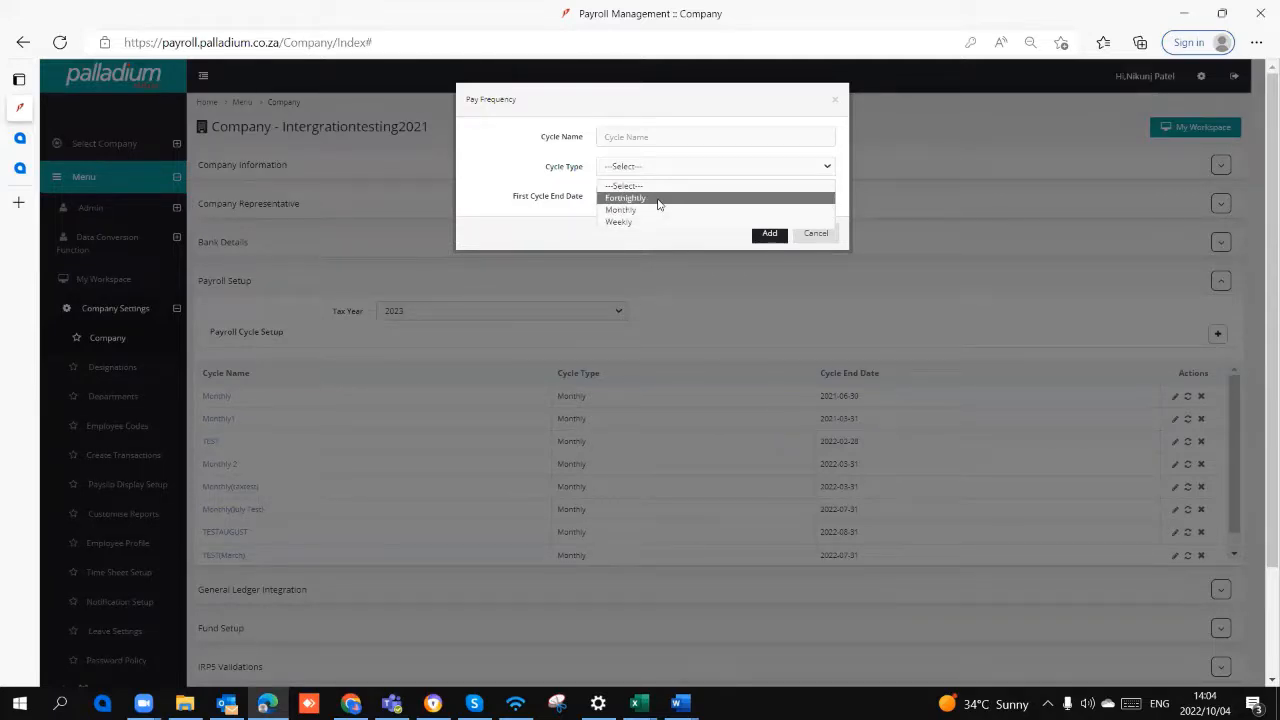
left_click(827, 238)
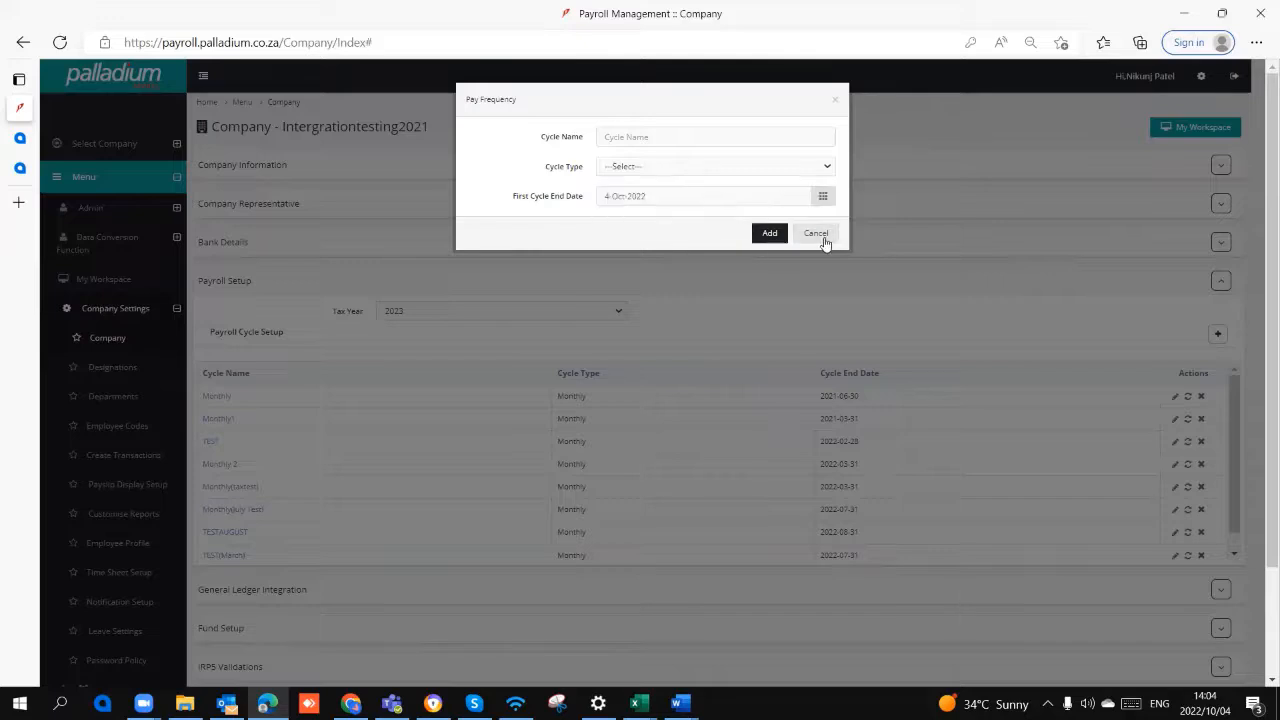
left_click(827, 238)
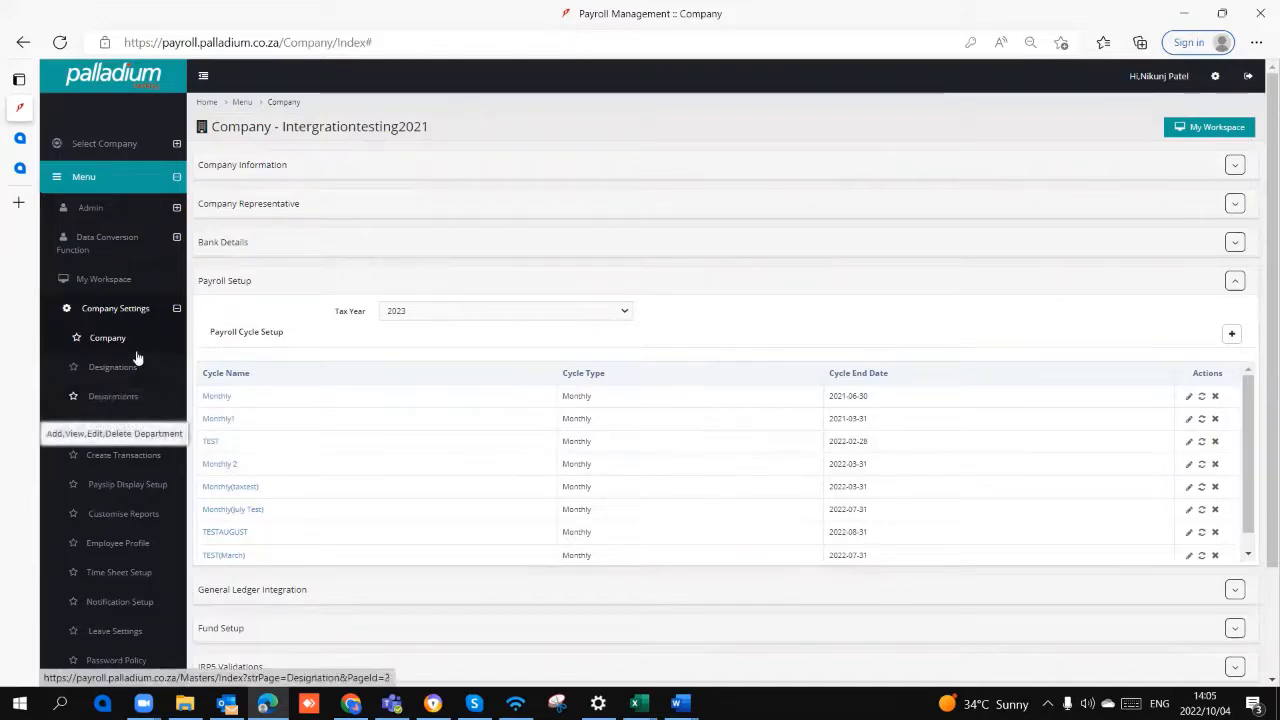
Step: Open the work information of the first employee in the employee list
left_click(134, 316)
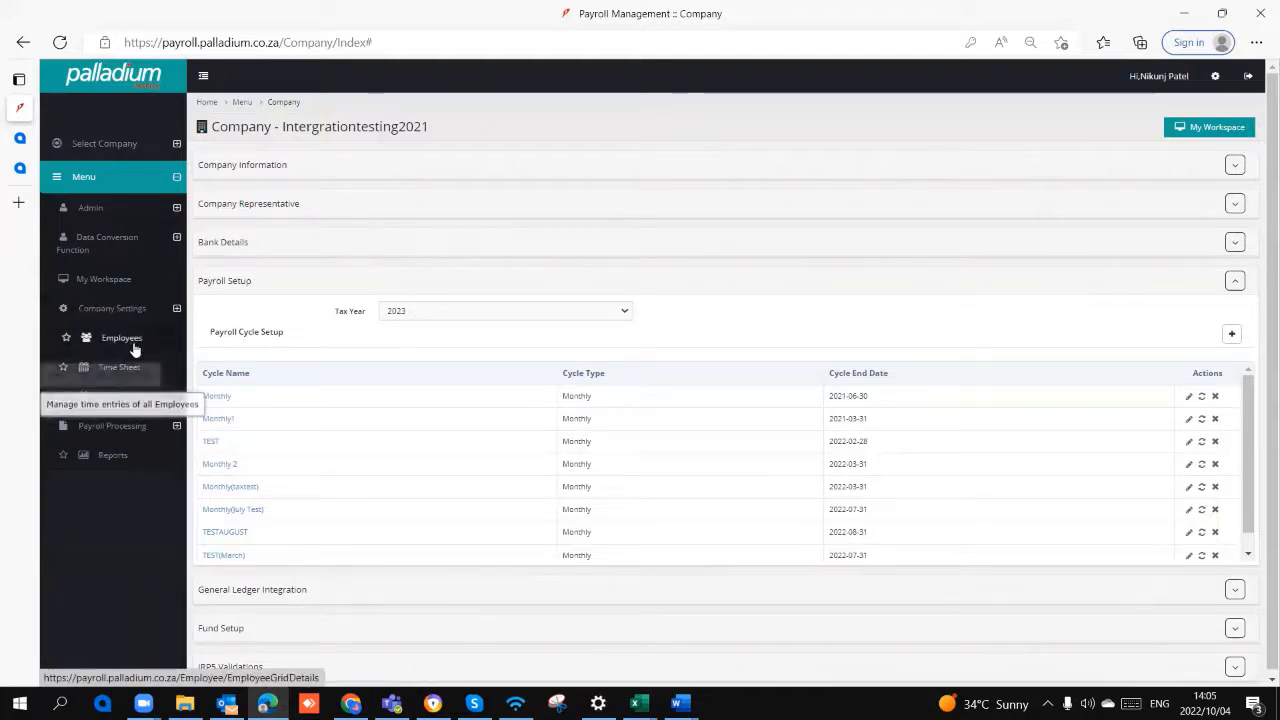
left_click(128, 341)
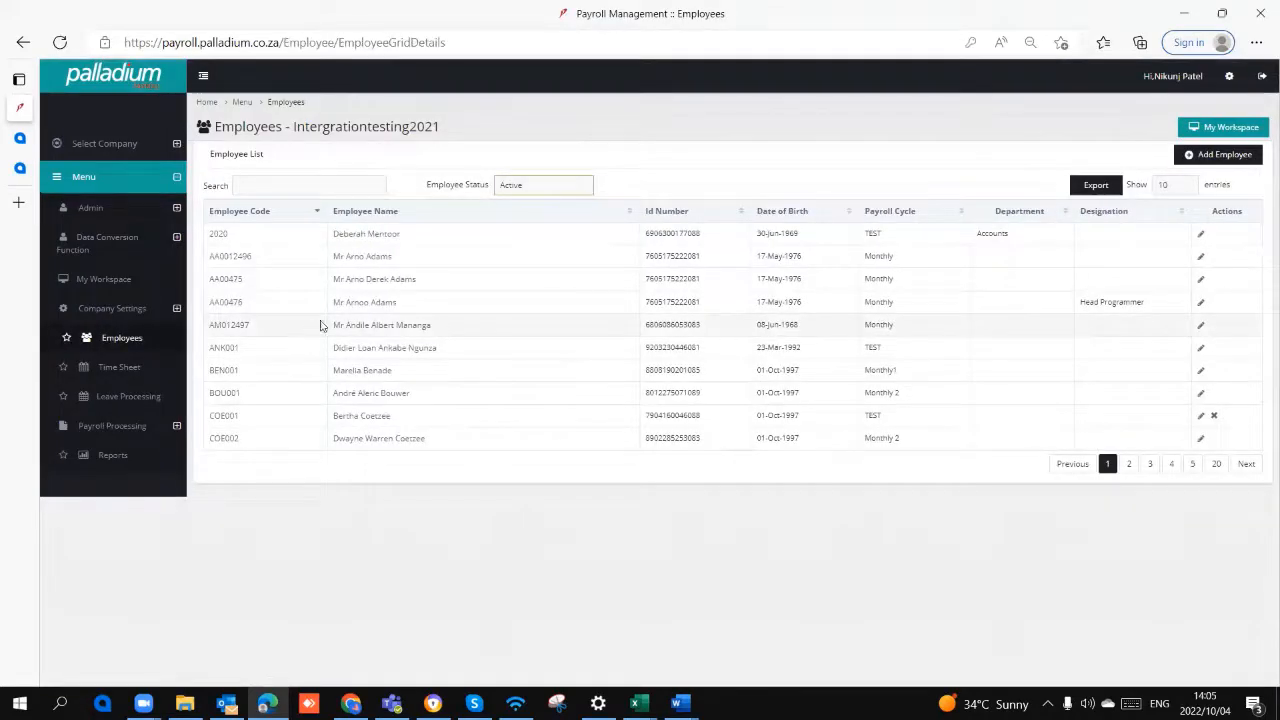
left_click(371, 238)
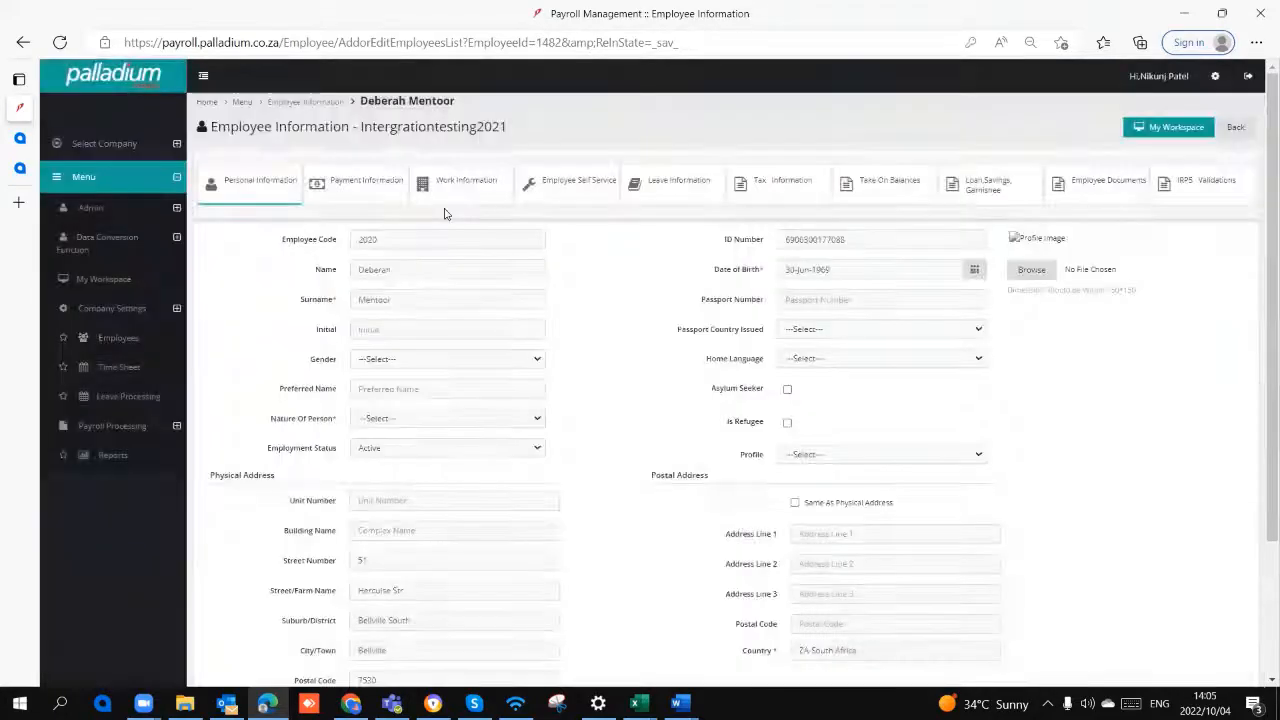
left_click(462, 183)
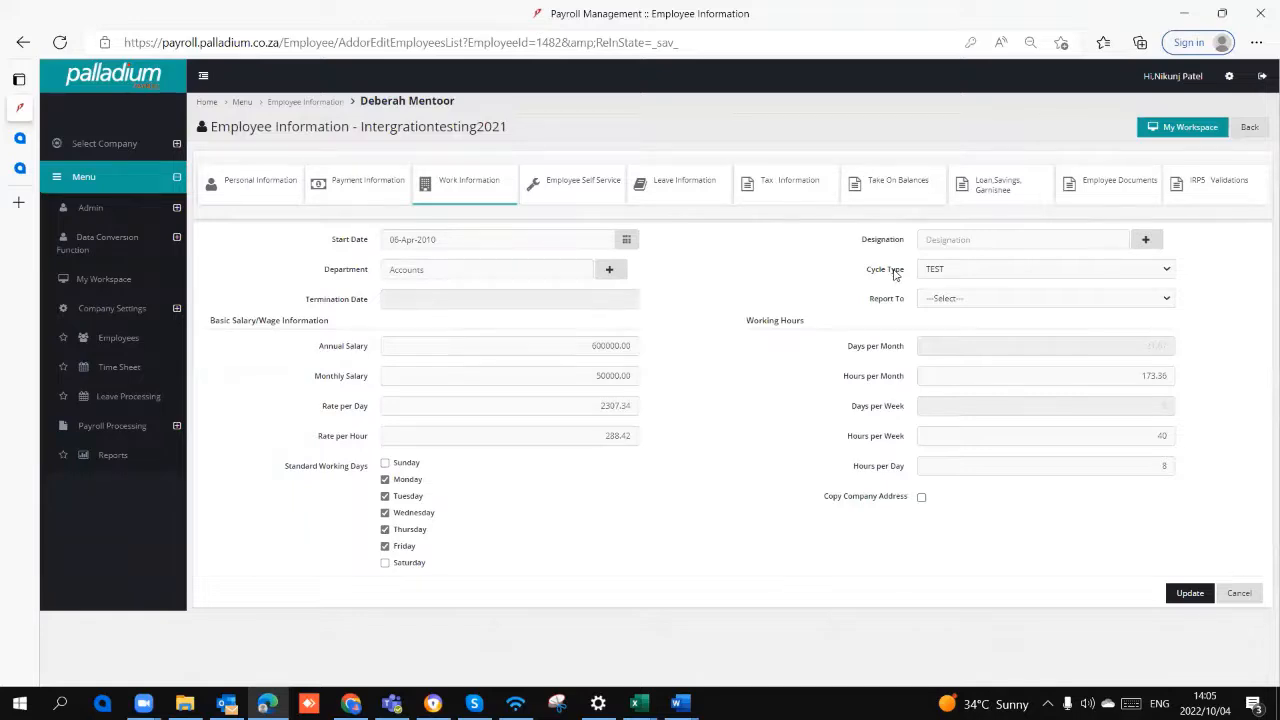
Step: Review the employee's cycle type options, monthly salary and rate per day
left_click(942, 272)
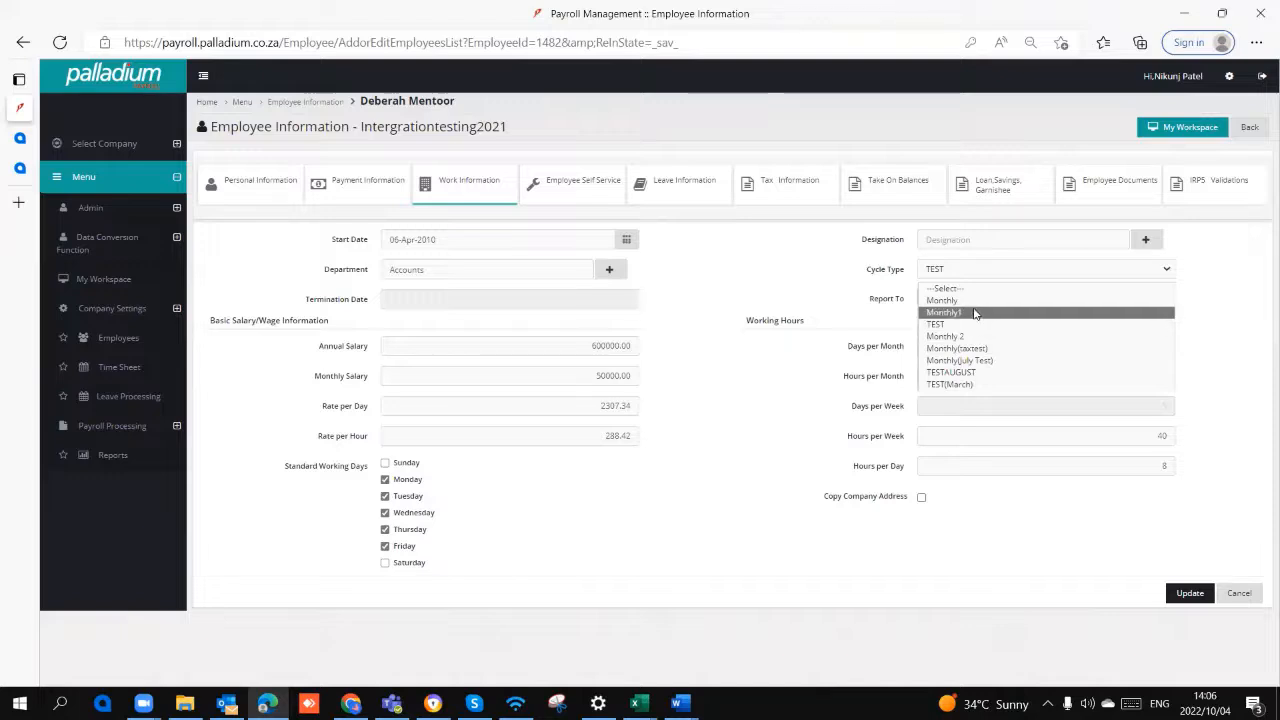
left_click(738, 263)
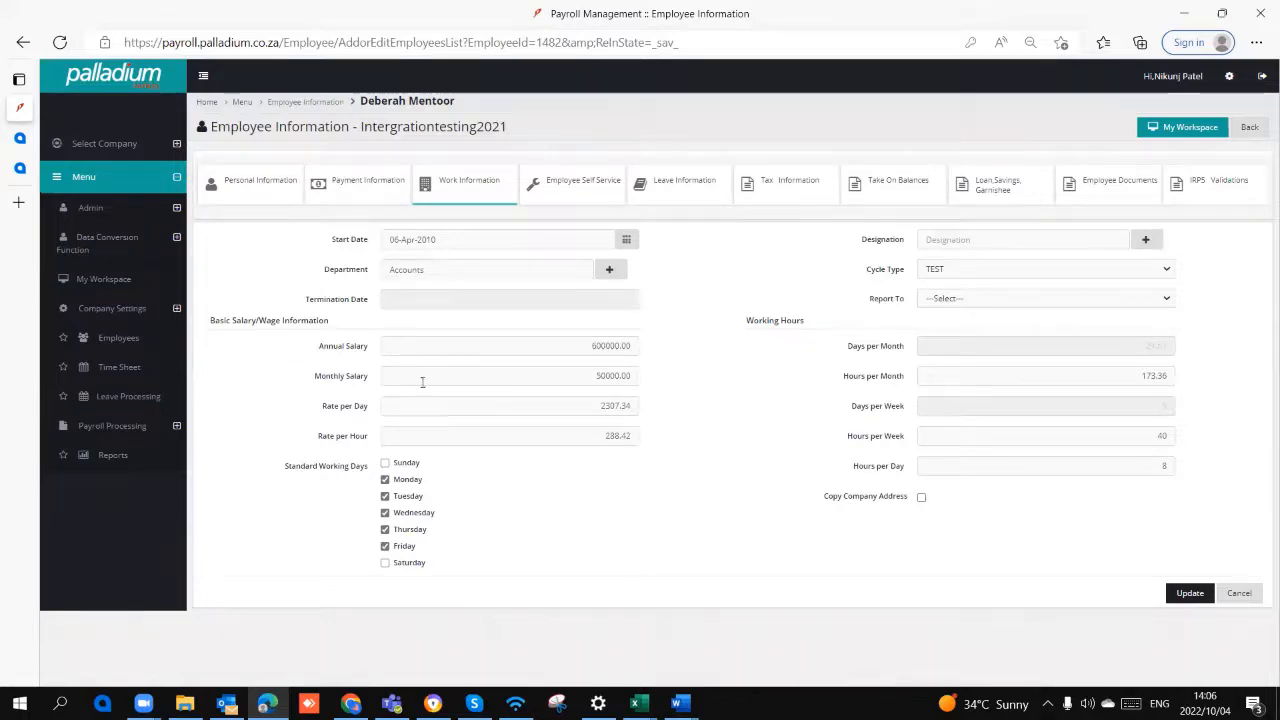
double_click(586, 373)
left_click(590, 377)
double_click(618, 406)
Step: Toggle Saturday on and off as a standard working day for the employee
left_click(385, 563)
left_click(385, 563)
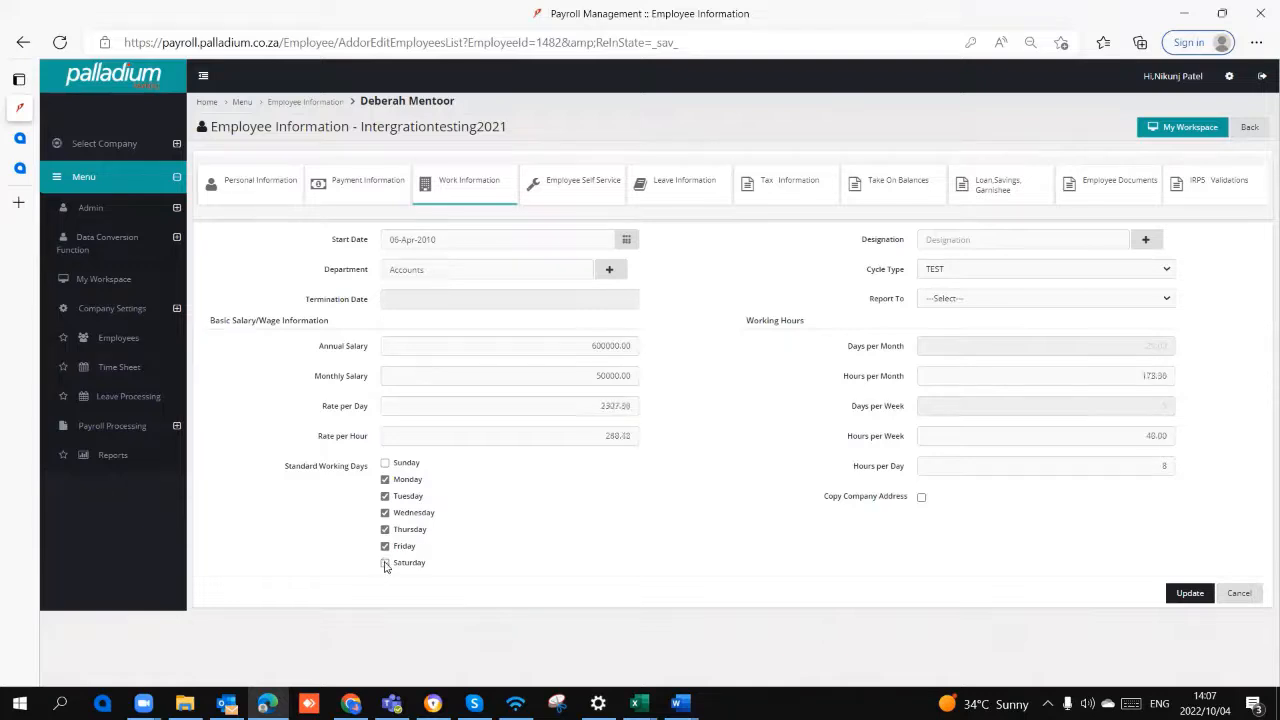
left_click(385, 563)
left_click(385, 563)
left_click(385, 563)
left_click(385, 563)
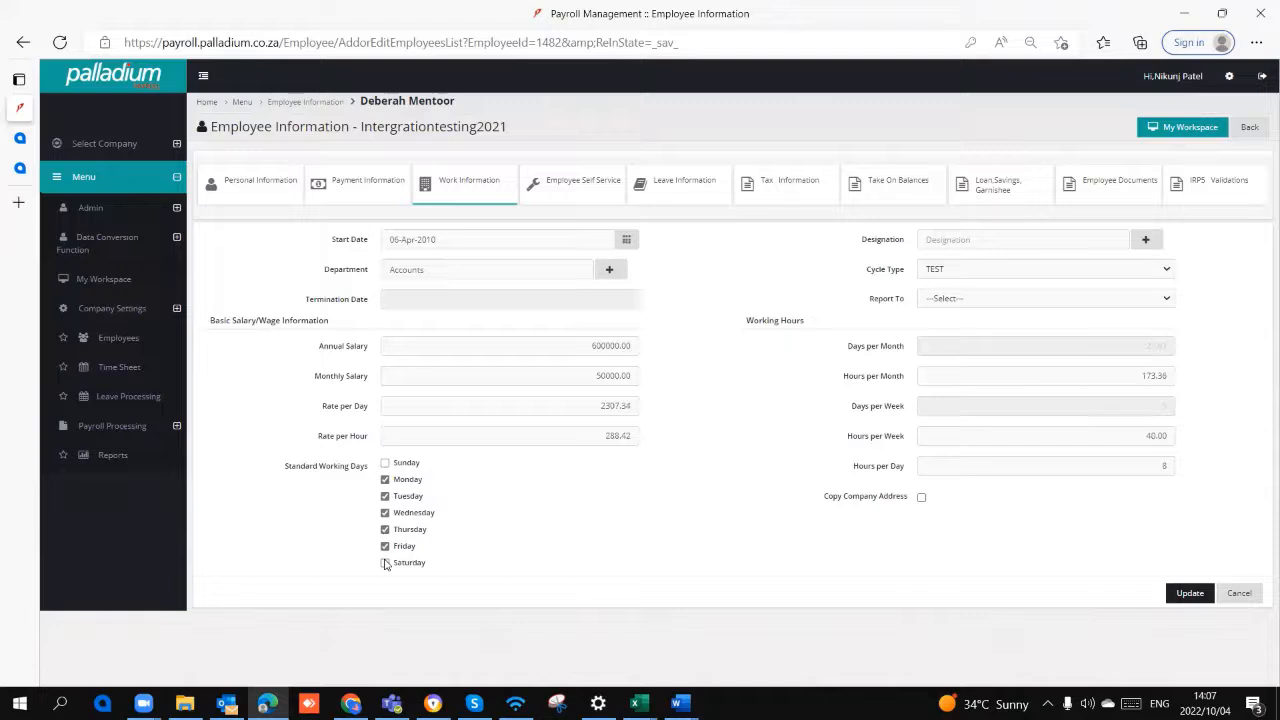
Step: Add Sunday to the standard working days and check the hours per week and hours per day
left_click(385, 463)
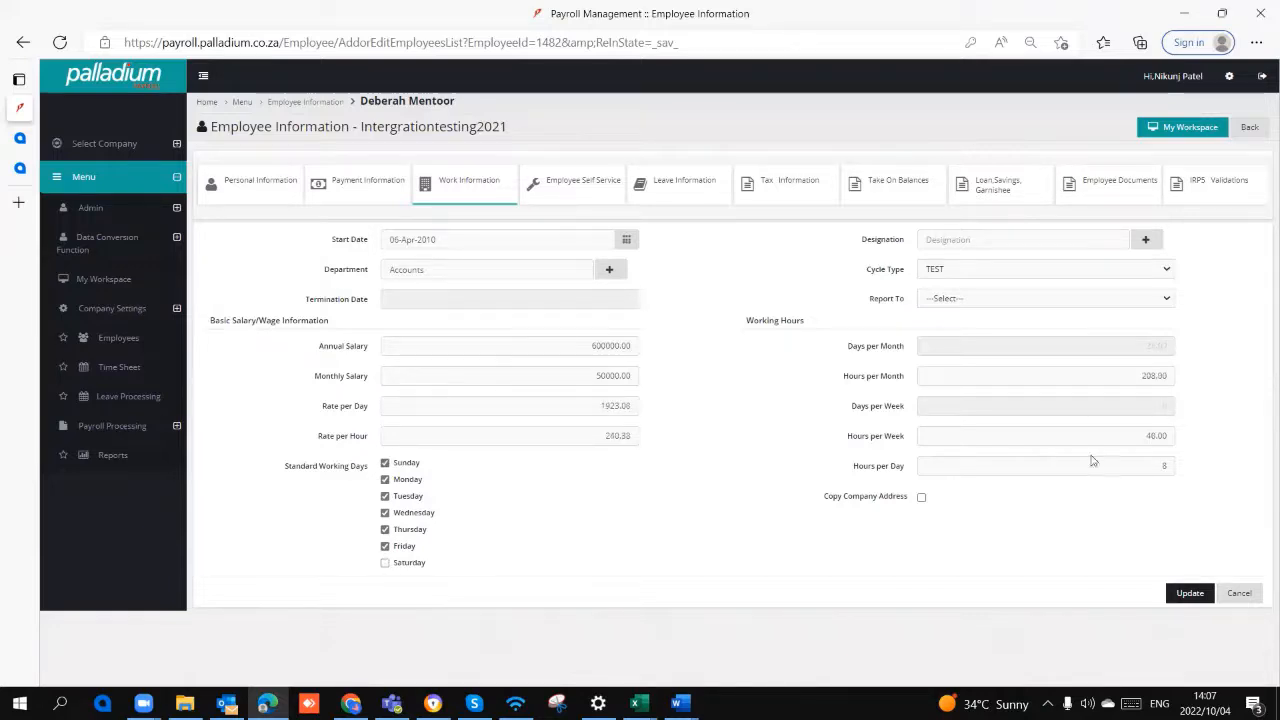
left_click_drag(1145, 433, 1173, 427)
left_click_drag(1153, 469, 1191, 466)
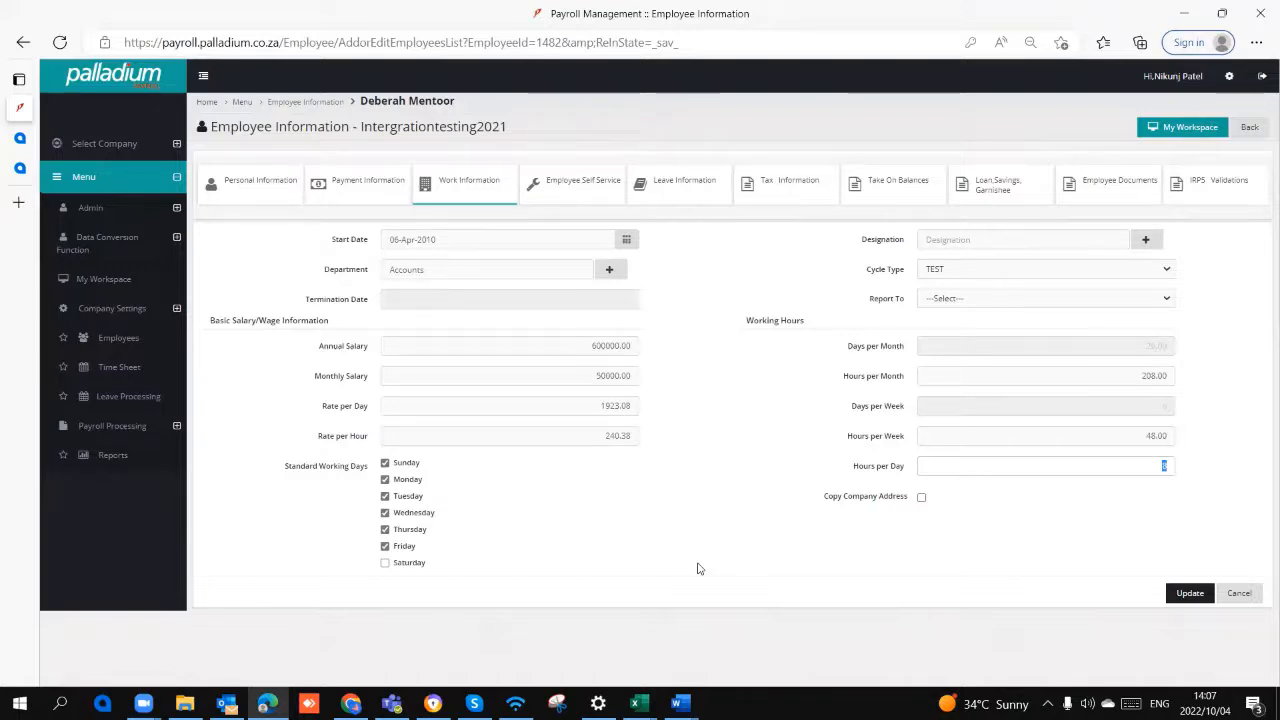
Step: Open Payslip Processing and select the Monthly payroll cycle
left_click(145, 430)
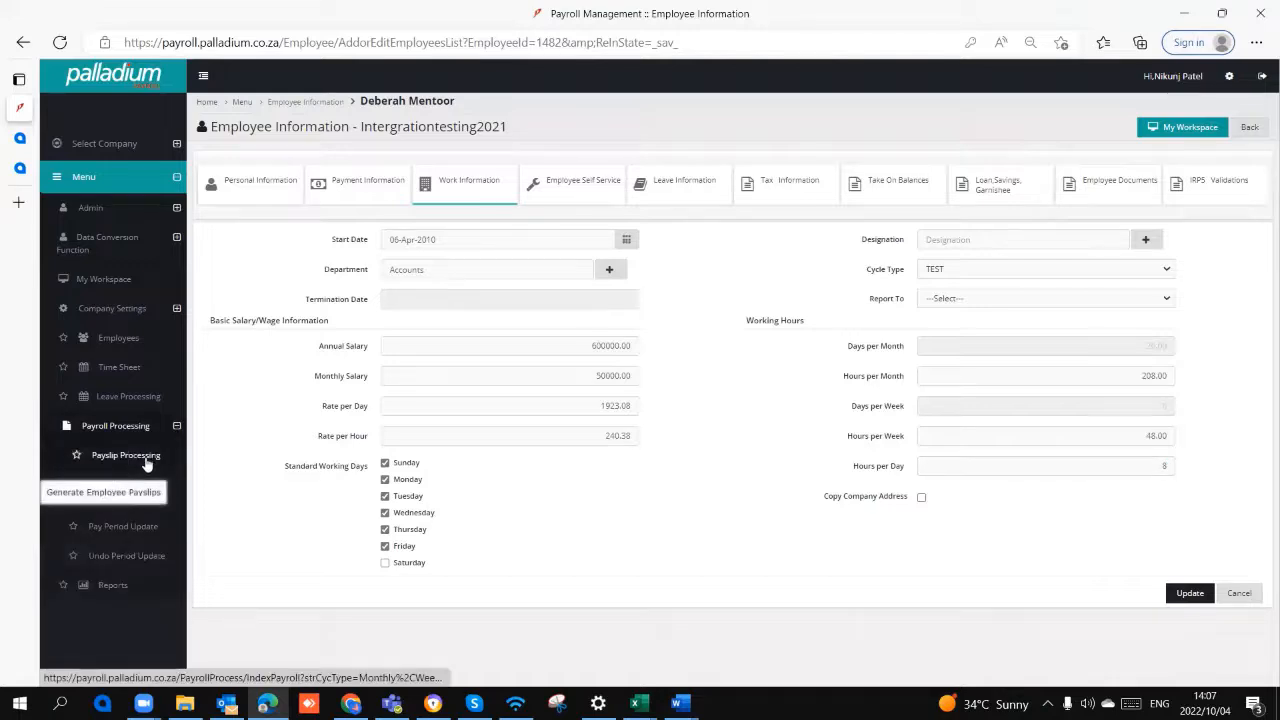
left_click(146, 462)
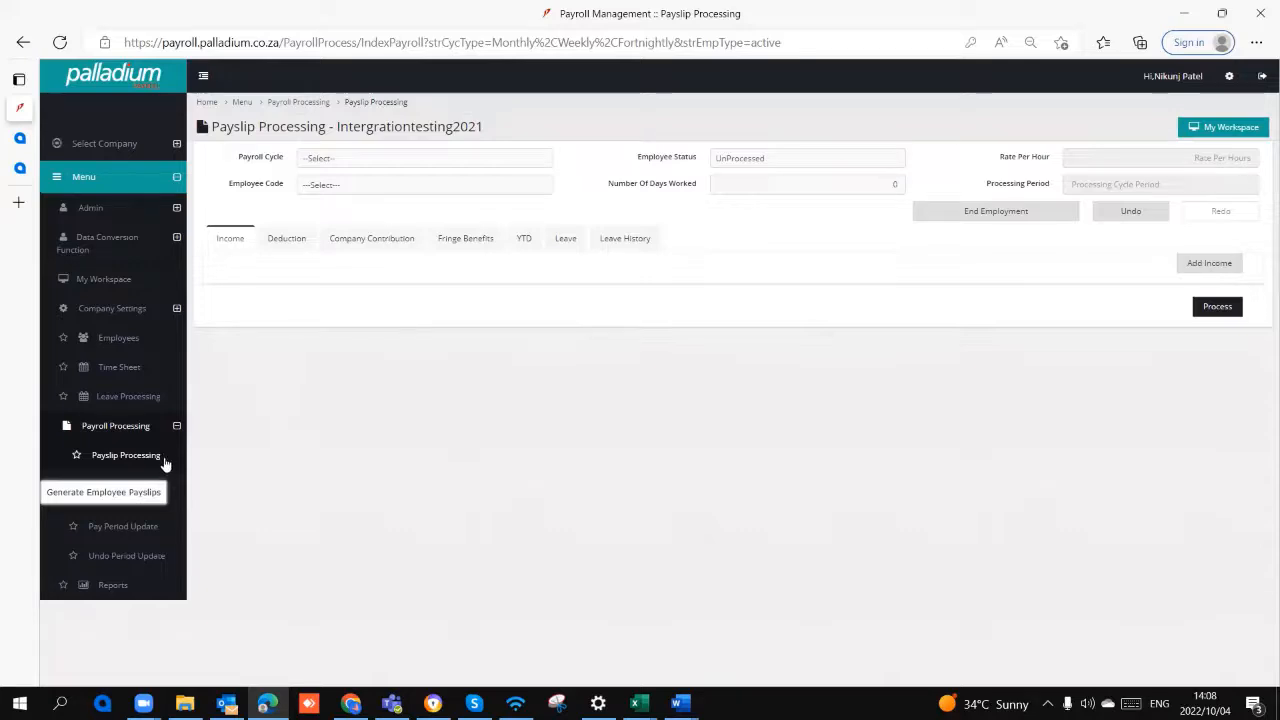
left_click(361, 158)
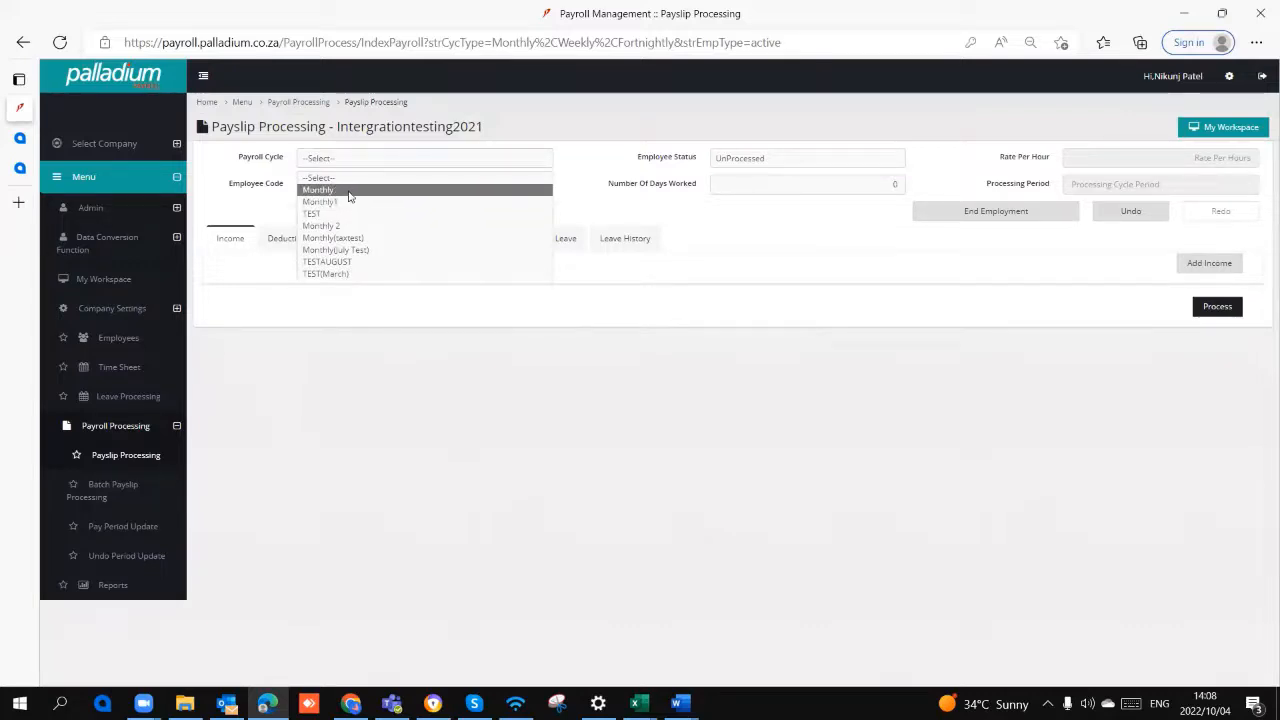
left_click(351, 191)
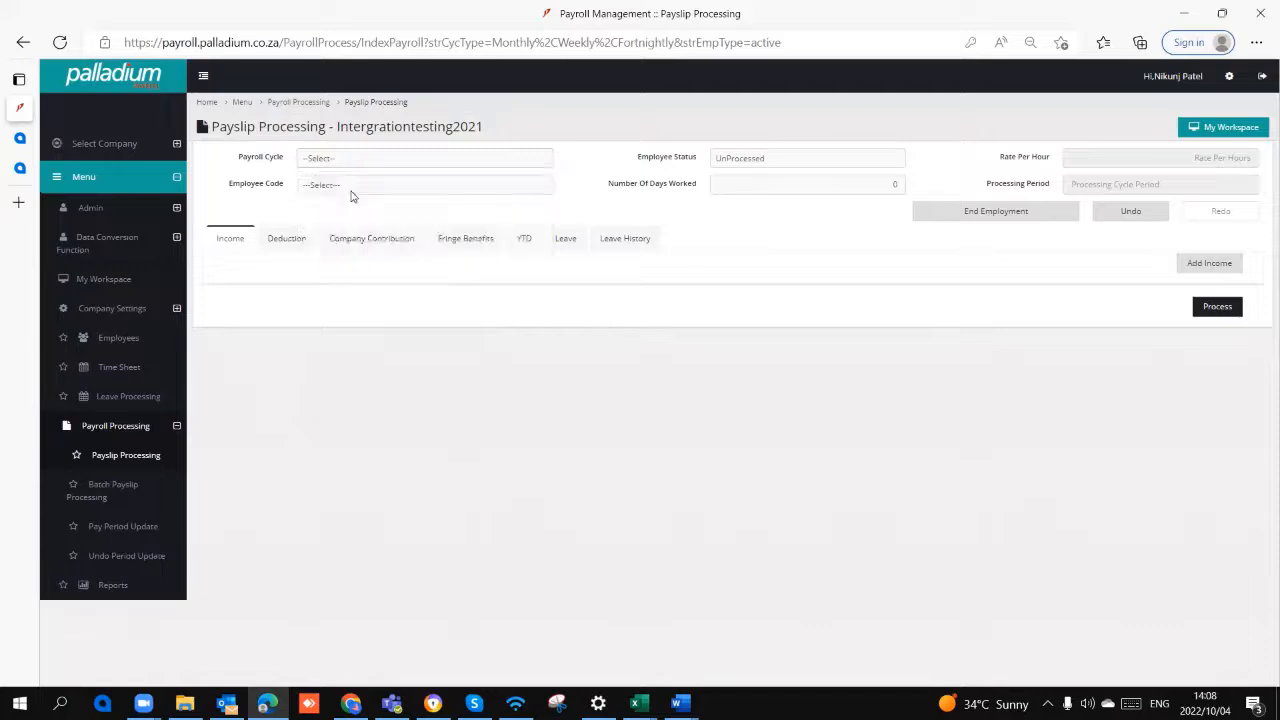
Step: Set the employee status to Processed and load the payslip of the first employee listed
left_click(727, 163)
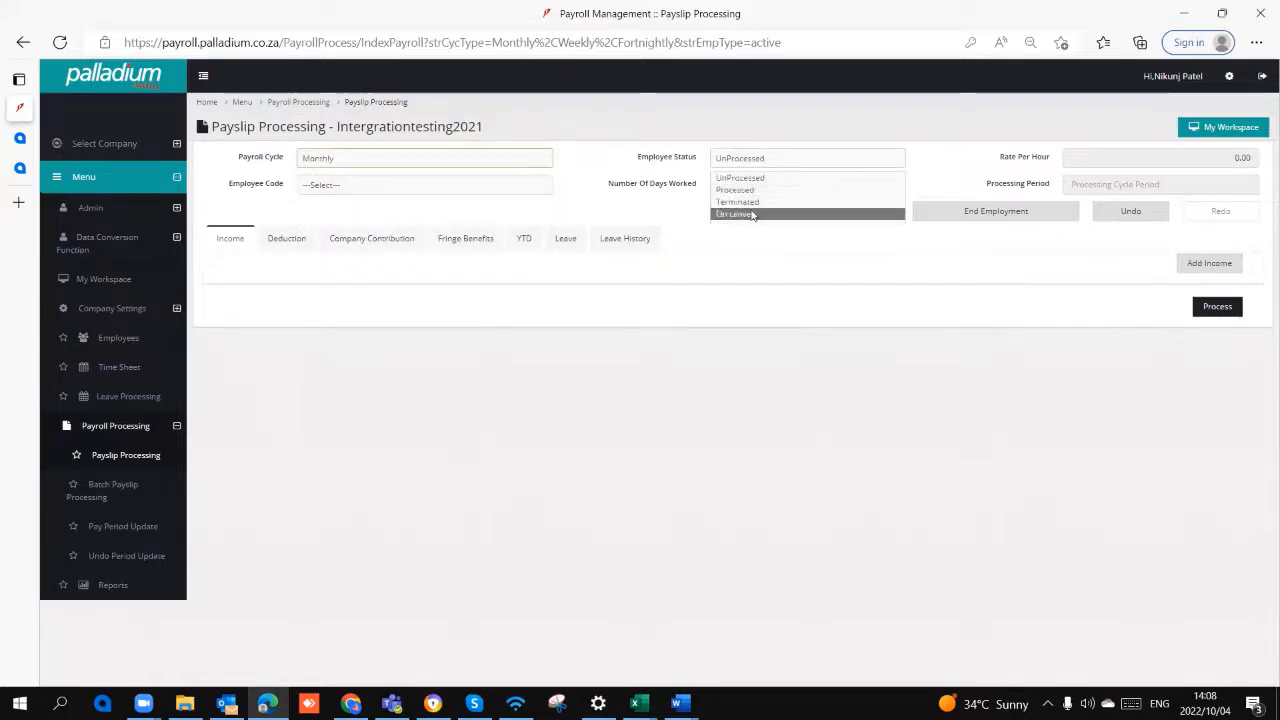
left_click(752, 177)
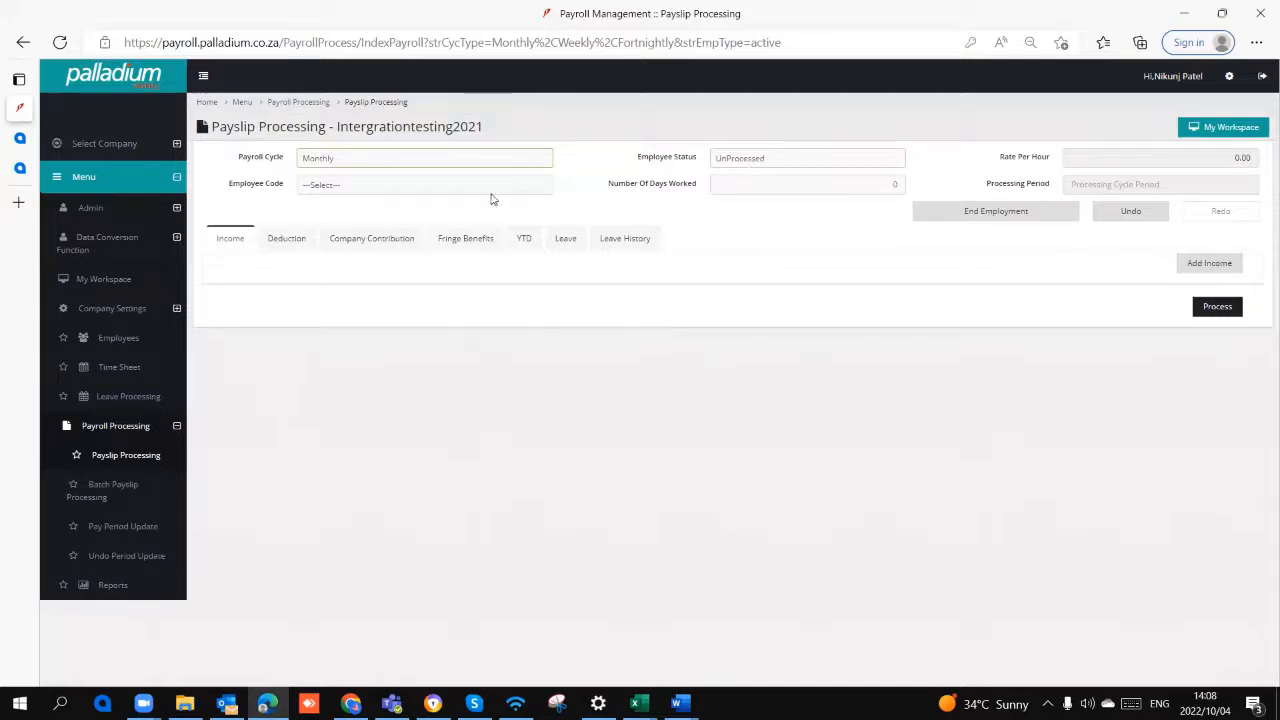
left_click(491, 191)
left_click(760, 165)
left_click(757, 167)
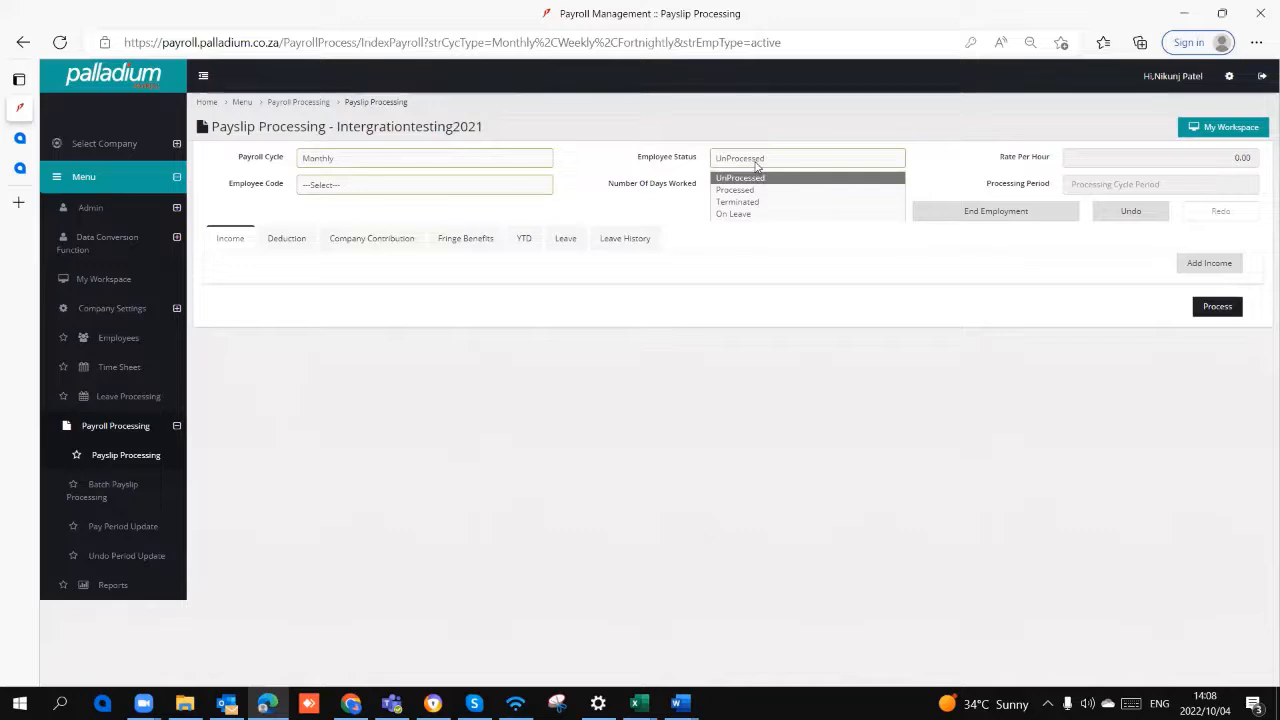
left_click(759, 189)
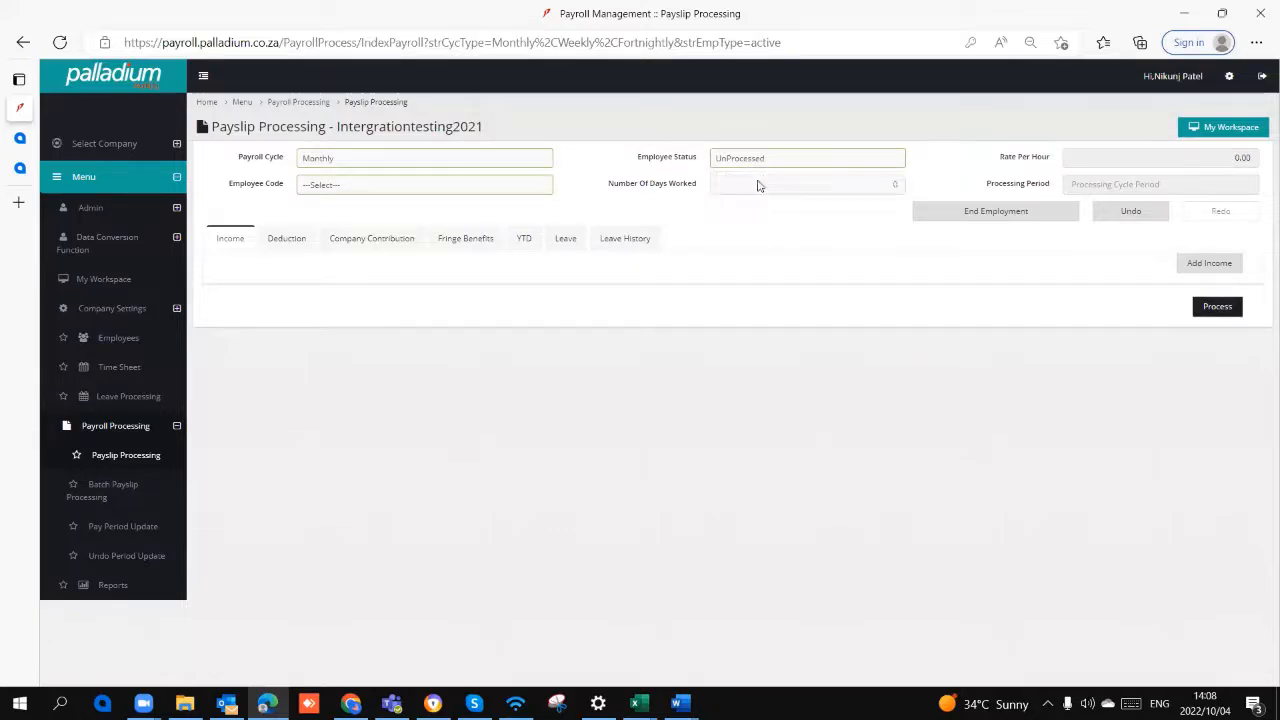
left_click(449, 188)
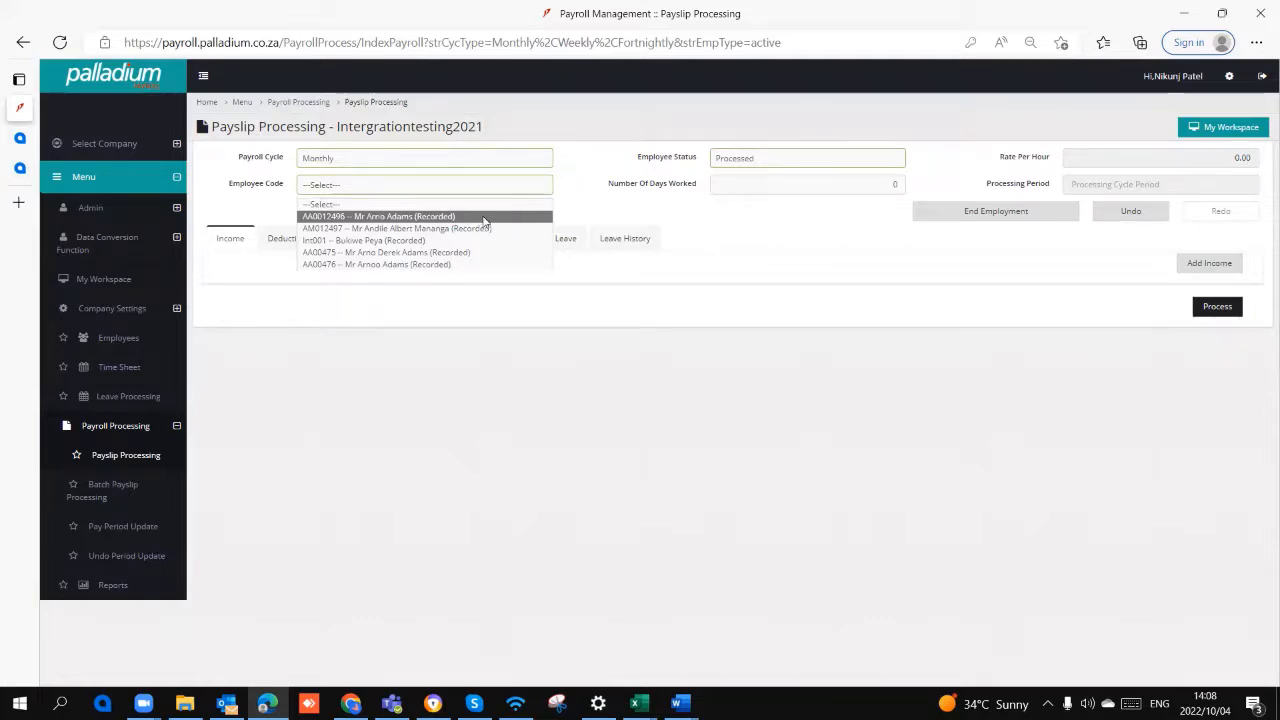
left_click(422, 218)
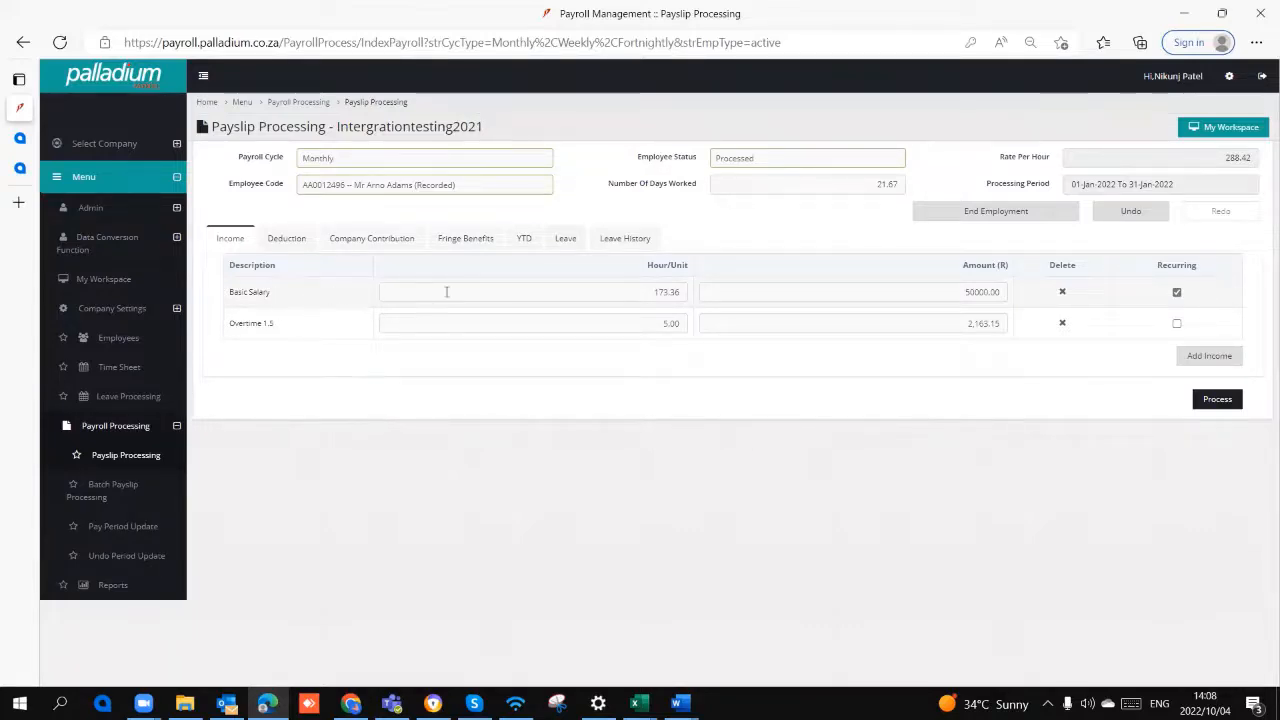
Step: Review the payslip's Basic Salary amount, deductions, company contributions and fringe benefits, then return to the income lines
left_click_drag(956, 291, 1013, 297)
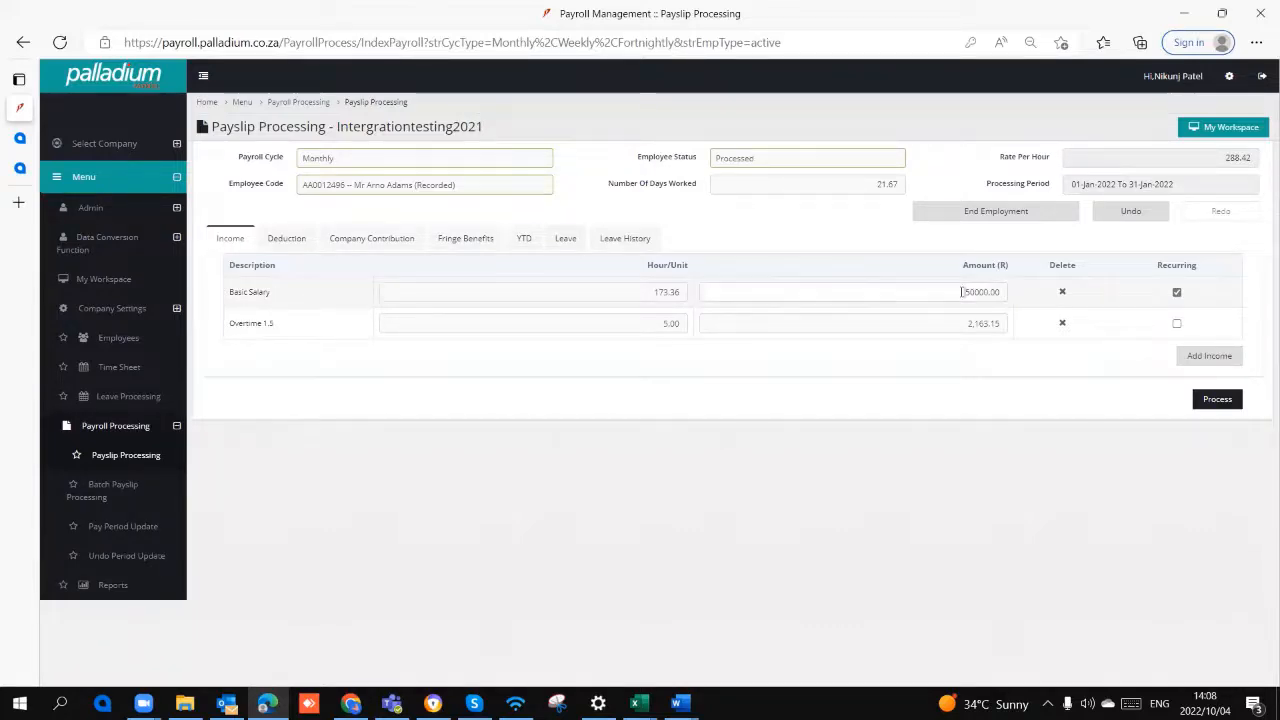
left_click(1012, 301)
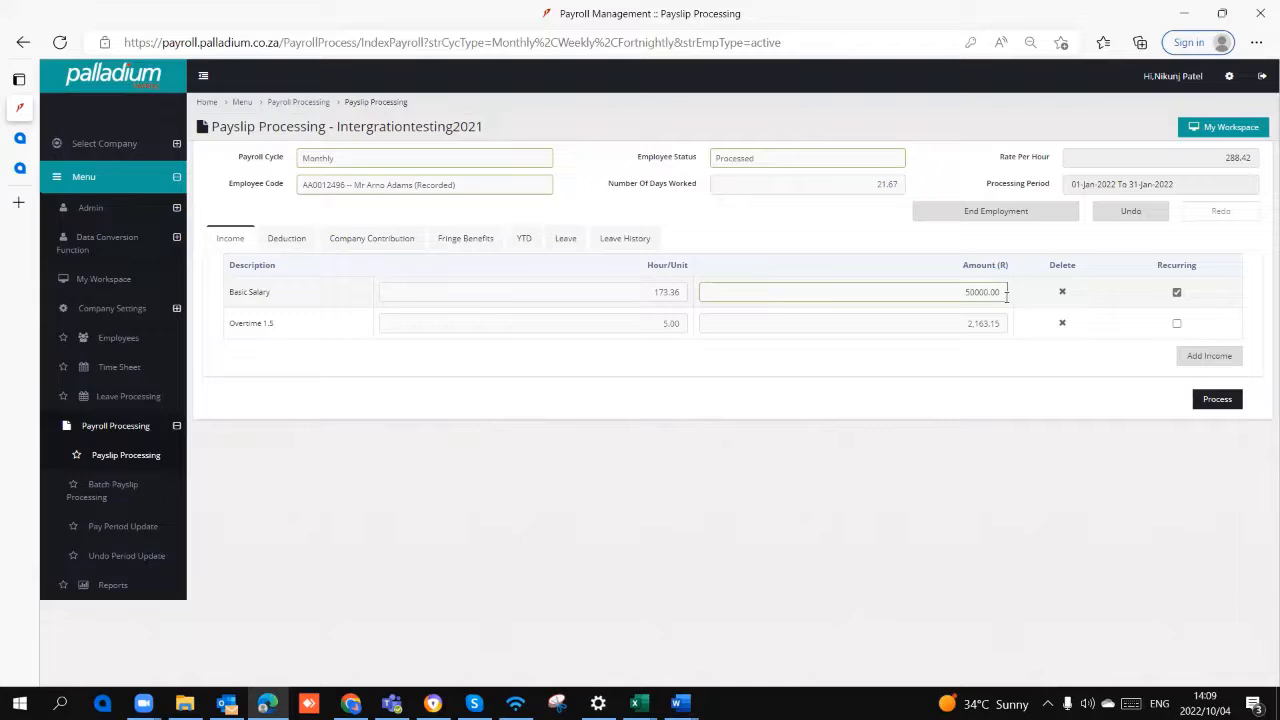
left_click(286, 238)
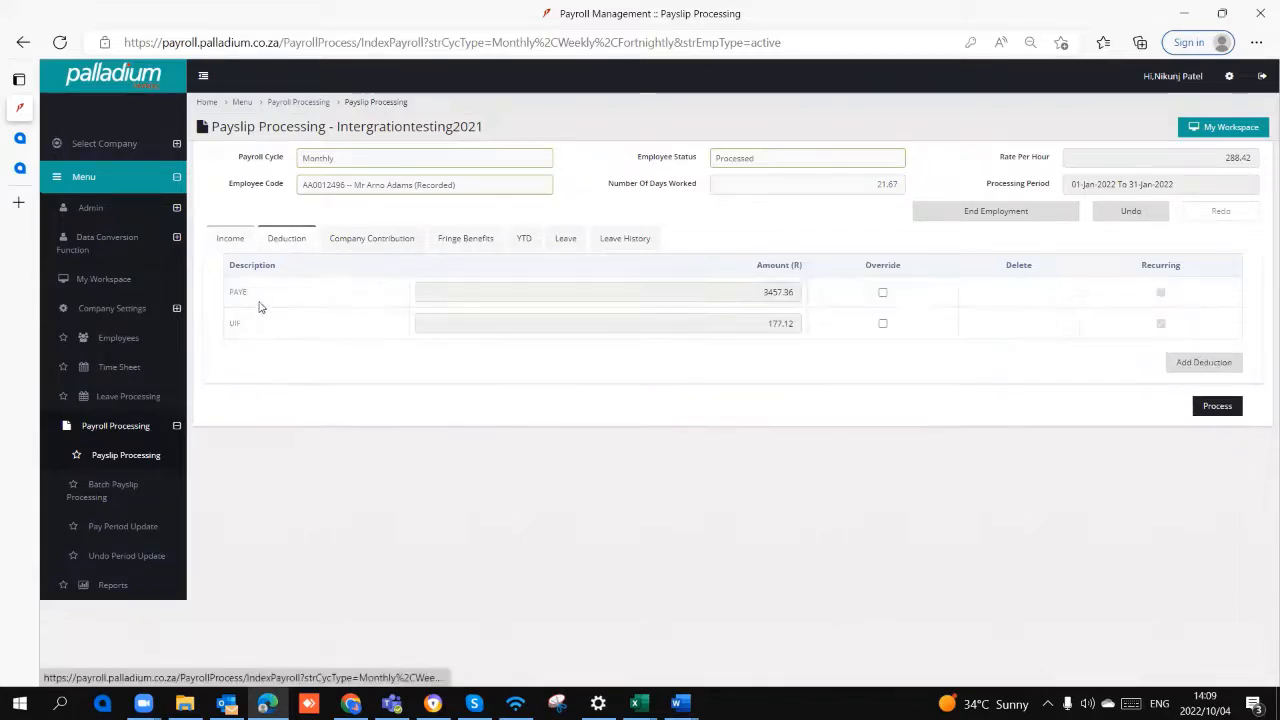
left_click(376, 244)
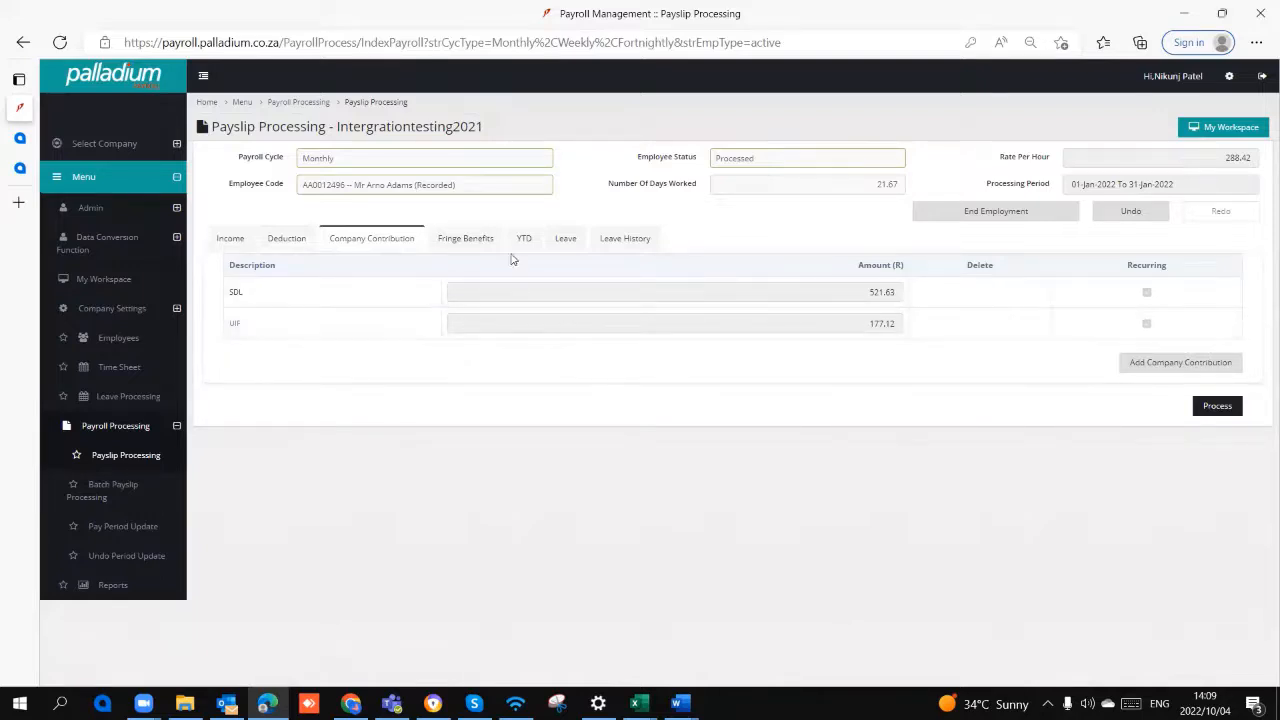
left_click(471, 240)
left_click(370, 240)
left_click(300, 240)
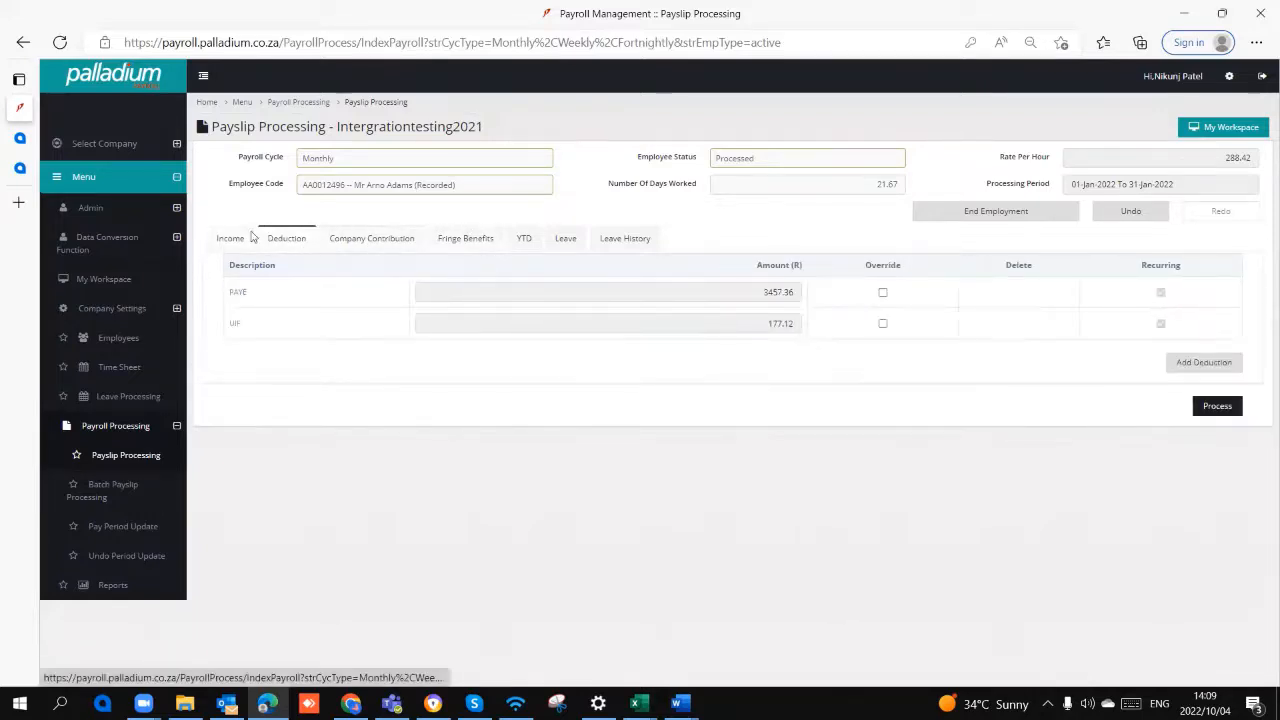
left_click(252, 238)
left_click(369, 238)
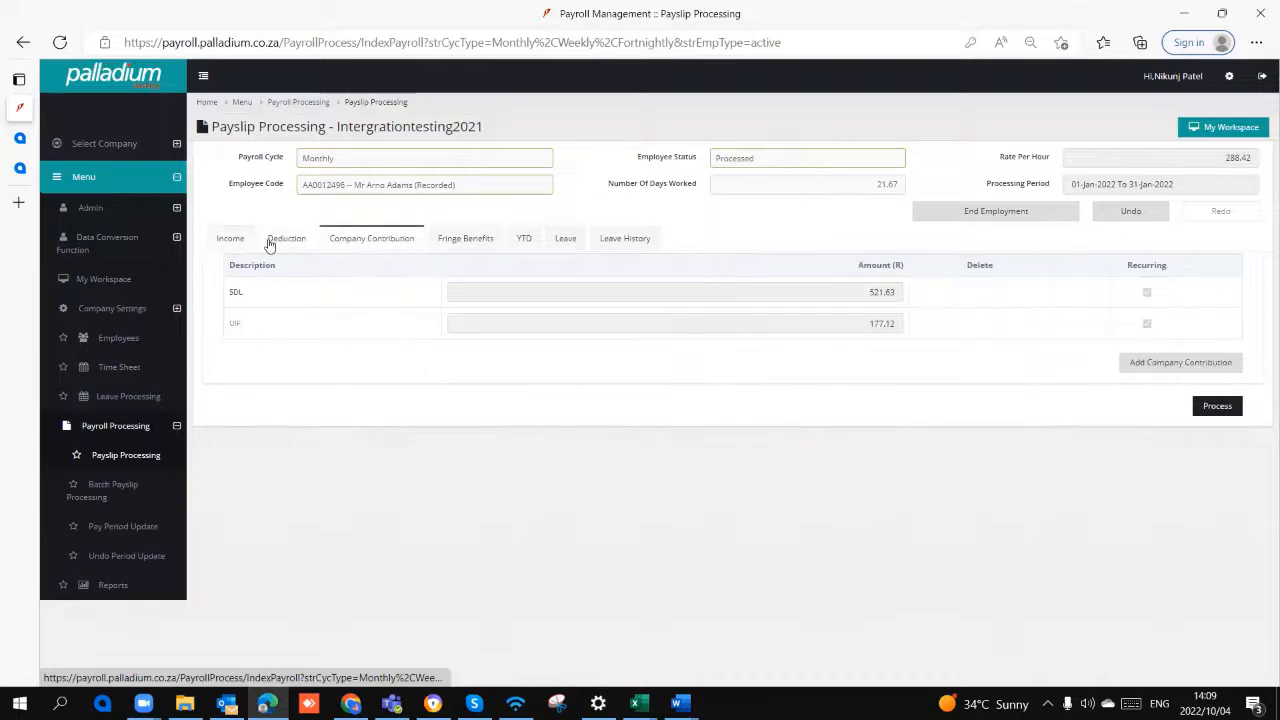
left_click(230, 238)
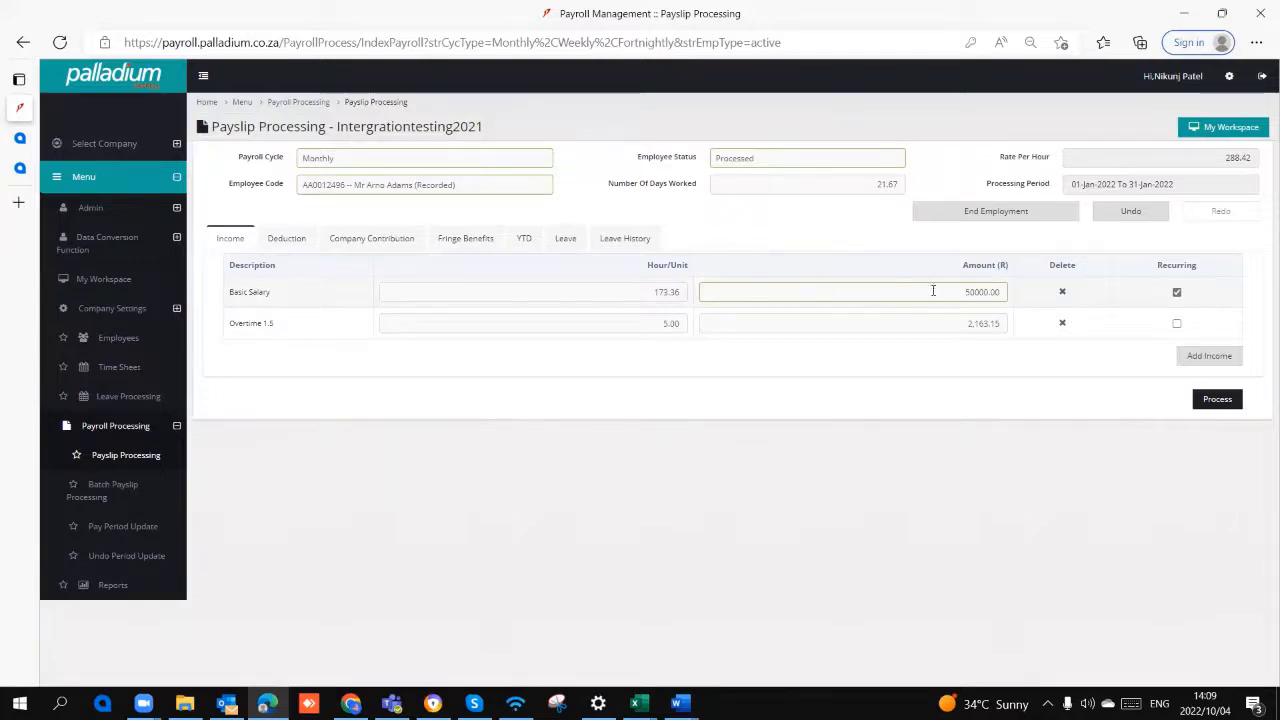
Step: Compare the Basic Salary amount with the payslip's deduction and company contribution lines
left_click_drag(954, 291, 1004, 289)
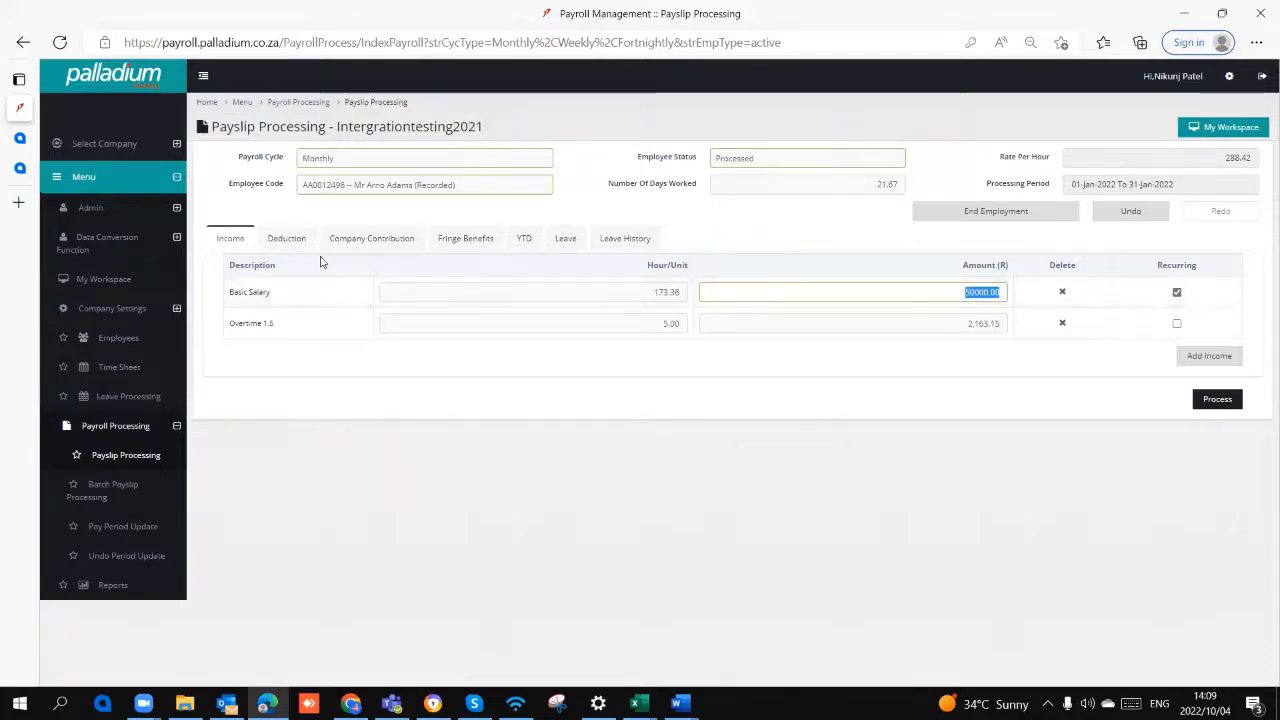
left_click(292, 238)
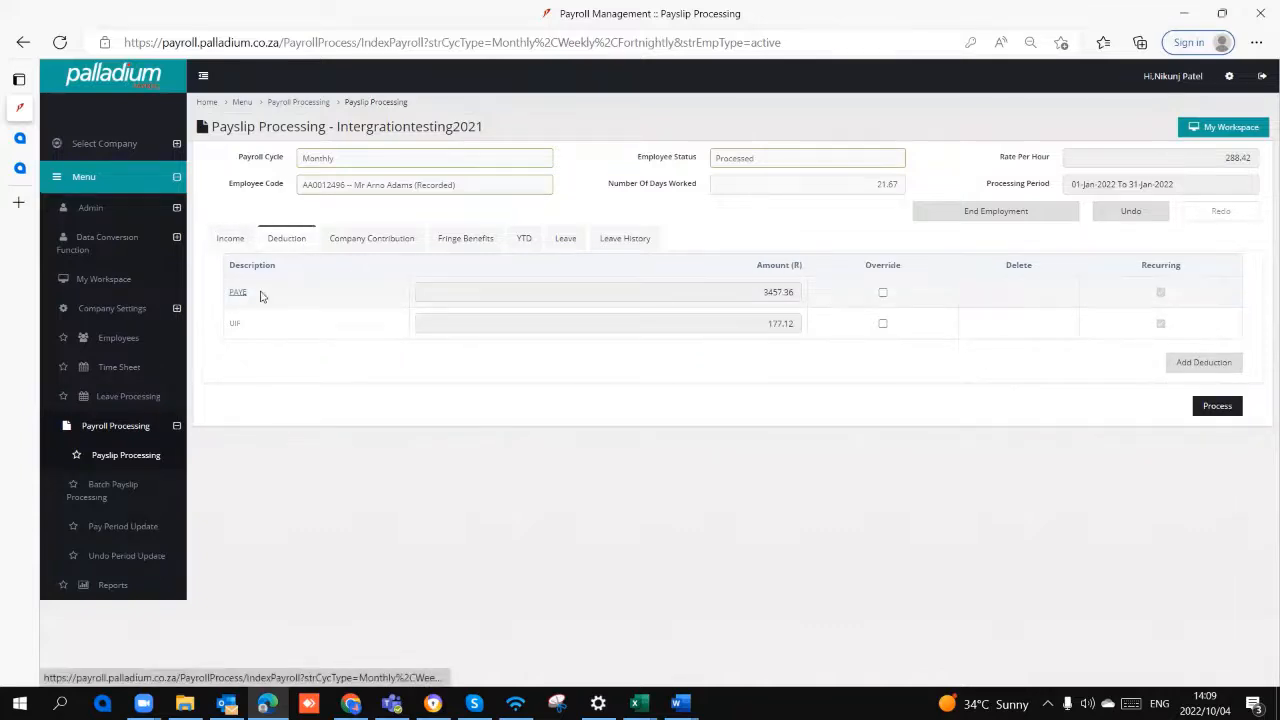
left_click(368, 240)
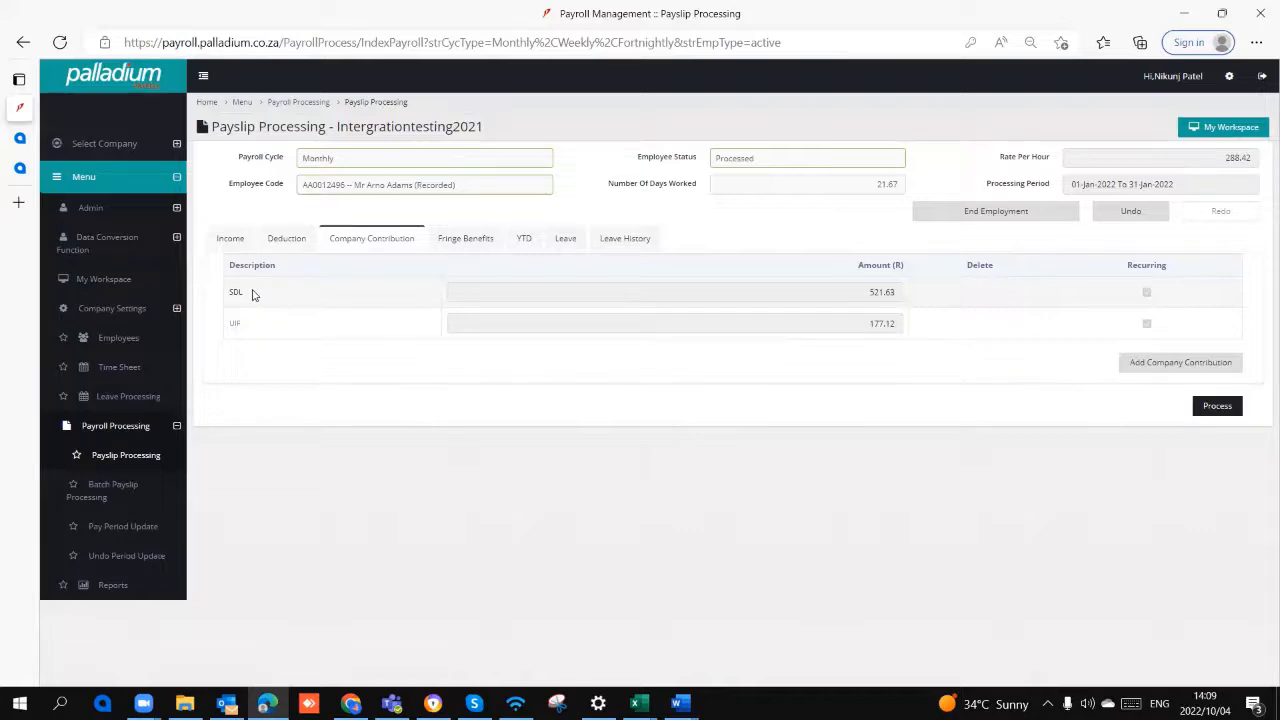
Step: Browse the income types that can be added to the payslip and close the list without adding any
left_click(232, 240)
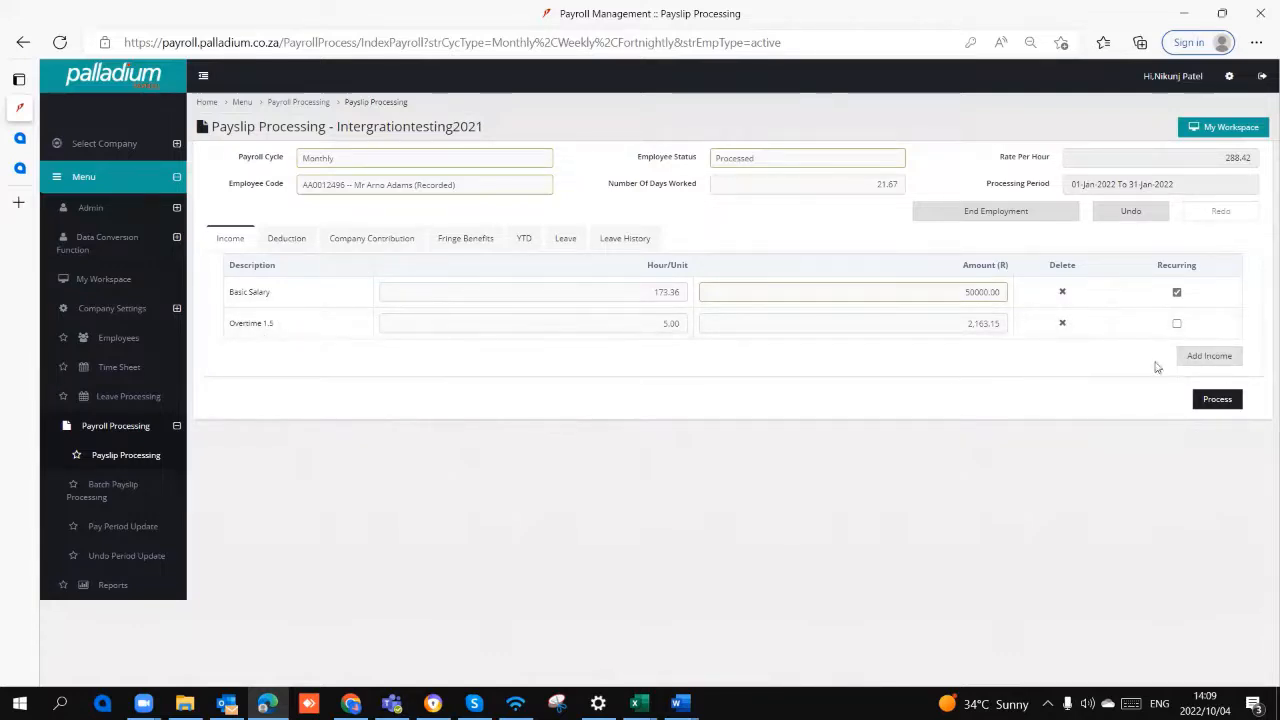
scroll(543, 232, "down", 6)
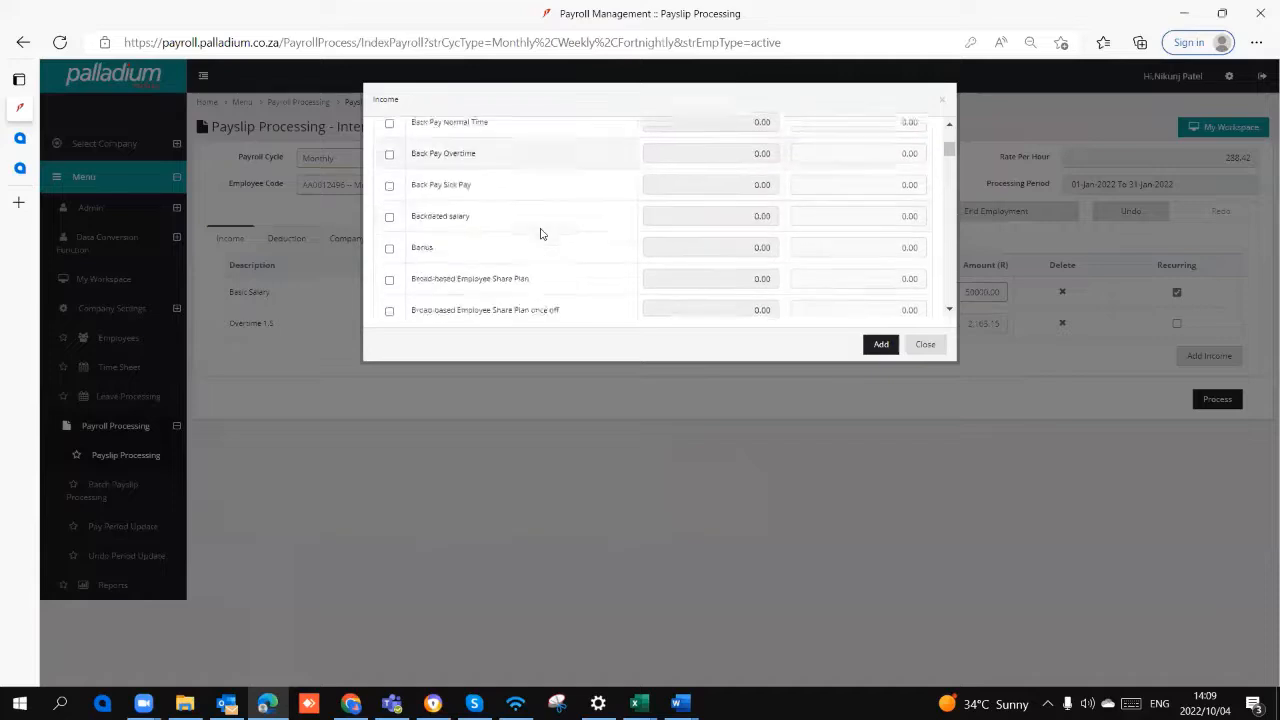
scroll(540, 236, "down", 5)
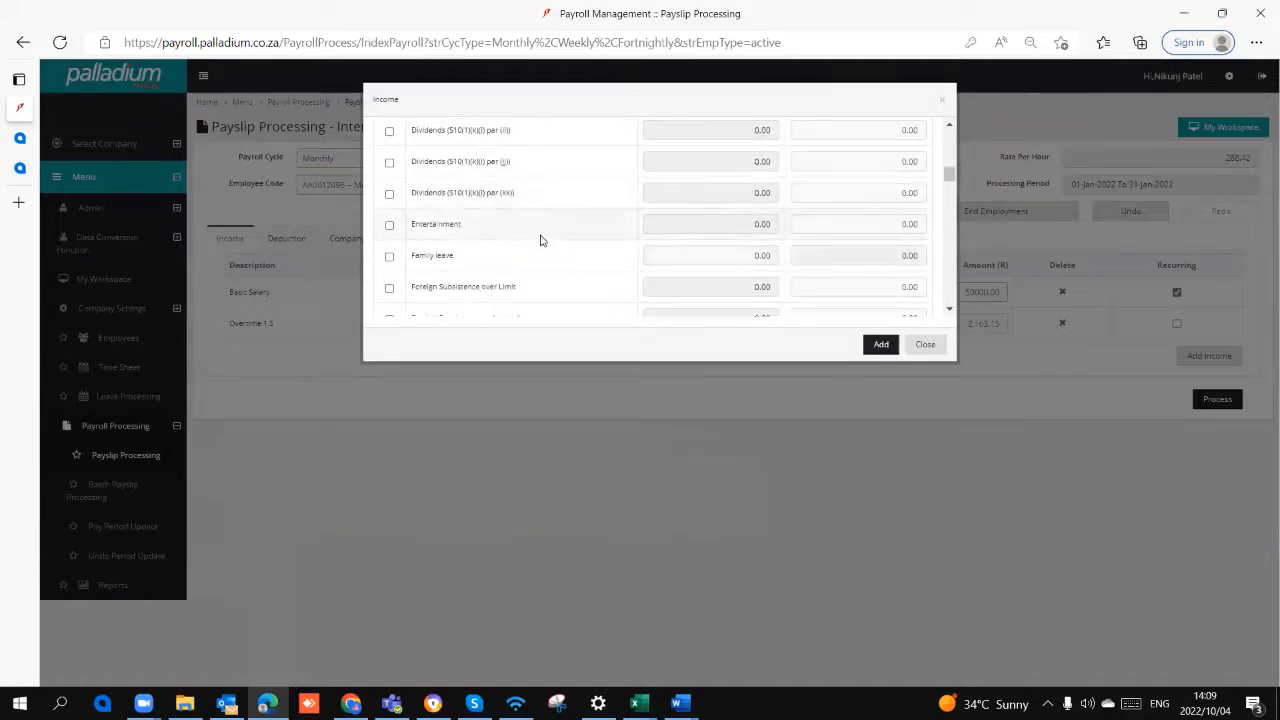
scroll(540, 240, "down", 8)
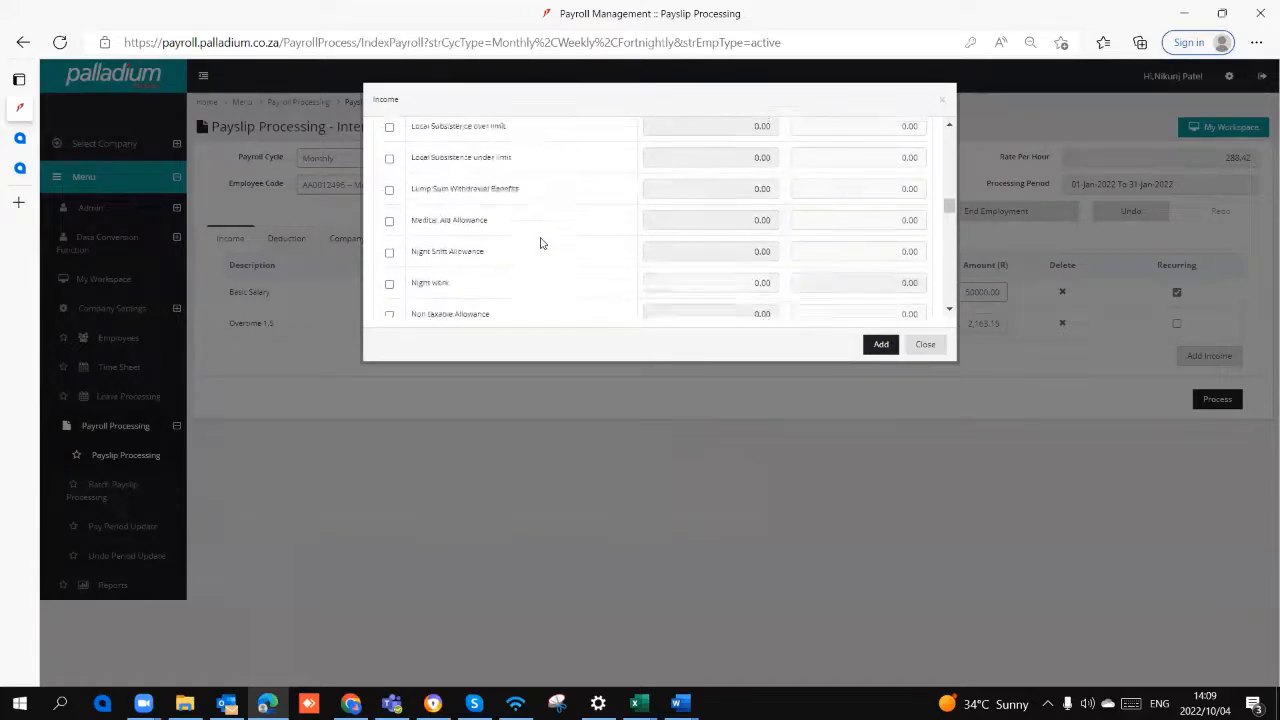
scroll(540, 242, "down", 8)
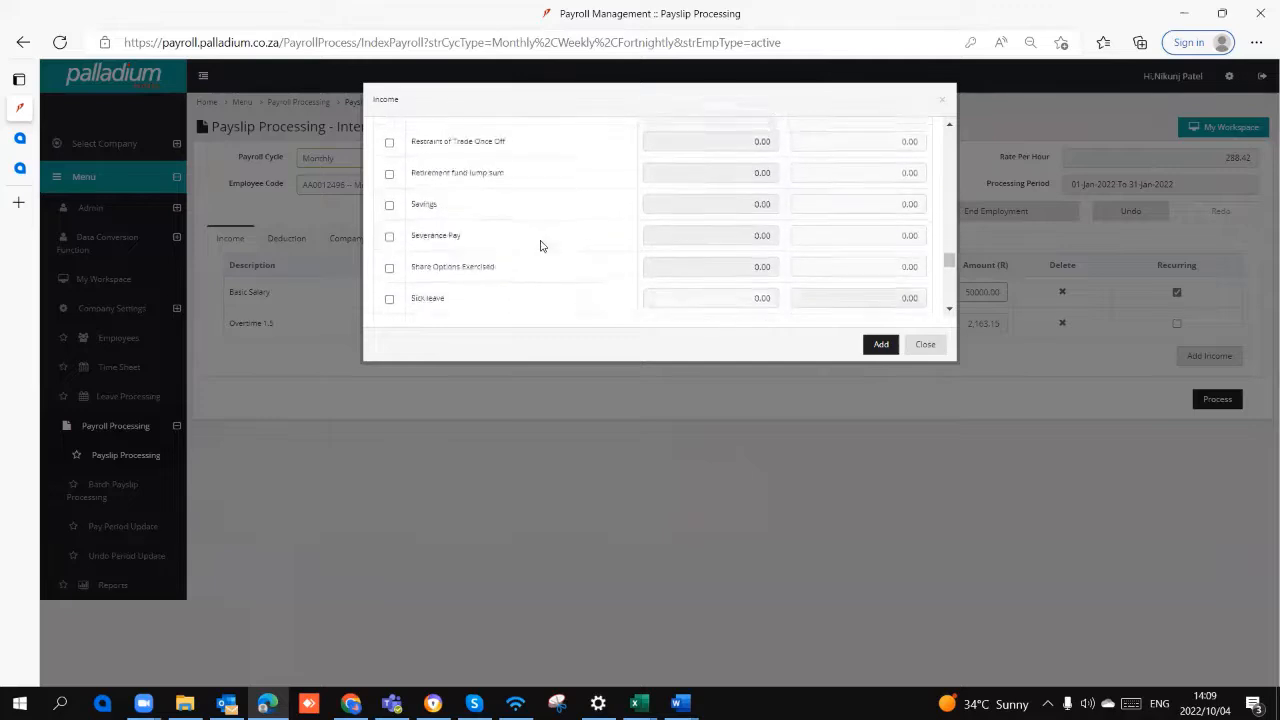
scroll(540, 246, "down", 8)
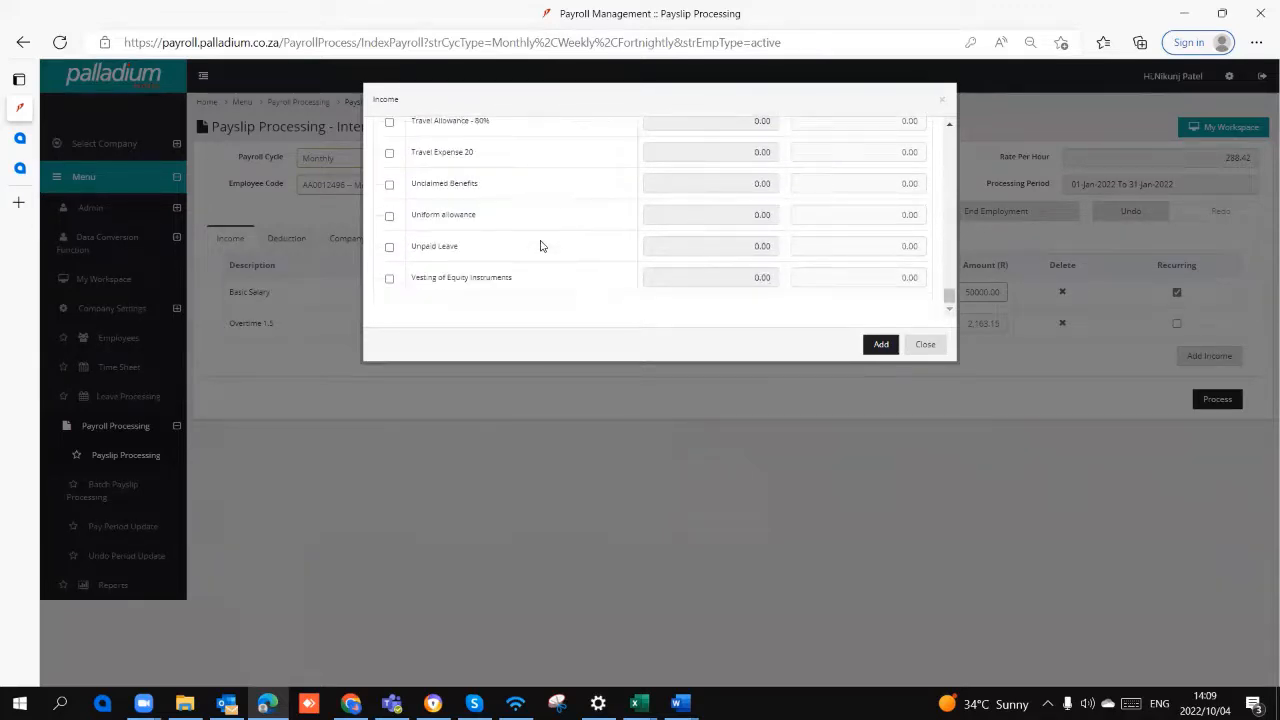
scroll(540, 246, "up", 8)
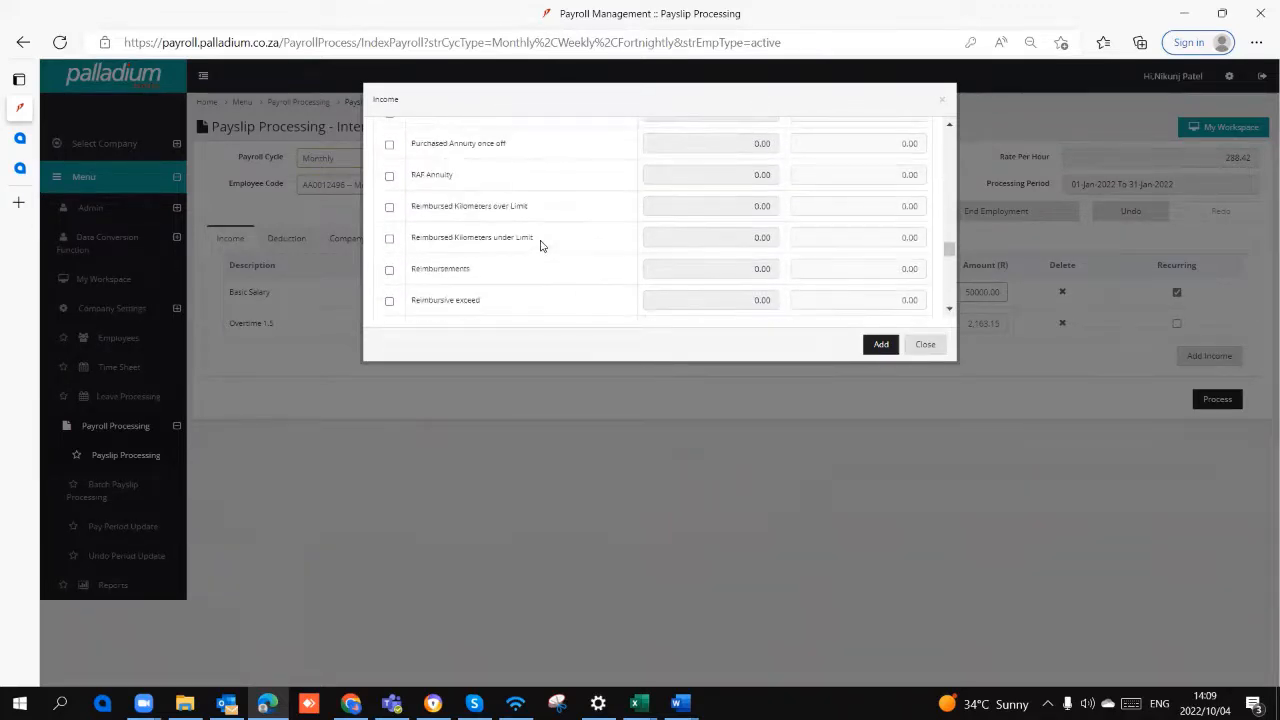
scroll(540, 246, "down", 8)
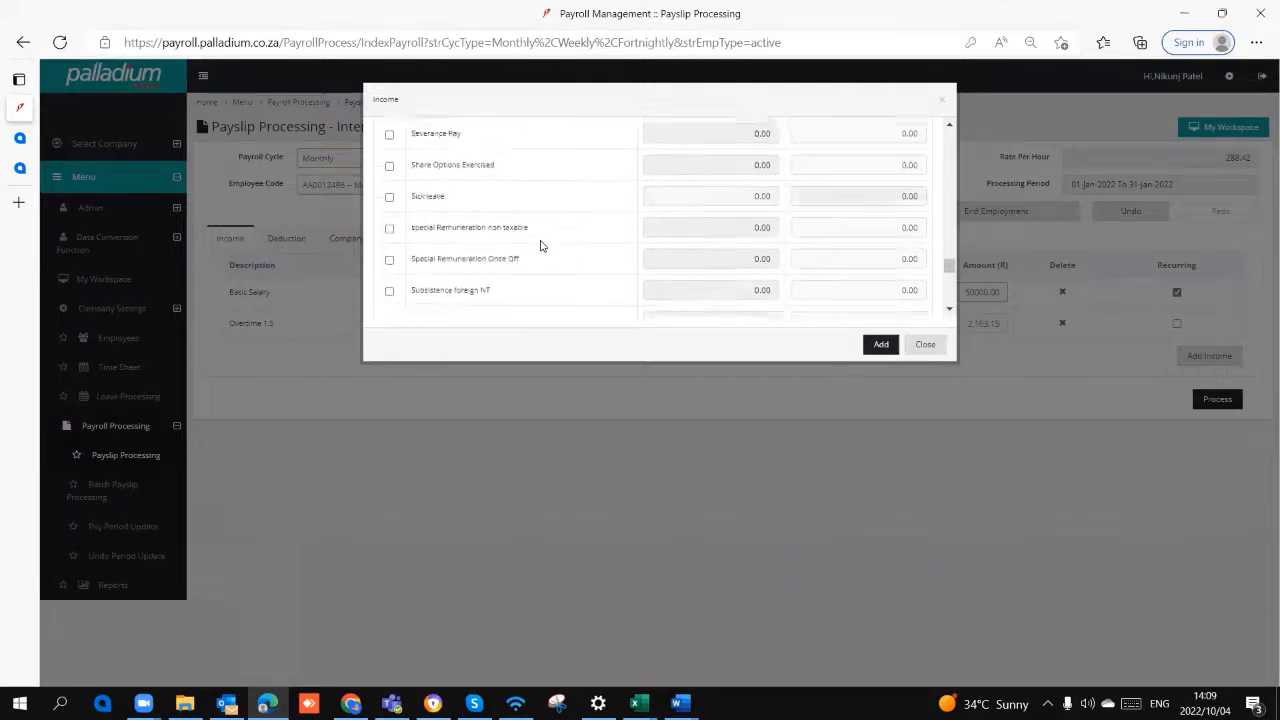
scroll(540, 246, "down", 3)
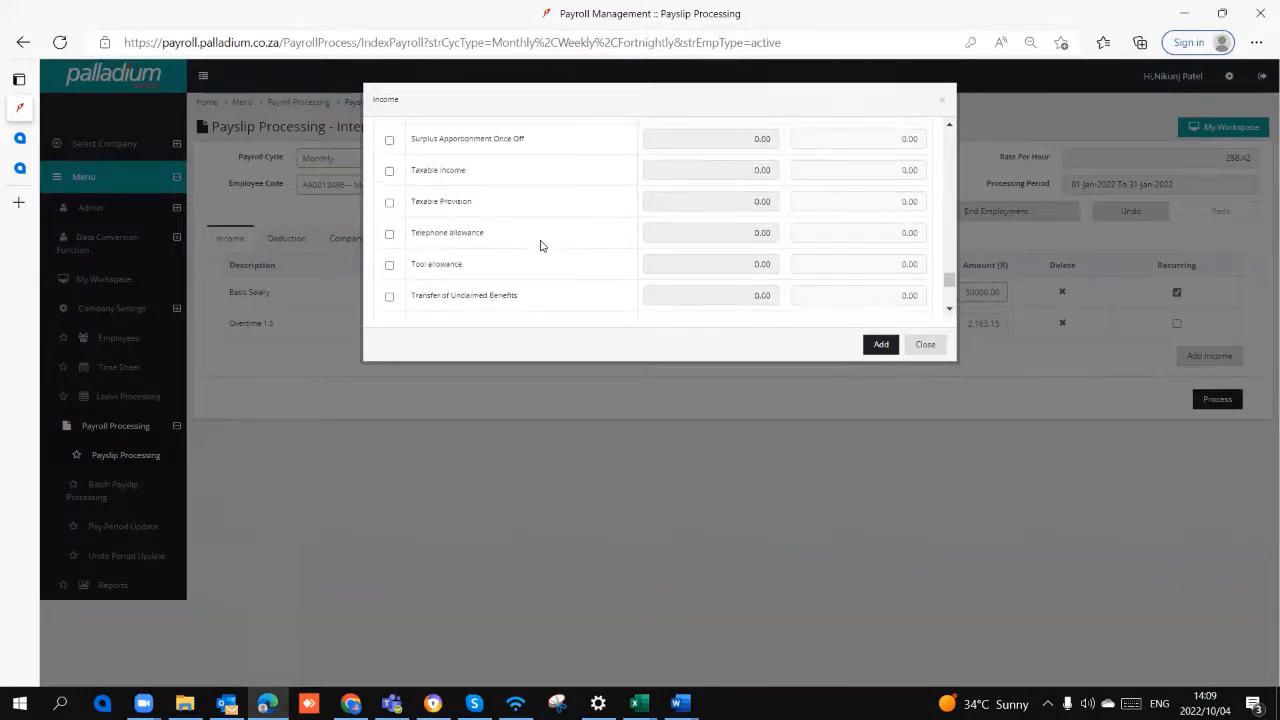
scroll(540, 246, "down", 3)
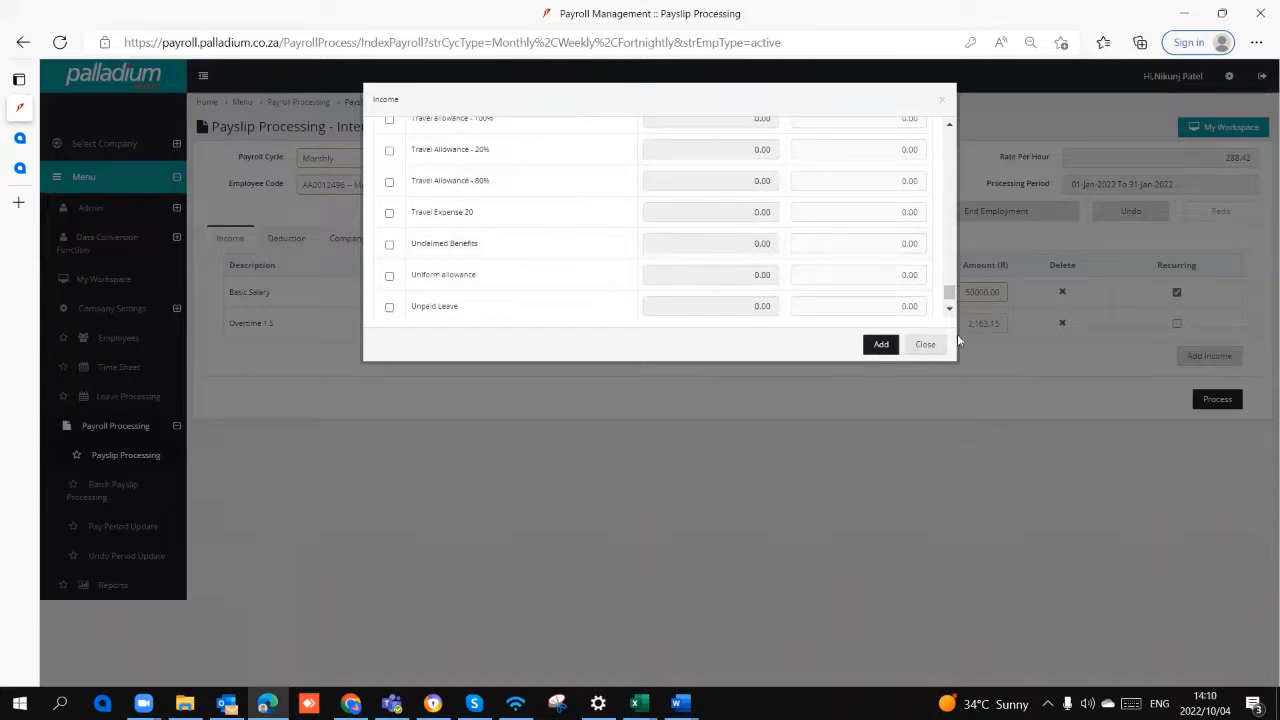
left_click(925, 344)
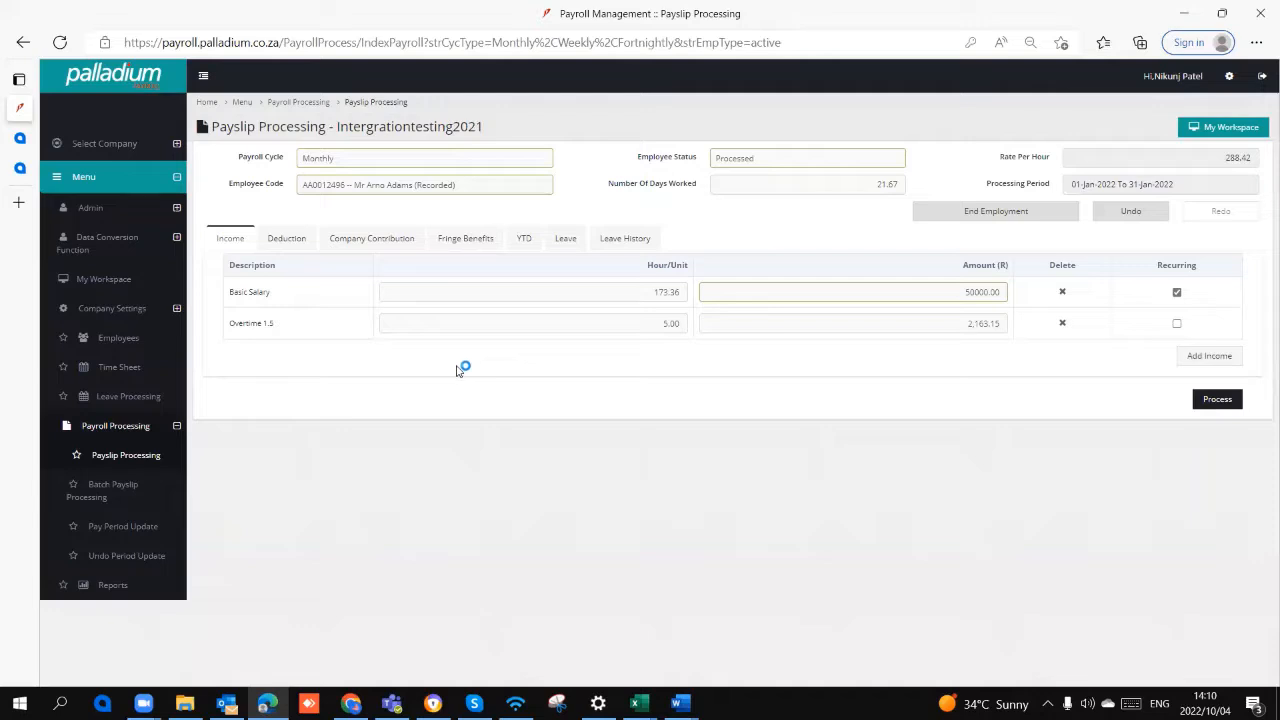
Step: Examine the Tax Details behind the PAYE deduction and the calculation details behind the UIF deduction
left_click(288, 239)
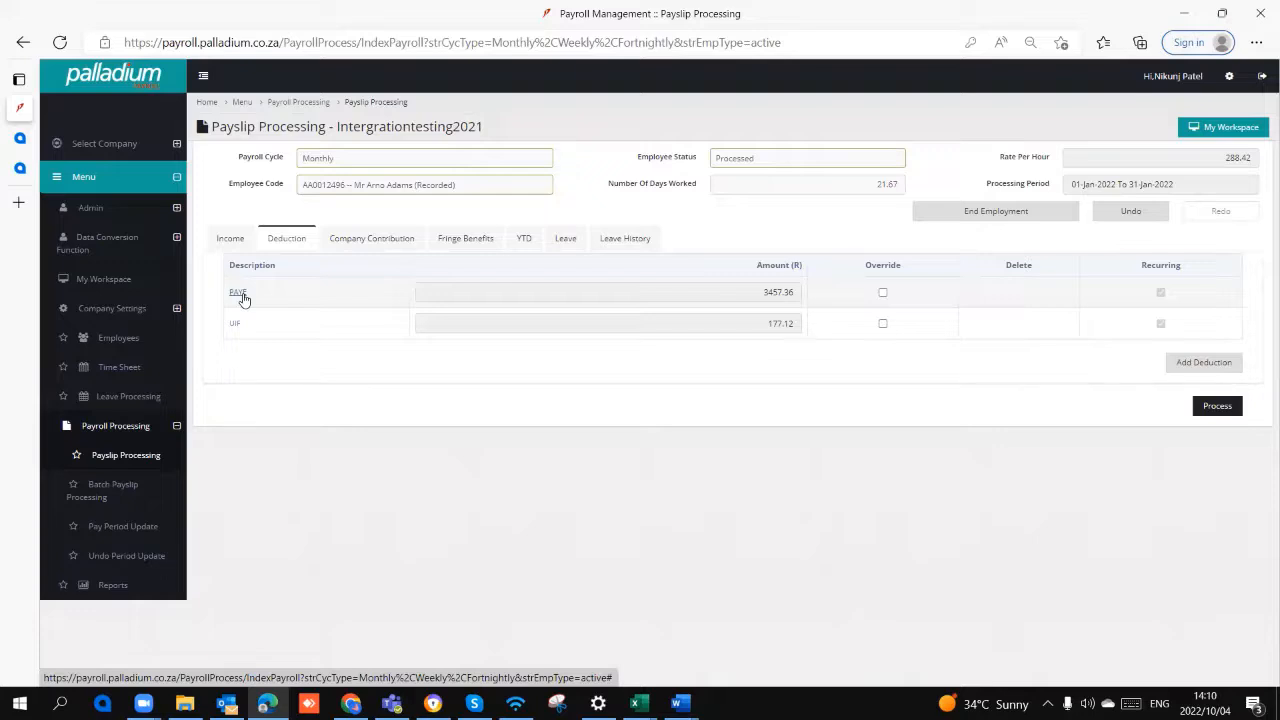
left_click(238, 293)
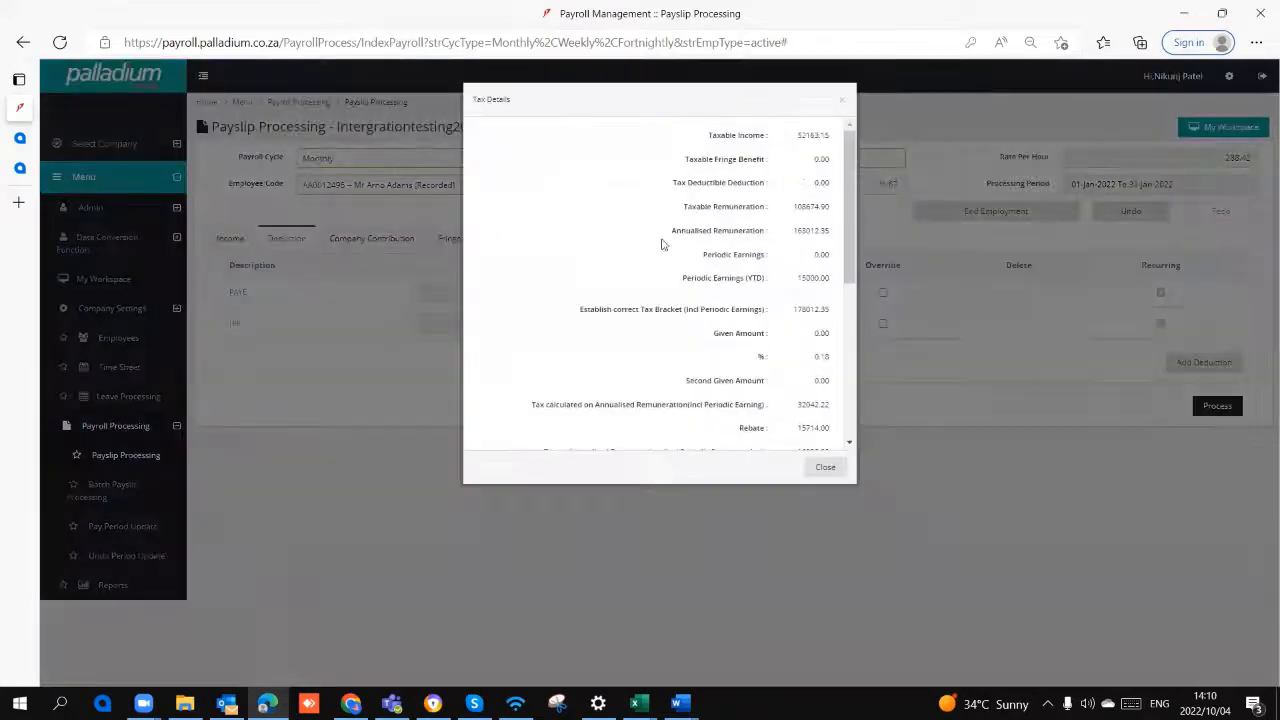
scroll(750, 170, "down", 5)
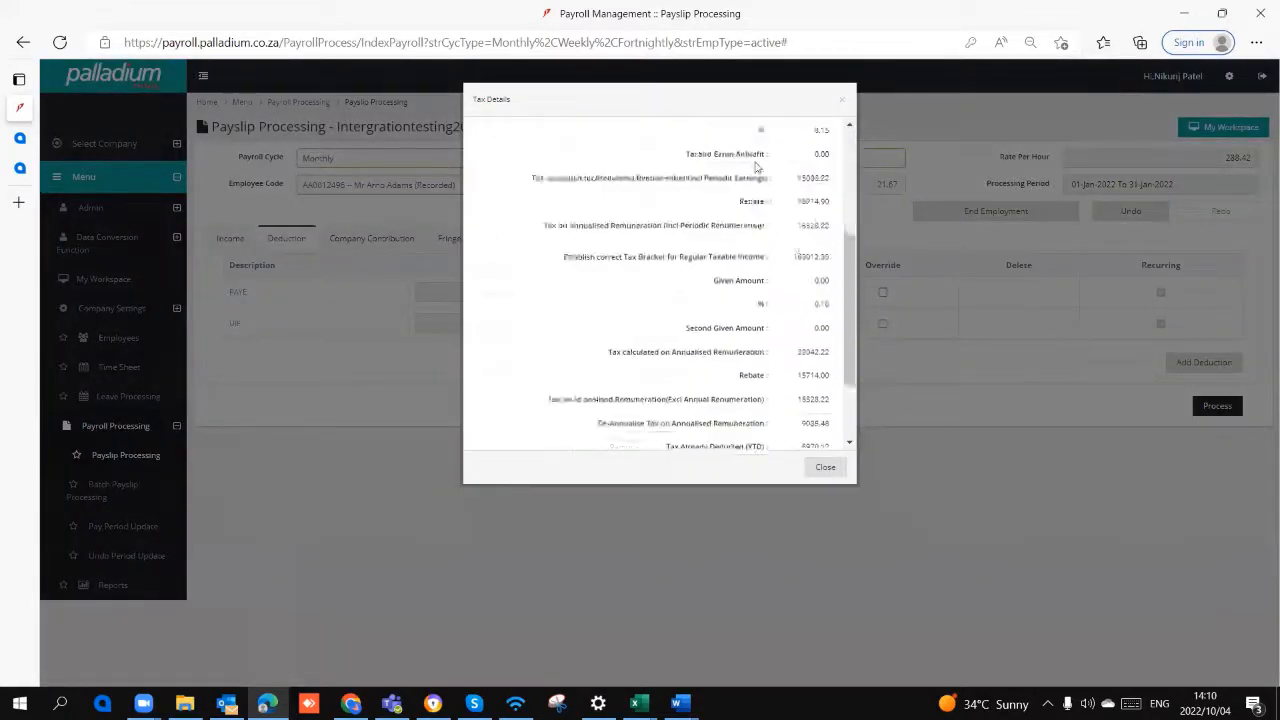
scroll(757, 170, "up", 5)
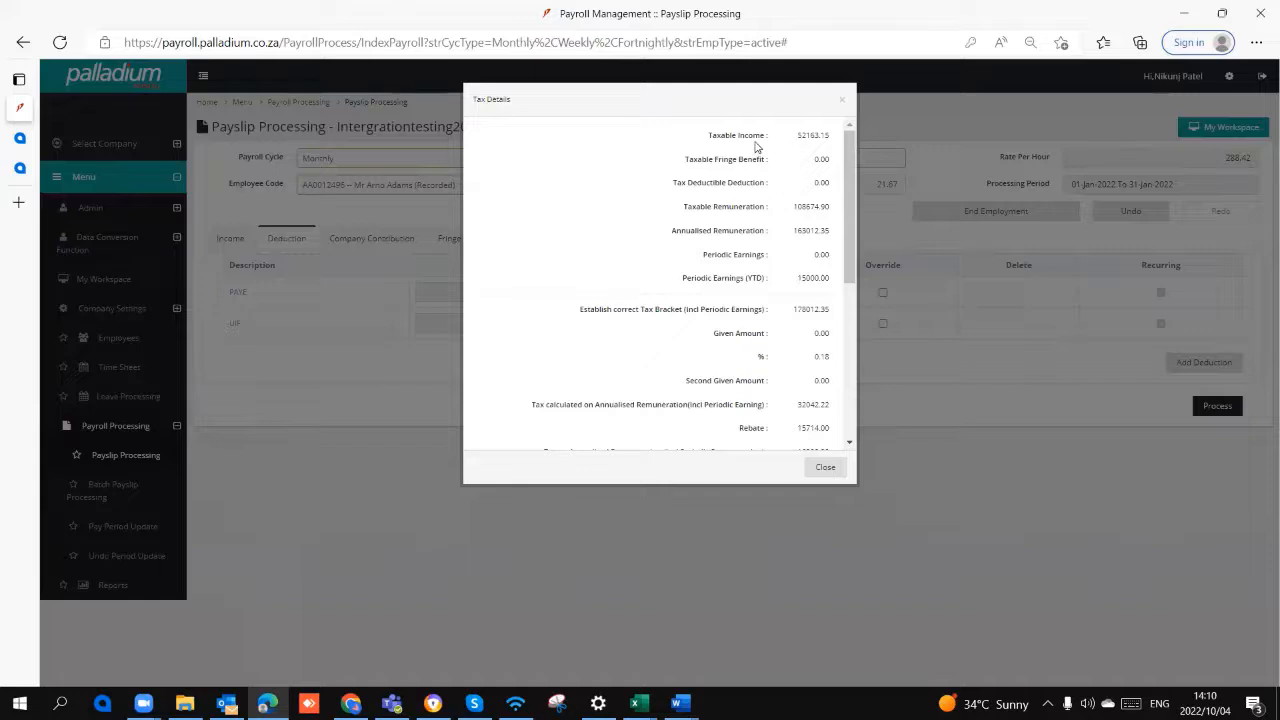
scroll(760, 200, "down", 1)
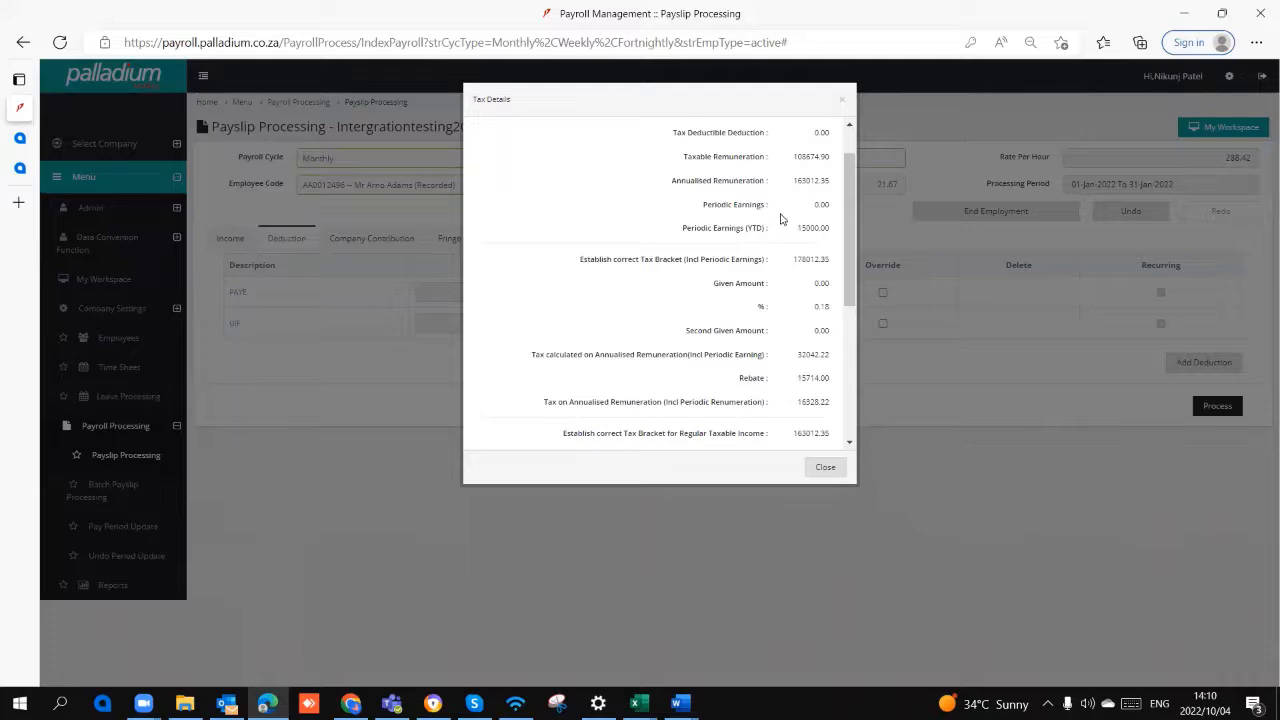
scroll(782, 219, "up", 1)
scroll(782, 219, "down", 7)
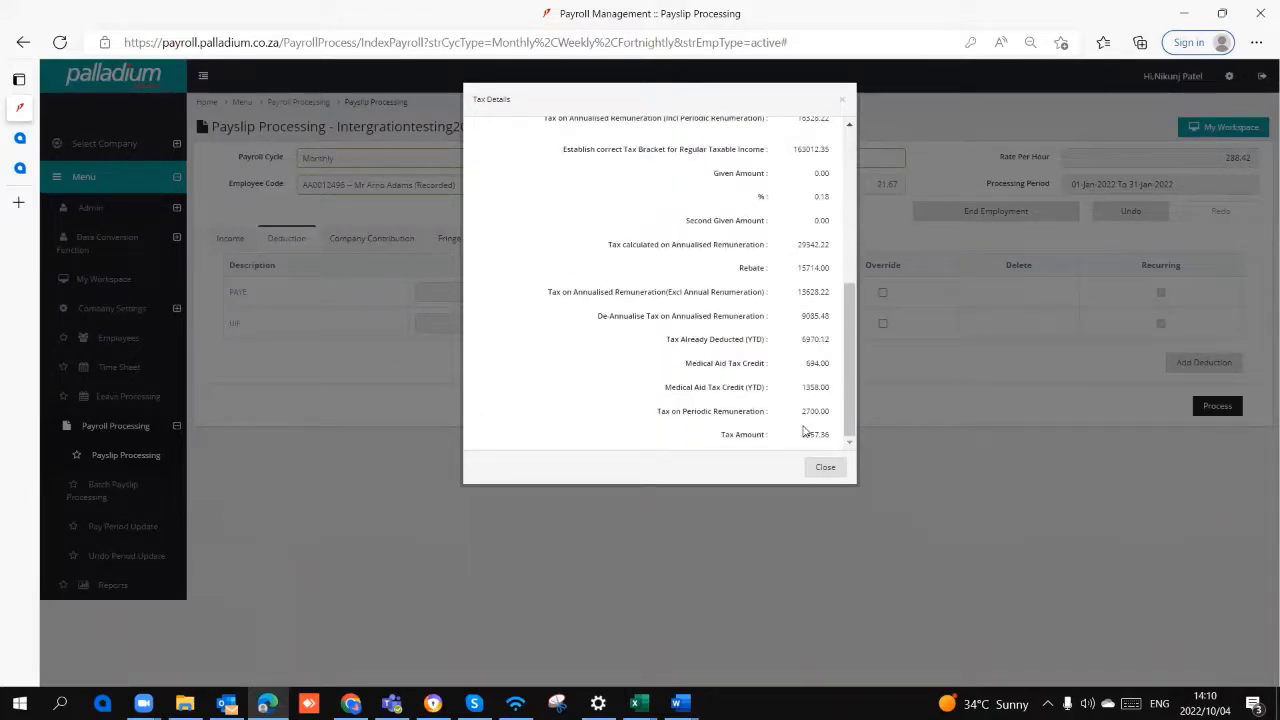
scroll(800, 300, "up", 1)
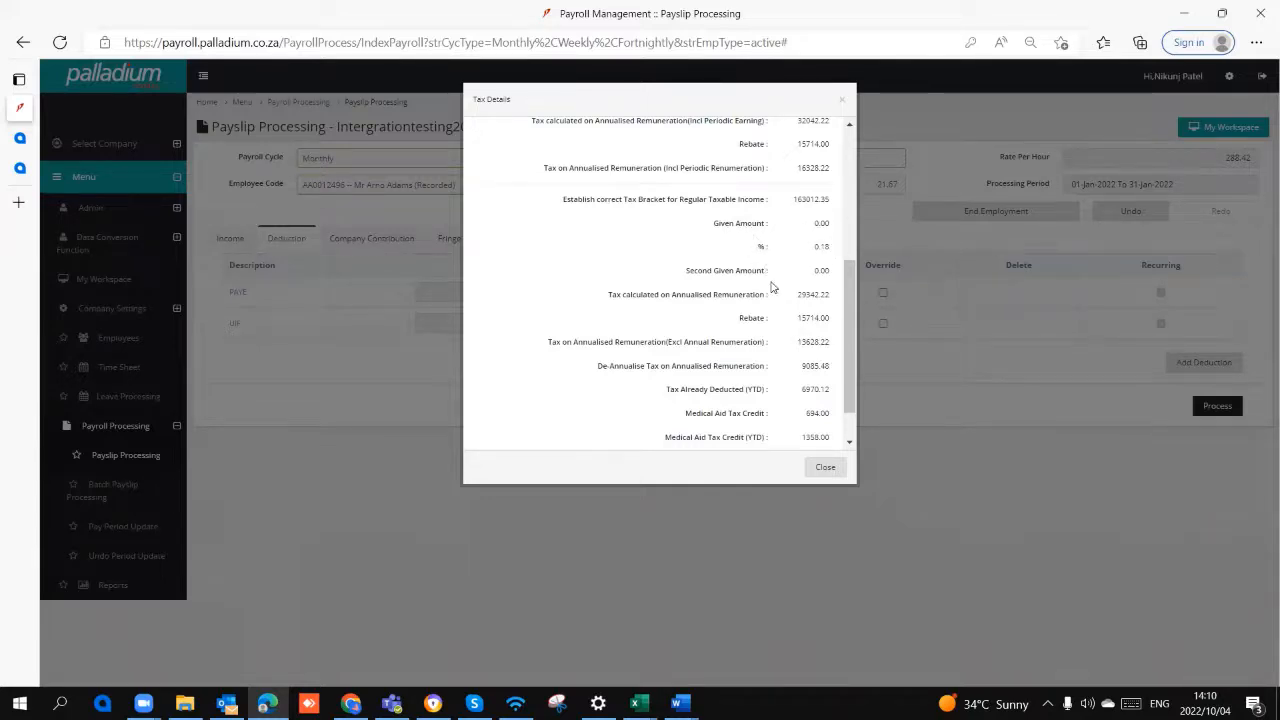
scroll(771, 288, "down", 1)
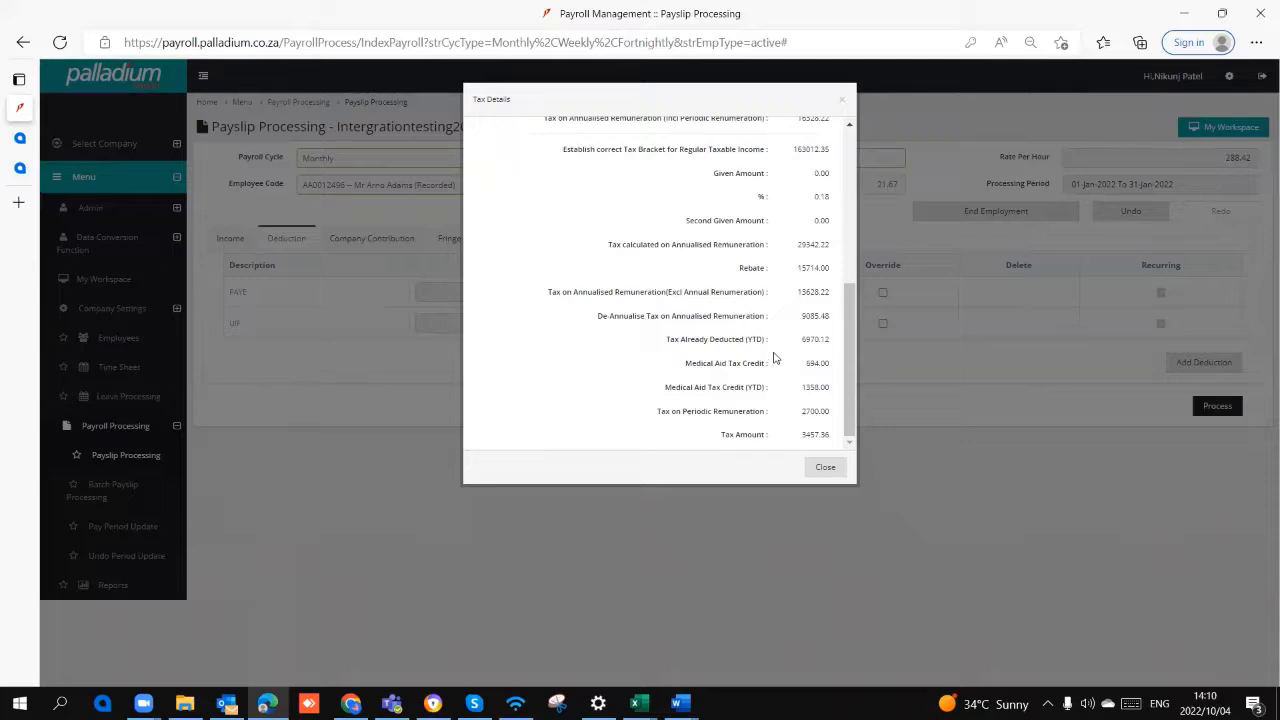
left_click(813, 467)
left_click(237, 325)
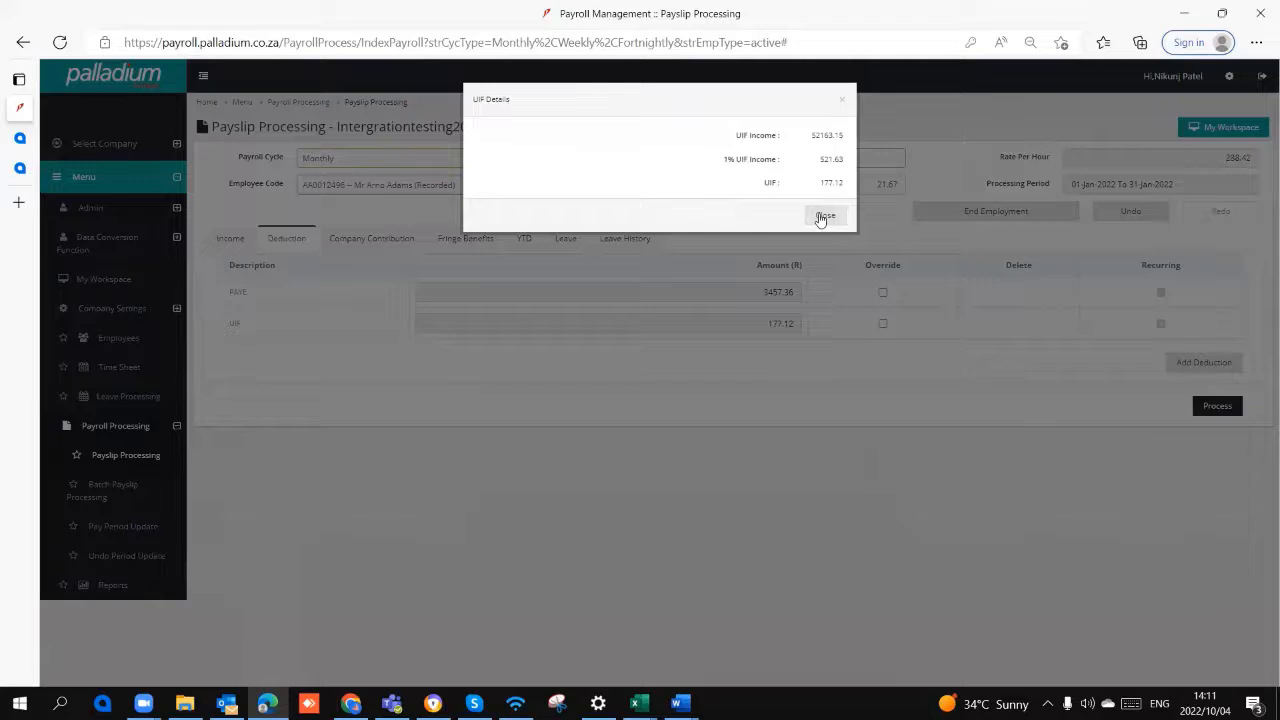
left_click(836, 219)
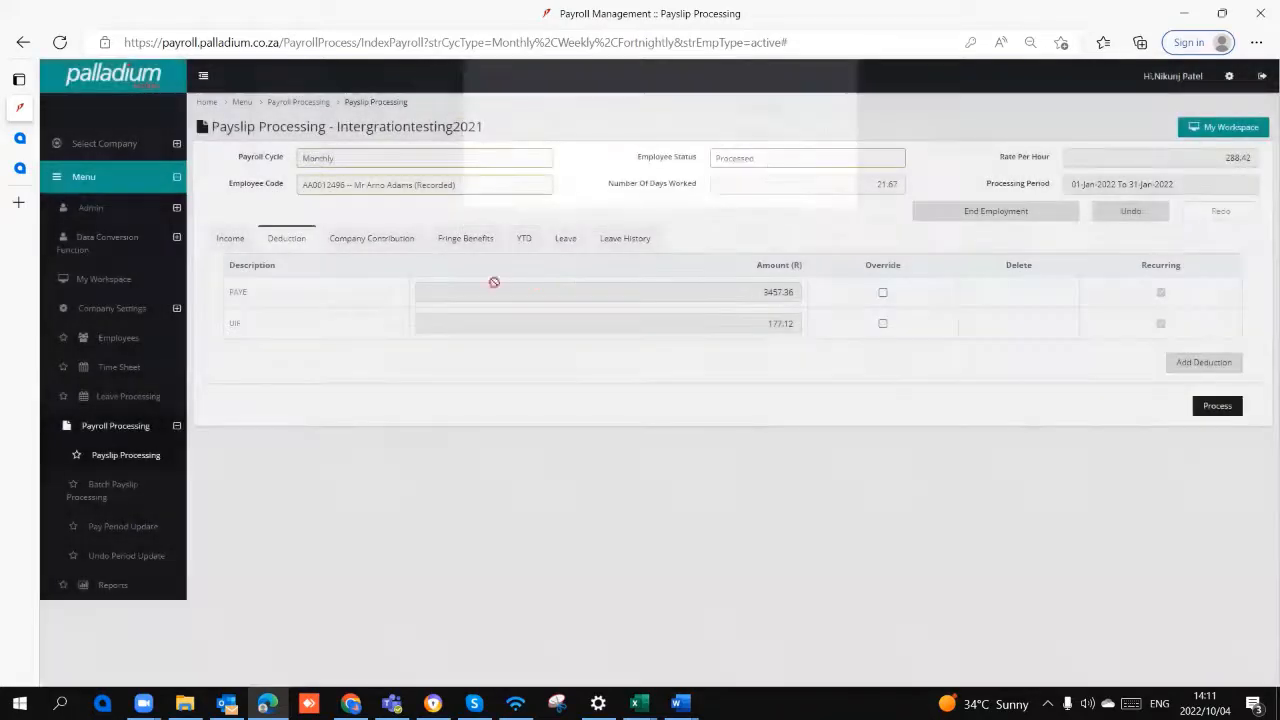
Step: Look through the payslip's company contributions and fringe benefits again and return to the deductions
left_click(397, 243)
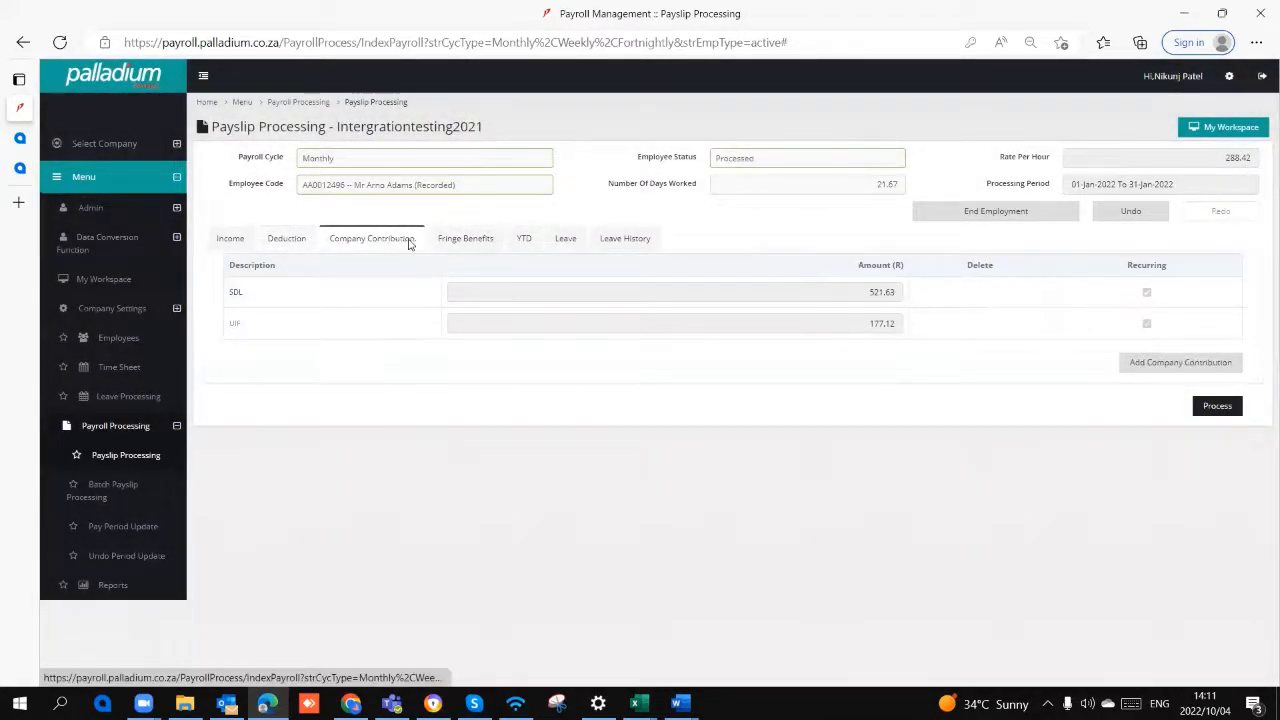
left_click(482, 242)
left_click(364, 246)
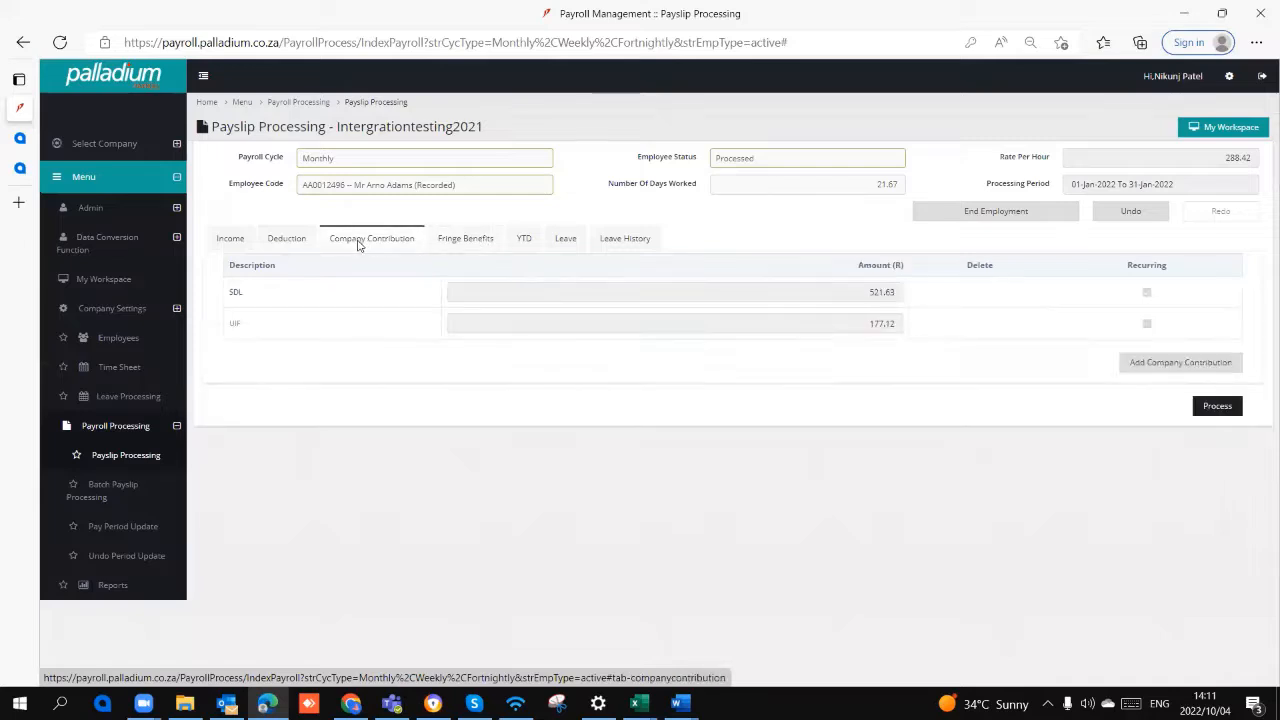
left_click(293, 241)
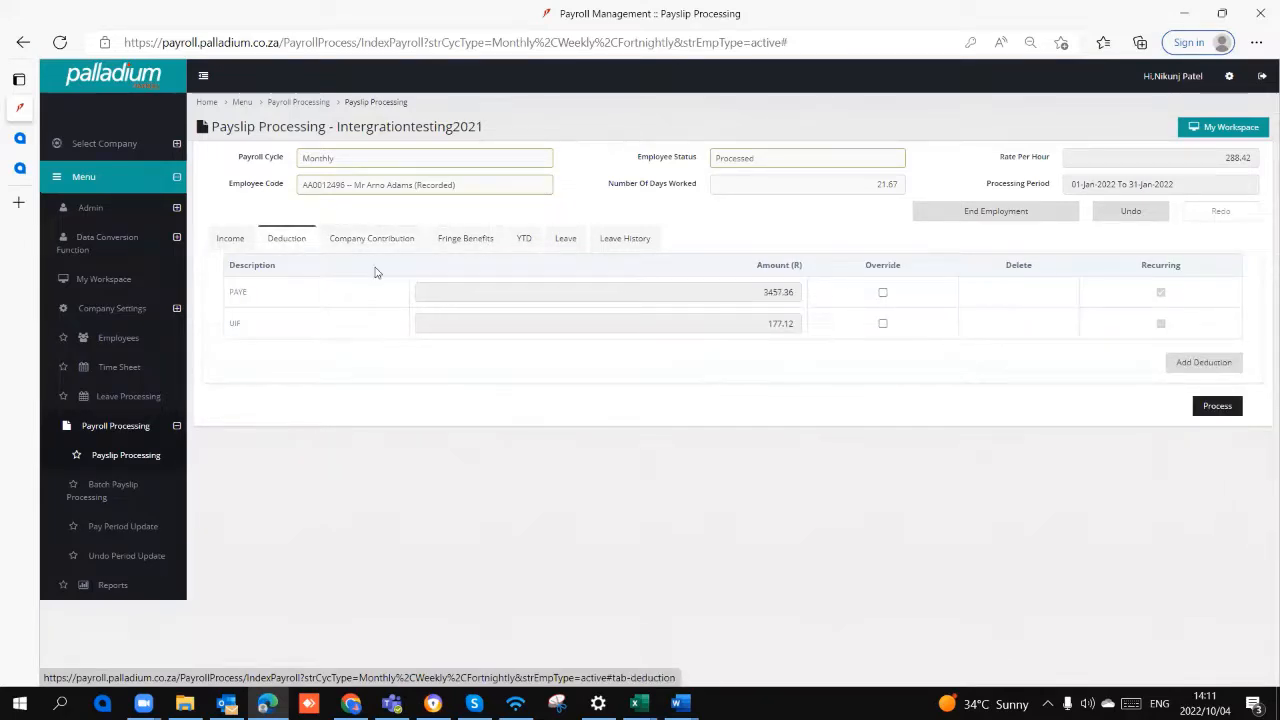
left_click(340, 245)
left_click(463, 240)
left_click(295, 243)
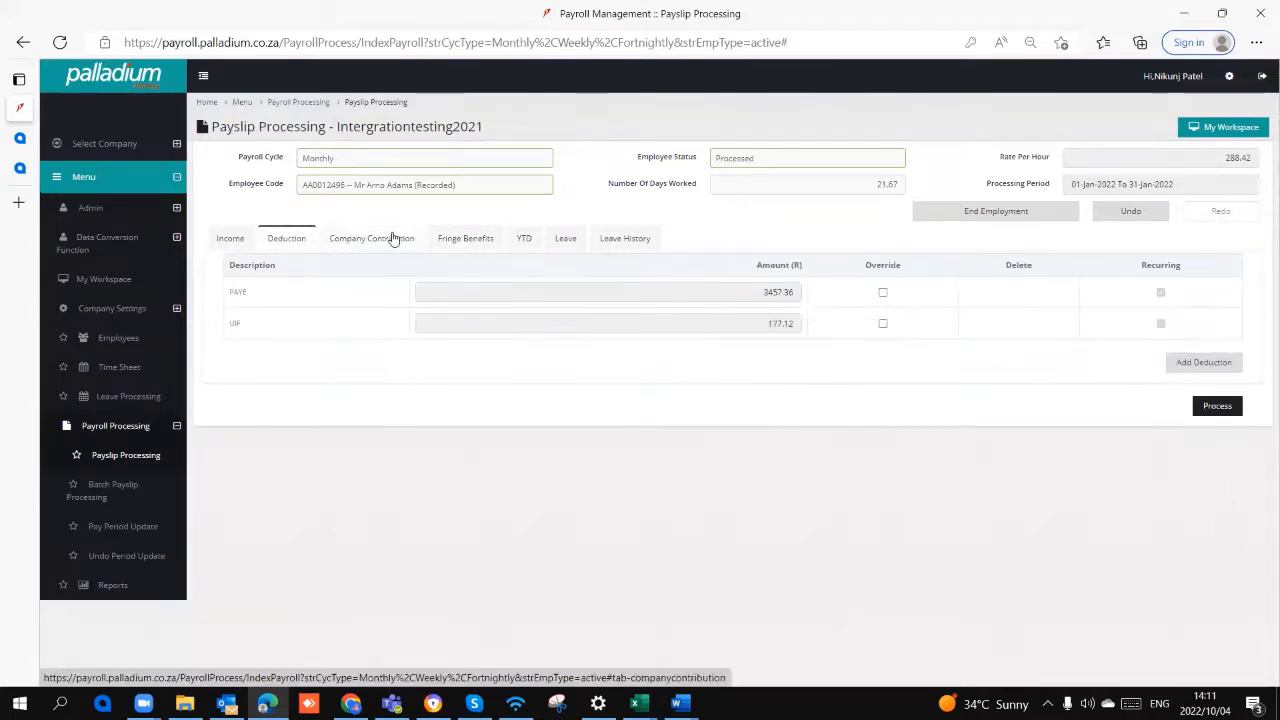
Step: Browse the fringe benefit types that can be added to the payslip and close the list without adding any
left_click(392, 240)
left_click(480, 245)
left_click(1182, 302)
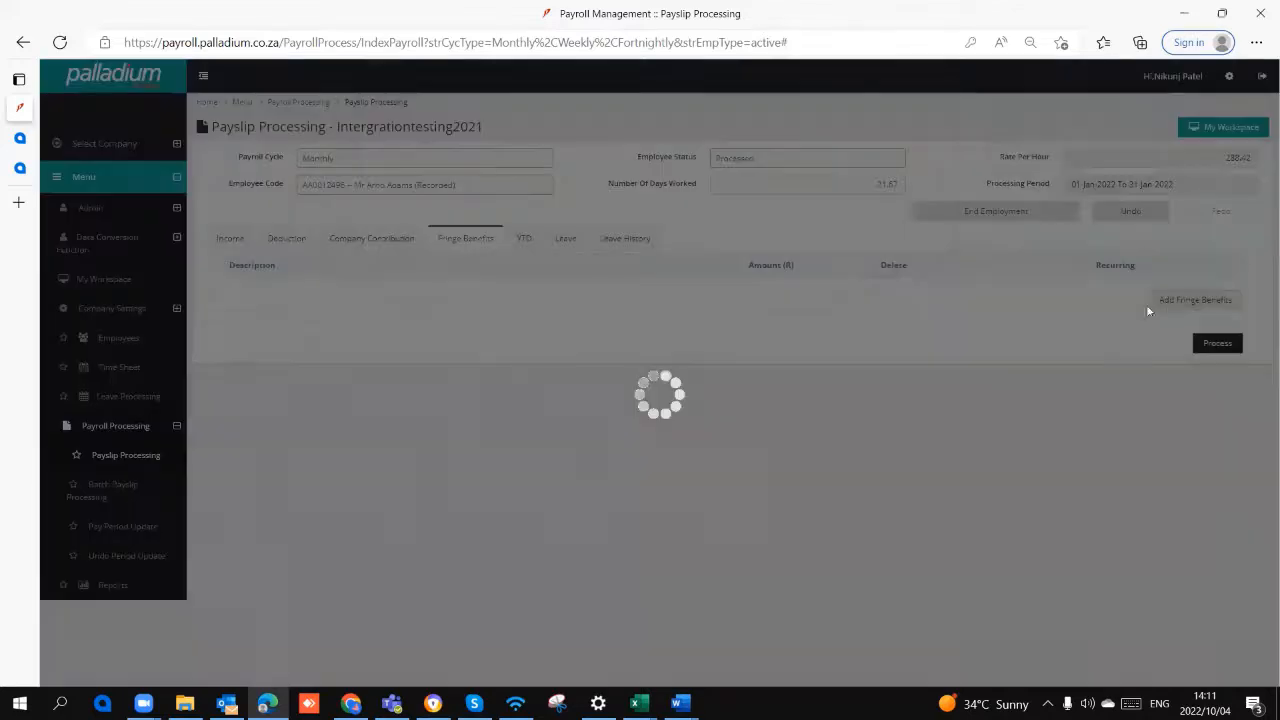
scroll(806, 260, "down", 3)
scroll(806, 260, "down", 3)
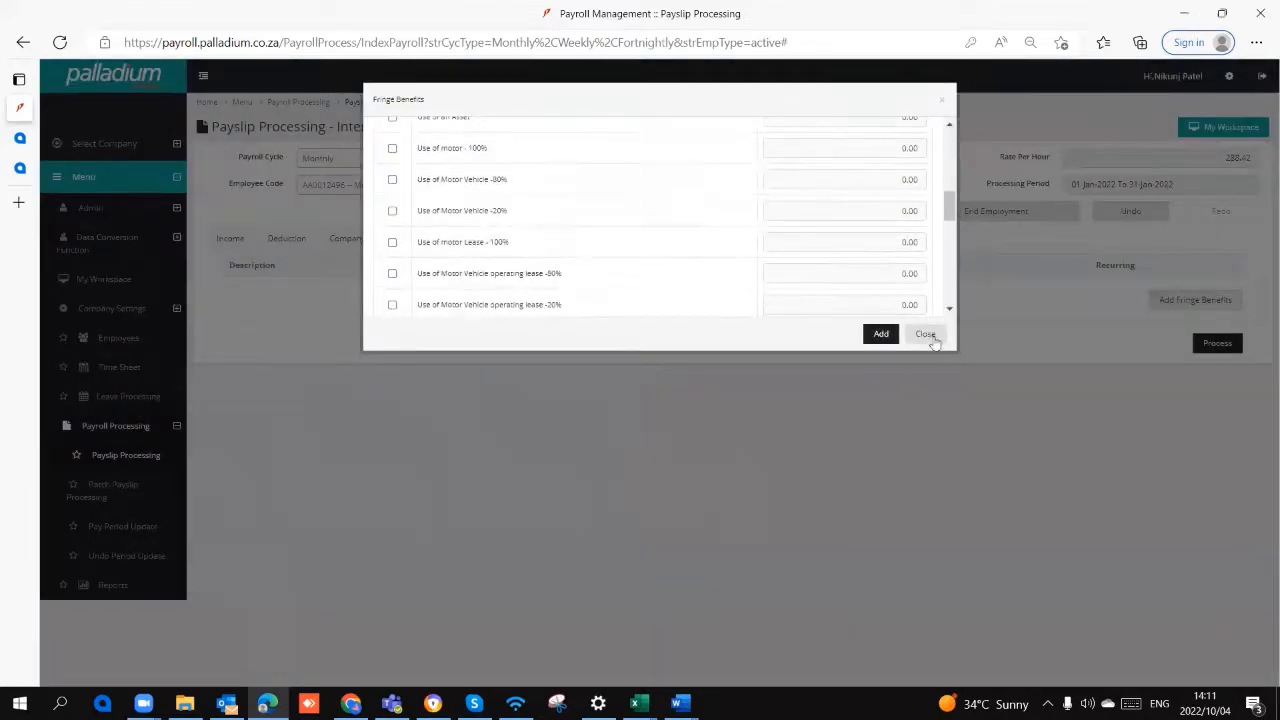
left_click(925, 334)
Step: Browse the company contribution types that can be added to the payslip and close the list without adding any
left_click(386, 244)
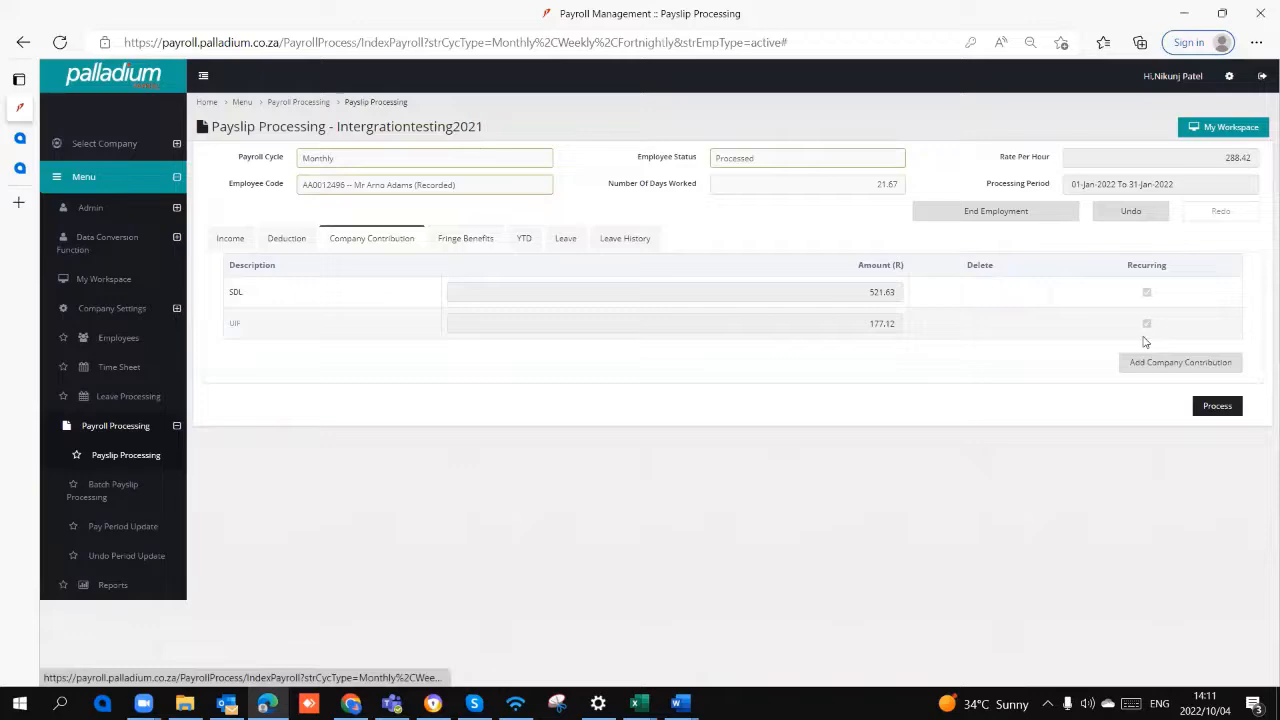
left_click(1215, 362)
scroll(610, 243, "down", 5)
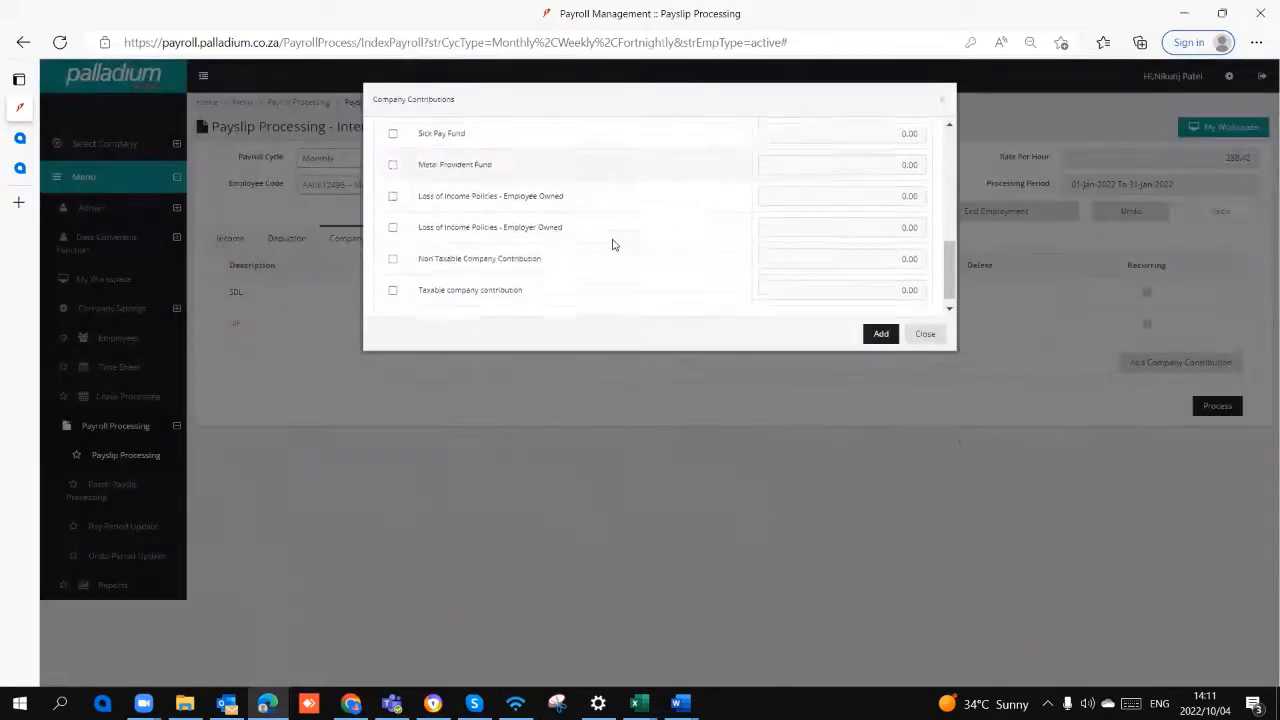
left_click(925, 334)
Step: Browse the deduction types that can be added to the payslip and close the list without adding any
left_click(286, 240)
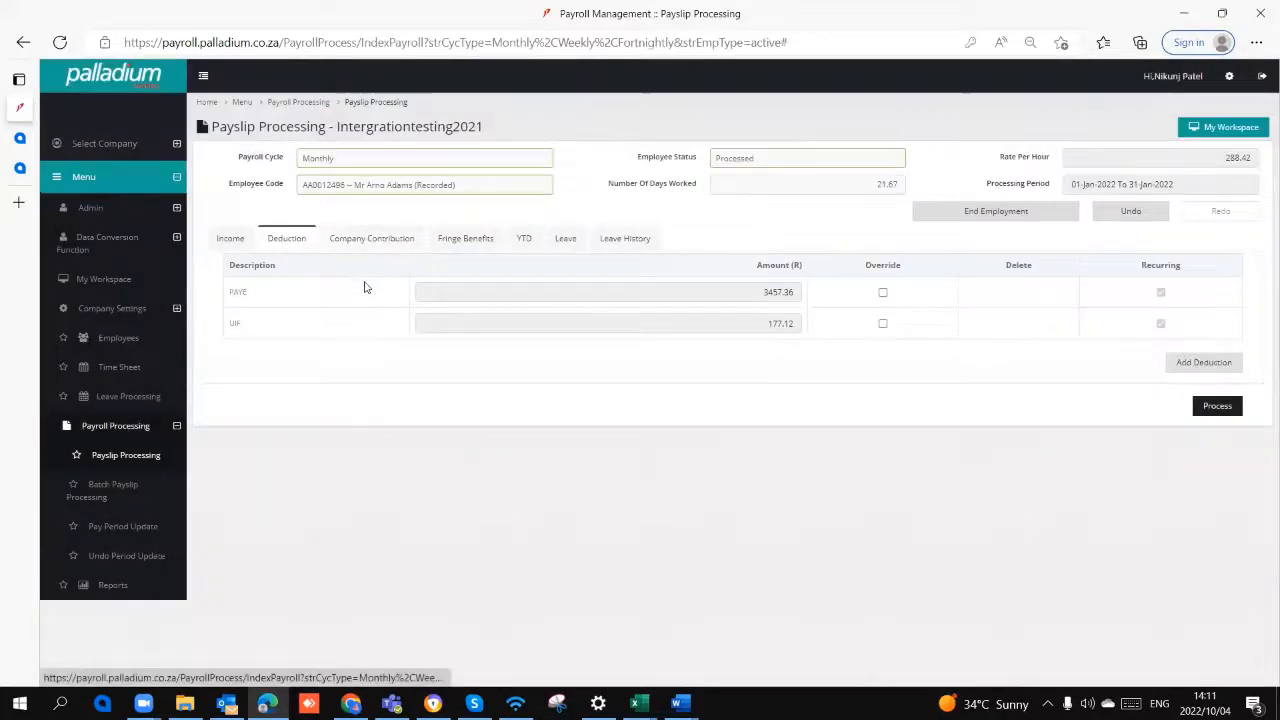
left_click(1200, 362)
scroll(680, 210, "down", 3)
scroll(680, 210, "down", 3)
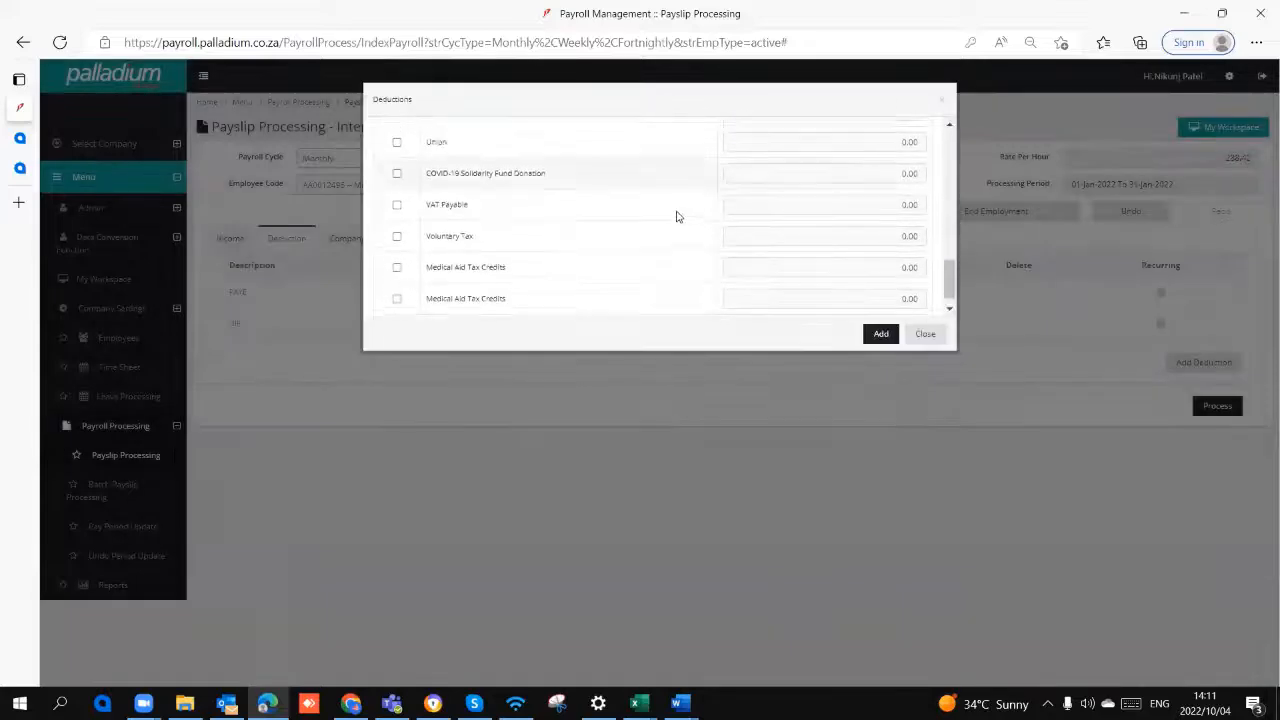
scroll(677, 214, "up", 5)
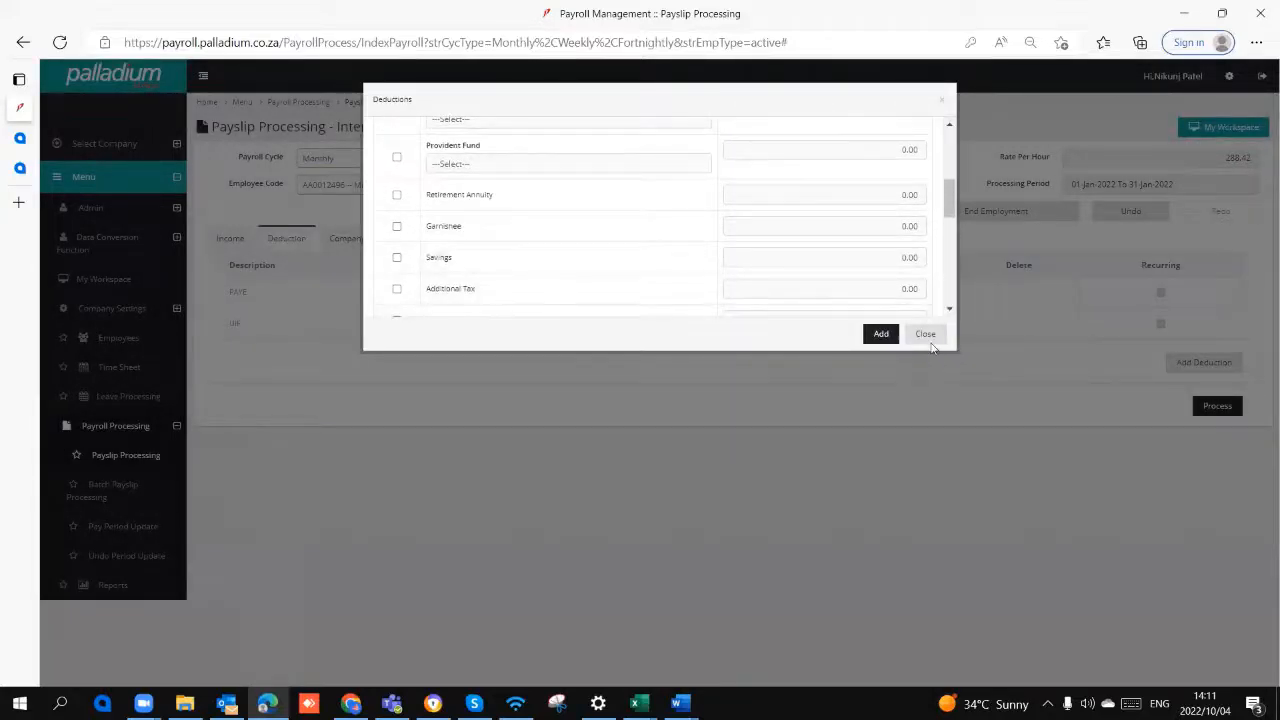
left_click(925, 337)
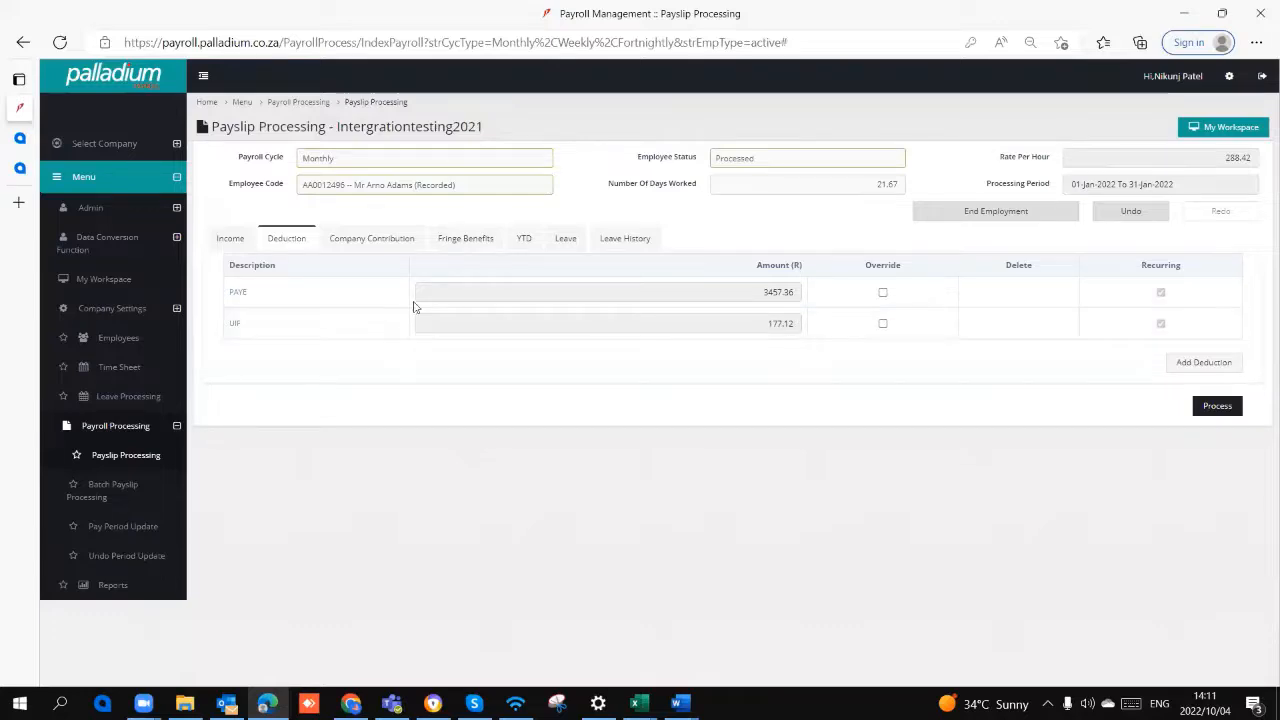
Step: Add an Annual Leave entry to the payslip from 04-Oct-2022 to 05-Oct-2022
left_click(565, 240)
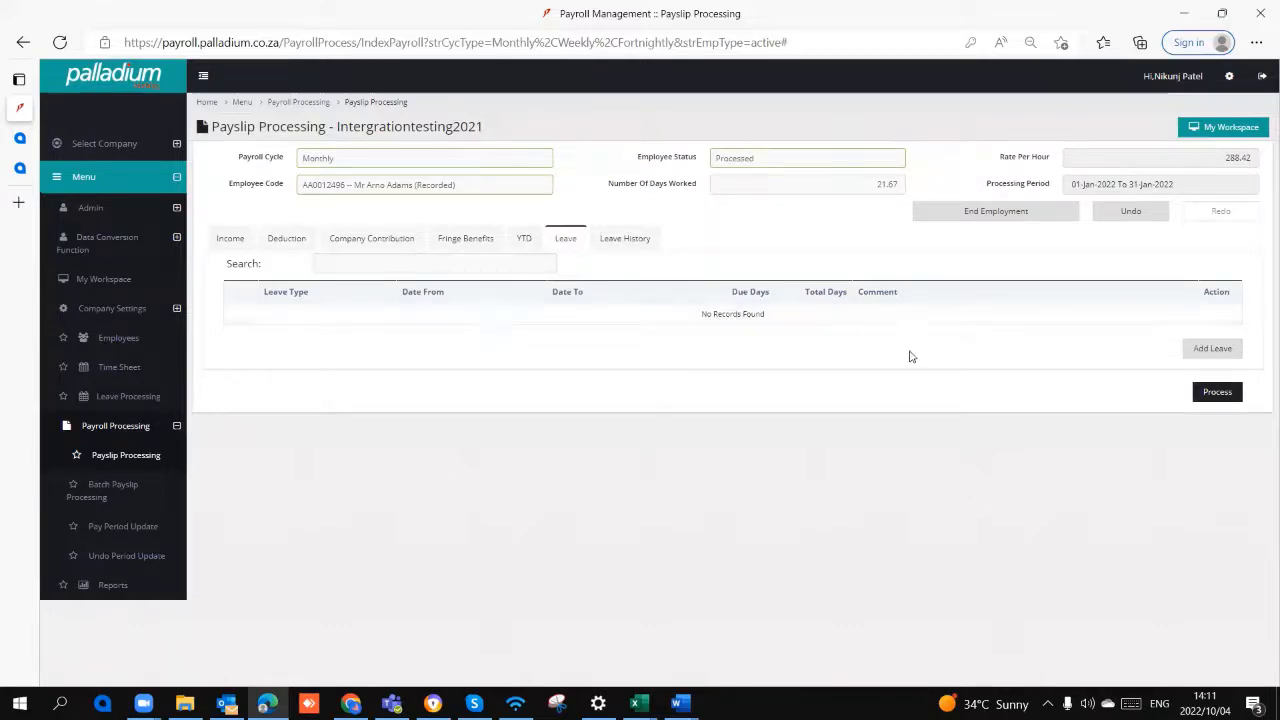
left_click(1220, 350)
left_click(350, 318)
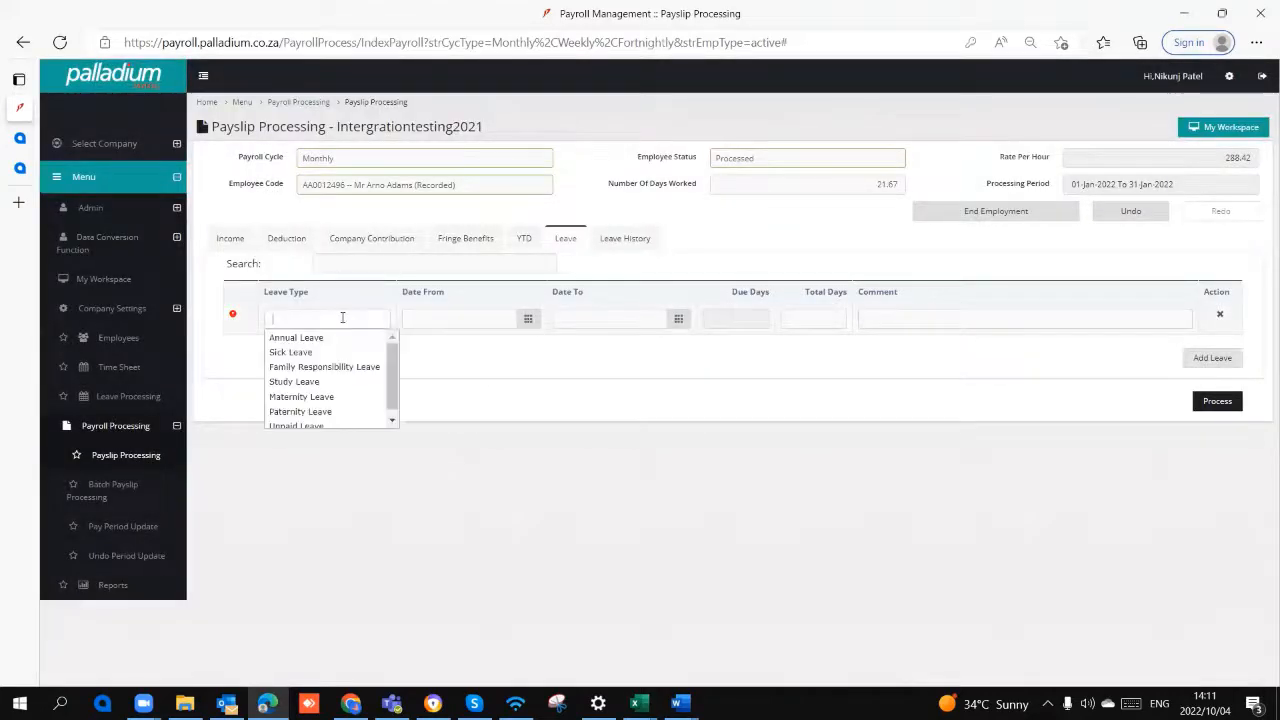
left_click(336, 339)
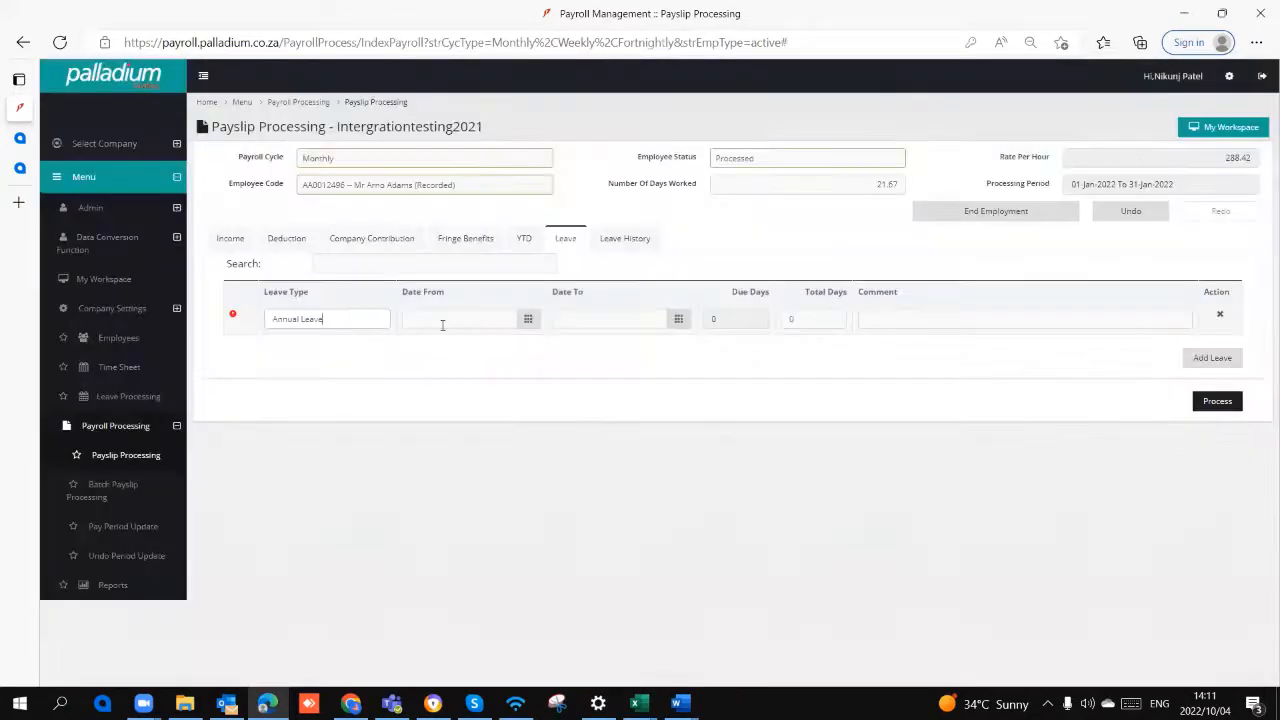
left_click(443, 320)
left_click(447, 404)
left_click(594, 318)
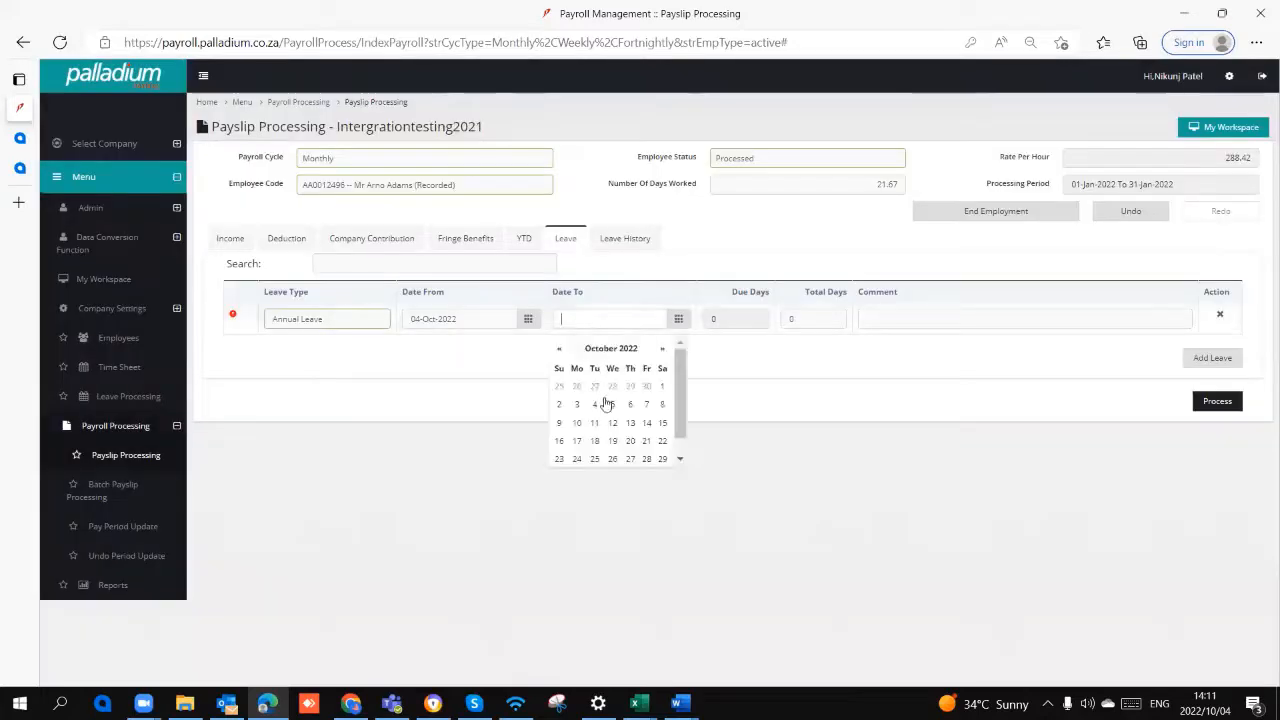
left_click(606, 406)
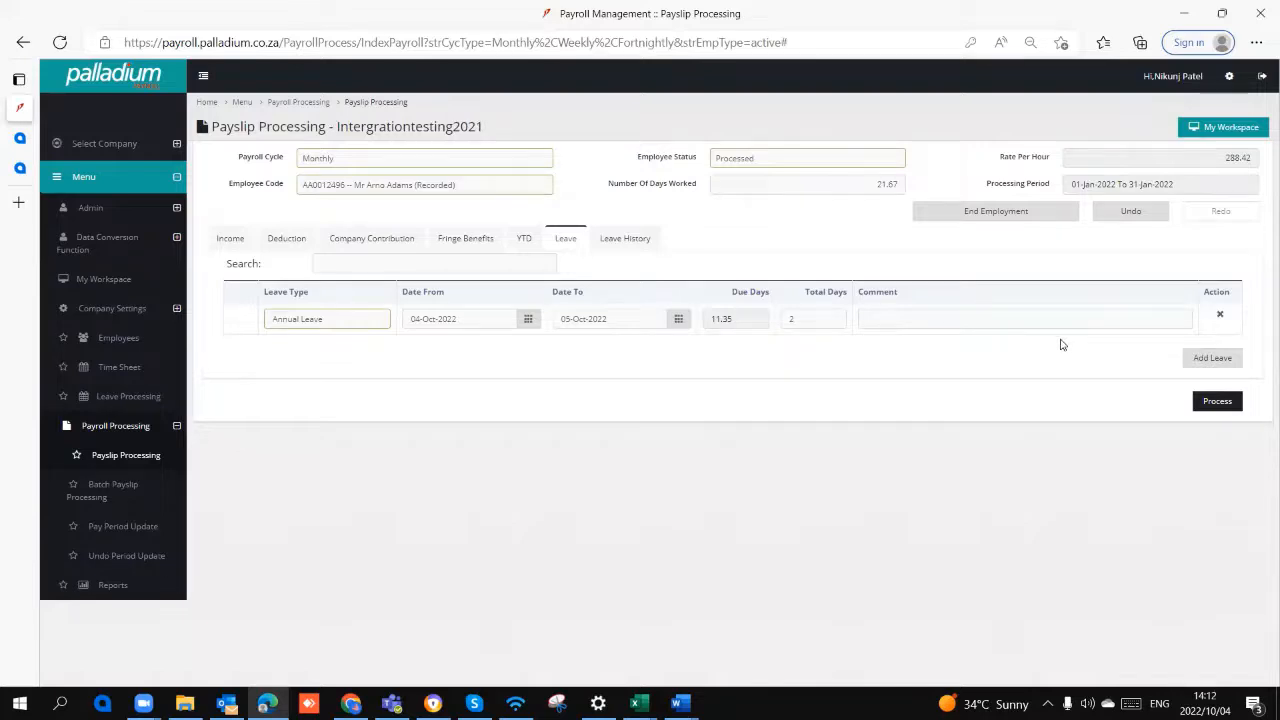
Step: Add a second leave entry to the payslip with the leave type Sick Leave
left_click(1212, 358)
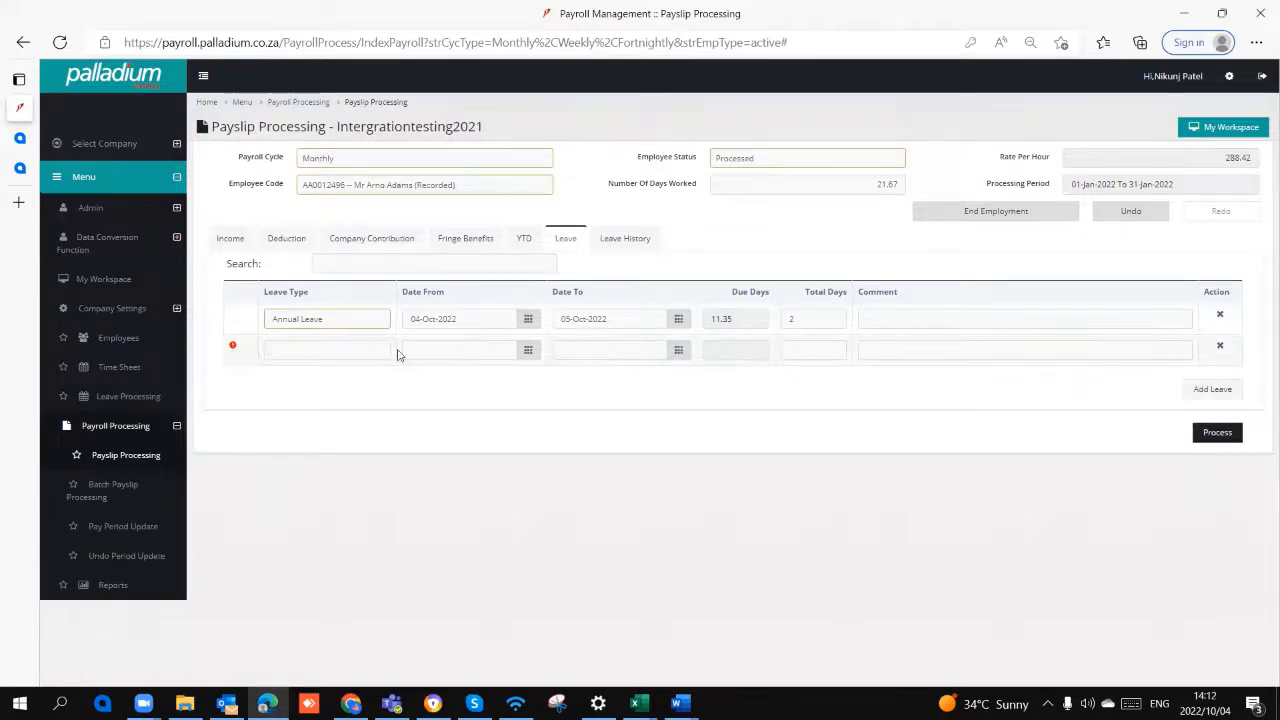
left_click(355, 351)
left_click(346, 380)
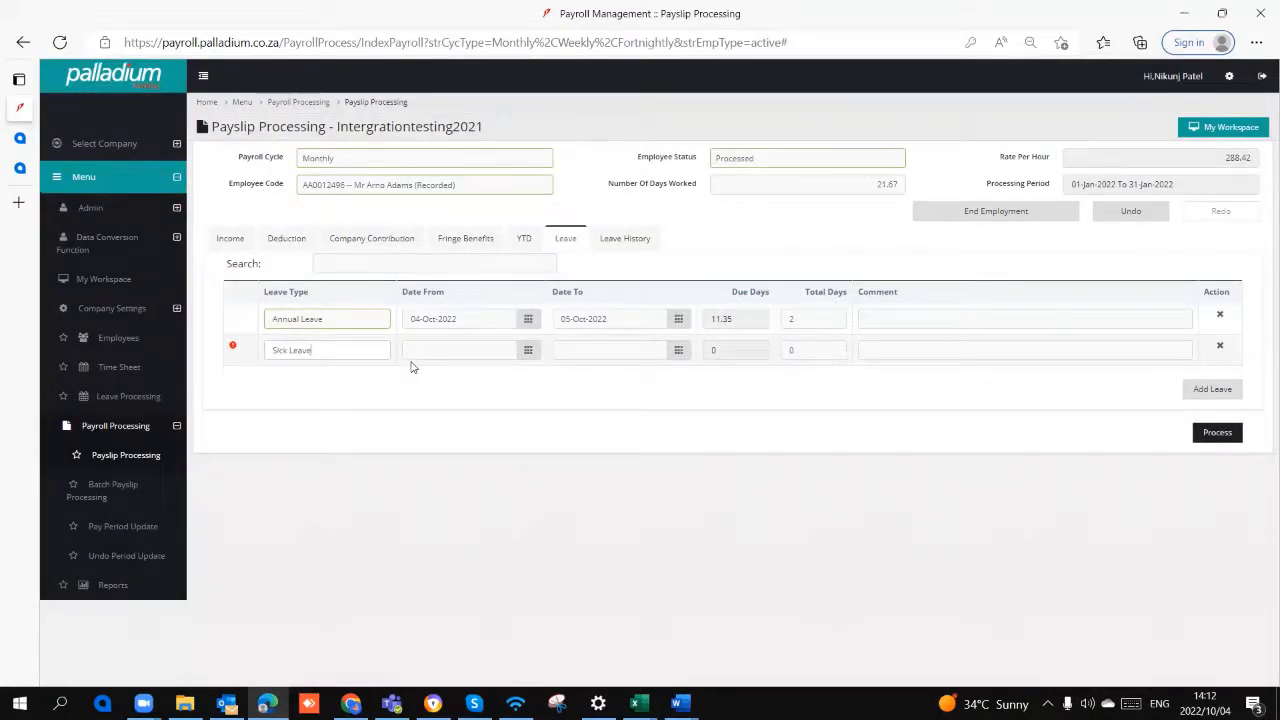
Step: Delete the Sick Leave and Annual Leave entries from the payslip and confirm both deletions
left_click(1219, 345)
left_click(748, 135)
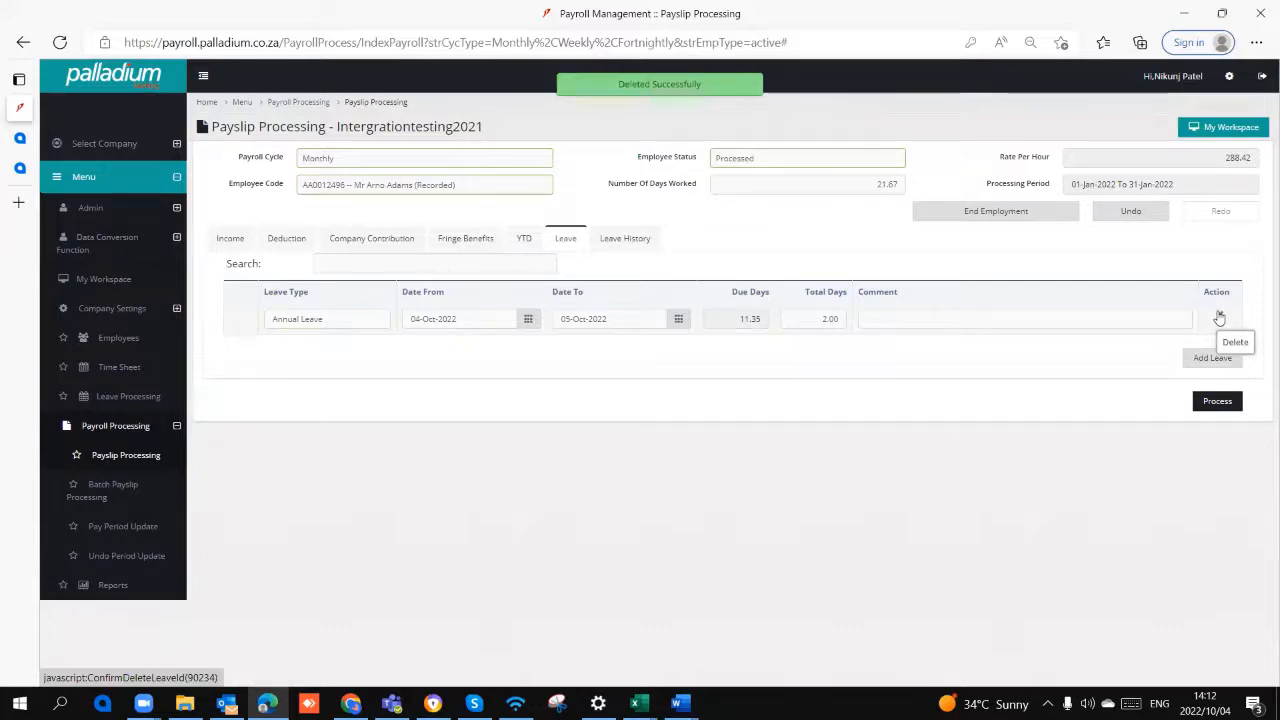
left_click(1219, 318)
left_click(737, 131)
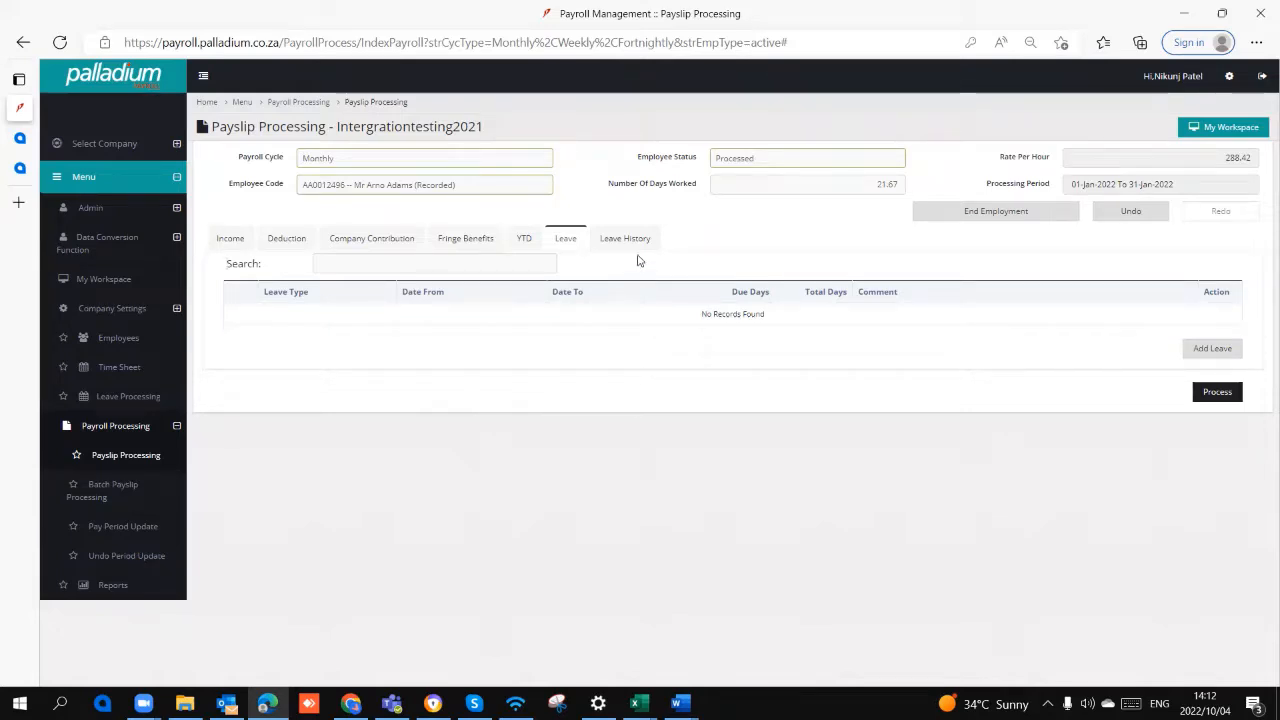
Step: Review the employee's leave history, return to the leave entries and point out the Number Of Days Worked
left_click(636, 243)
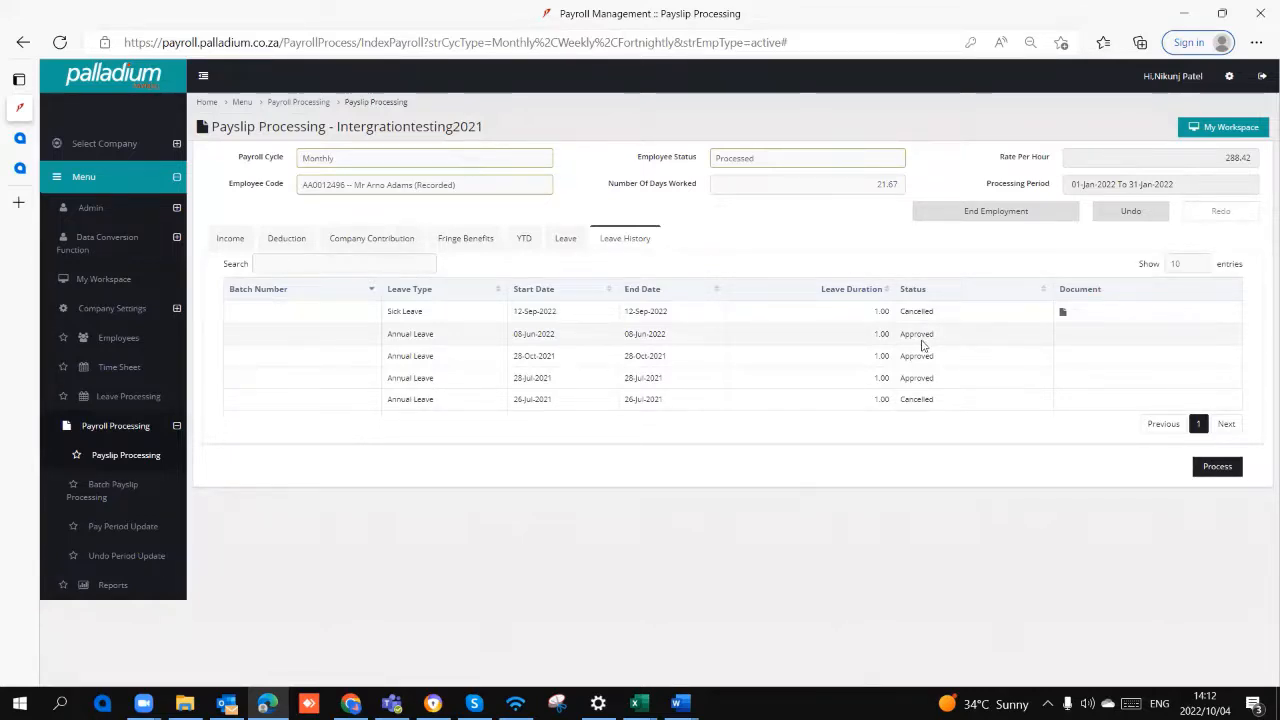
left_click(566, 240)
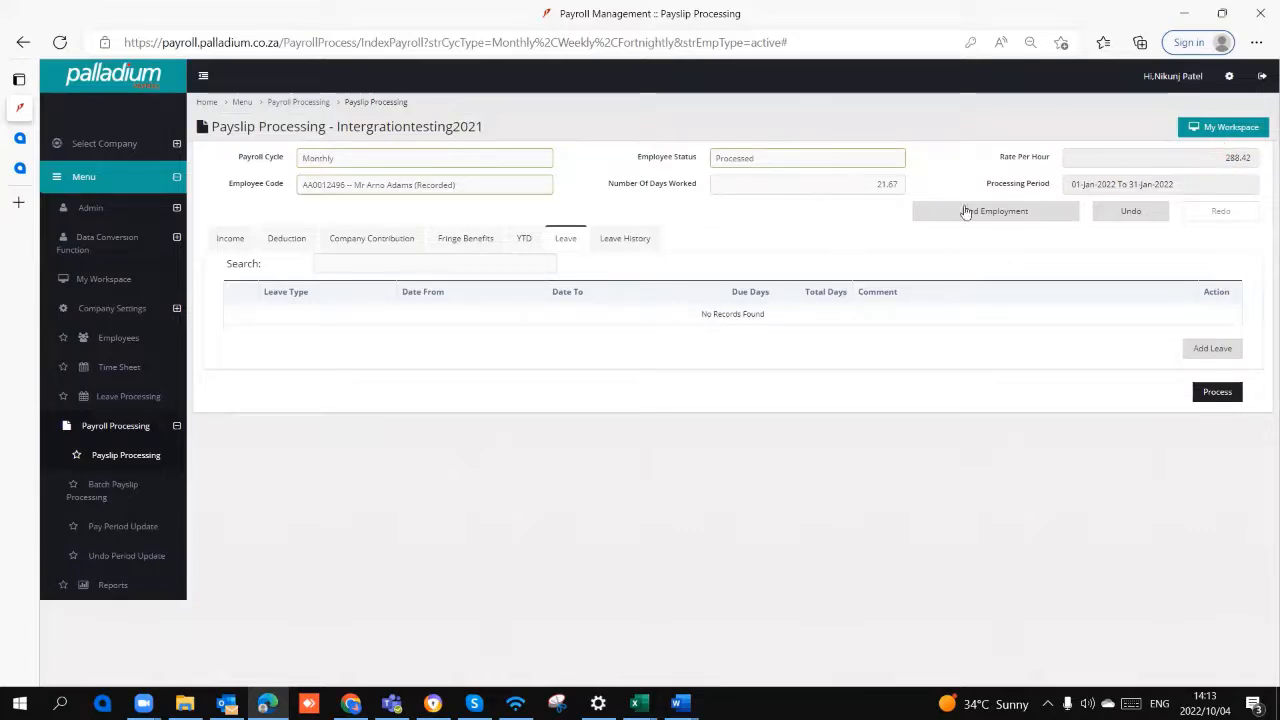
double_click(884, 185)
Step: Examine the annual leave payout option and the termination reasons in the End of Employment Details, and cancel without saving
left_click(1033, 215)
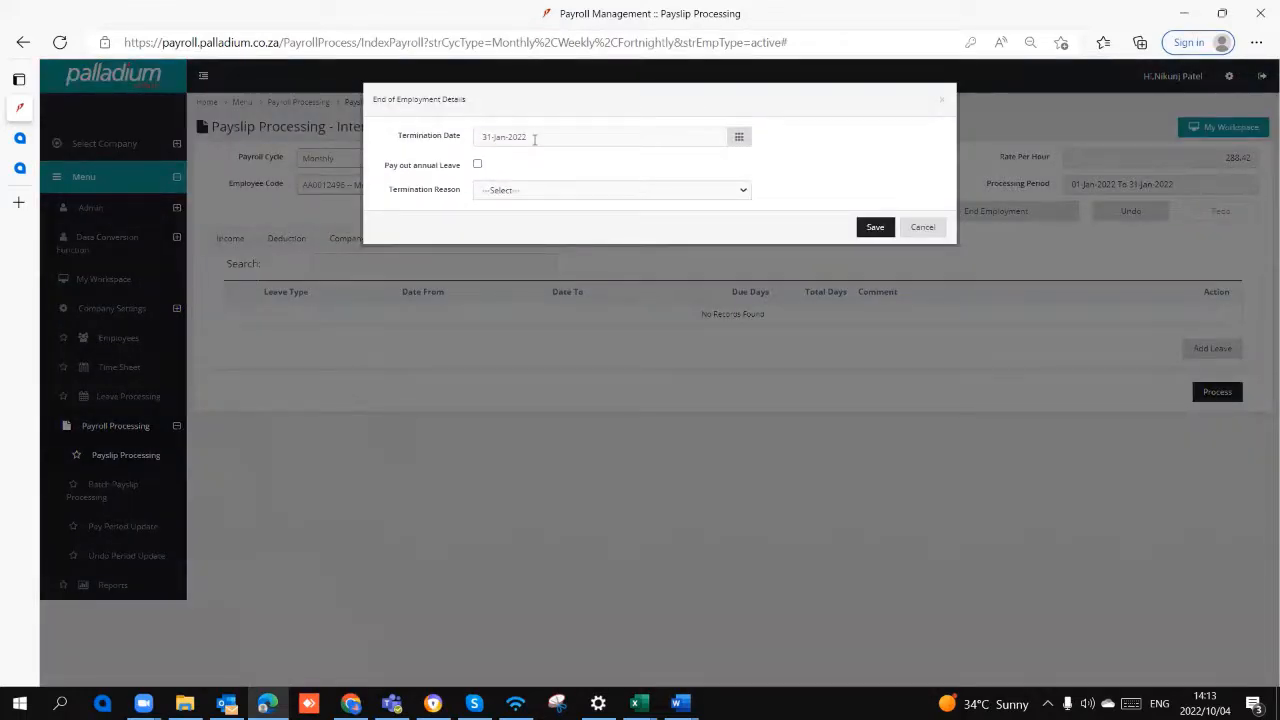
left_click(477, 165)
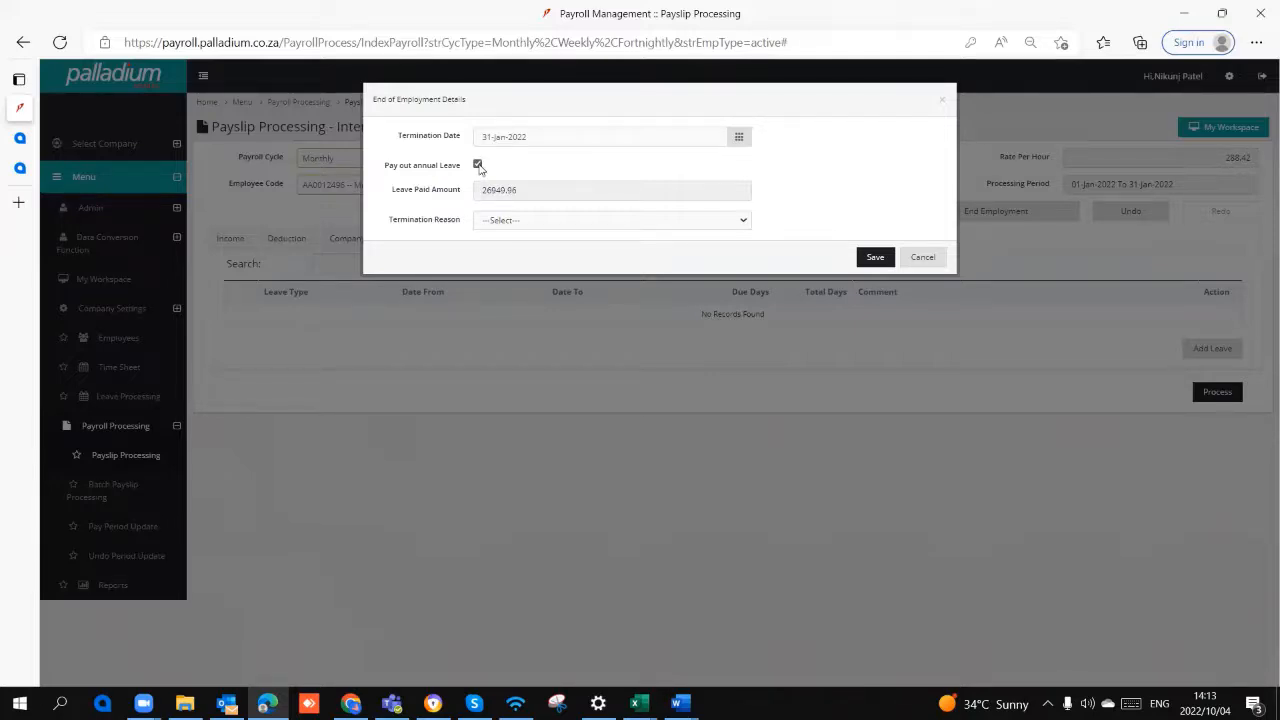
left_click(478, 165)
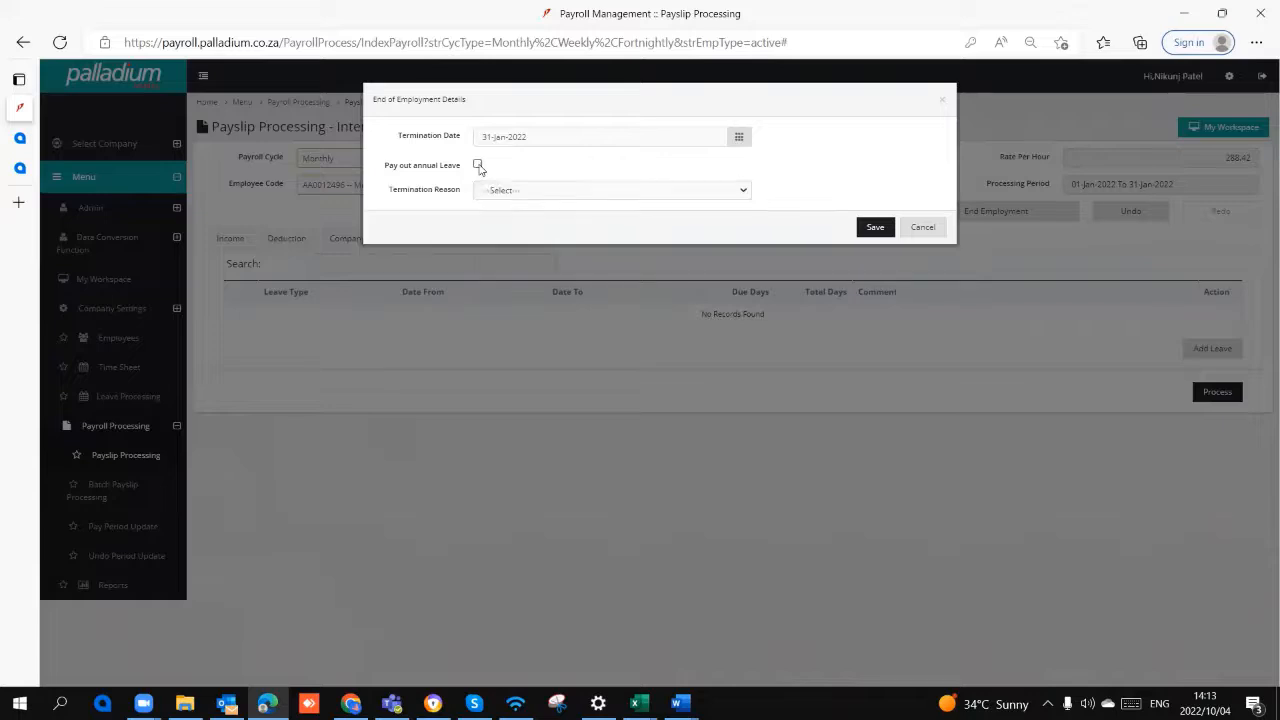
left_click(483, 190)
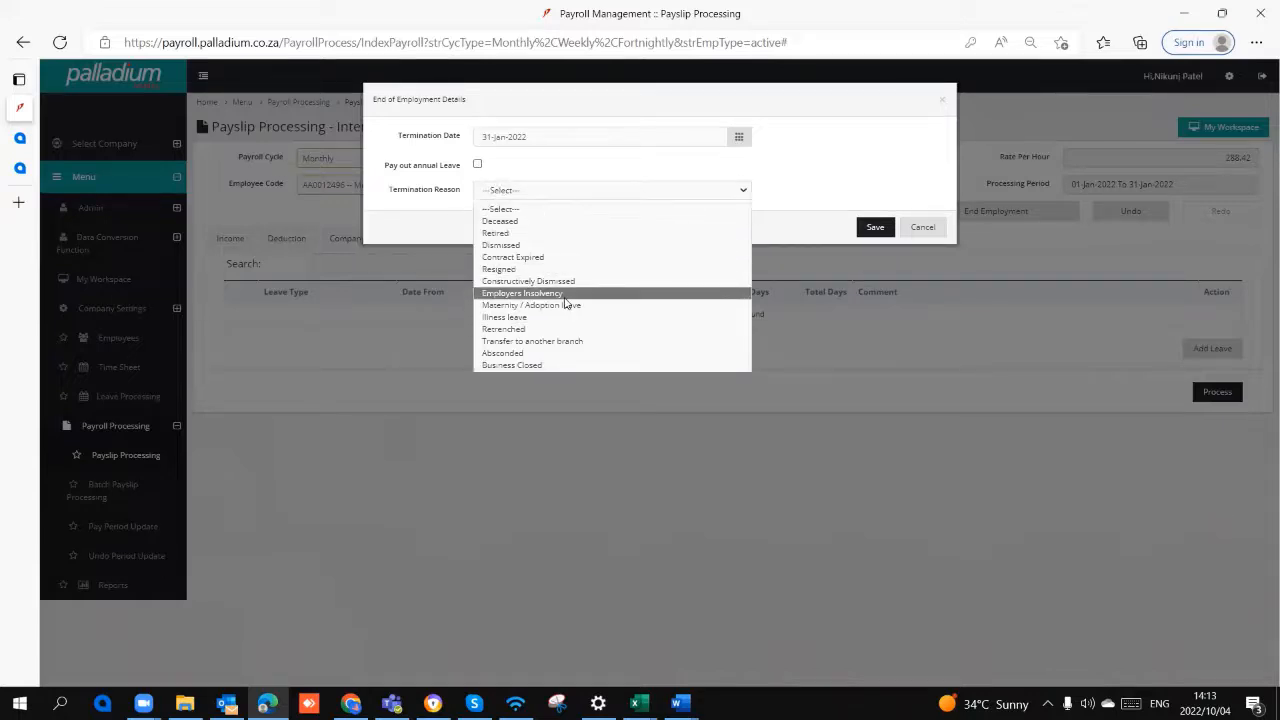
left_click(873, 198)
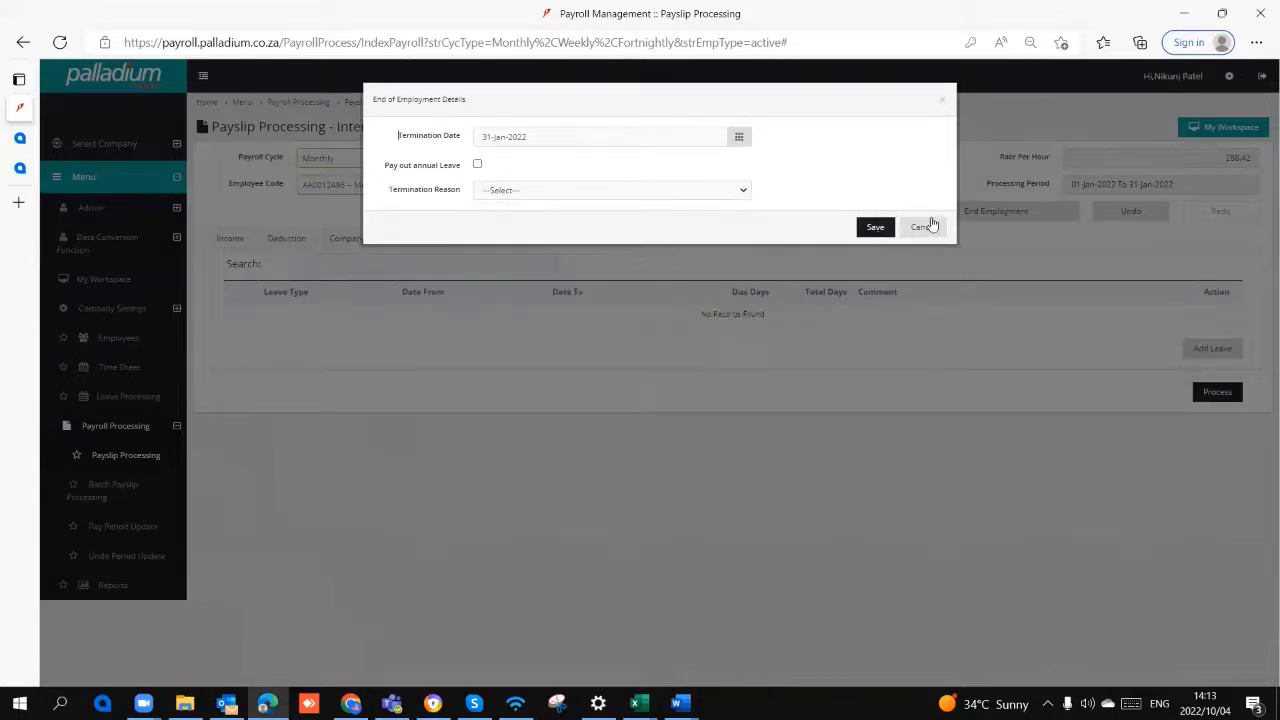
left_click(921, 227)
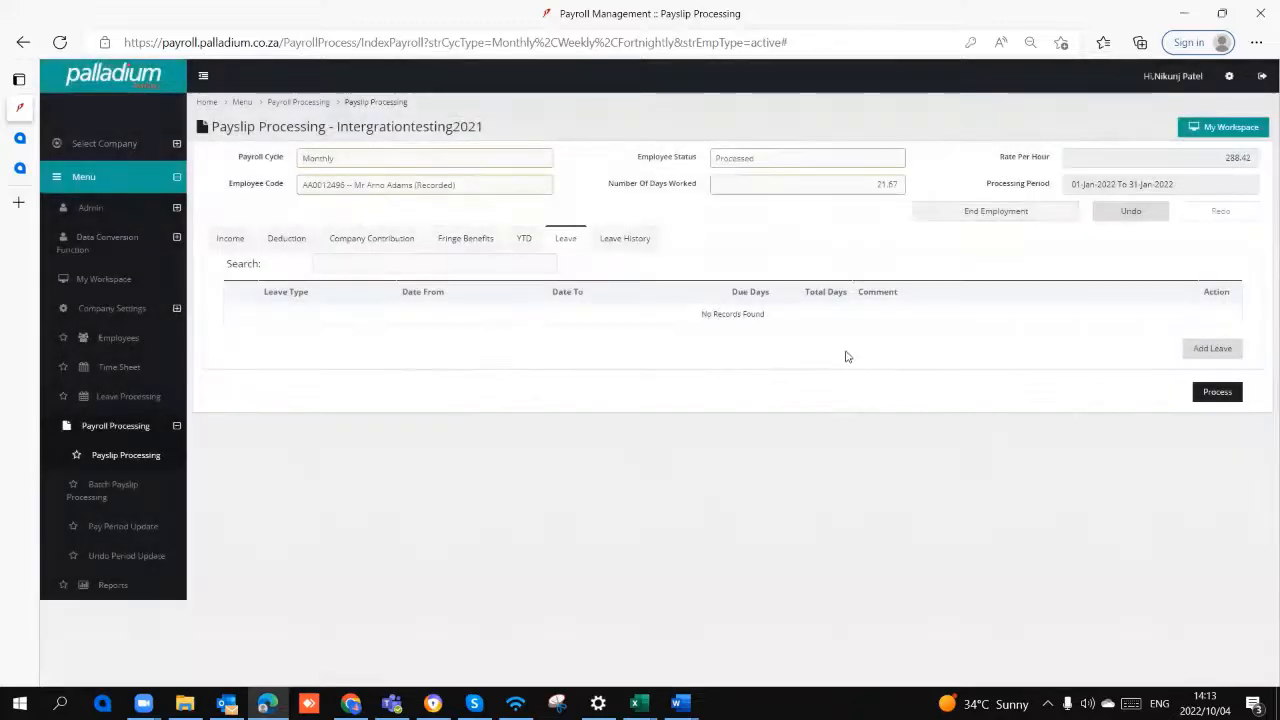
Step: Process the payslip to review its earnings, deductions and contributions summary, and return to Payslip Processing without saving it
left_click(1220, 392)
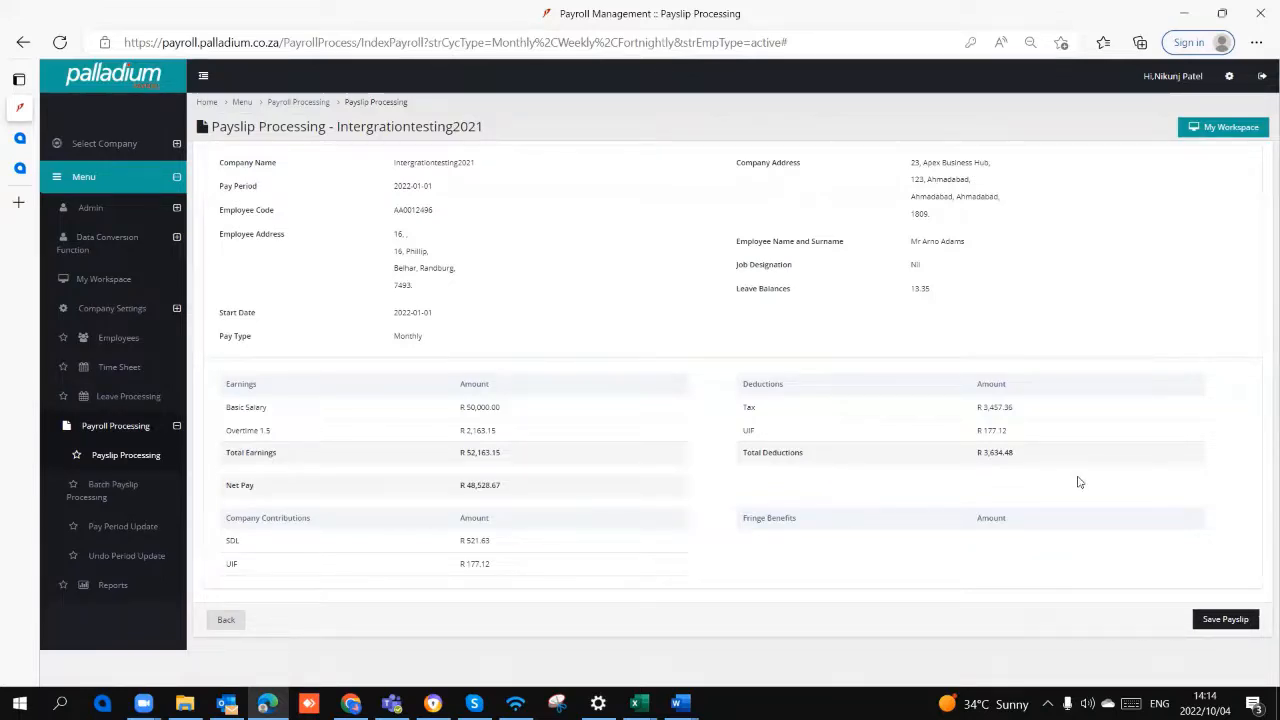
left_click(147, 462)
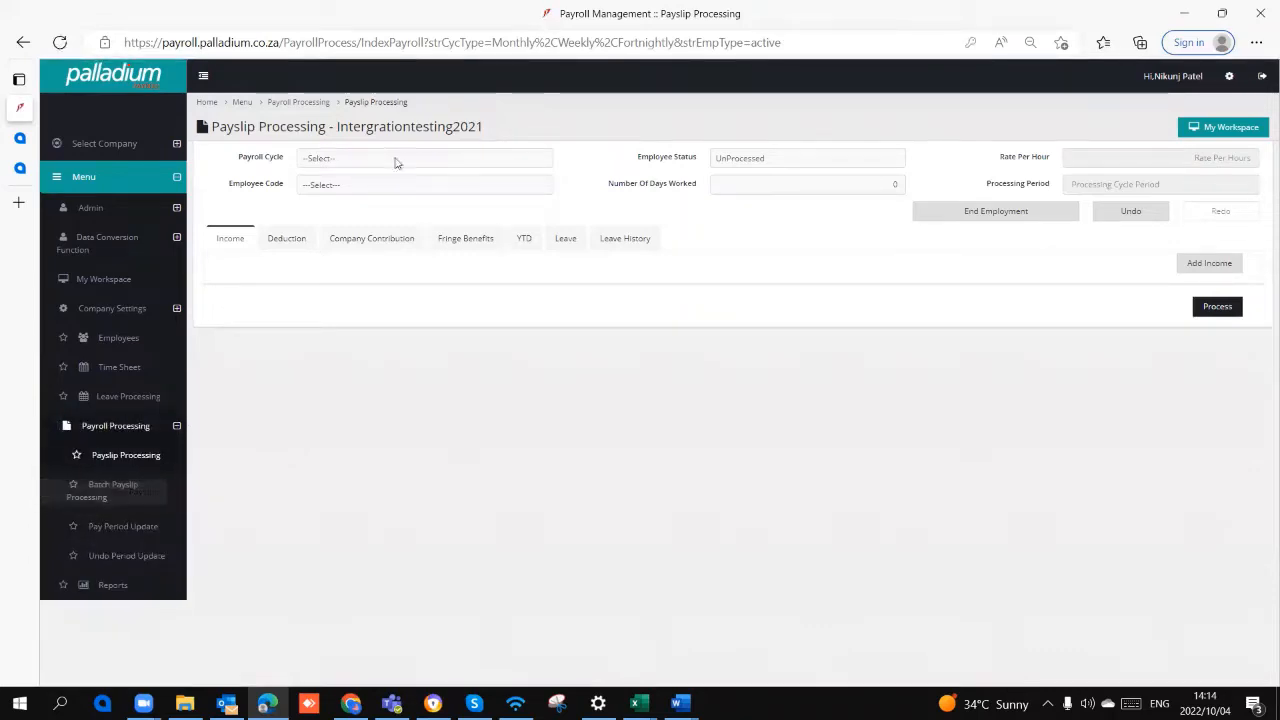
Step: Set the payroll cycle to Monthly and the employee status to Terminated, and check which employees are available
left_click(405, 160)
left_click(404, 193)
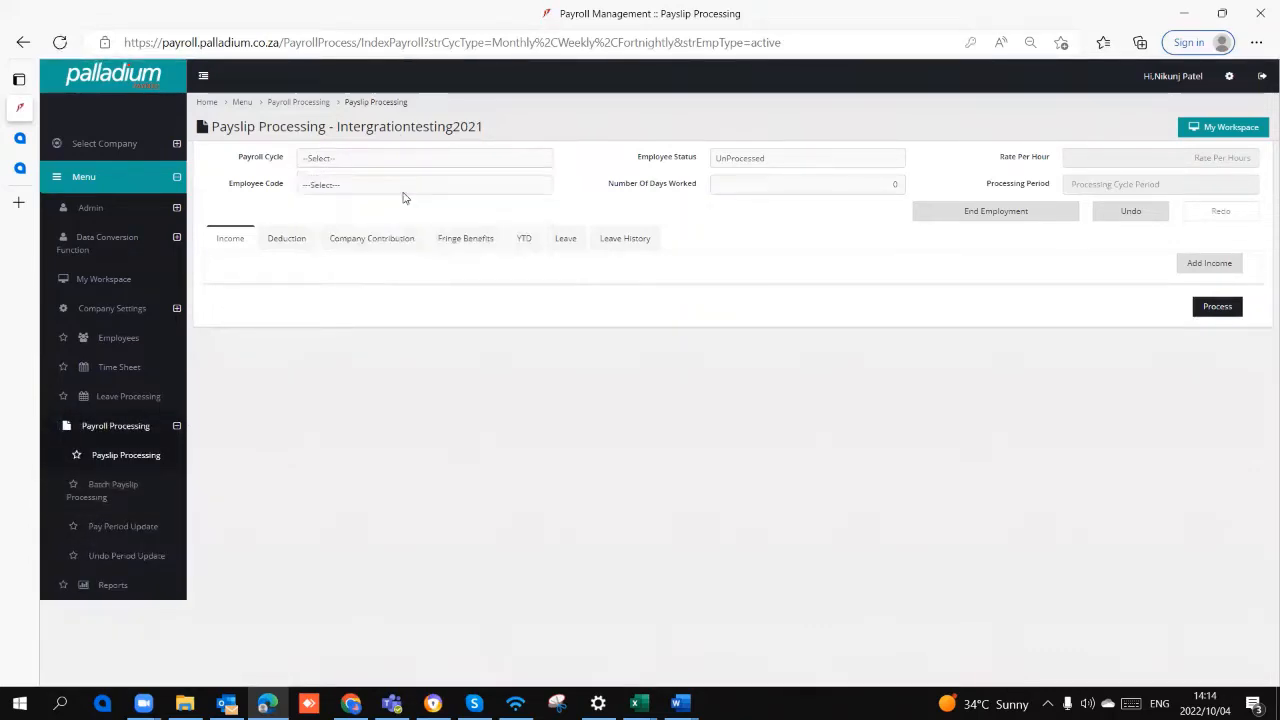
left_click(749, 162)
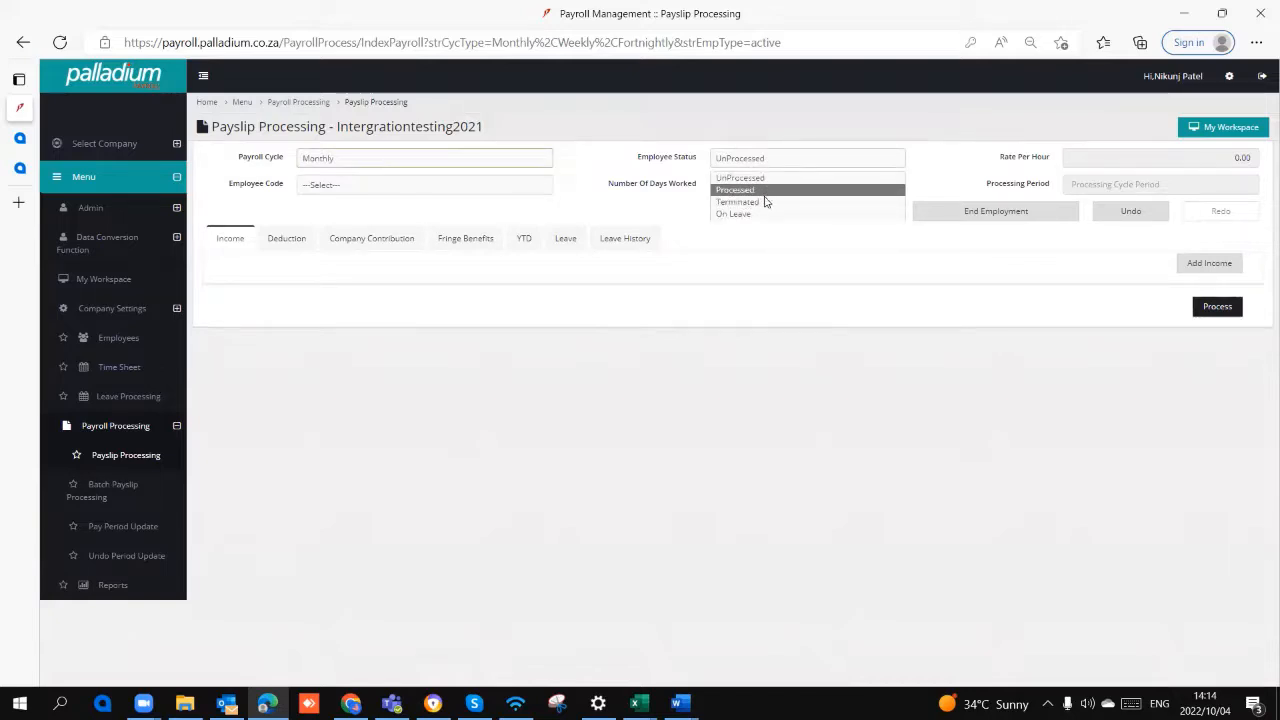
left_click(765, 202)
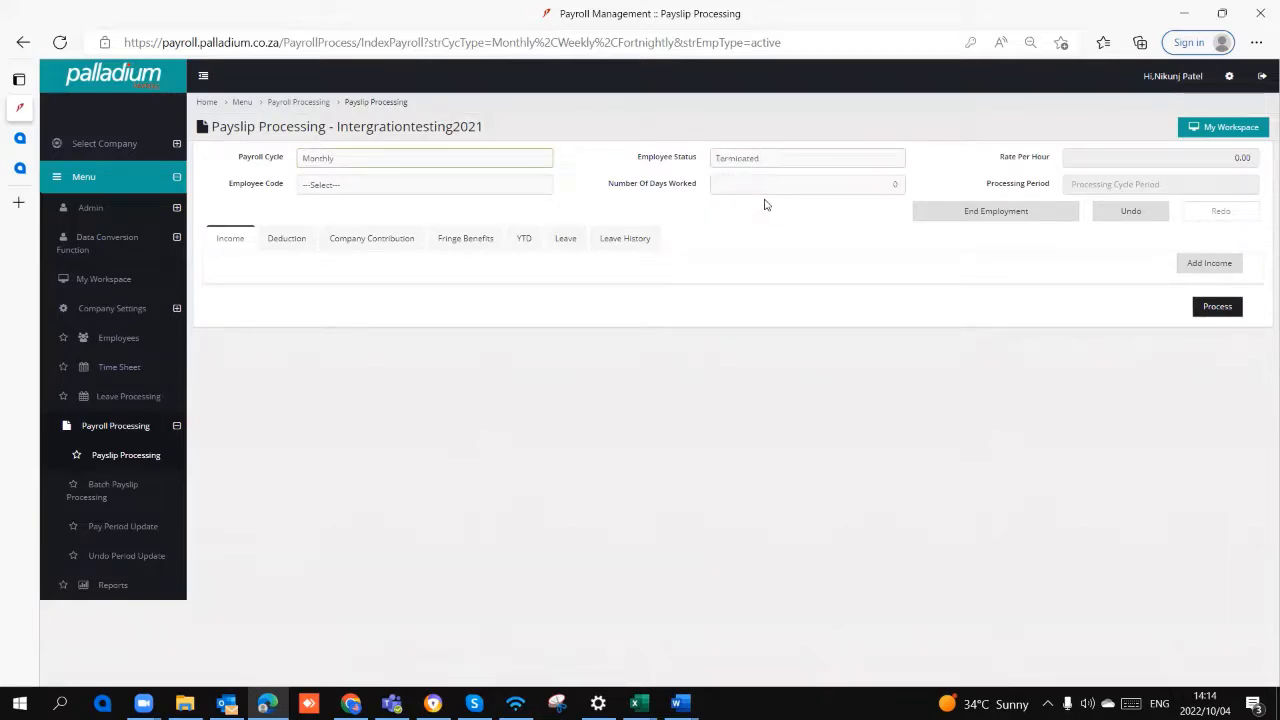
left_click(481, 188)
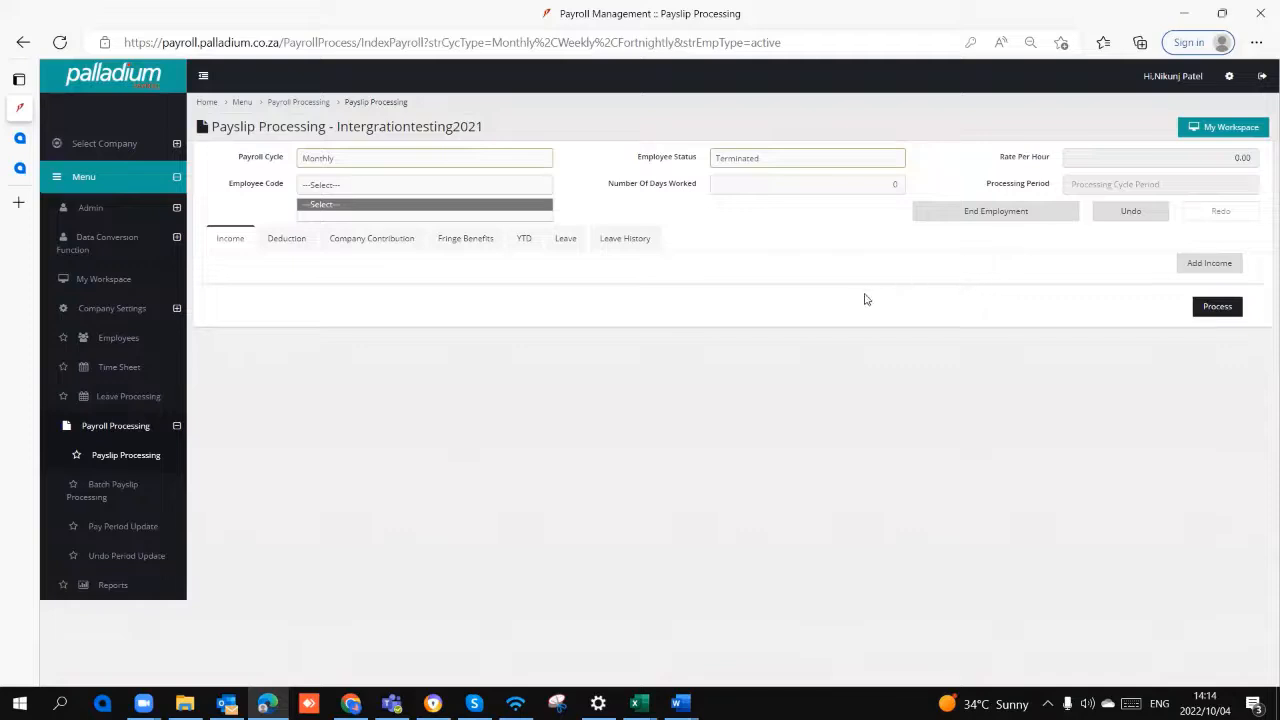
left_click(797, 352)
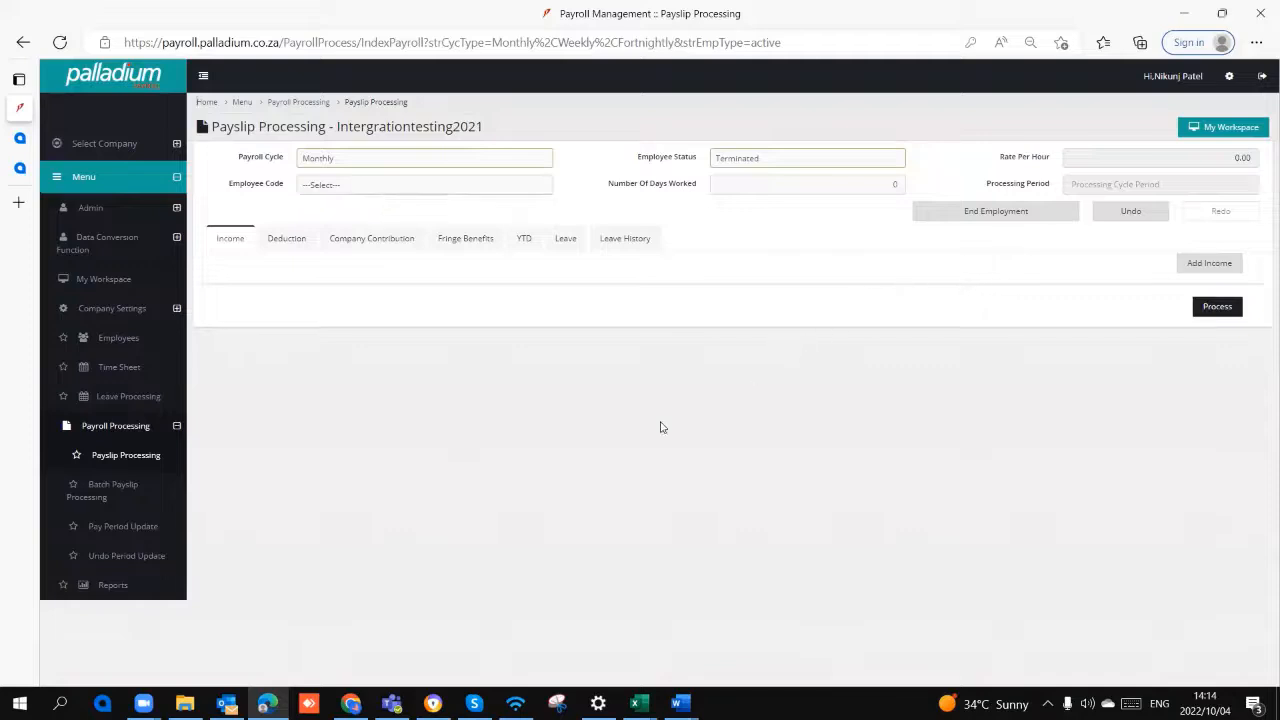
Step: Open Pay Period Update and load the employees list for the Monthly payroll cycle
left_click(151, 529)
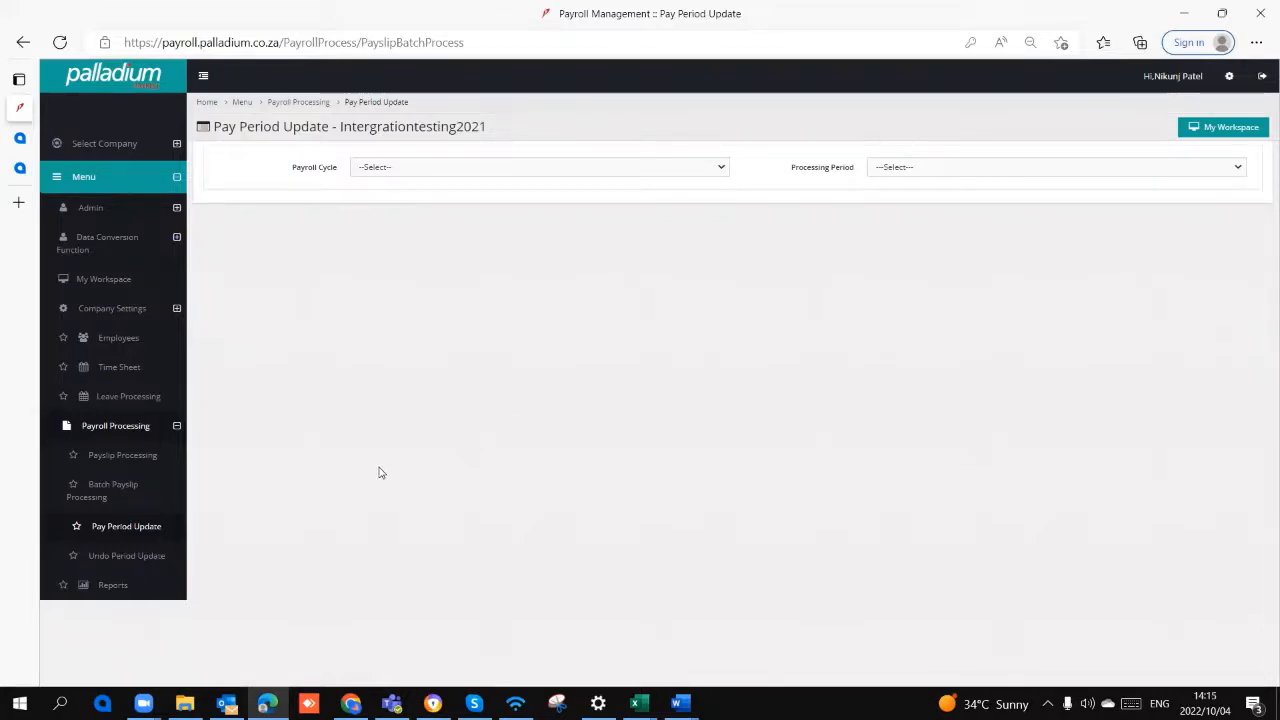
left_click(400, 167)
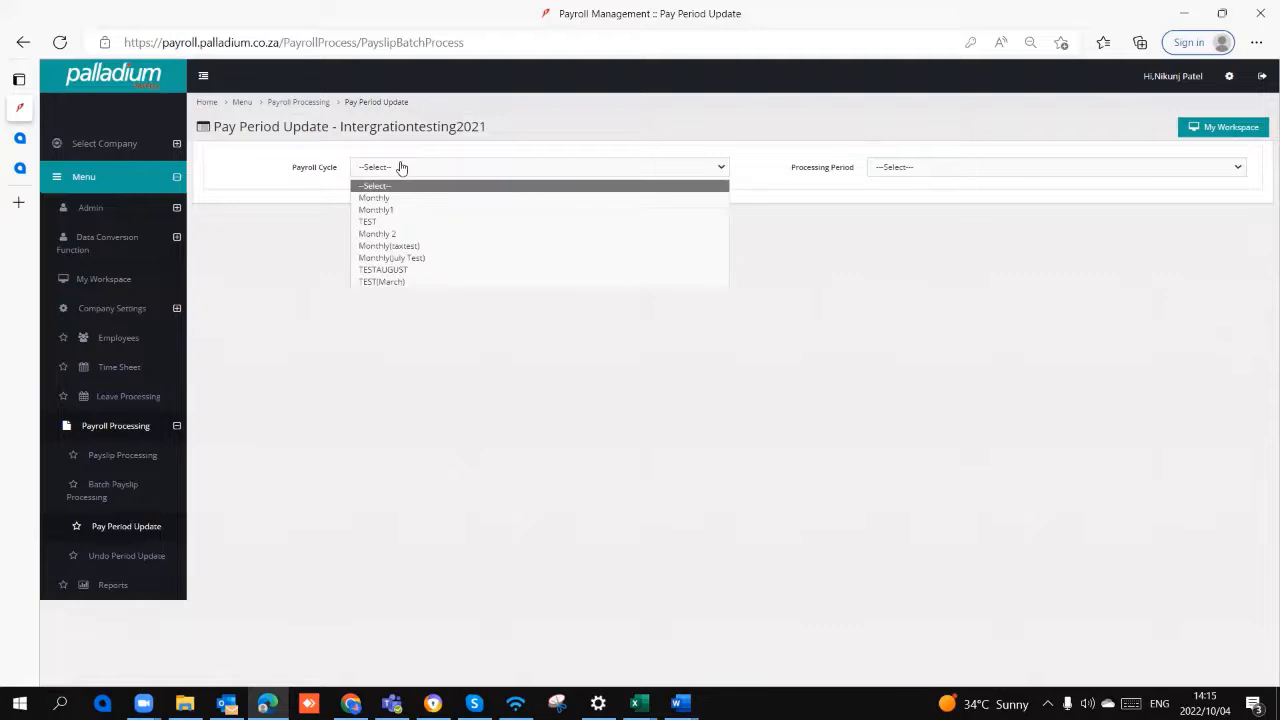
left_click(408, 197)
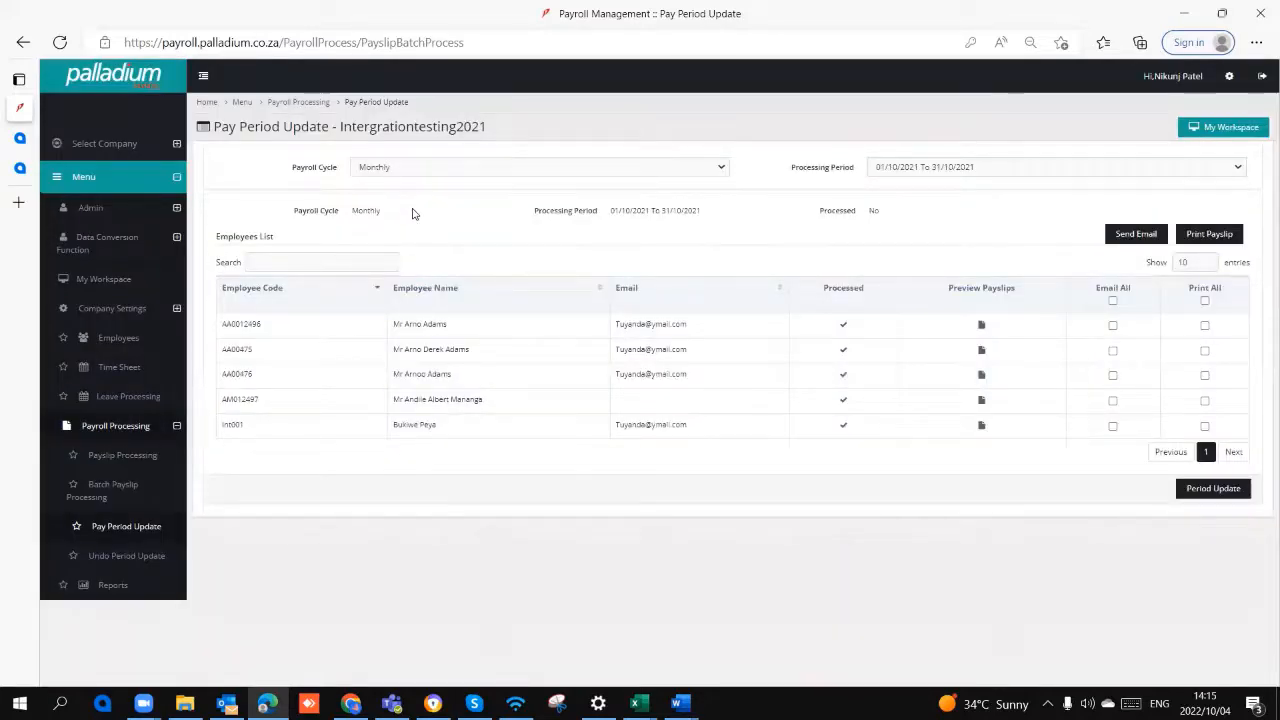
Step: Select the processing period 01/10/2021 To 31/10/2021, preview the first listed employee's payslip, and look through its sections
left_click(903, 170)
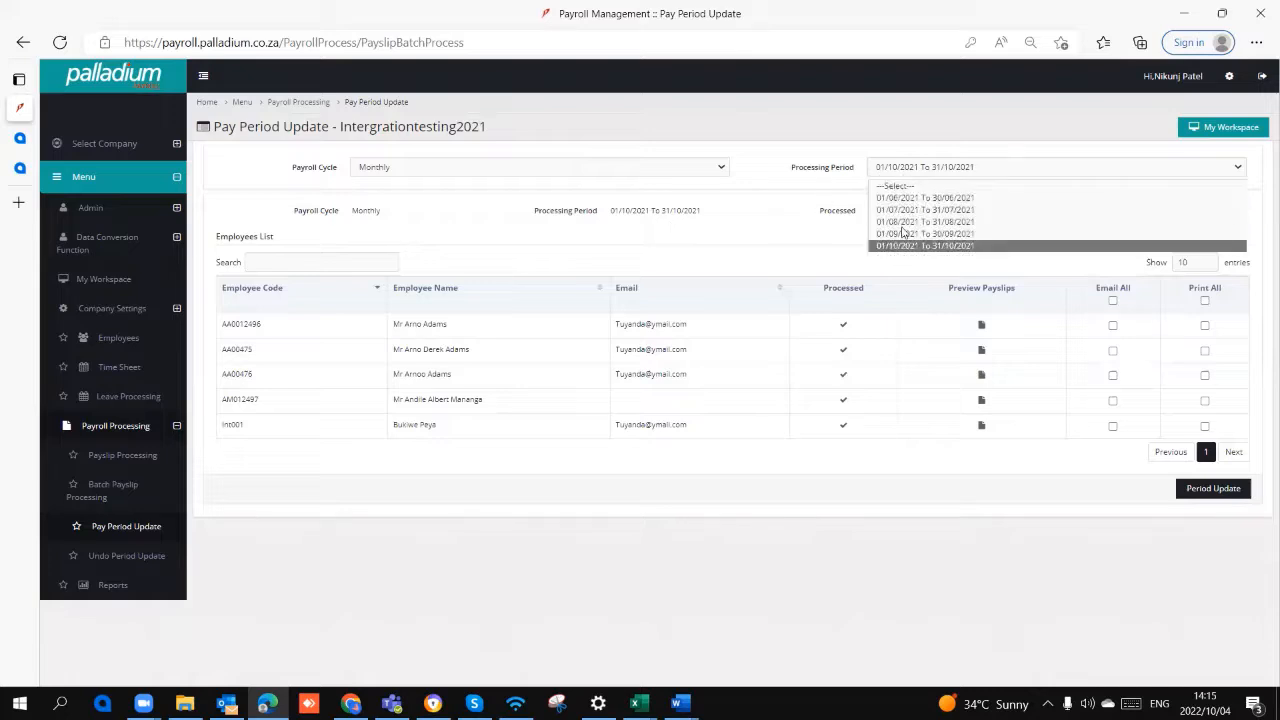
left_click(903, 246)
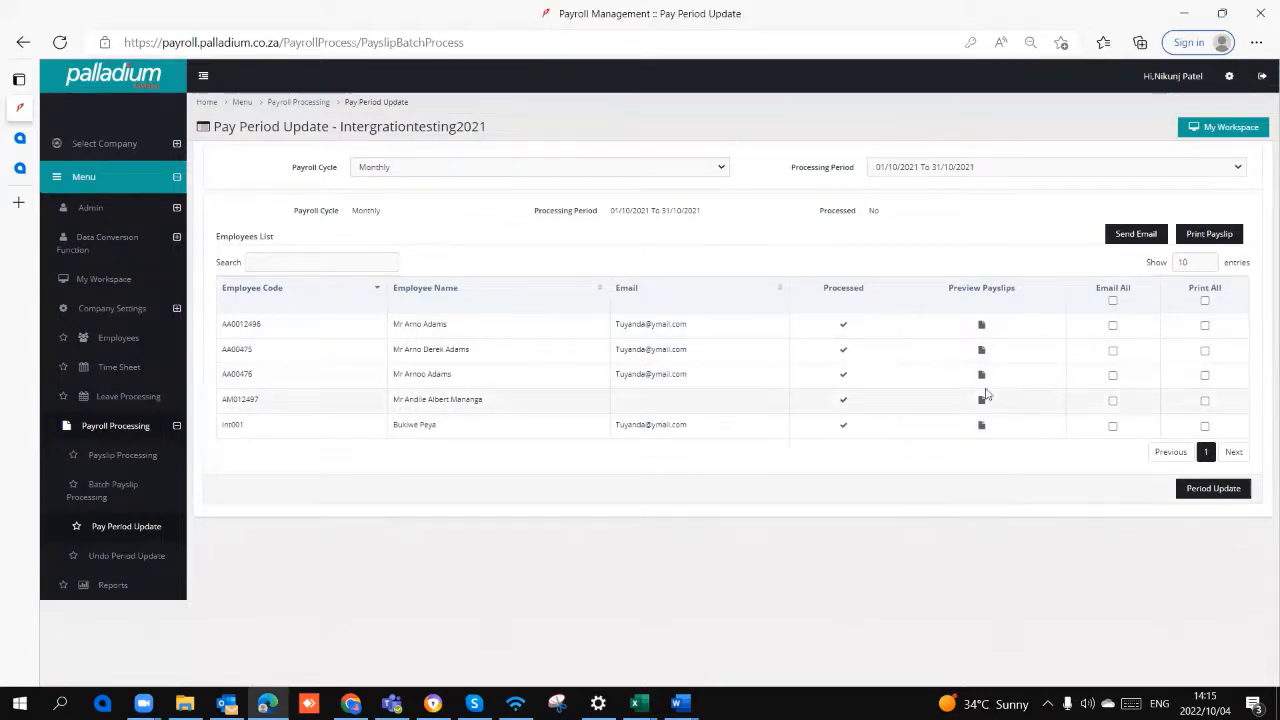
left_click(981, 326)
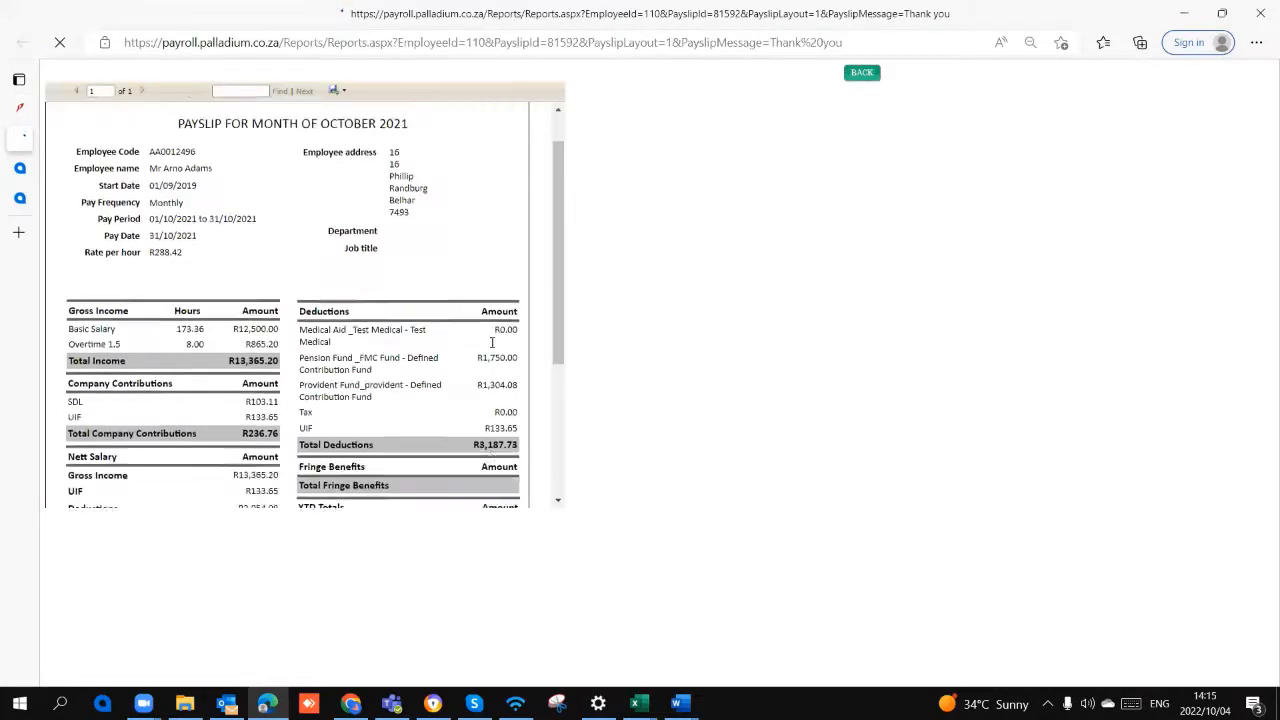
scroll(491, 343, "down", 3)
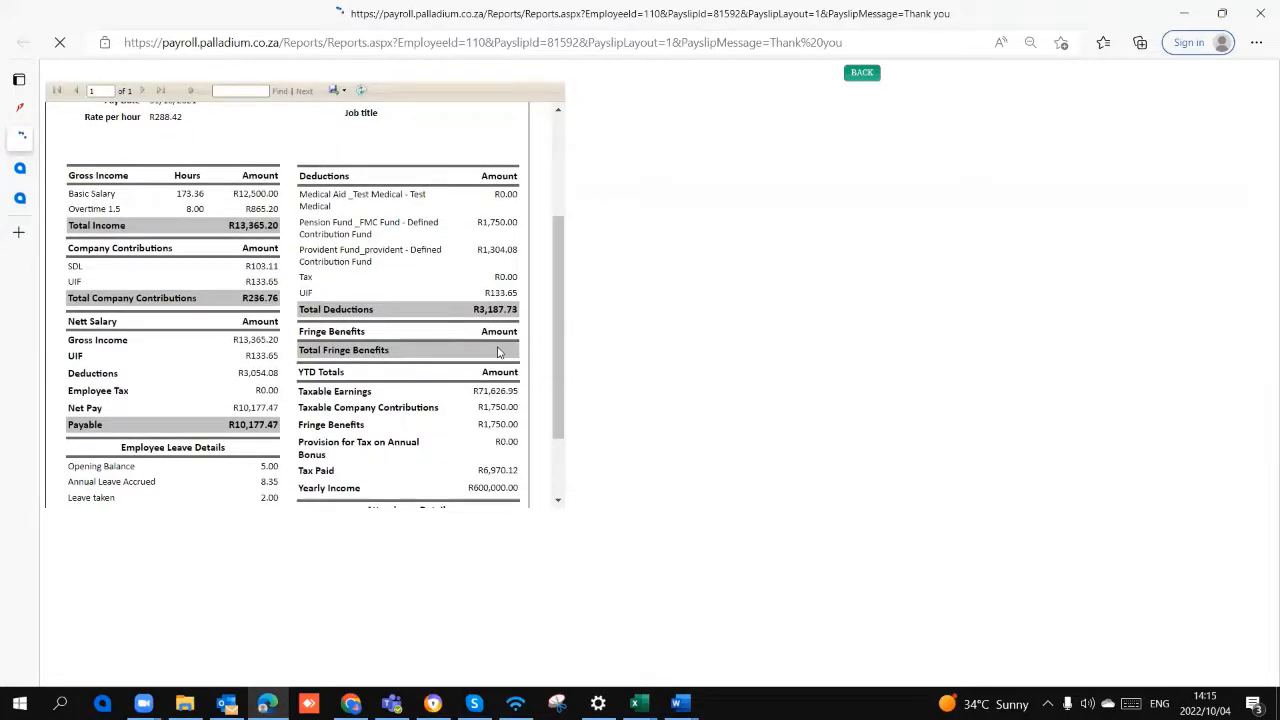
scroll(498, 352, "up", 2)
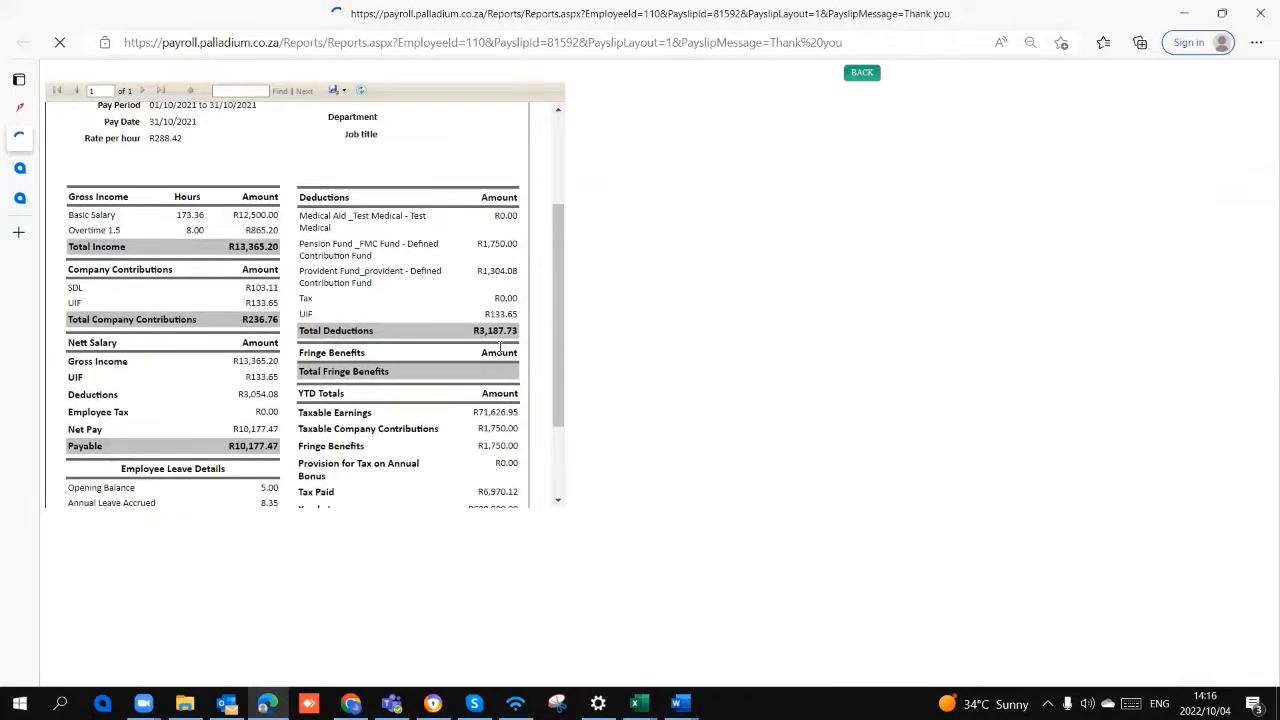
scroll(500, 346, "up", 2)
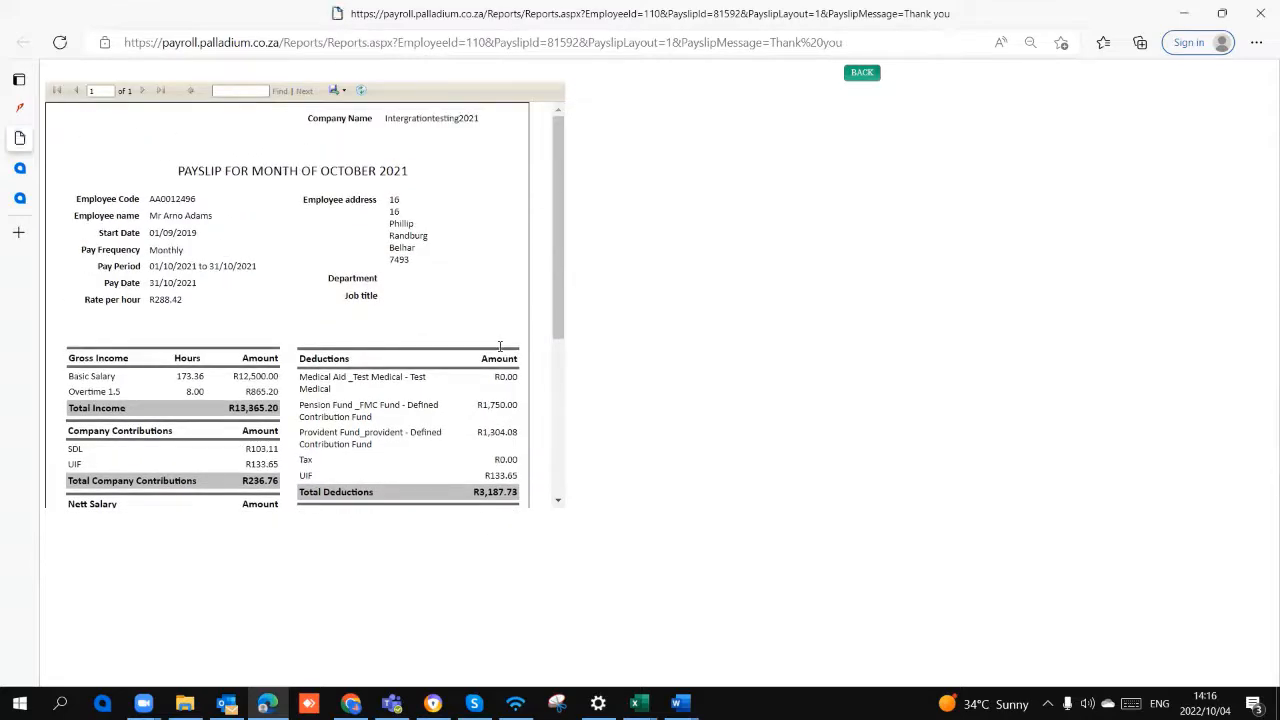
scroll(502, 347, "down", 5)
scroll(502, 355, "up", 1)
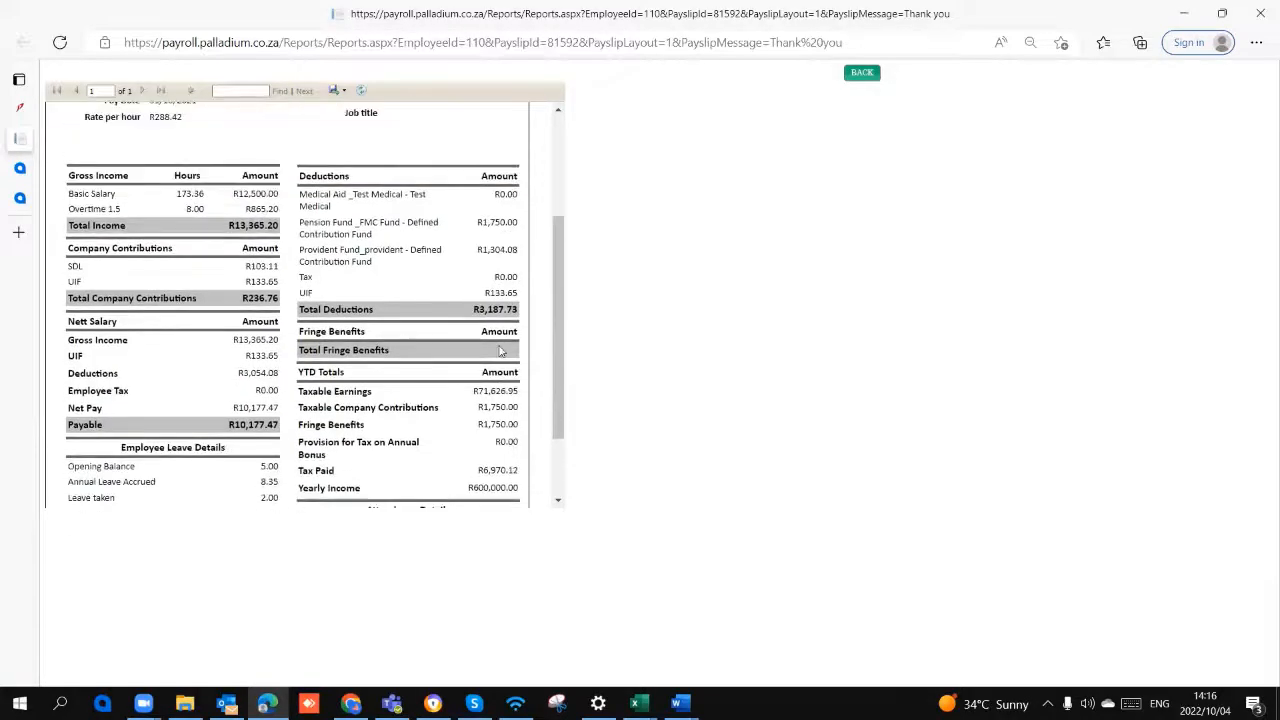
scroll(502, 348, "down", 2)
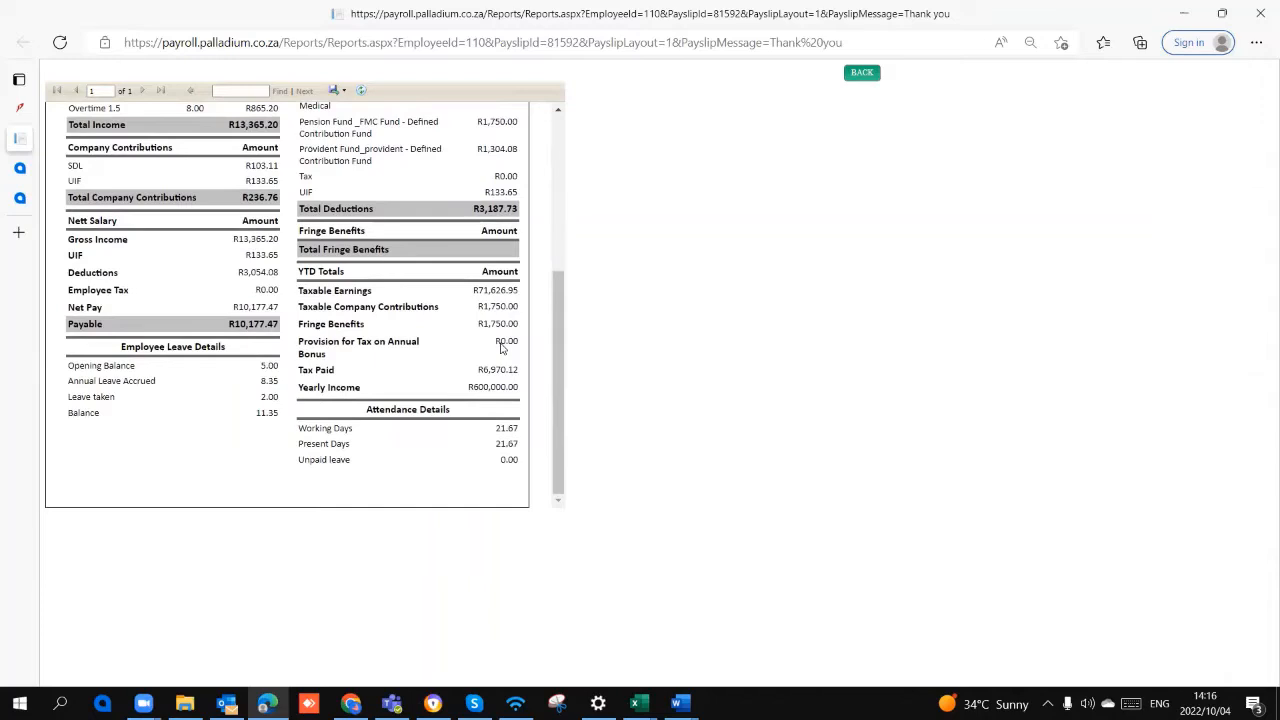
scroll(502, 347, "up", 2)
scroll(502, 345, "up", 4)
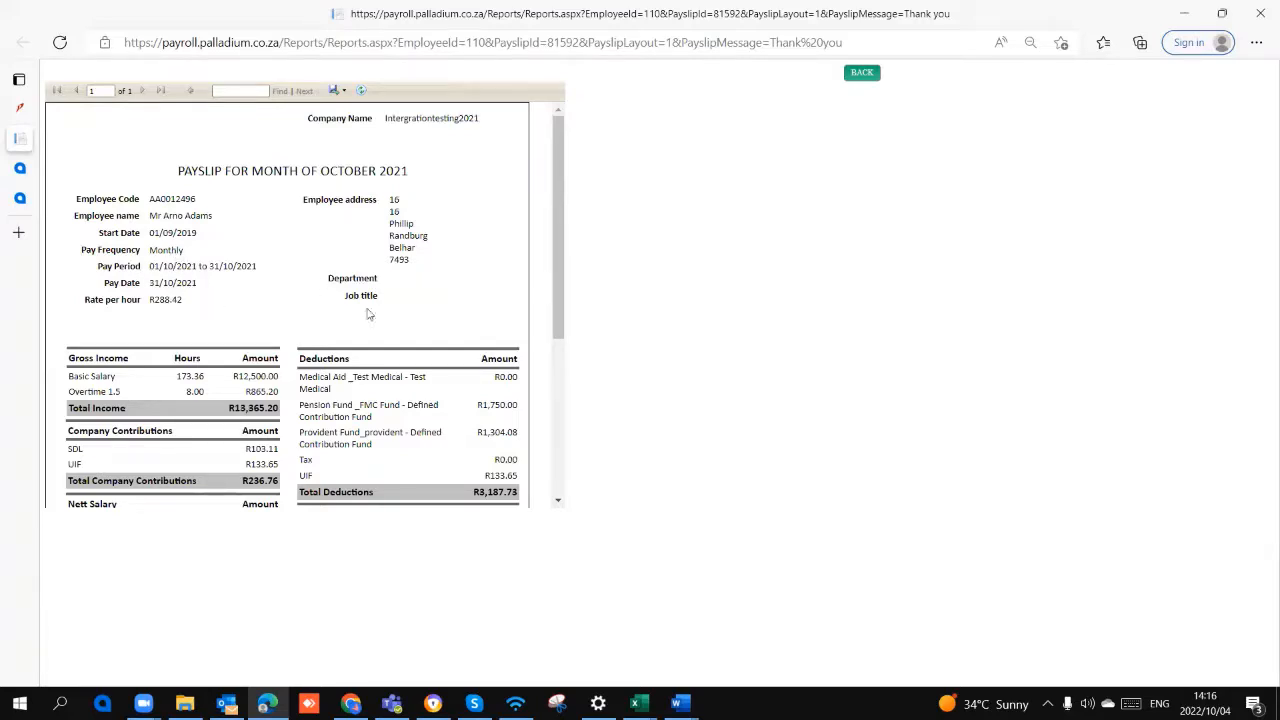
Step: Examine the payslip's deductions, payable amount, leave details and export formats, and return to Pay Period Update
scroll(388, 310, "down", 4)
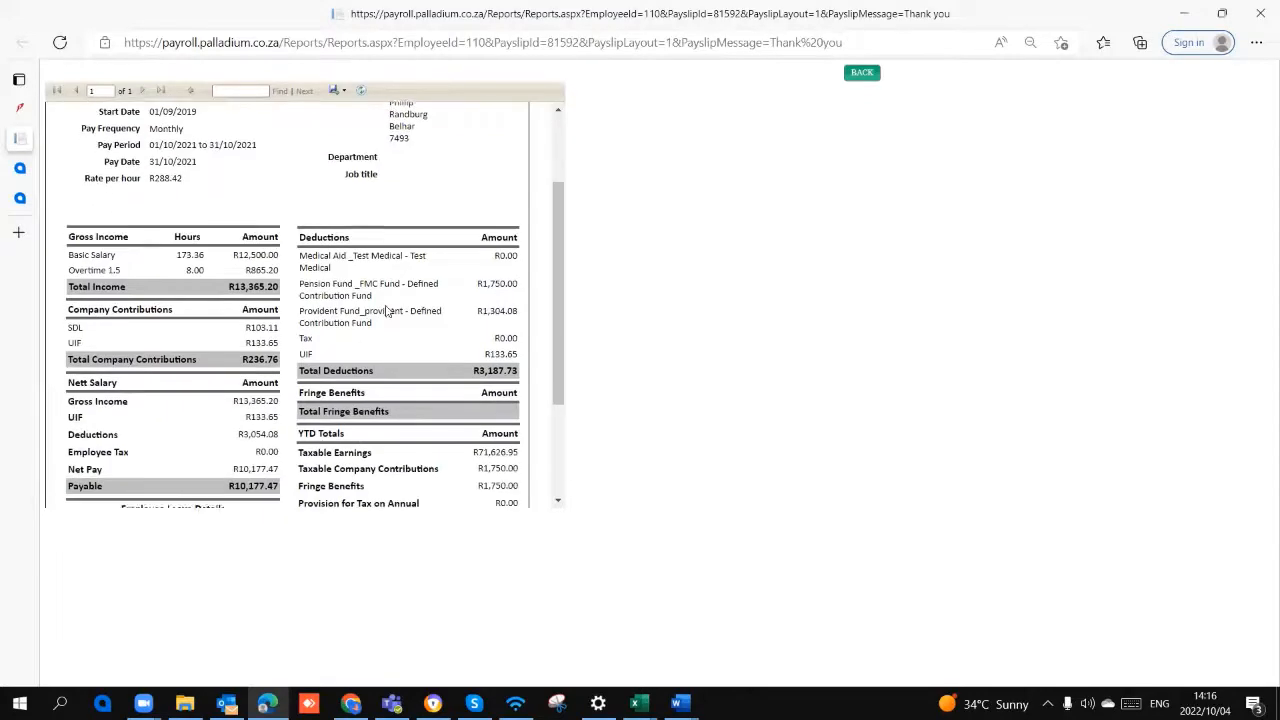
scroll(388, 310, "up", 1)
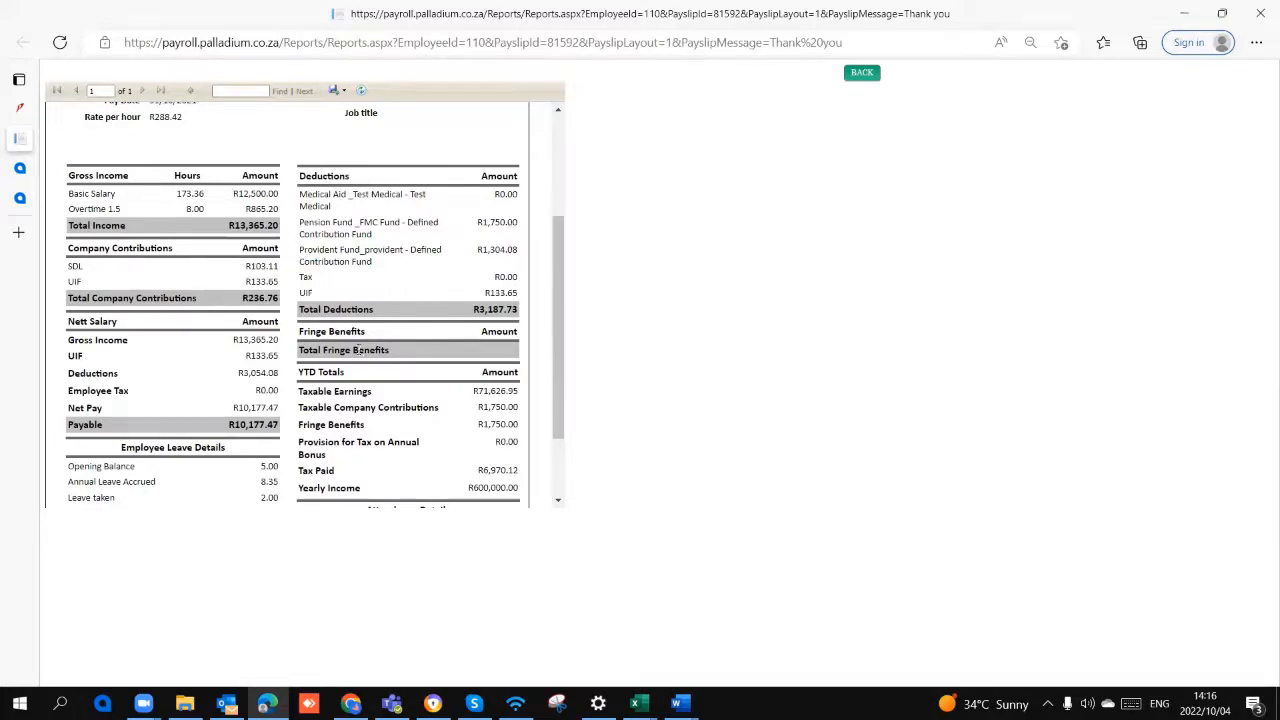
left_click_drag(229, 428, 281, 426)
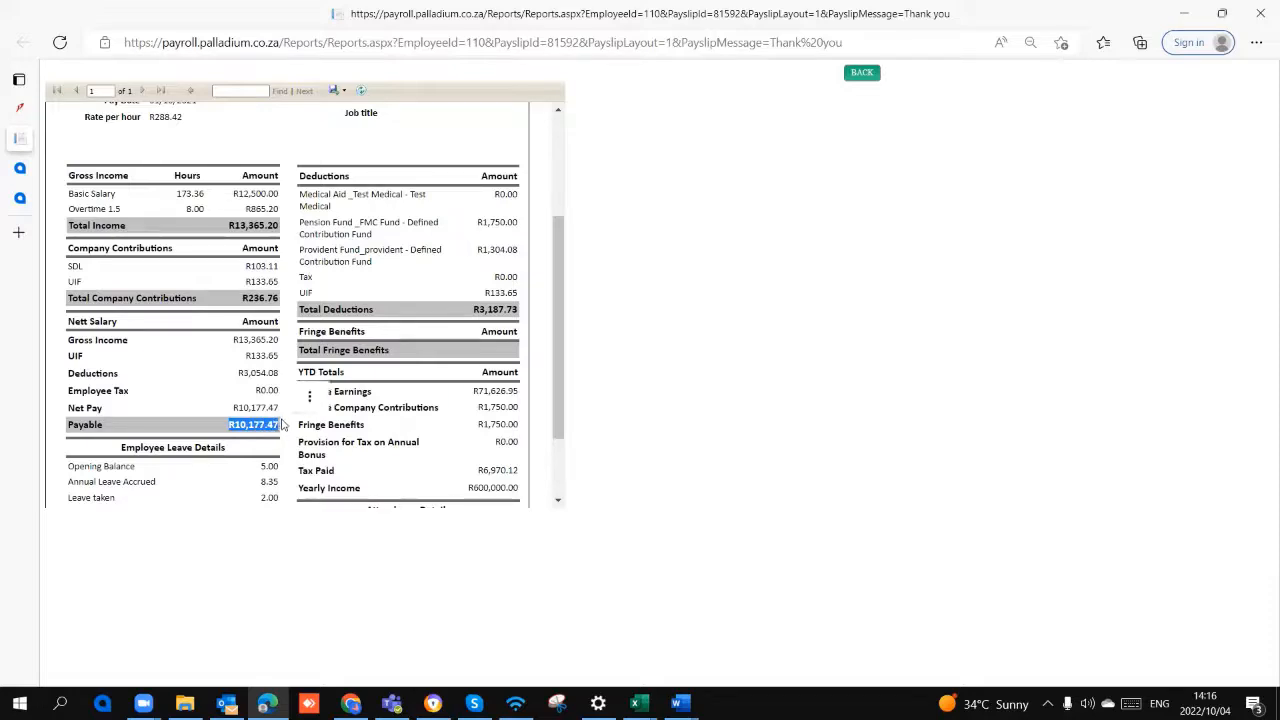
scroll(203, 443, "down", 1)
scroll(203, 443, "down", 1)
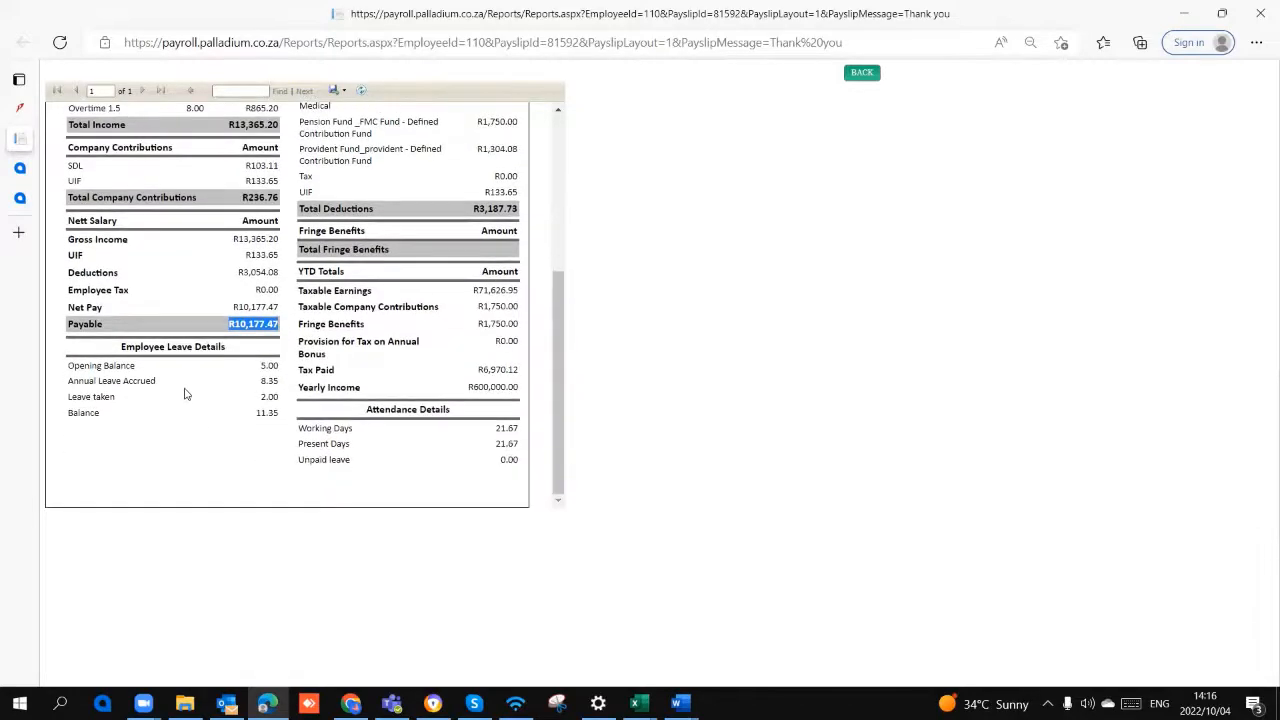
left_click(198, 418)
scroll(329, 383, "up", 5)
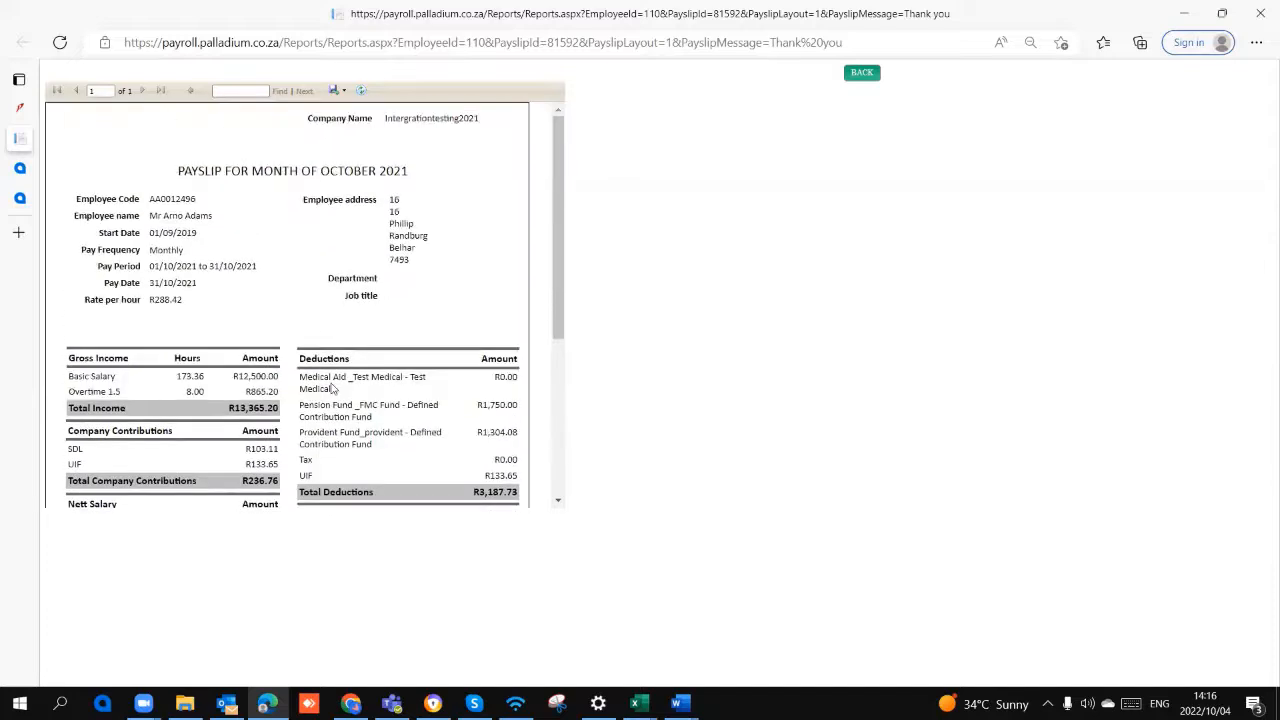
left_click(336, 90)
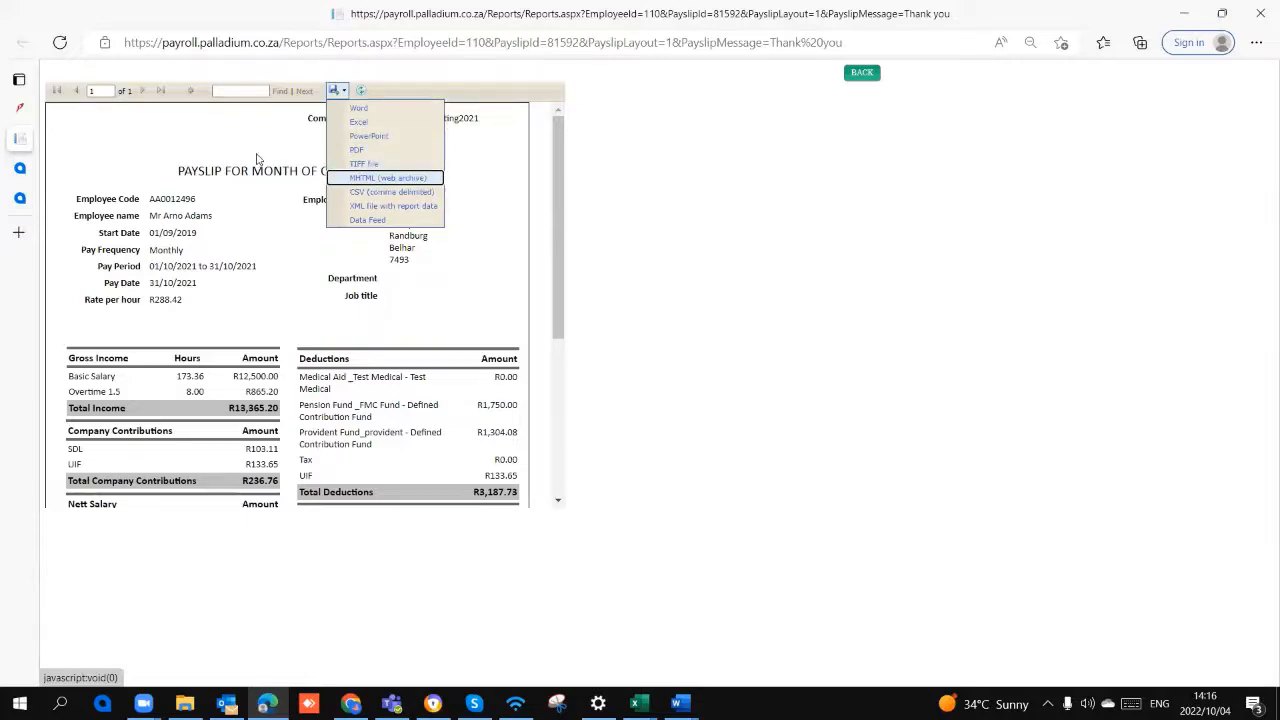
left_click(19, 107)
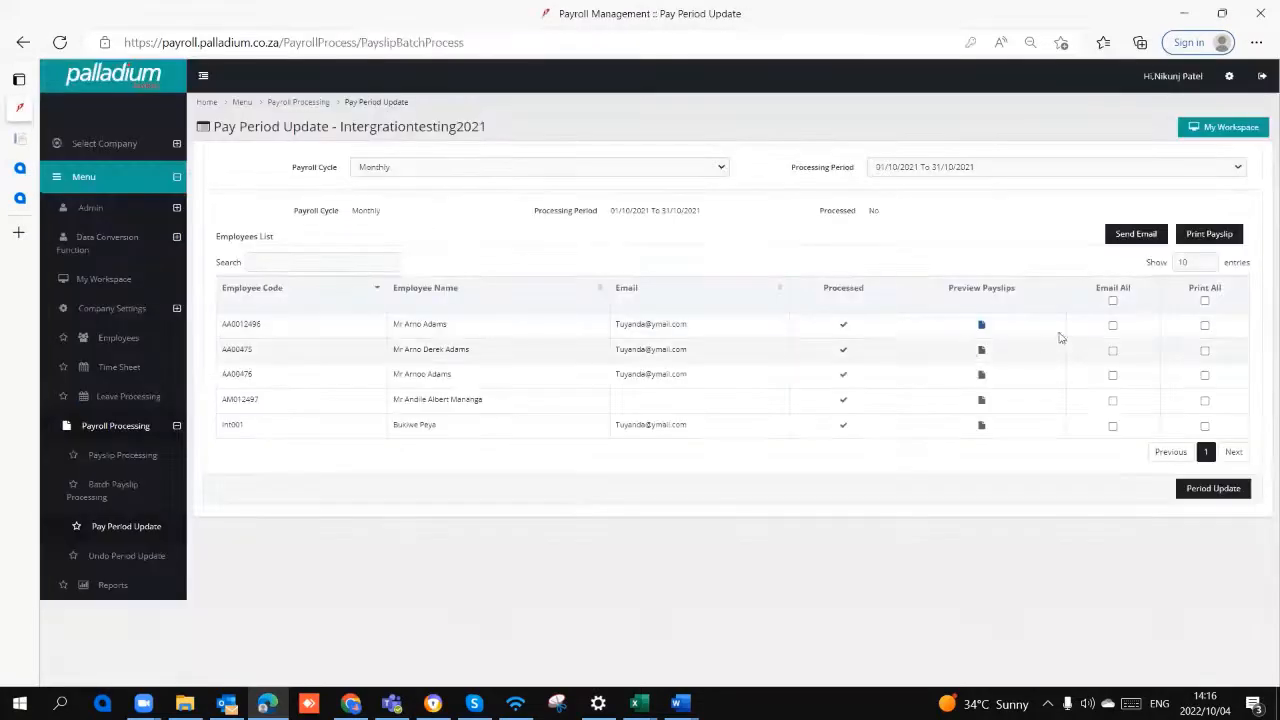
Step: Check the Send Email recipient options without sending, and try selecting and clearing all employees for emailing and printing payslips
left_click(1124, 236)
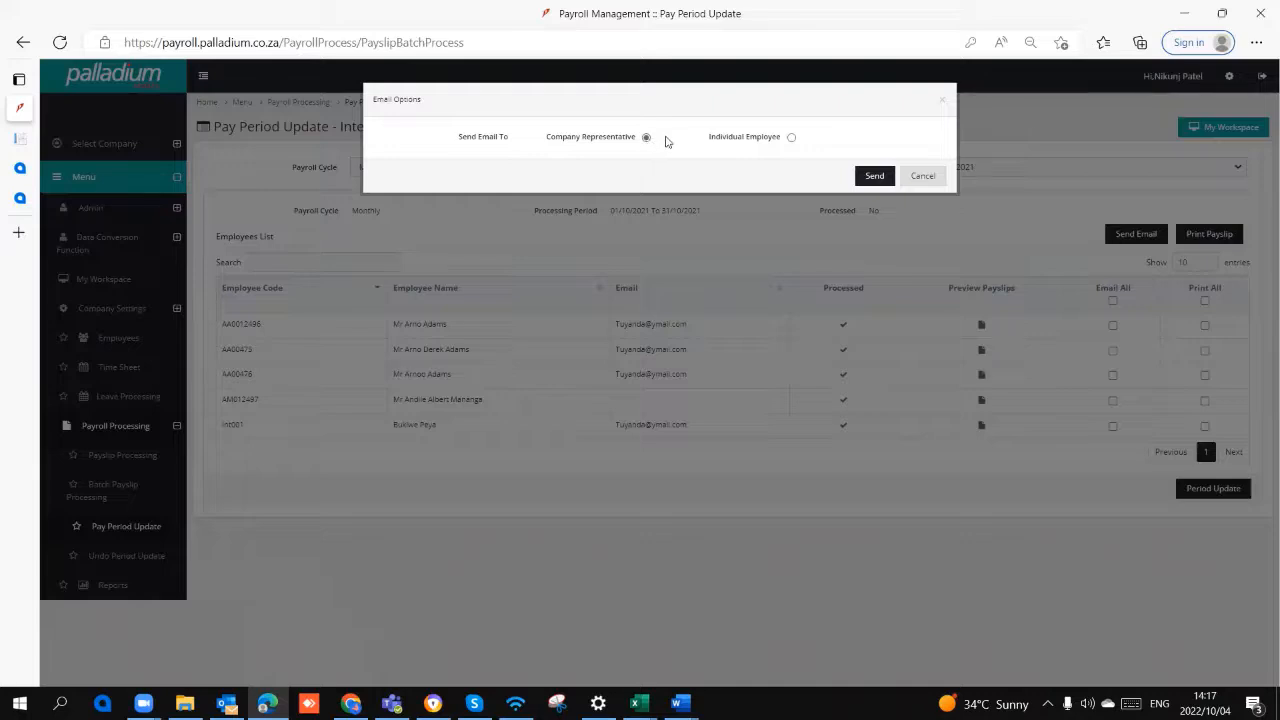
left_click(922, 176)
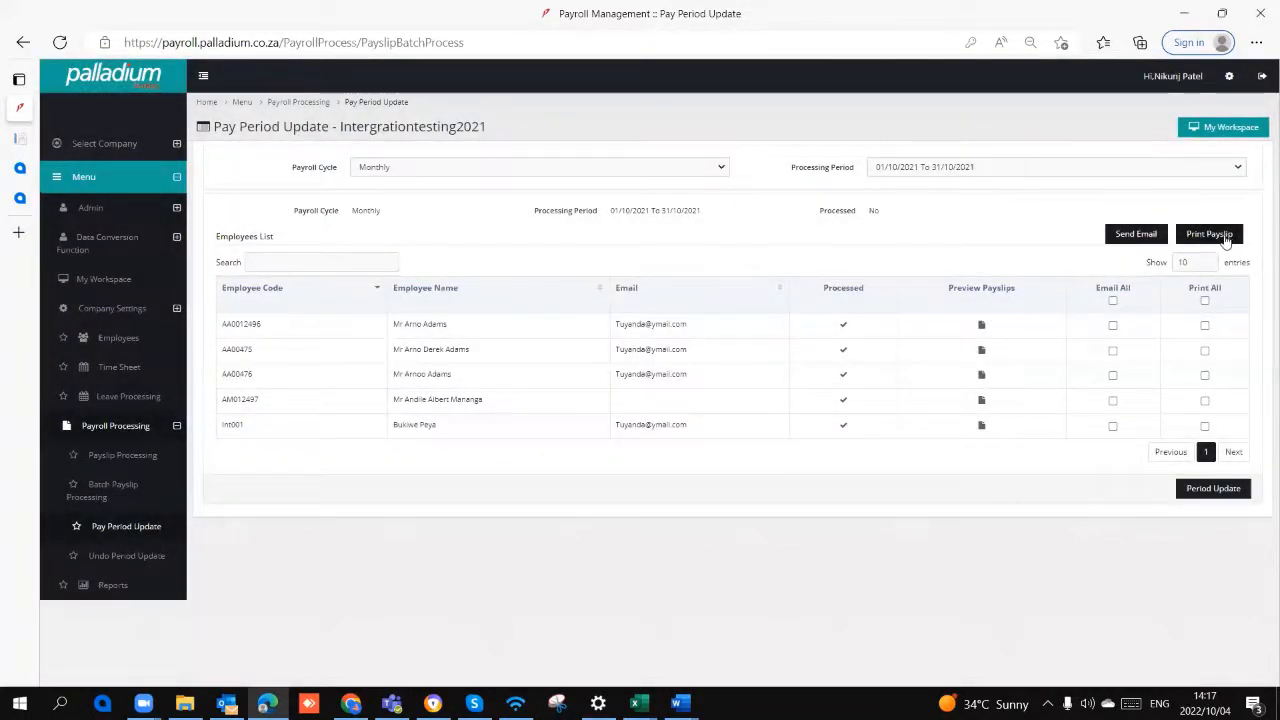
left_click(1113, 301)
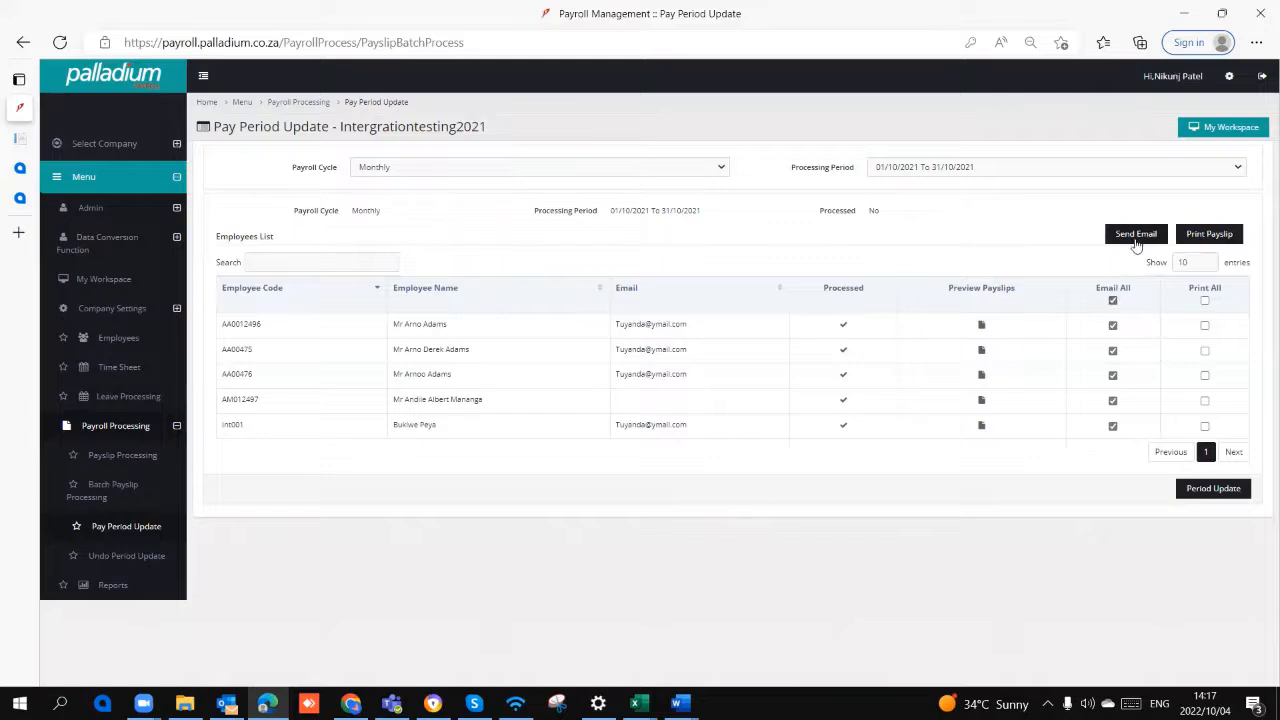
left_click(1113, 301)
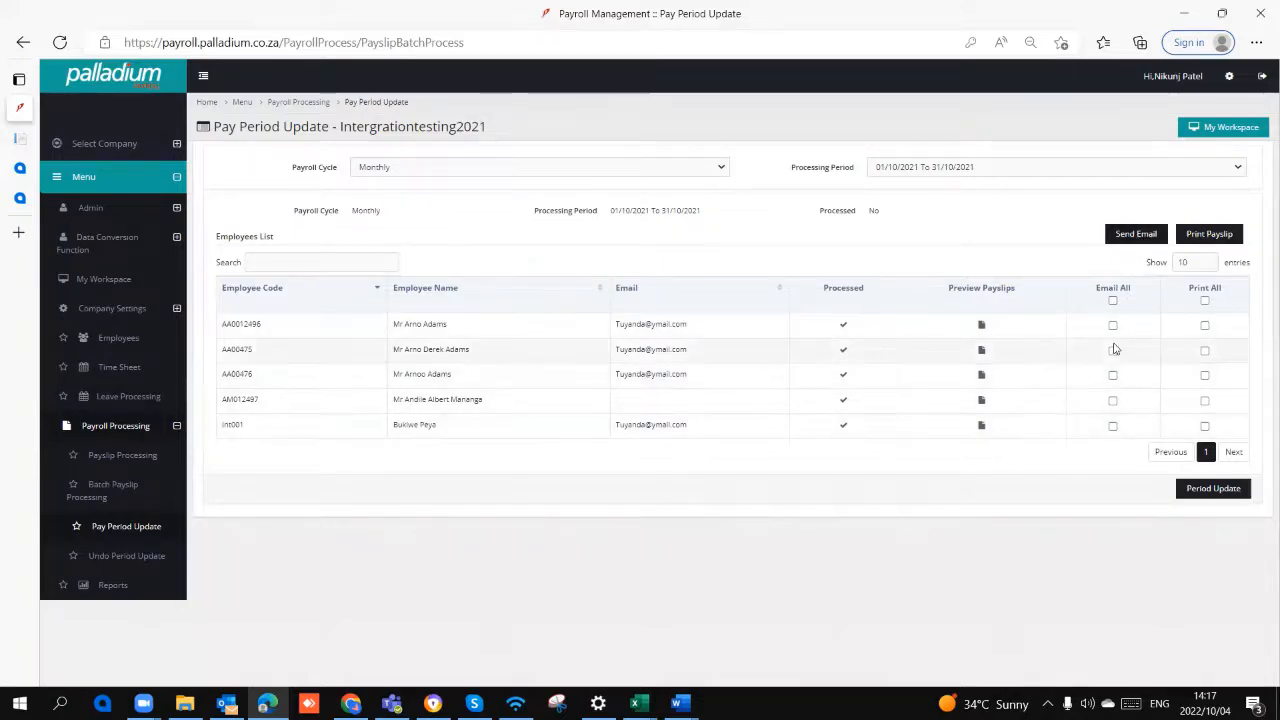
left_click(1205, 301)
left_click(1205, 301)
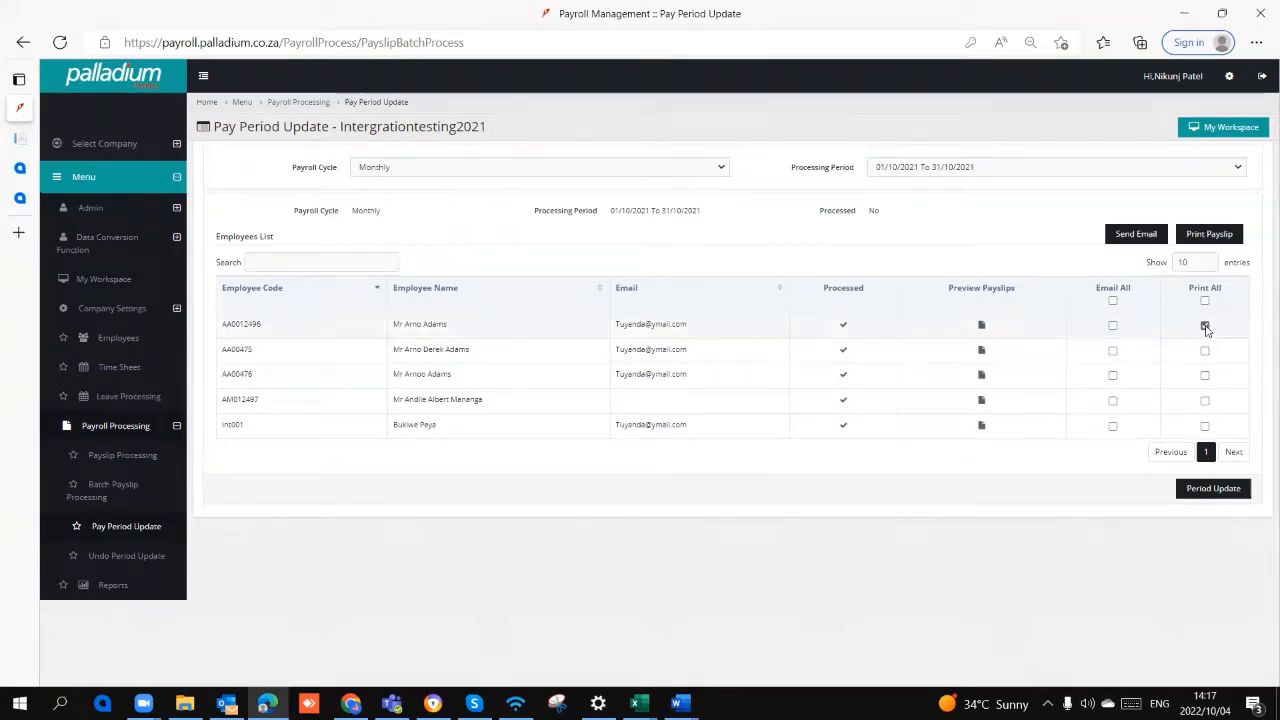
Step: Check the available processing periods, and start the period update for October 2021 but cancel it at the confirmation
left_click(1060, 170)
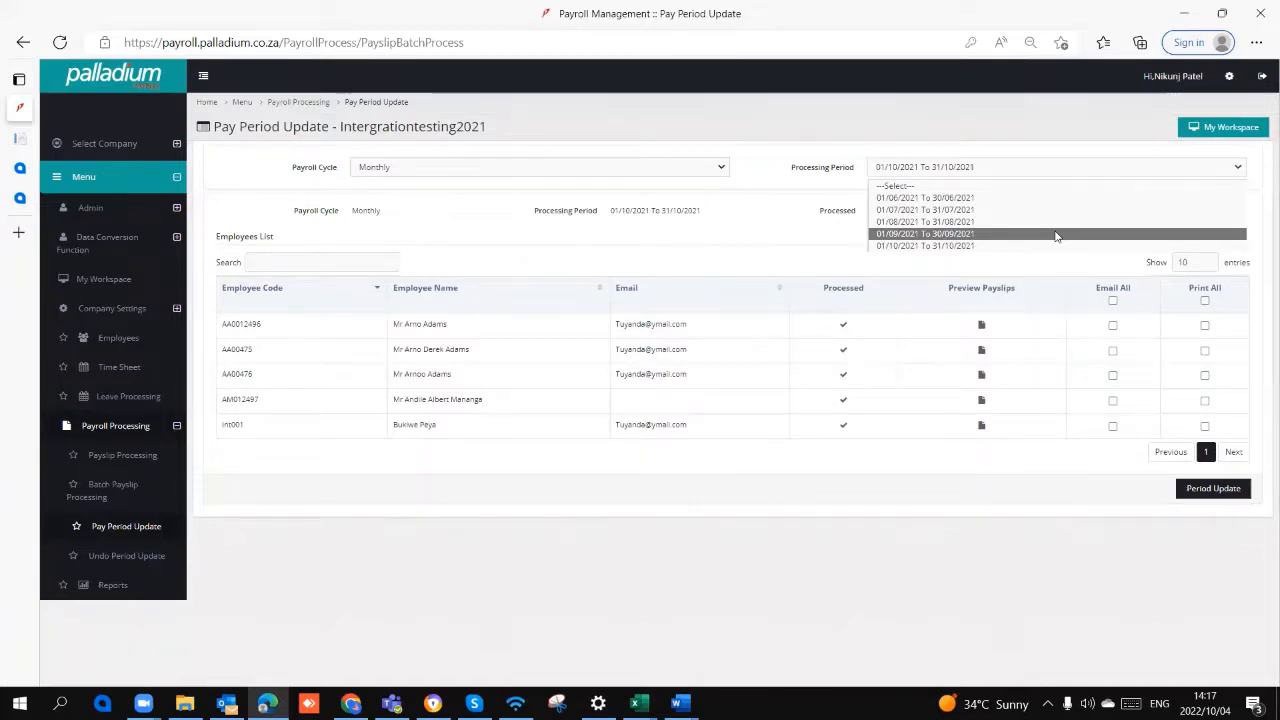
left_click(1049, 486)
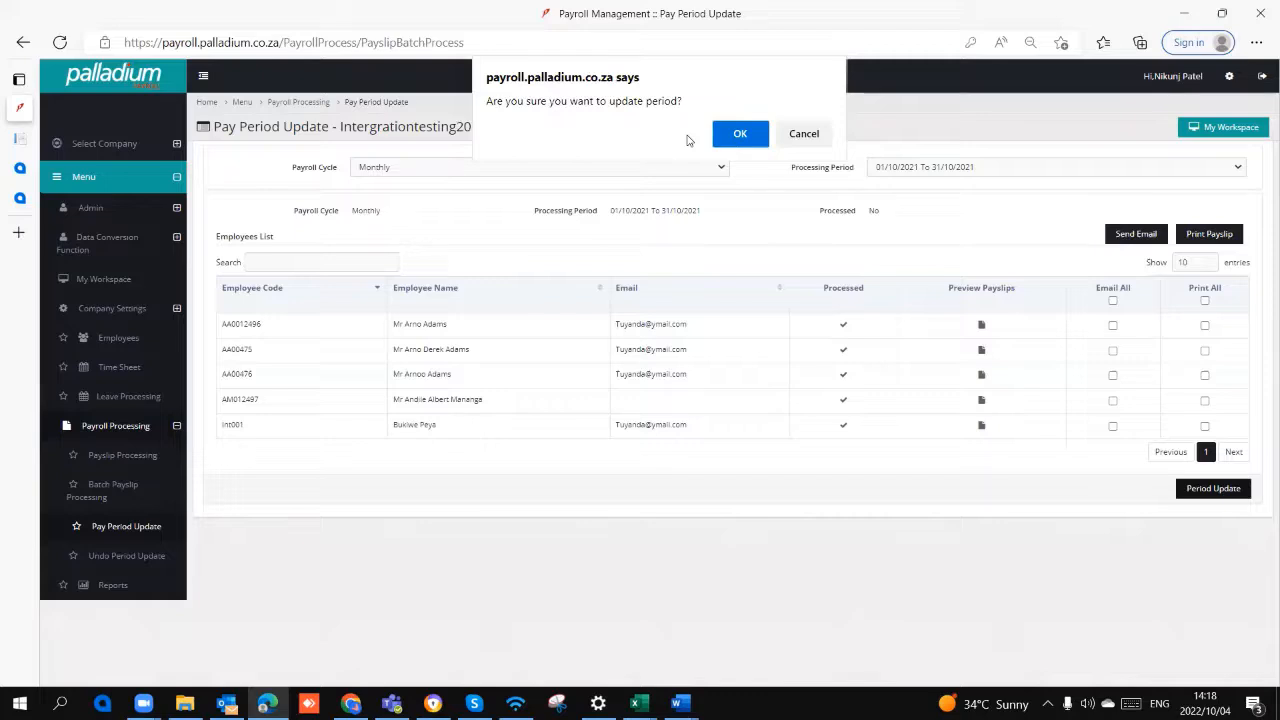
left_click(803, 133)
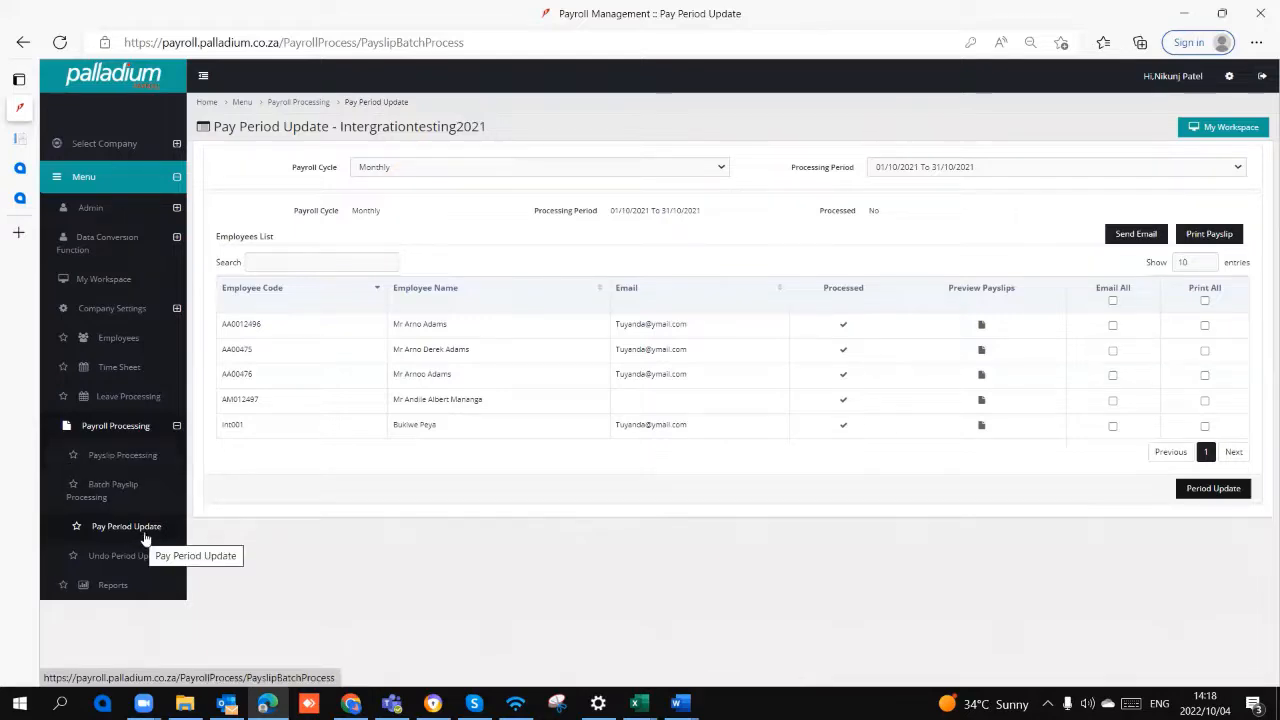
Step: Open Reports, examine the UIF Export form and the payroll reports list, and return to the statutory reports
left_click(115, 588)
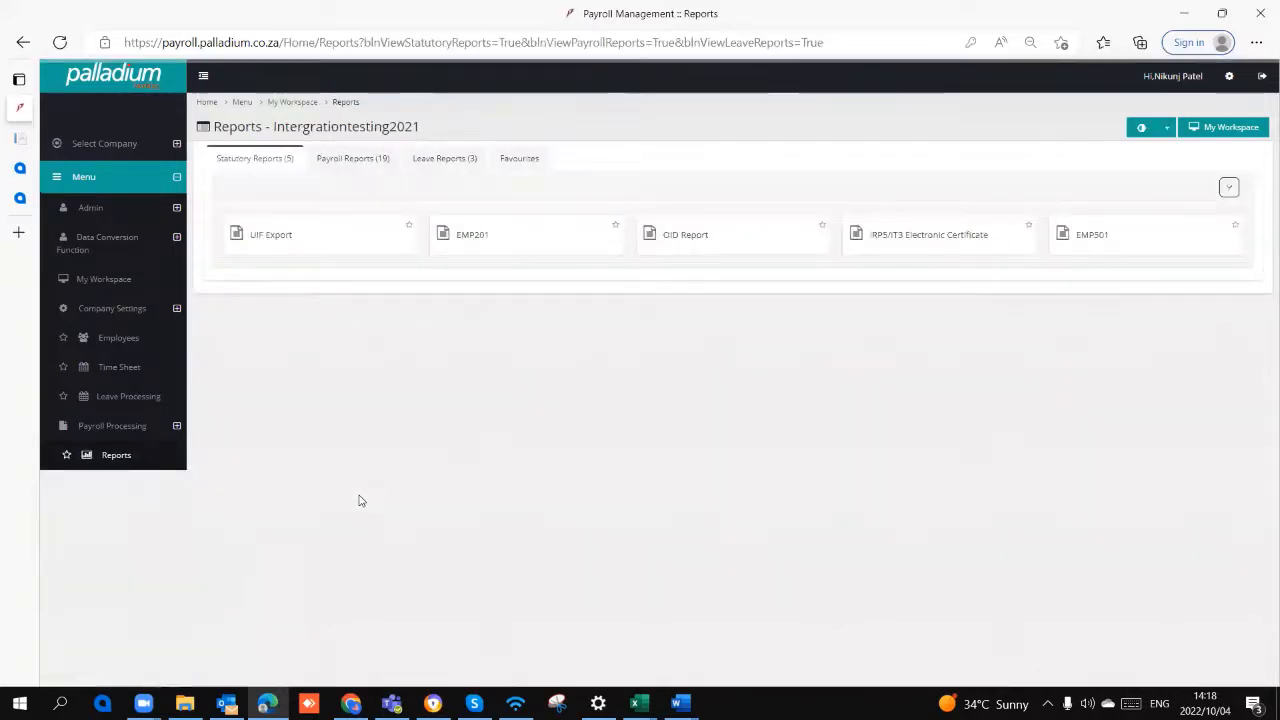
left_click(326, 246)
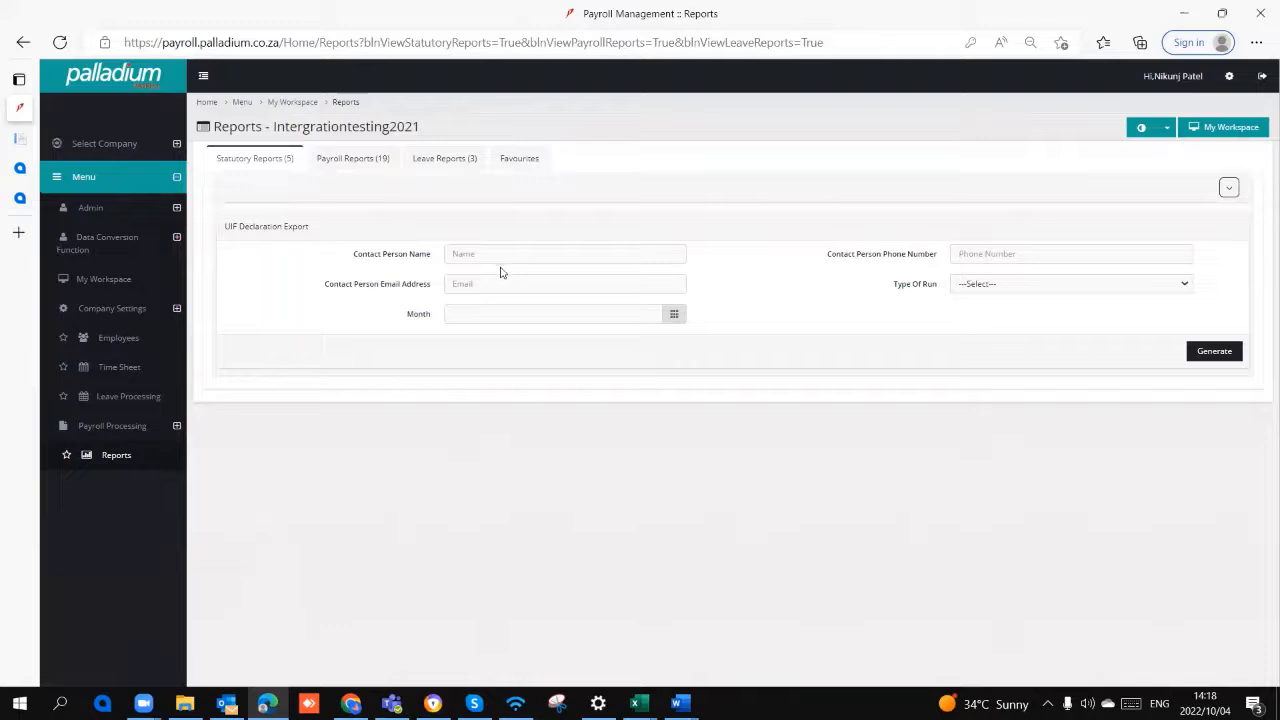
left_click(266, 158)
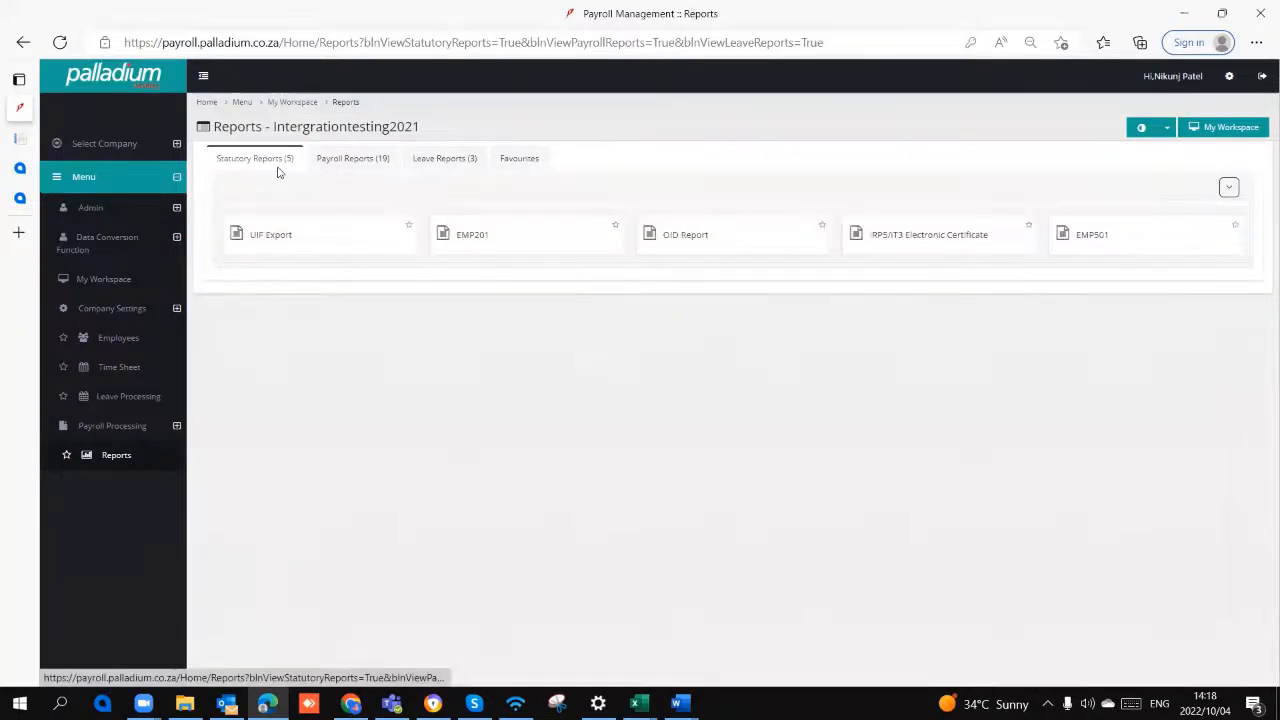
left_click(350, 236)
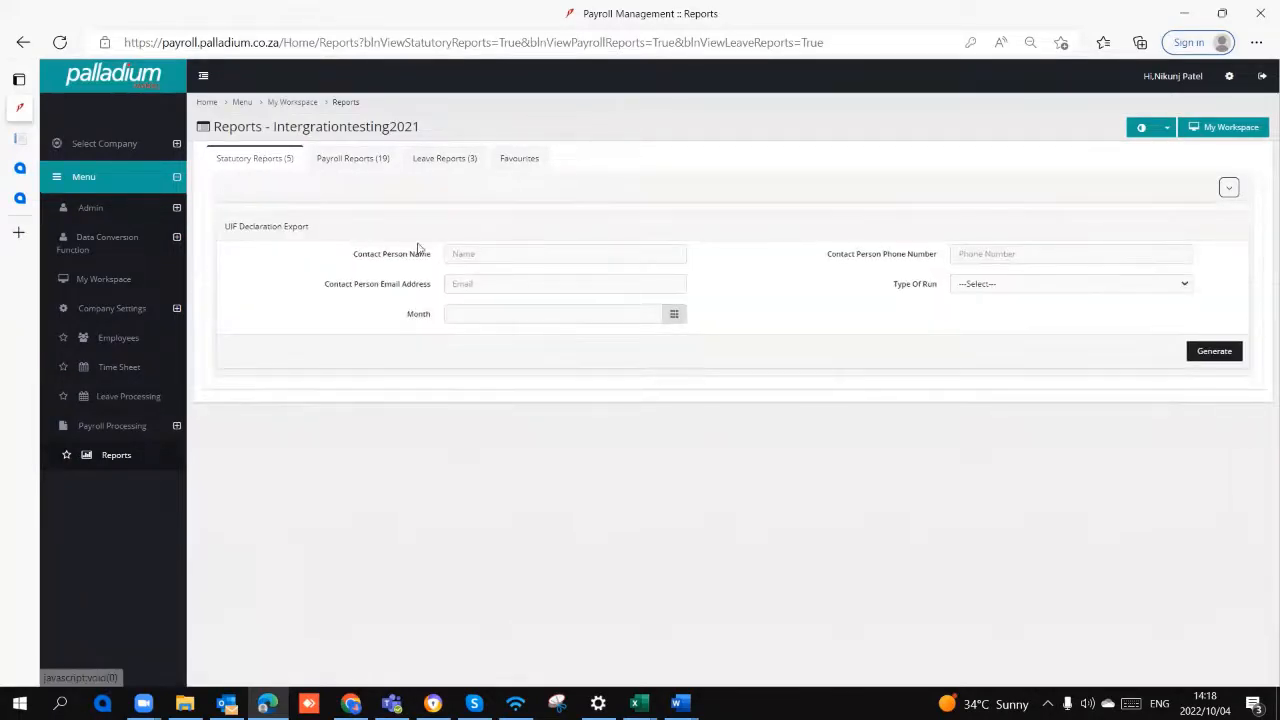
left_click(277, 160)
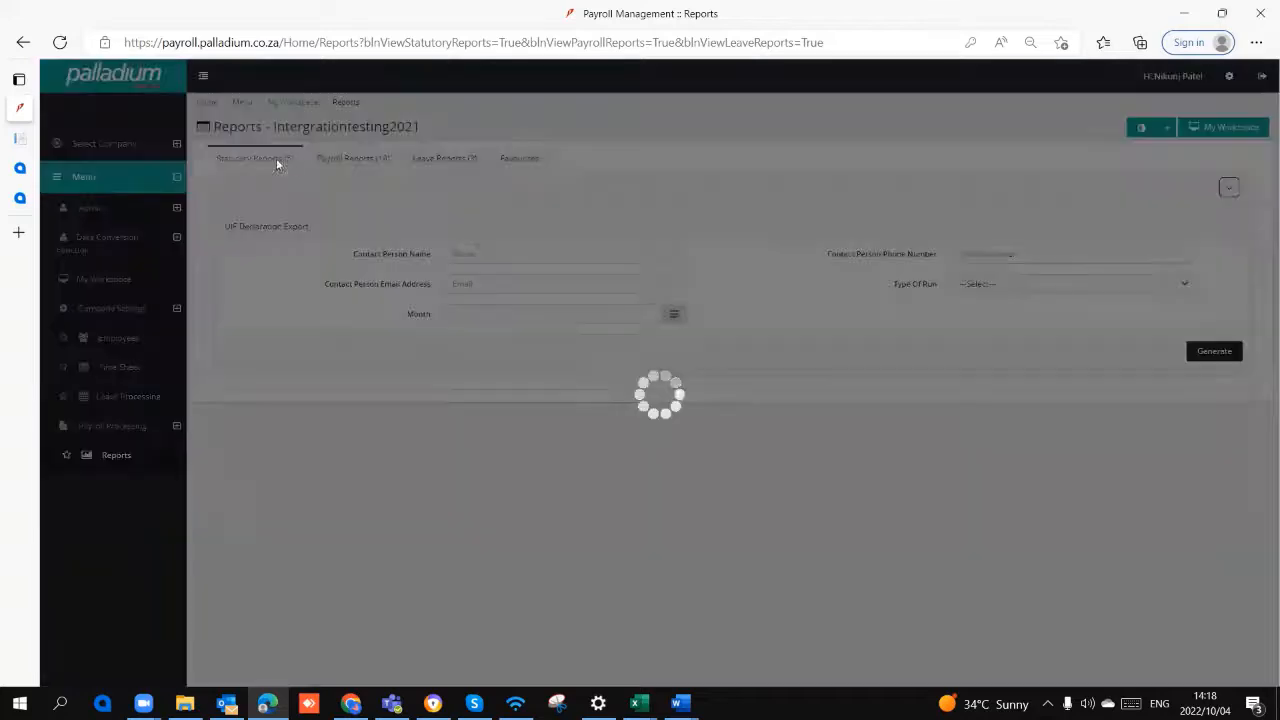
left_click(356, 160)
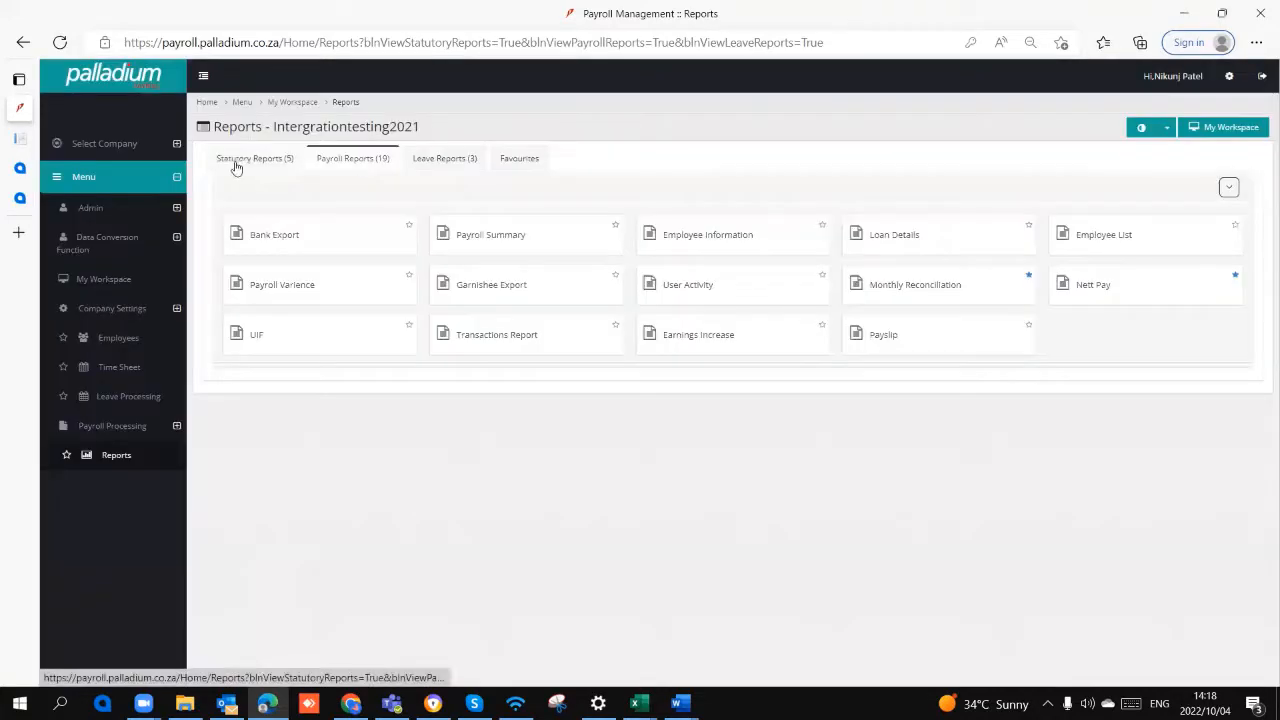
left_click(236, 167)
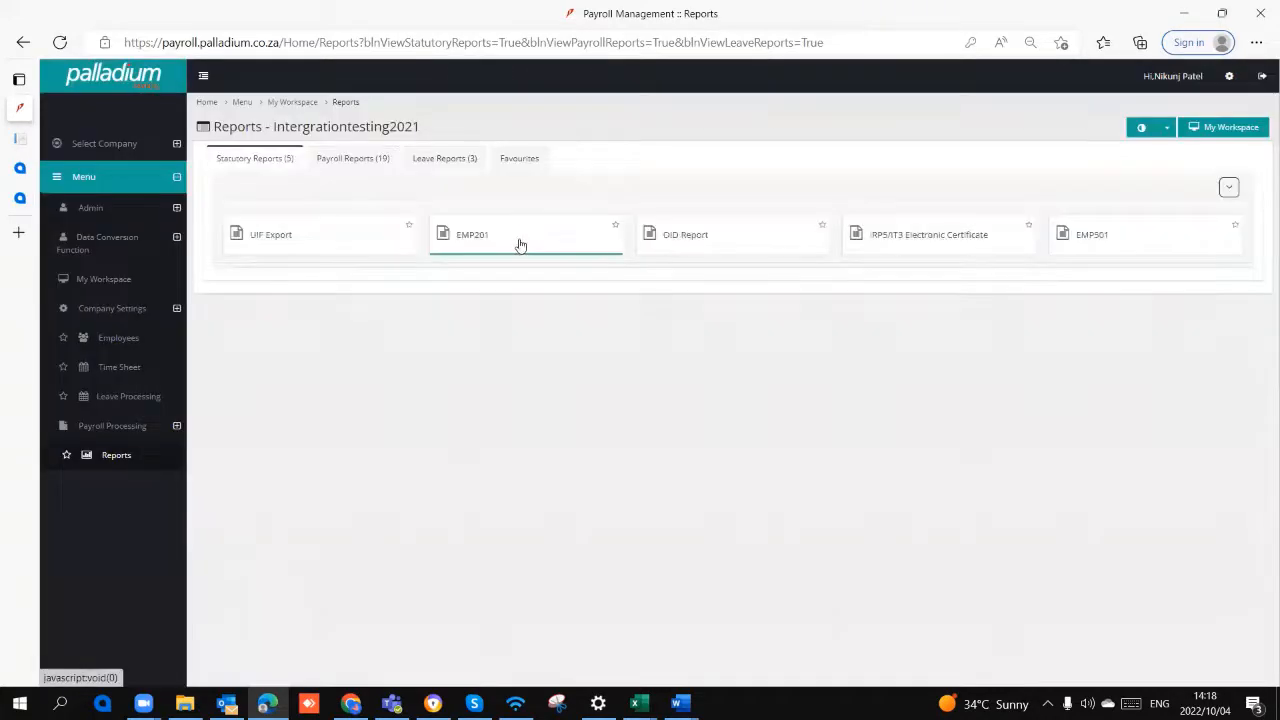
Step: Examine the EMP201 month selection and the IRP5/IT3 Electronic Certificate form, returning to the statutory reports list
left_click(520, 245)
left_click(452, 254)
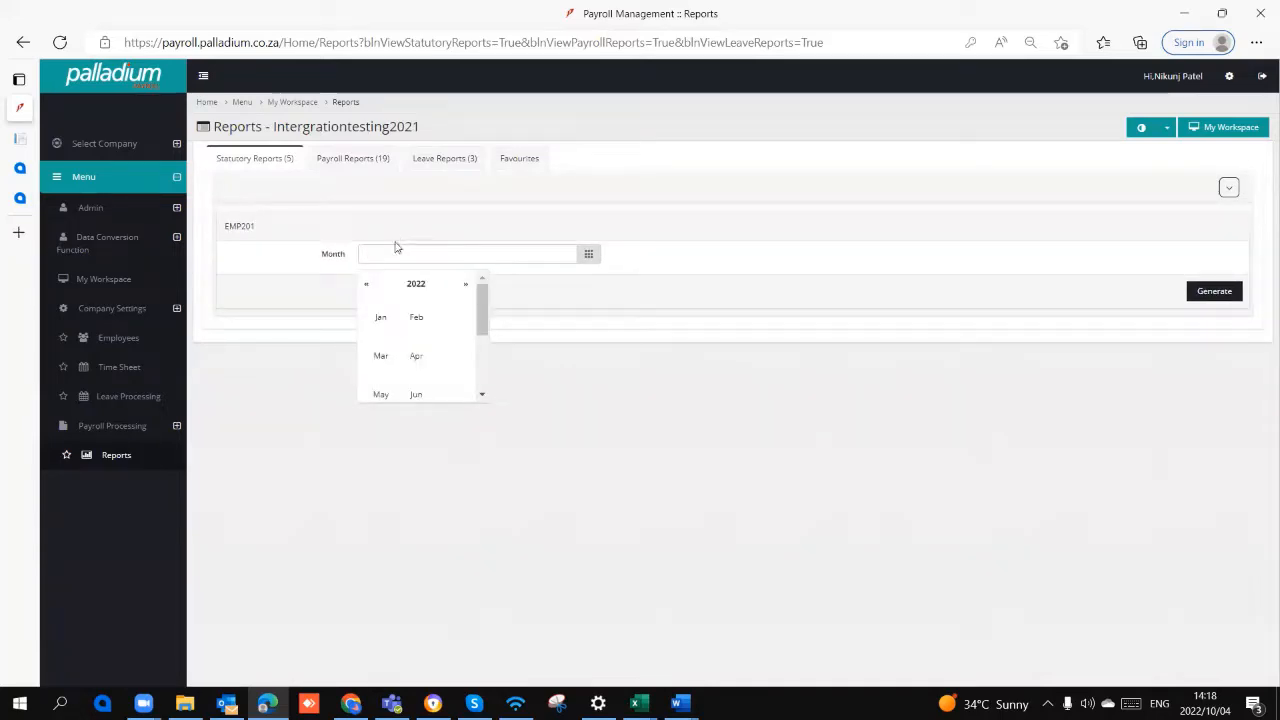
left_click(285, 168)
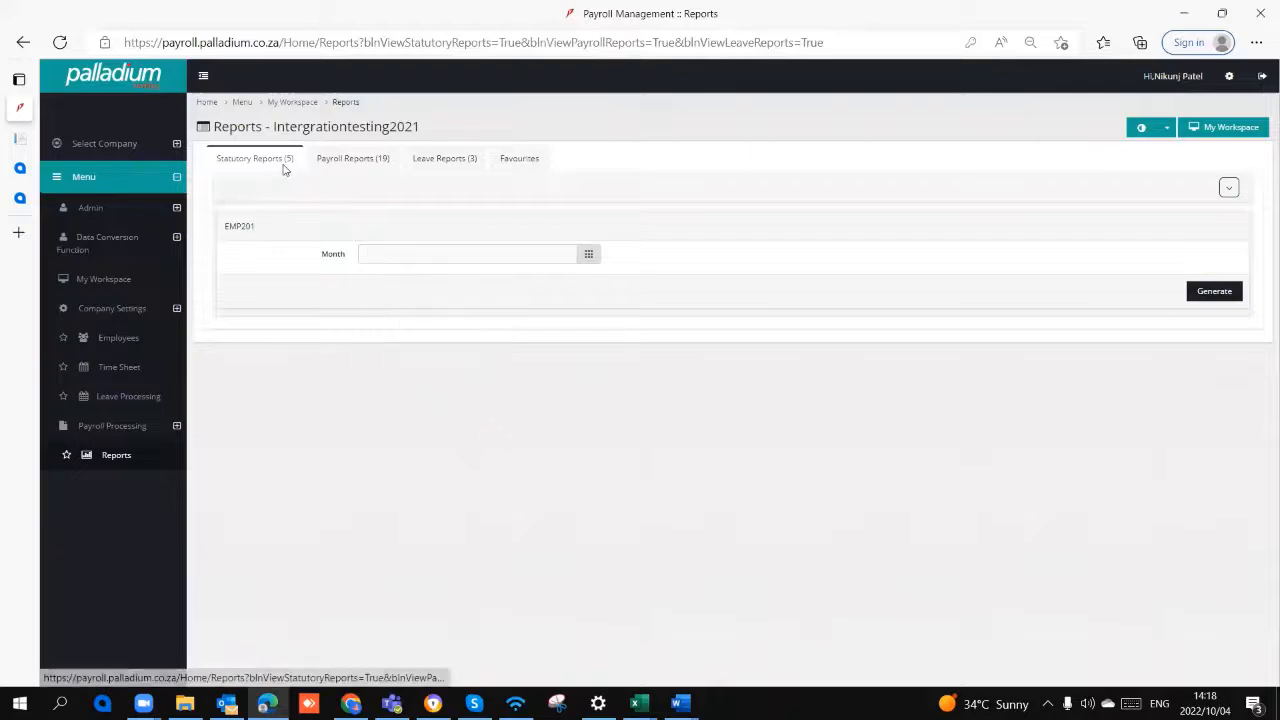
left_click(284, 168)
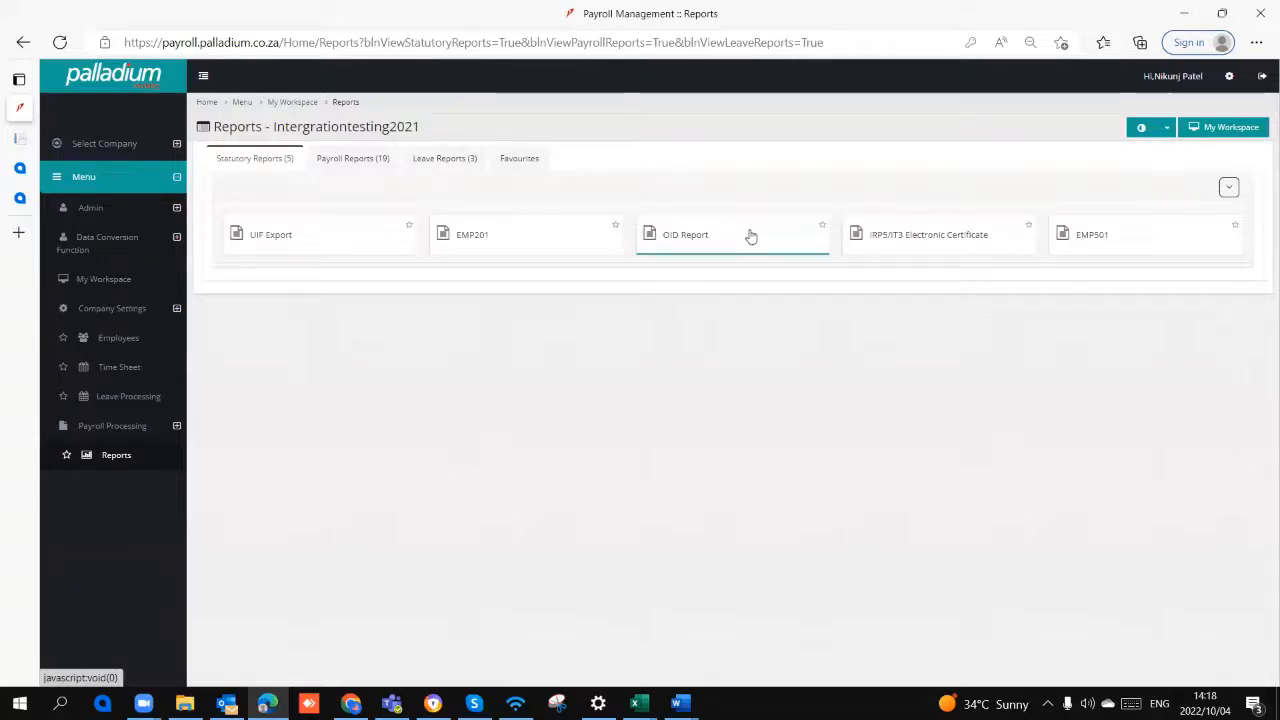
left_click(930, 245)
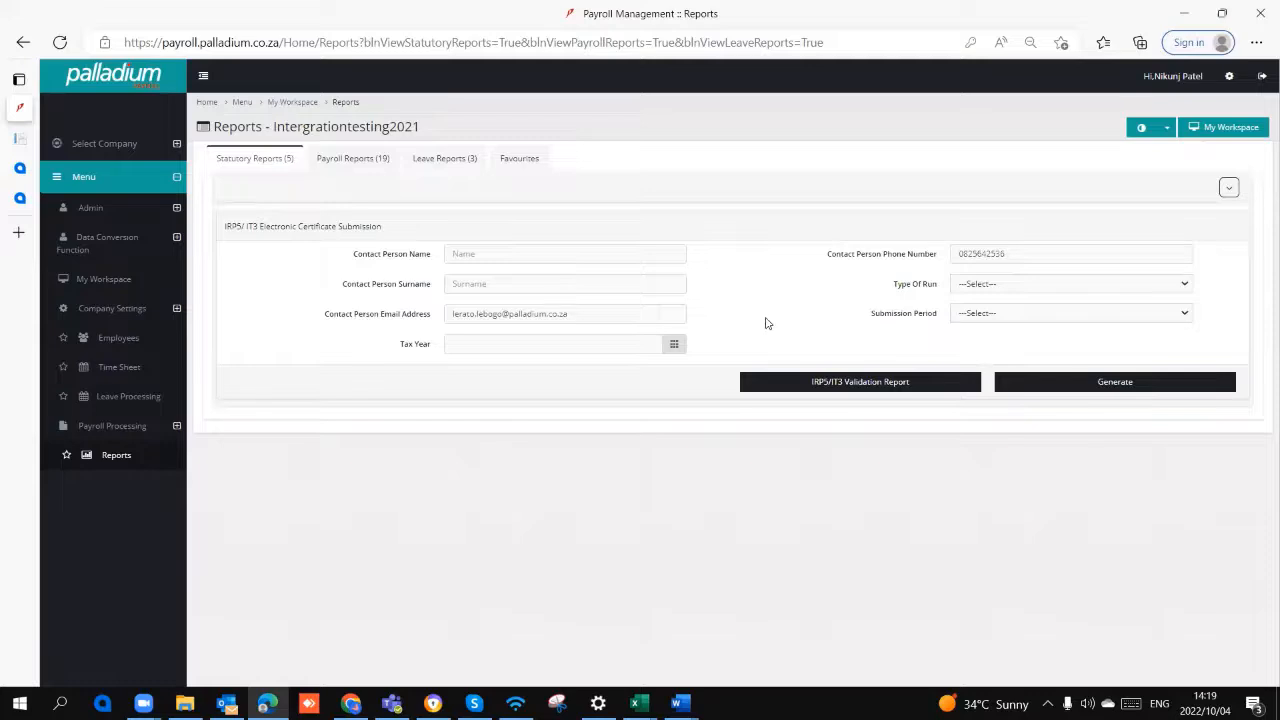
left_click(254, 160)
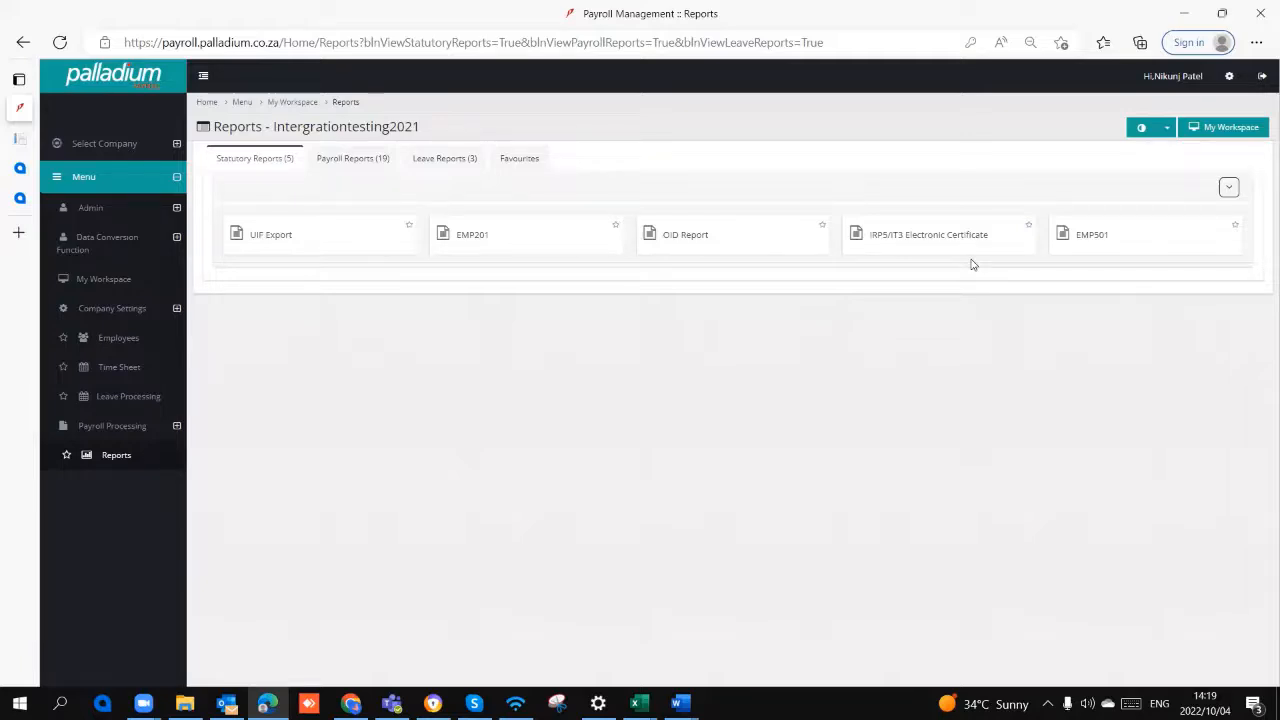
Step: Examine the EMP501 form in the statutory reports, and switch to the payroll reports list
left_click(1149, 237)
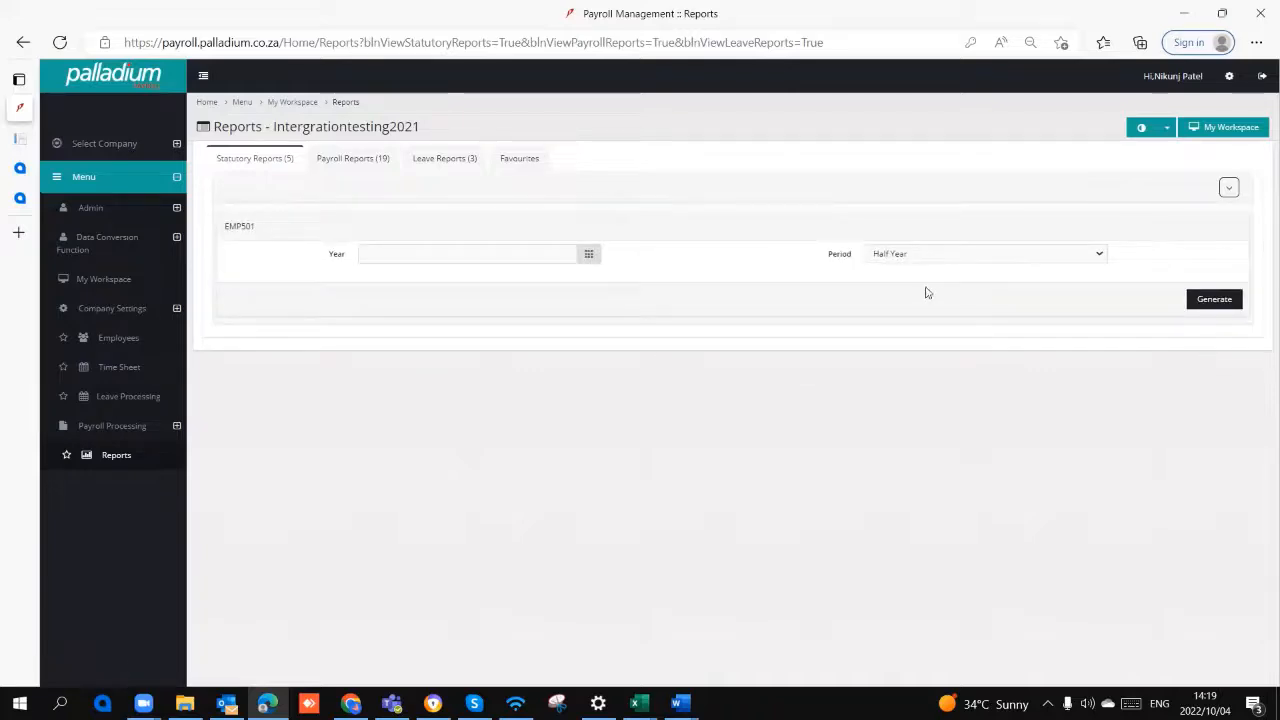
left_click(289, 168)
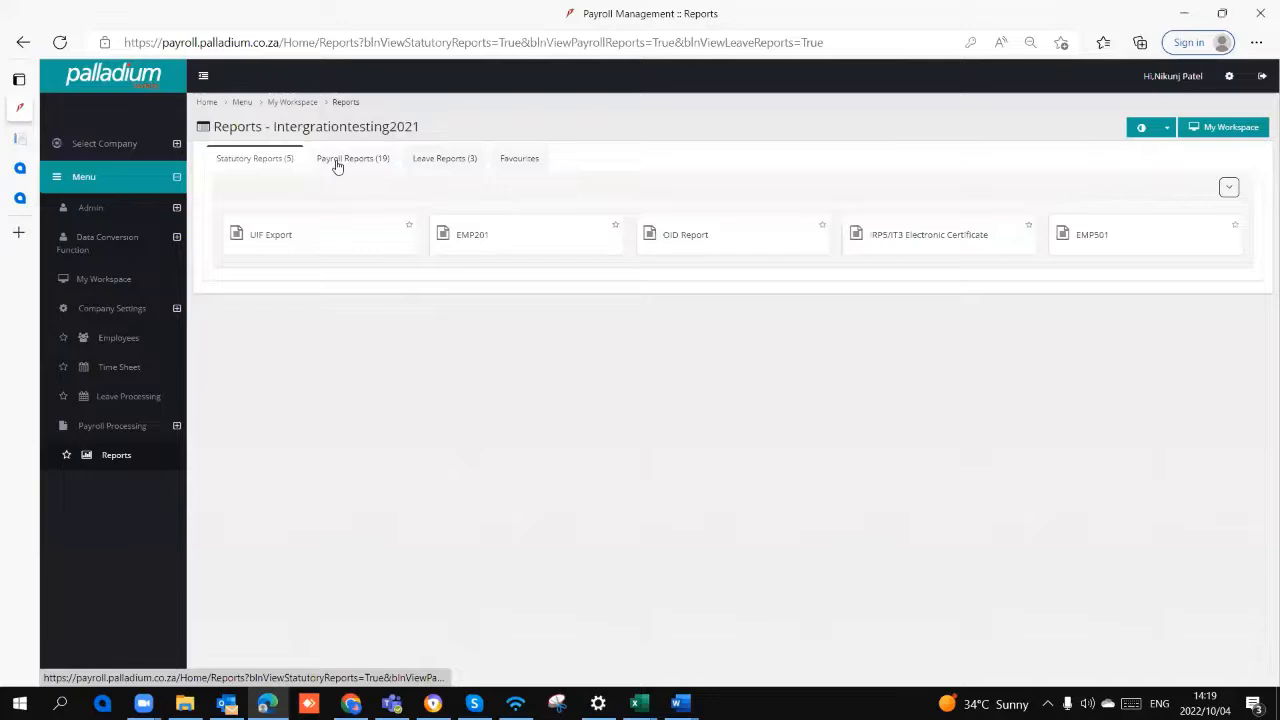
left_click(338, 162)
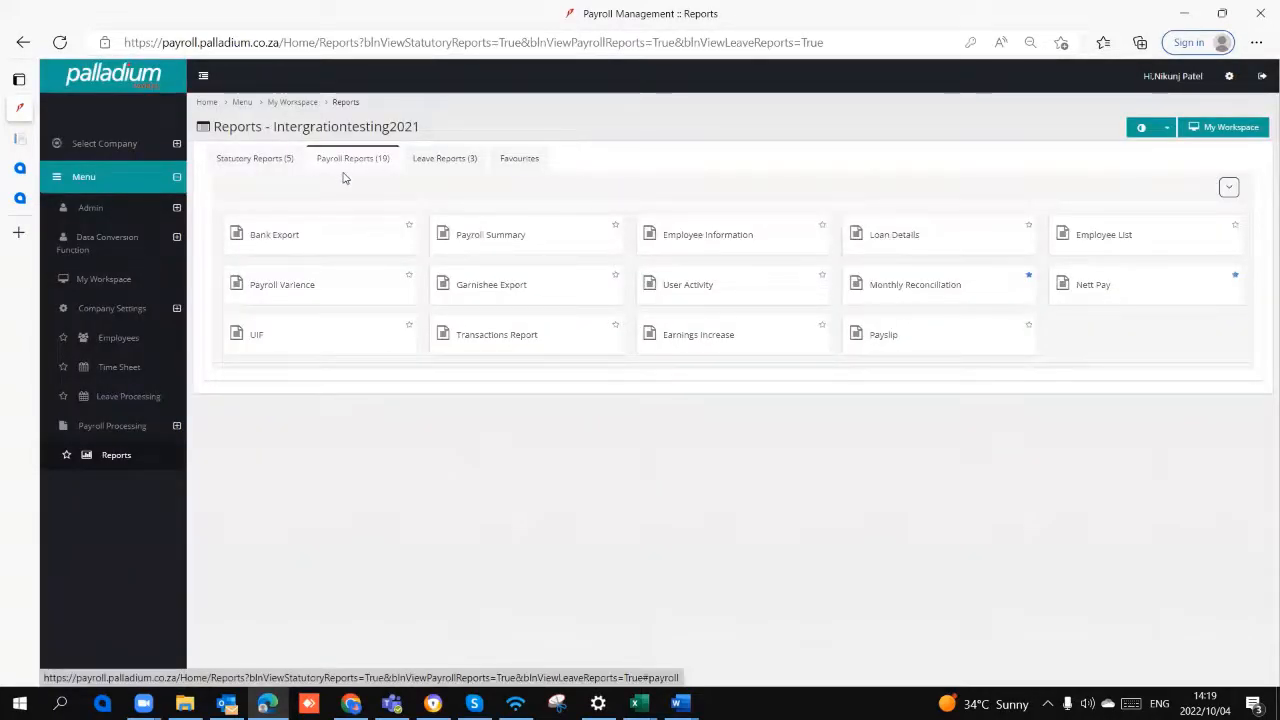
Step: Open the Bank Export report and set the bank to Absa Bank and the payroll cycle to Monthly
left_click(343, 249)
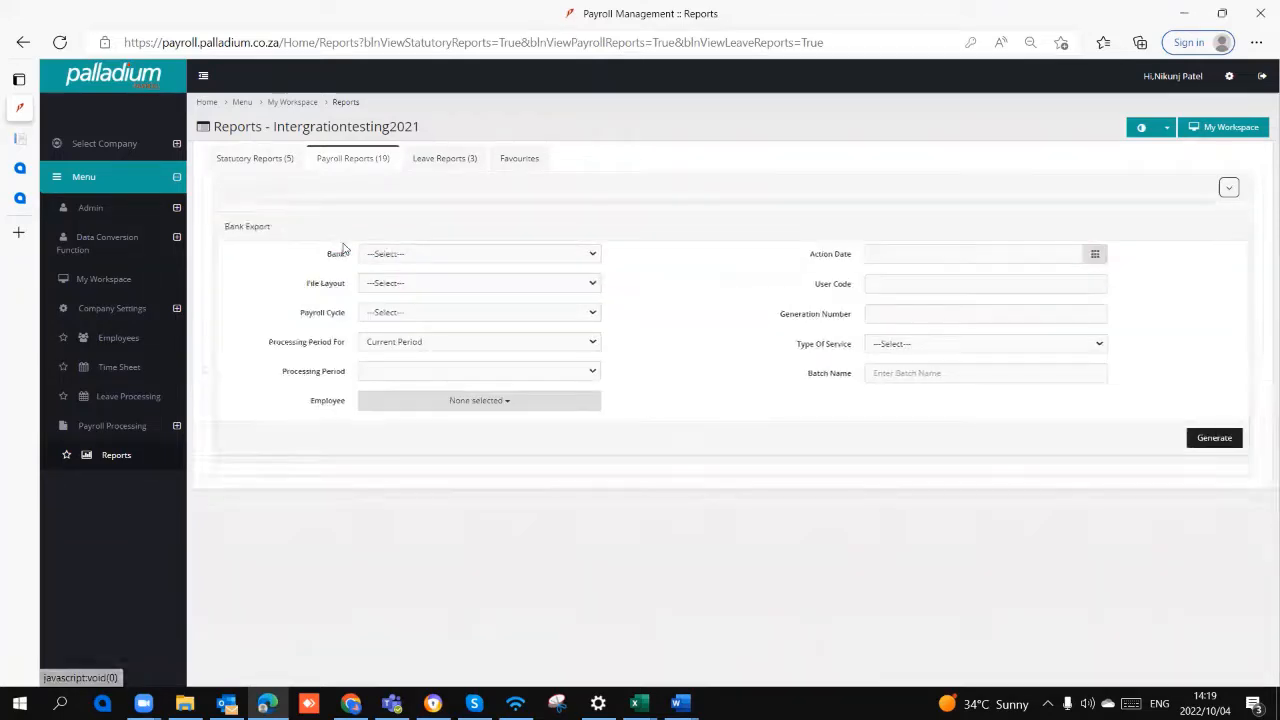
left_click(424, 255)
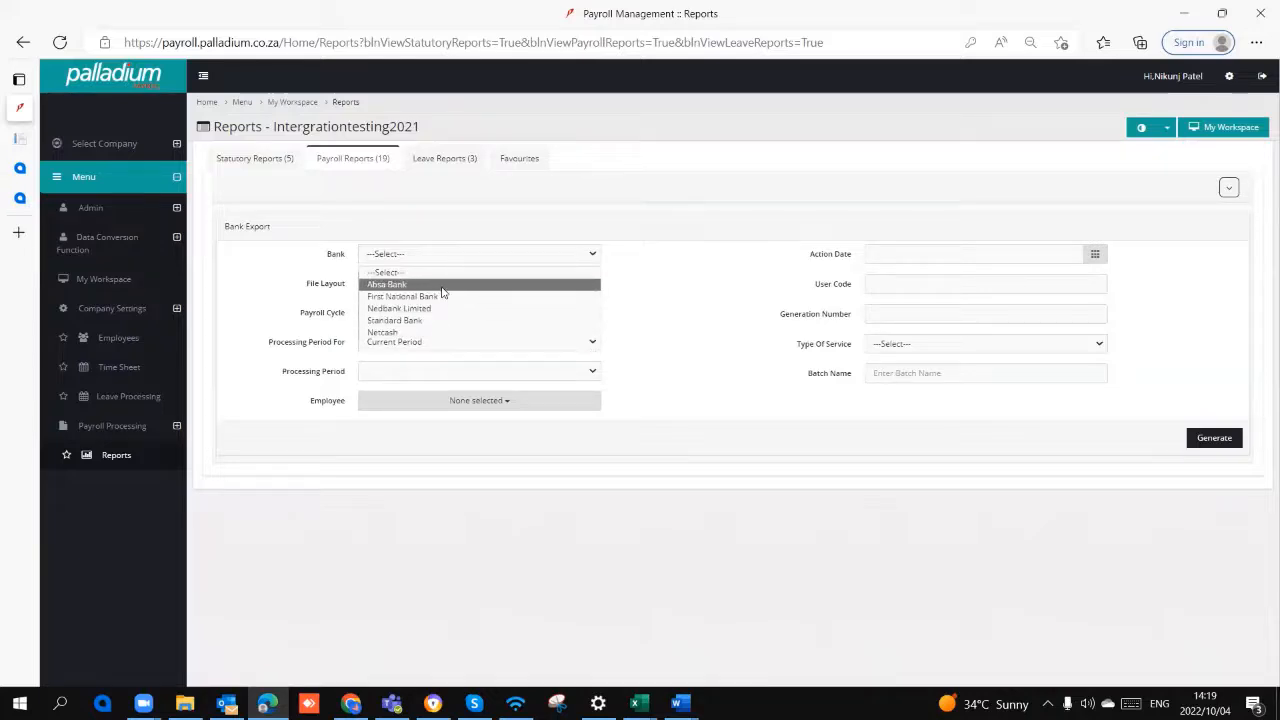
left_click(658, 257)
left_click(491, 258)
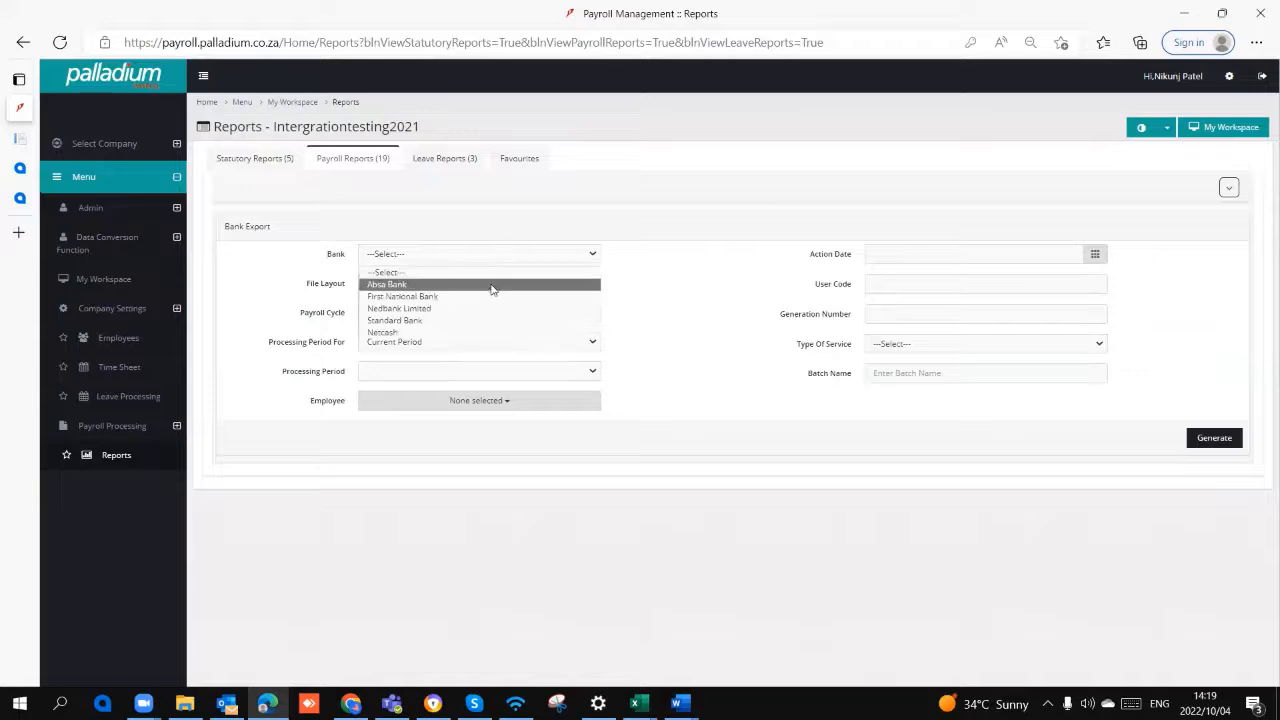
left_click(491, 285)
left_click(491, 316)
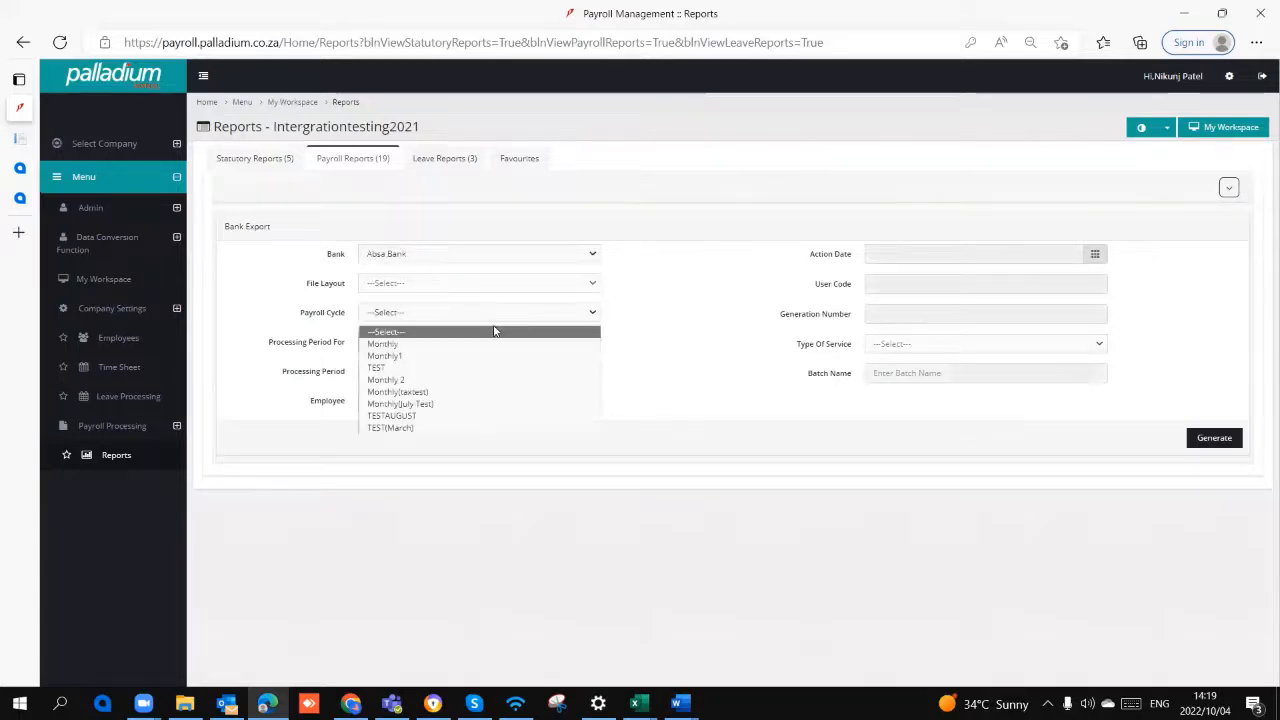
left_click(500, 345)
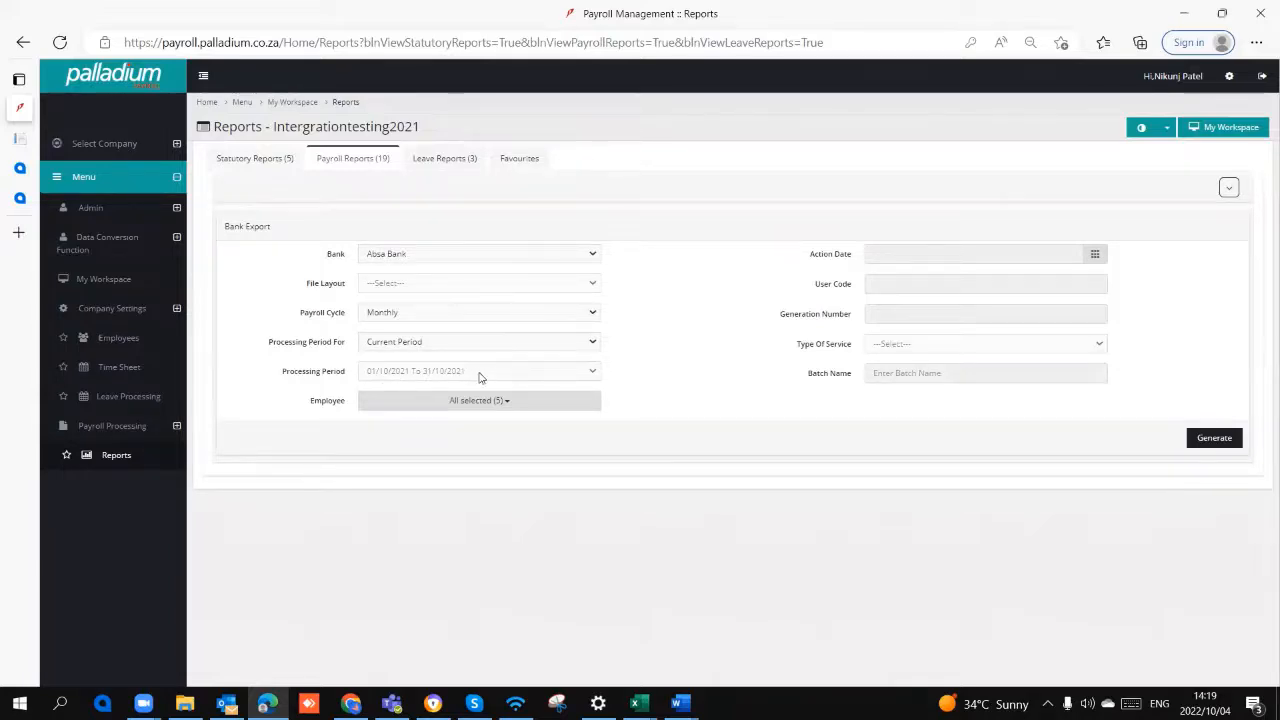
Step: Generate the bank export for all employees, try excluding the first listed employee, and return to the payroll reports without confirming
left_click(514, 404)
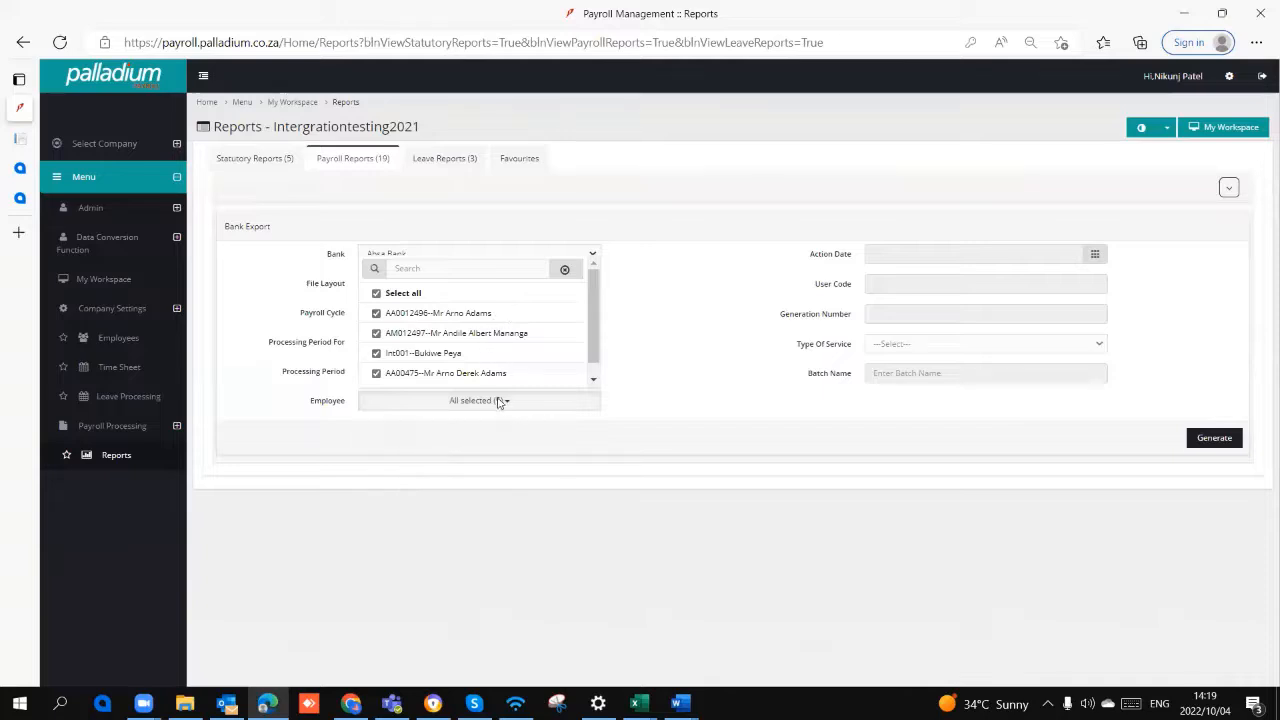
left_click(667, 322)
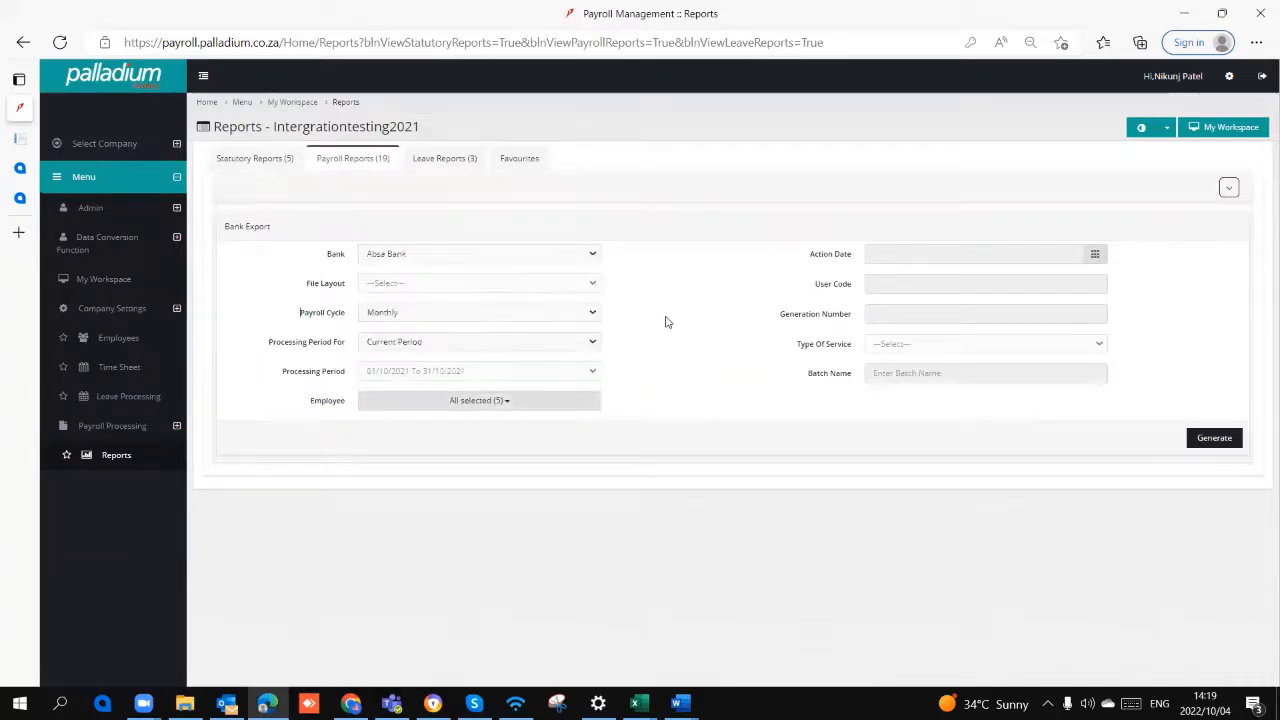
left_click(1227, 442)
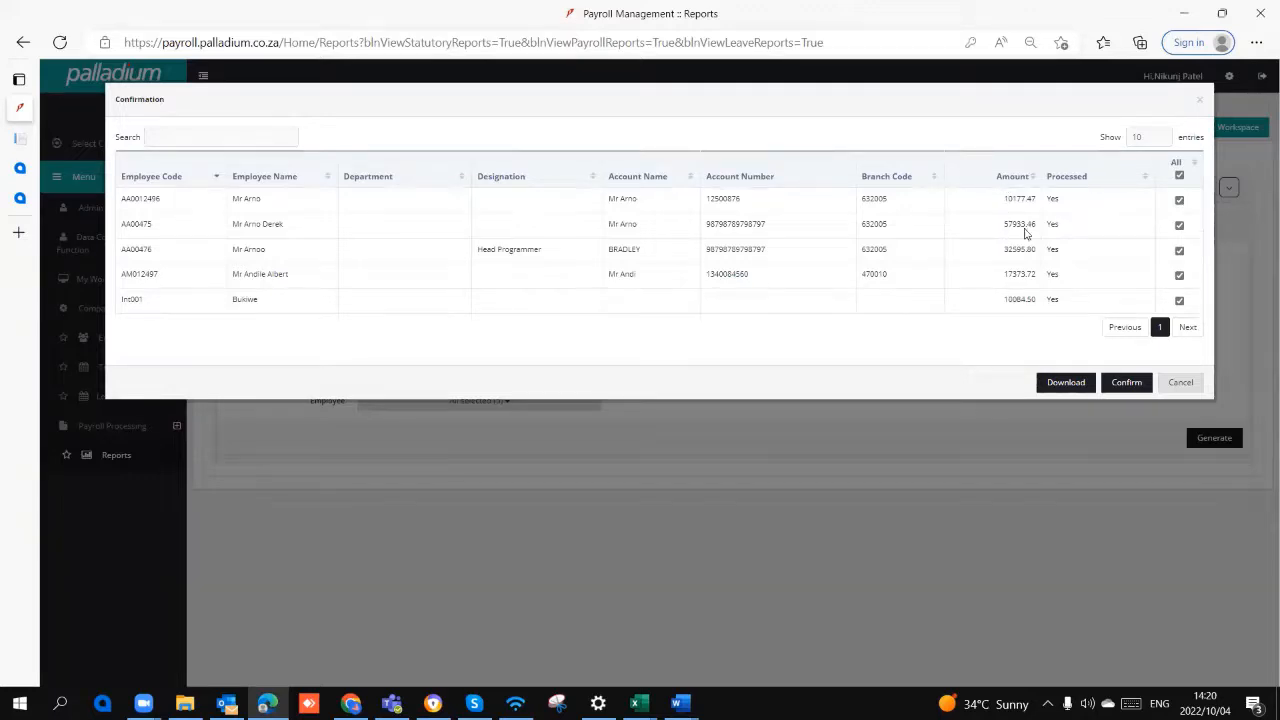
left_click(1180, 200)
left_click(1041, 532)
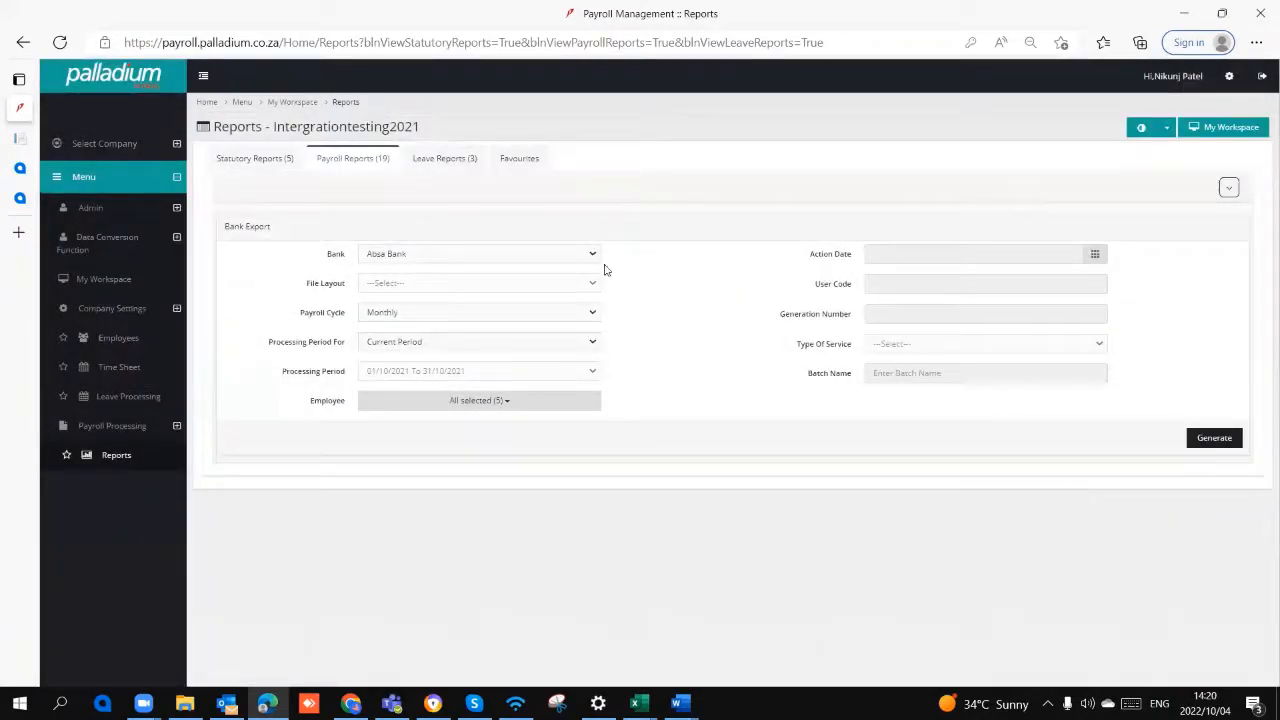
left_click(367, 160)
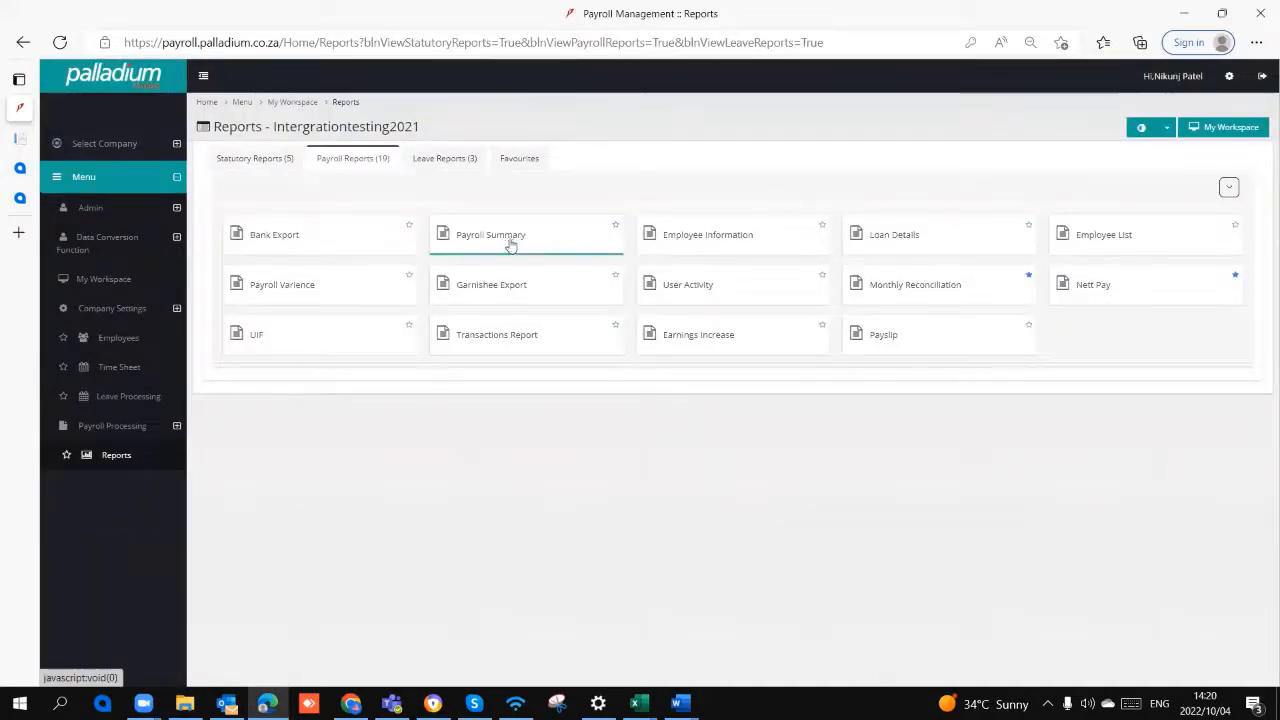
Step: Generate the Nett Pay report for year 2022, Monthly payroll cycle, processing period 01/10/2021 to 31/10/2021
left_click(1097, 286)
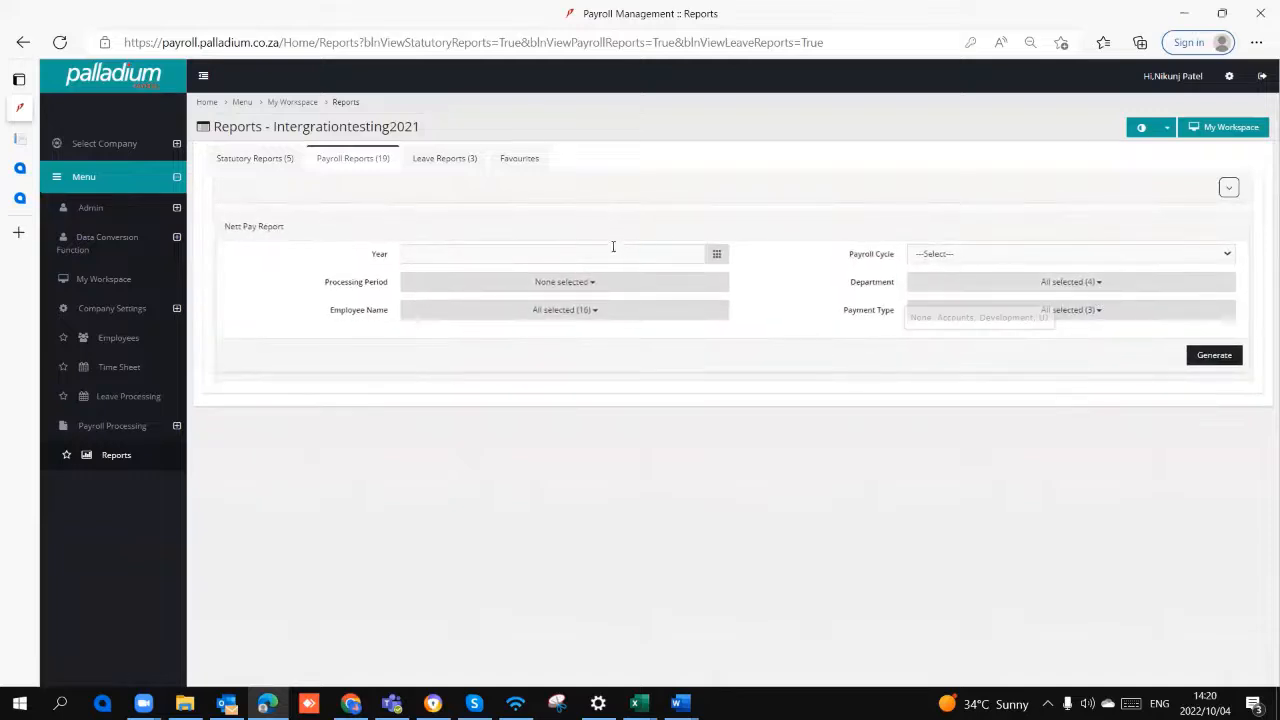
left_click(410, 253)
left_click(423, 397)
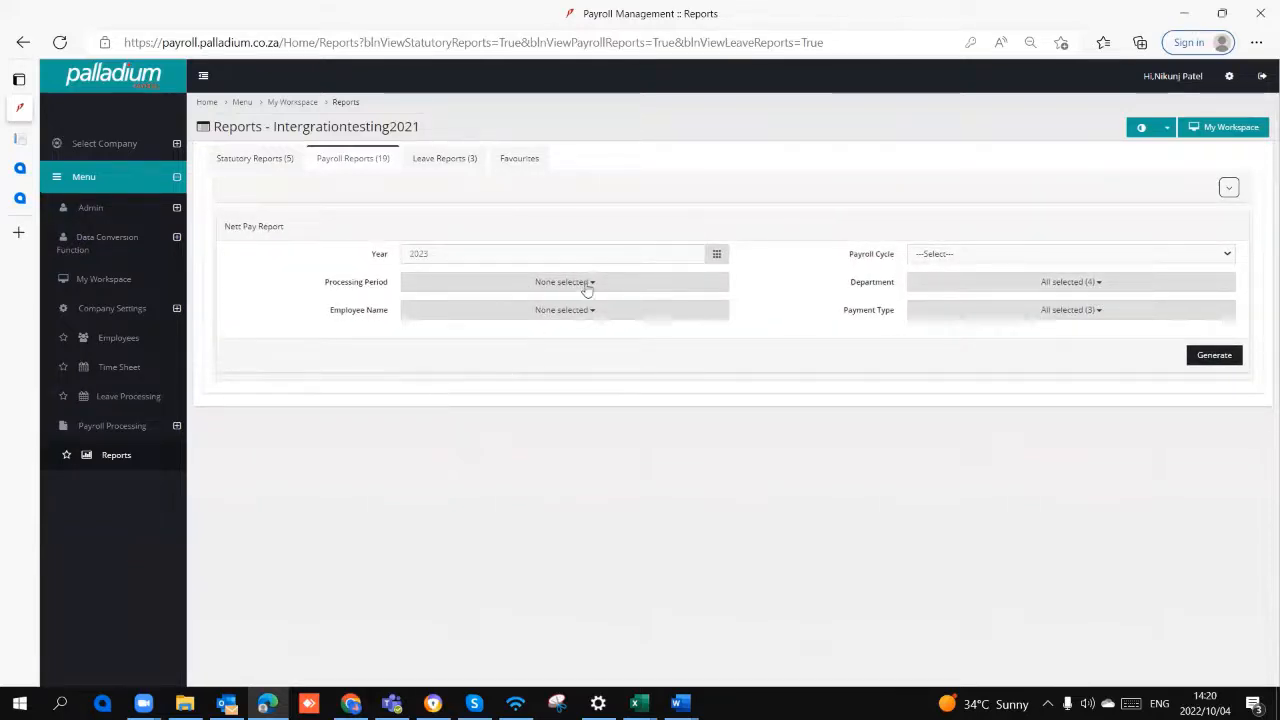
left_click(484, 254)
left_click(459, 360)
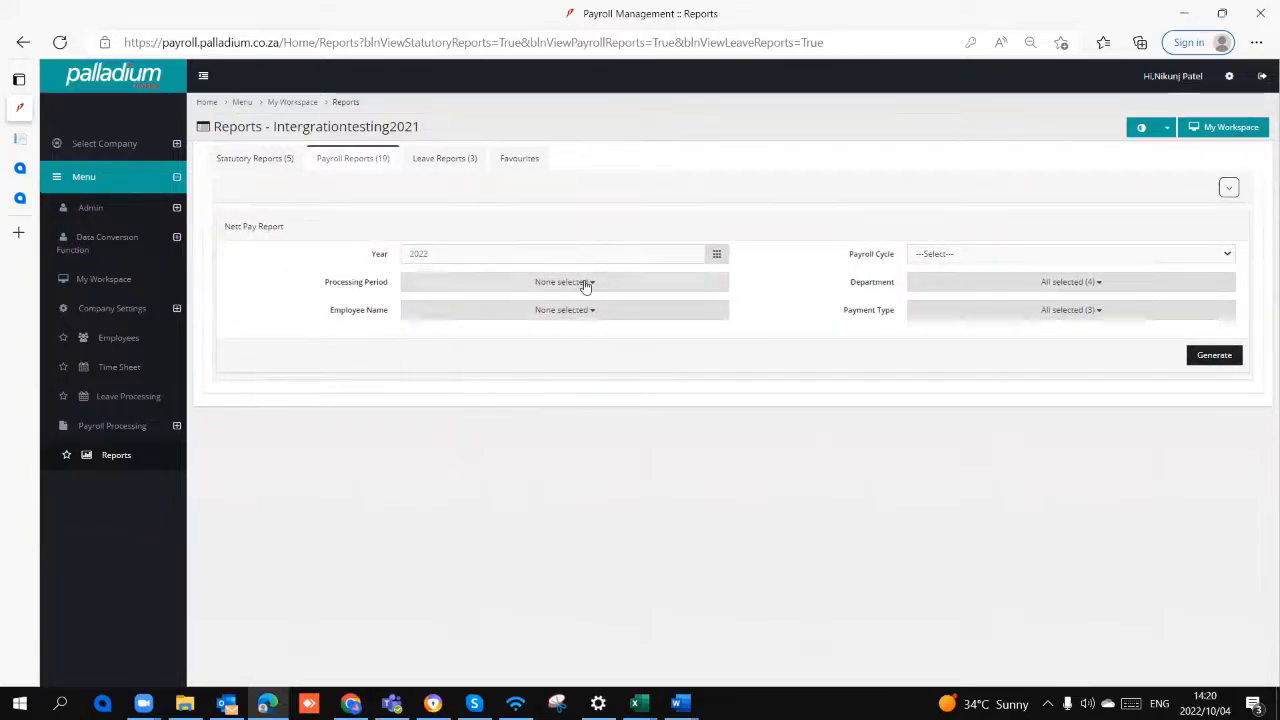
left_click(937, 258)
left_click(940, 286)
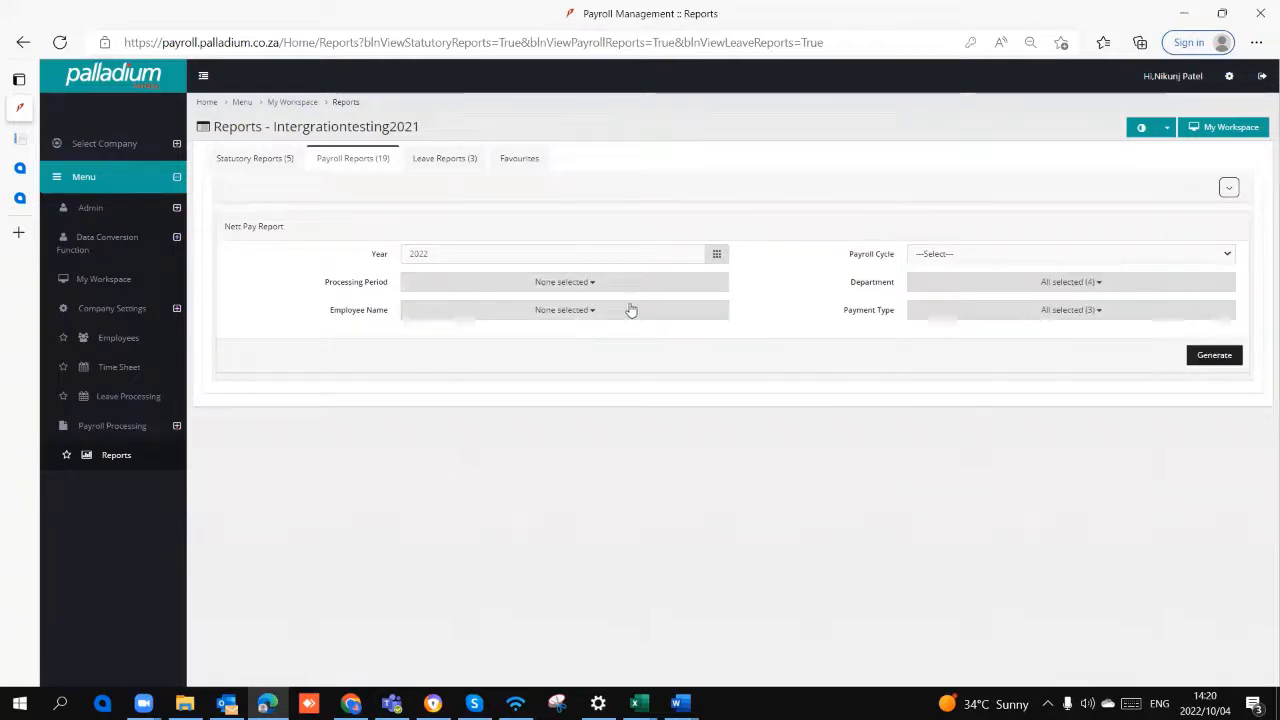
left_click(1224, 357)
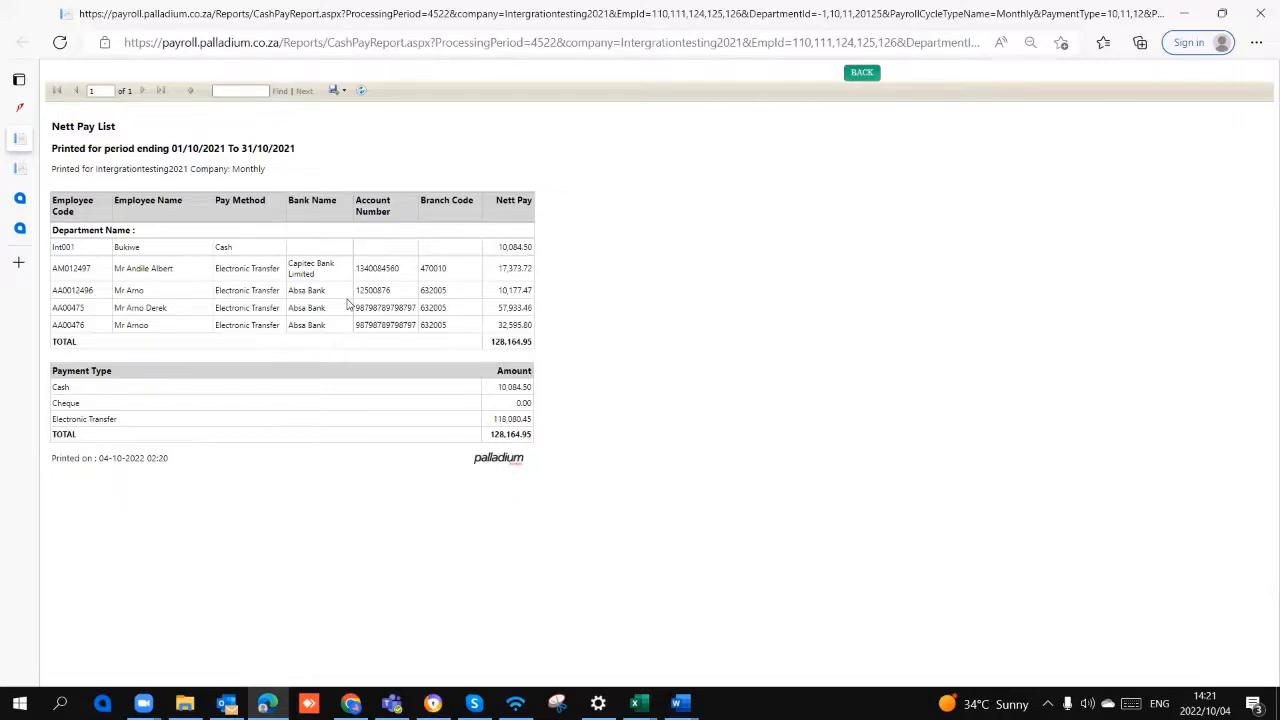
Step: Open the Payslip report, list payslips for year 2022 and the Monthly payroll cycle, and check the available payslip layouts
left_click(19, 107)
left_click(338, 160)
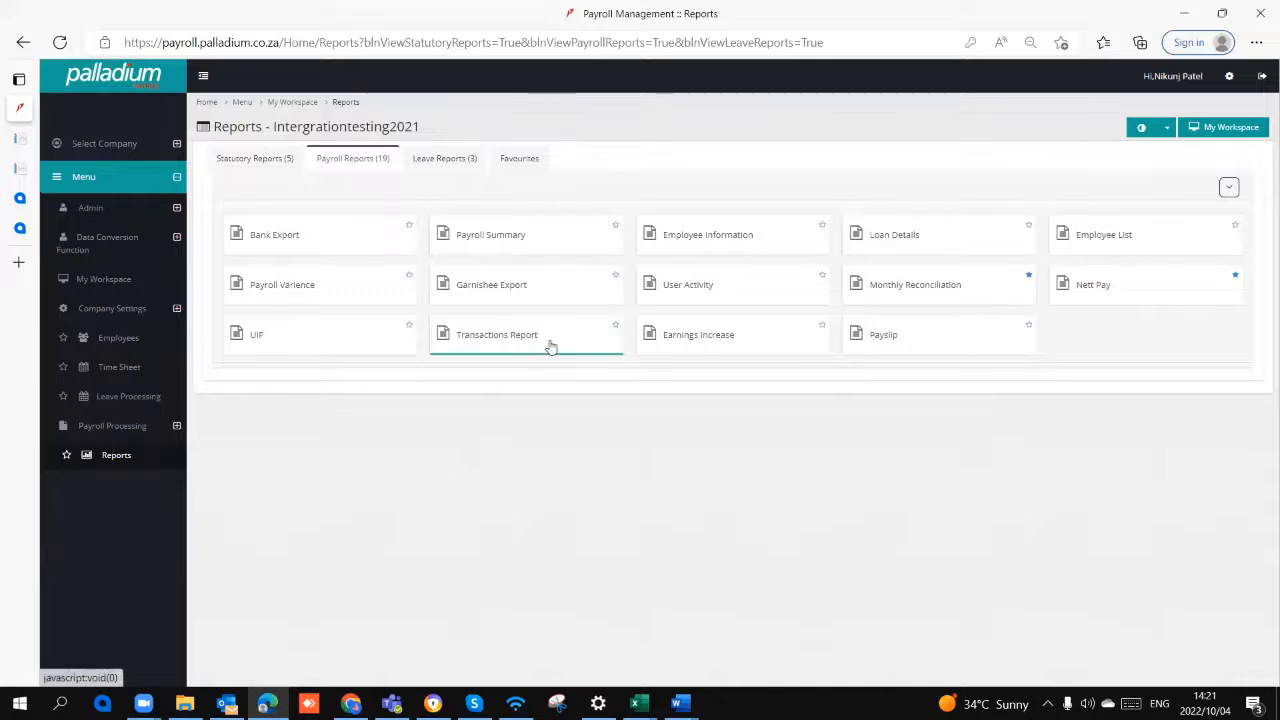
left_click(900, 342)
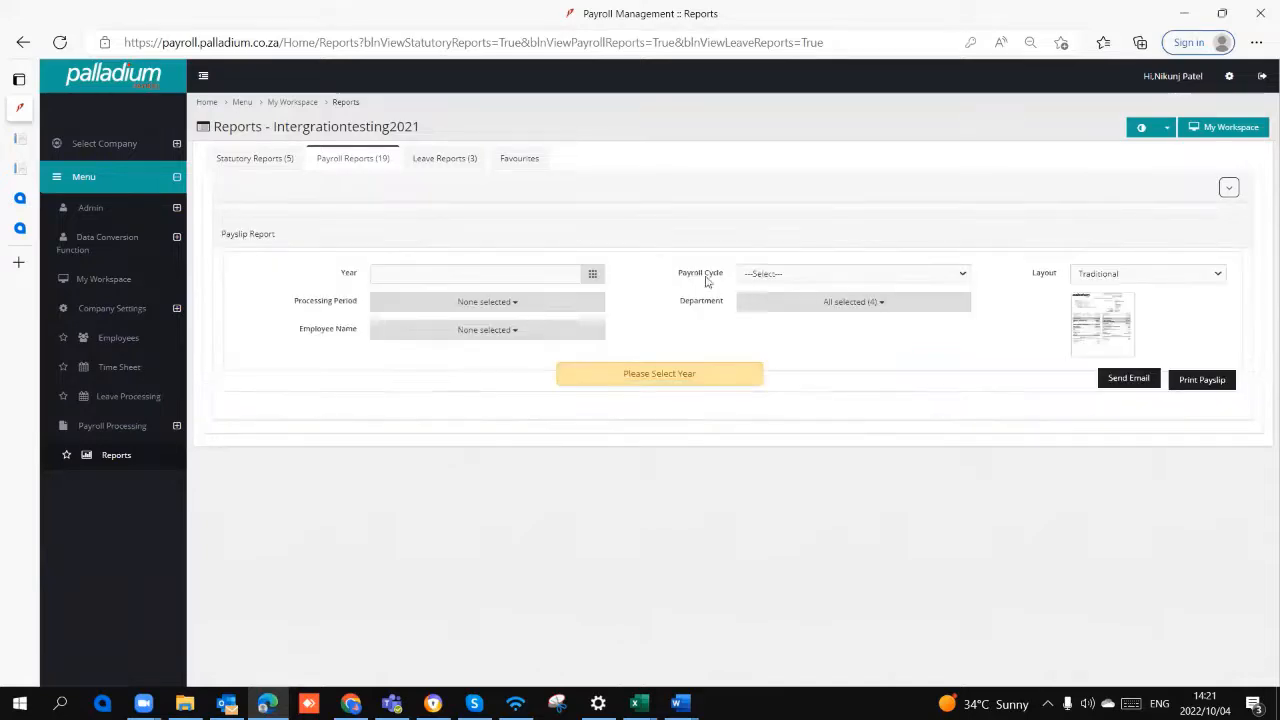
left_click(491, 275)
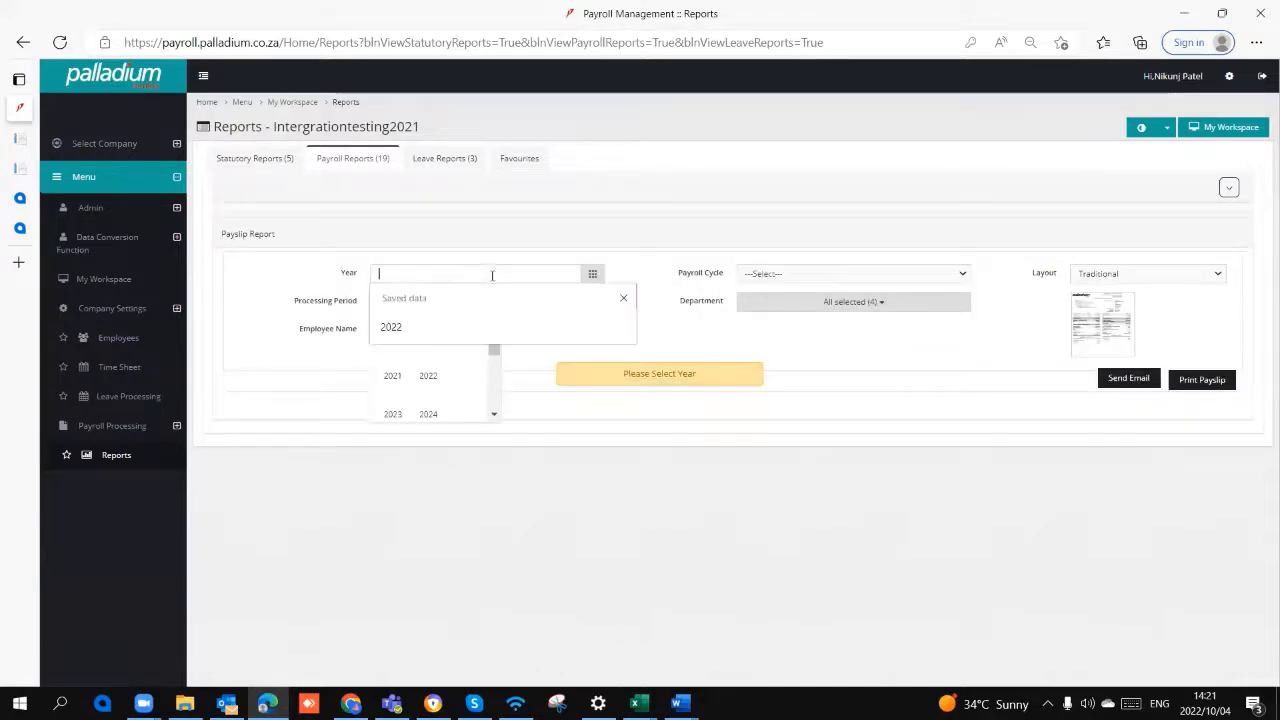
left_click(428, 377)
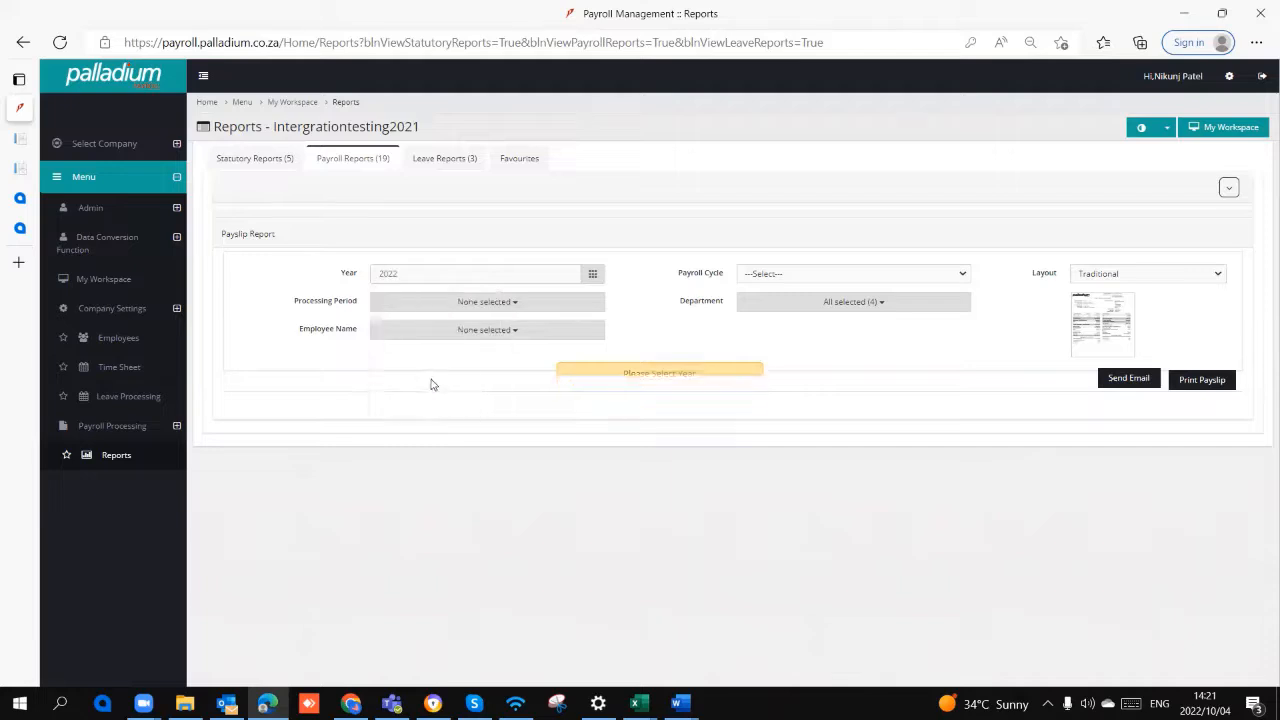
left_click(754, 276)
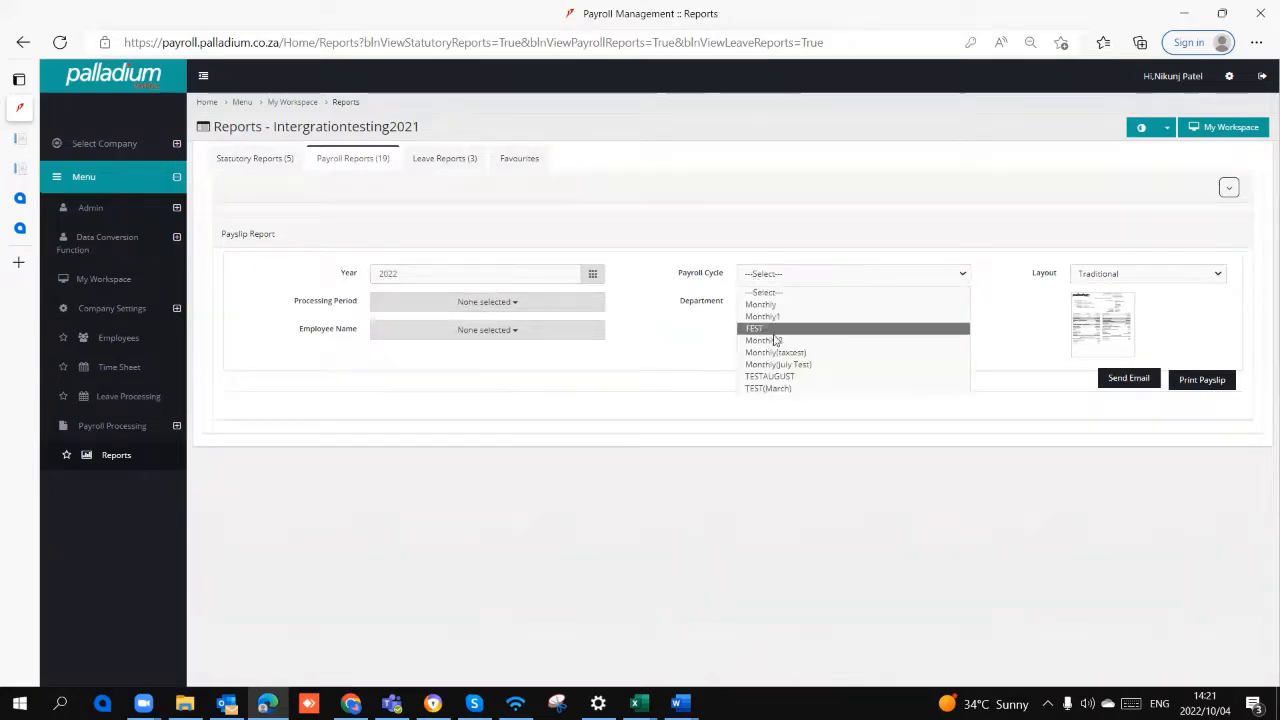
left_click(752, 306)
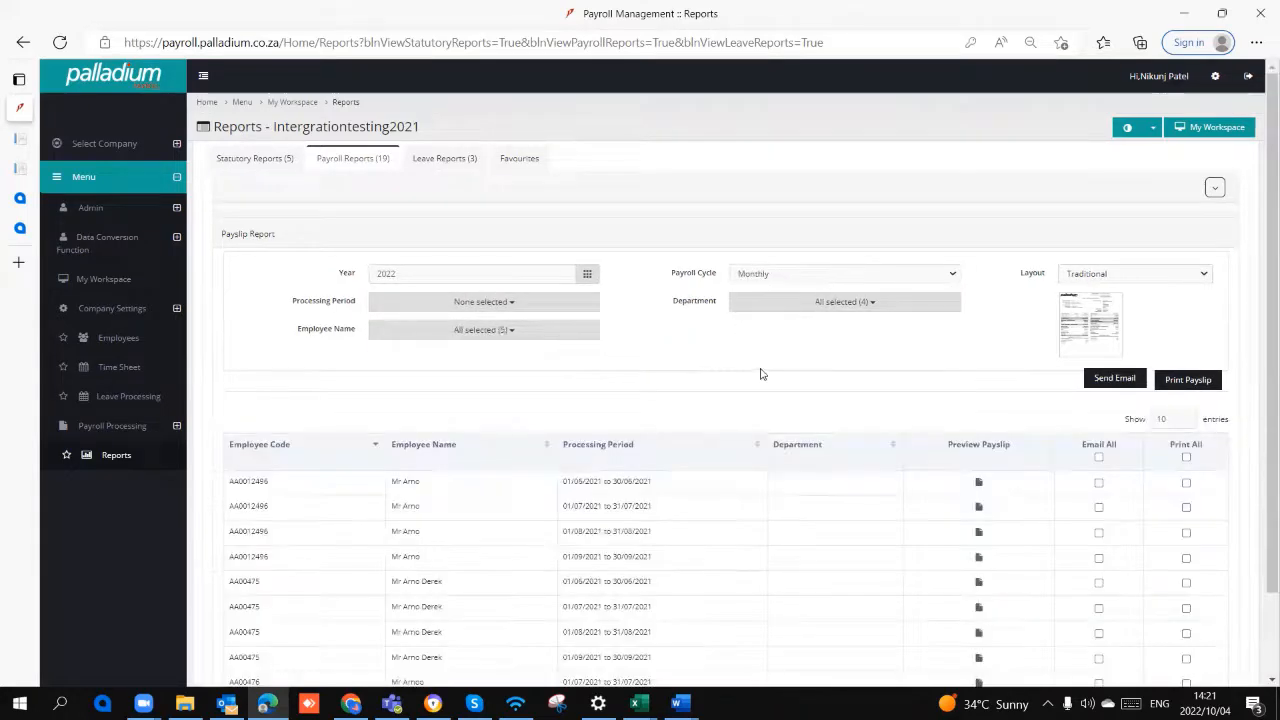
left_click(1078, 279)
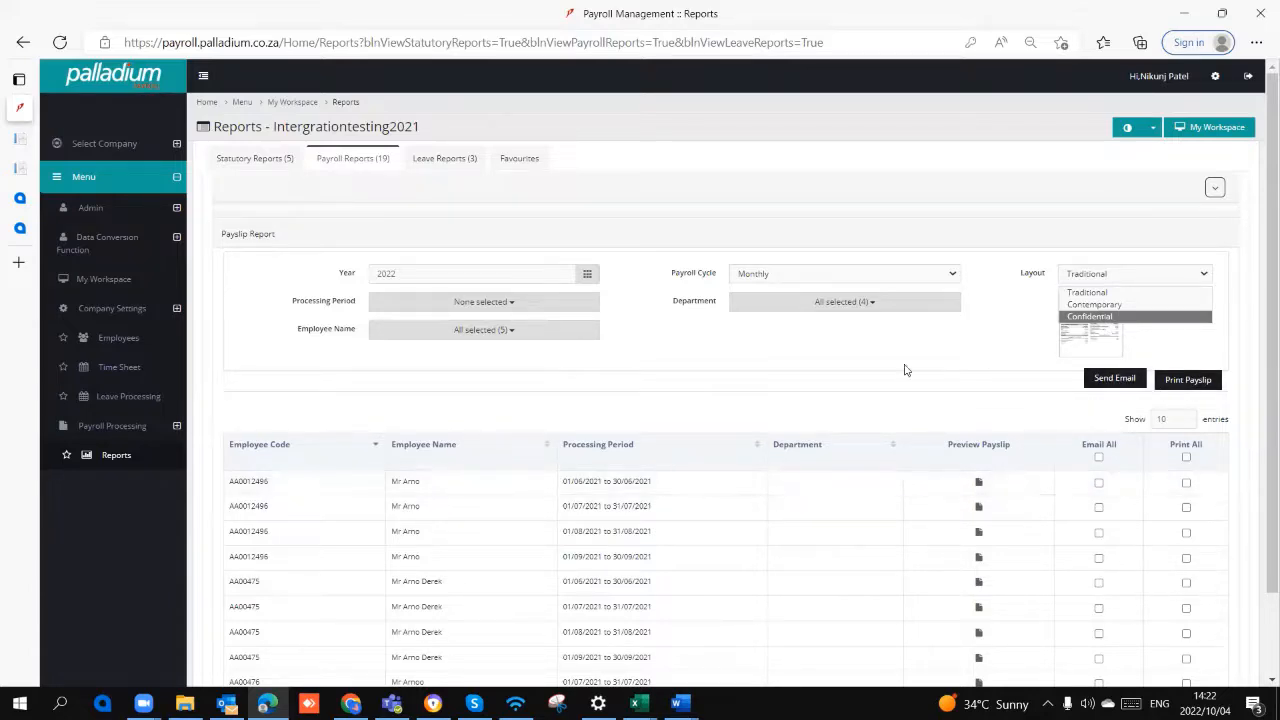
Step: Open the Employee Leave Transactions report from the leave reports and set the leave type to Annual Leave
left_click(446, 162)
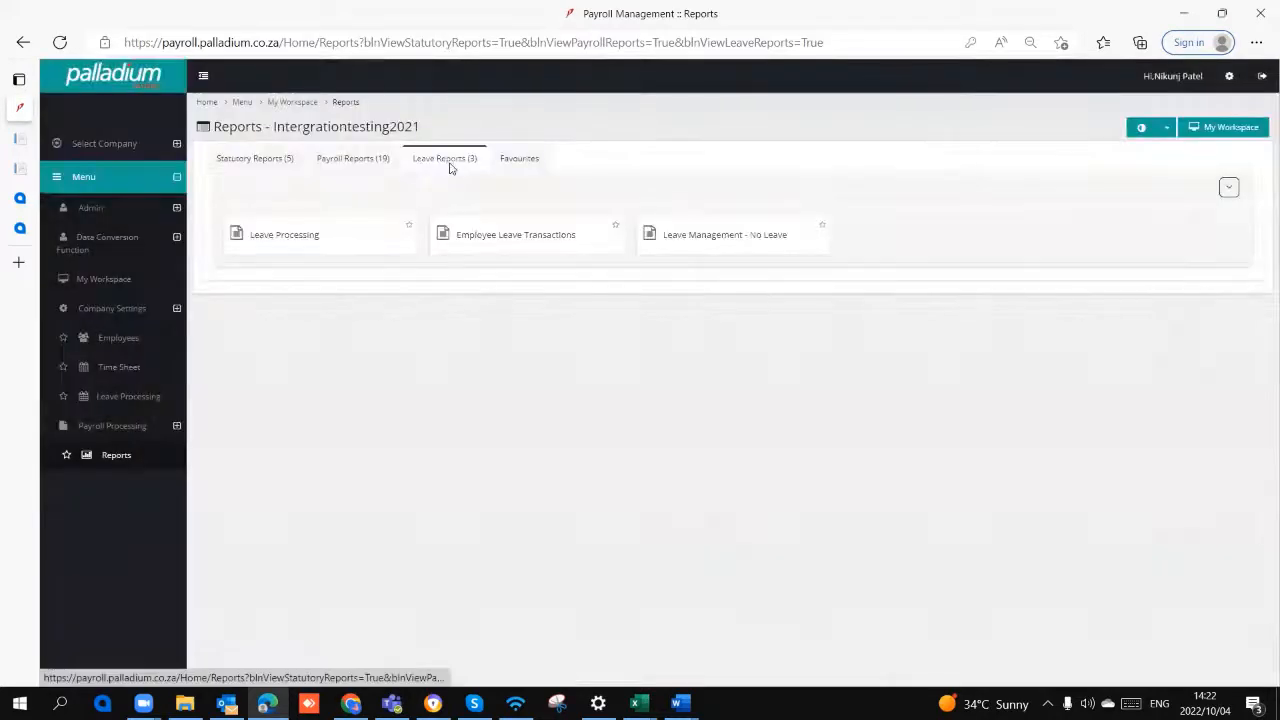
left_click(322, 252)
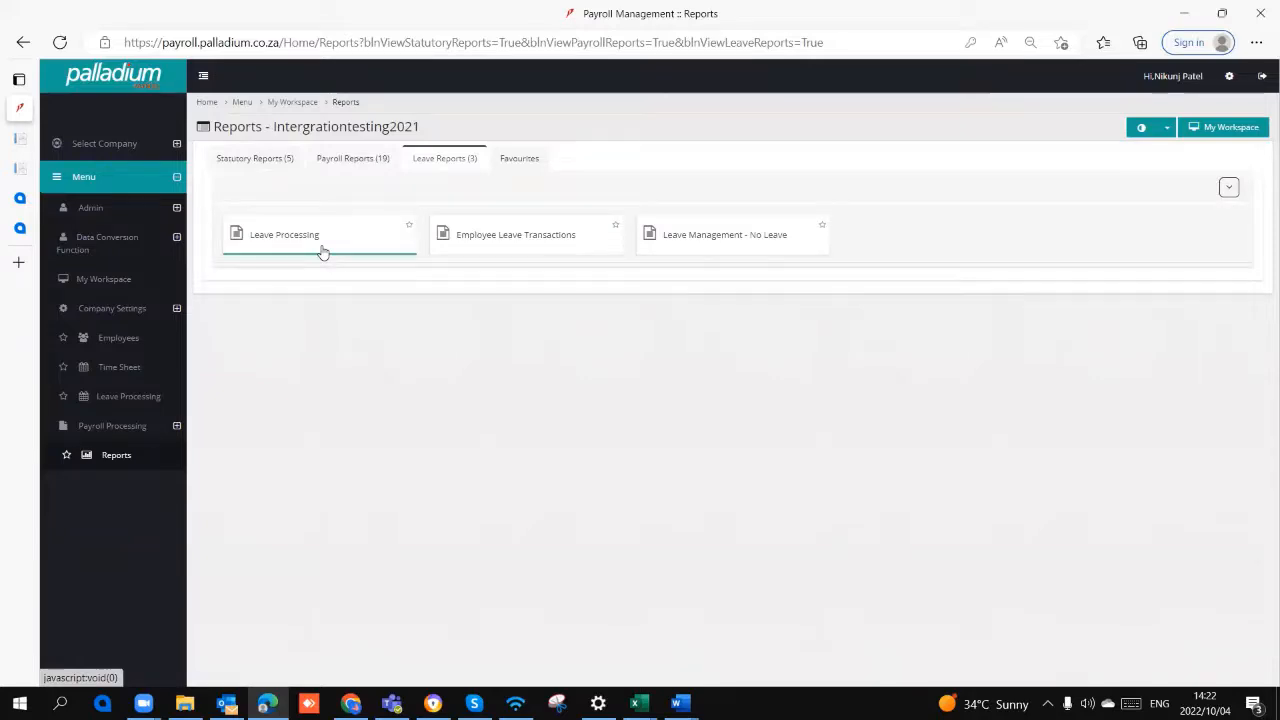
left_click(509, 237)
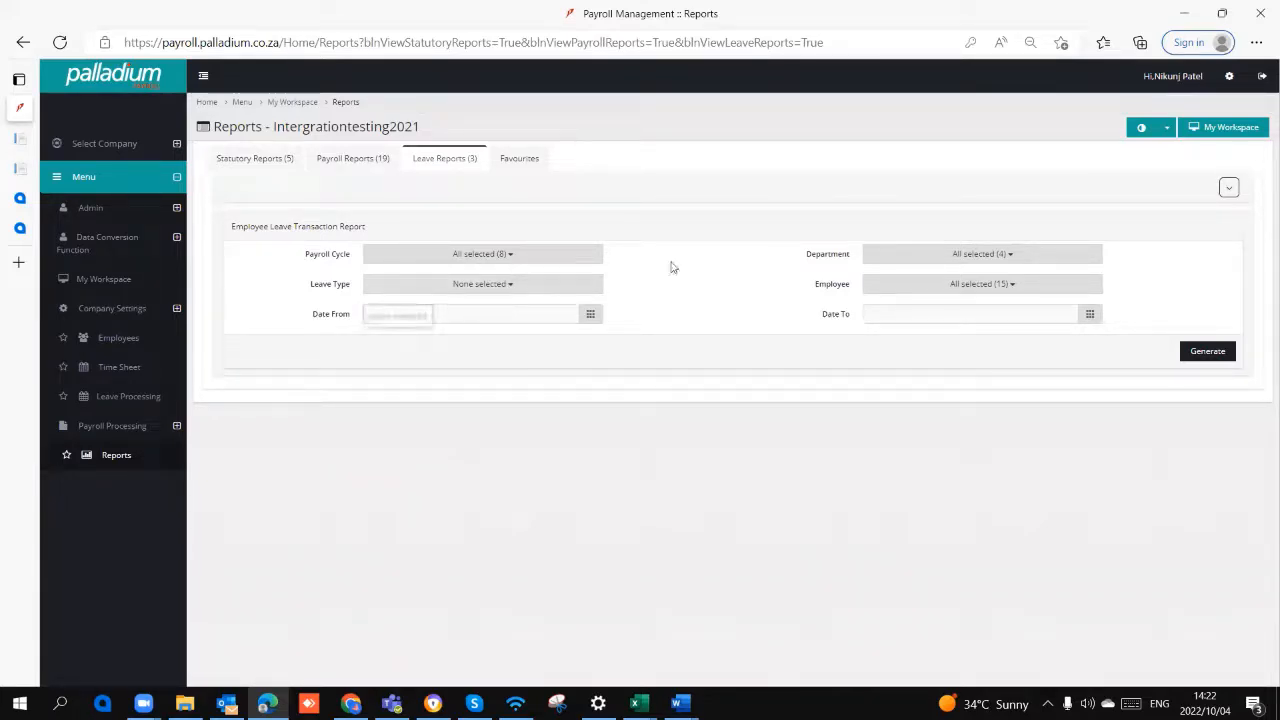
left_click(517, 287)
left_click(479, 354)
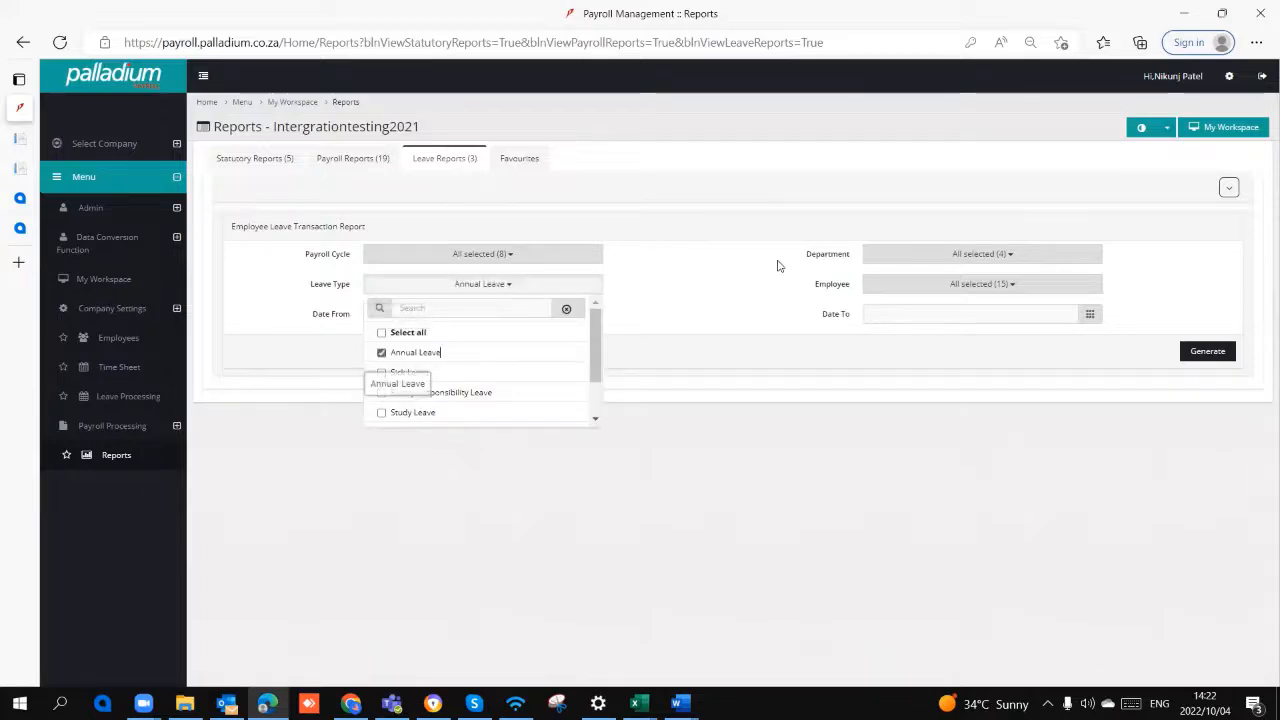
left_click(777, 264)
Step: Generate the Employee Leave Transactions report for the date range 01-Apr-2021 to 29-Oct-2022
left_click(466, 316)
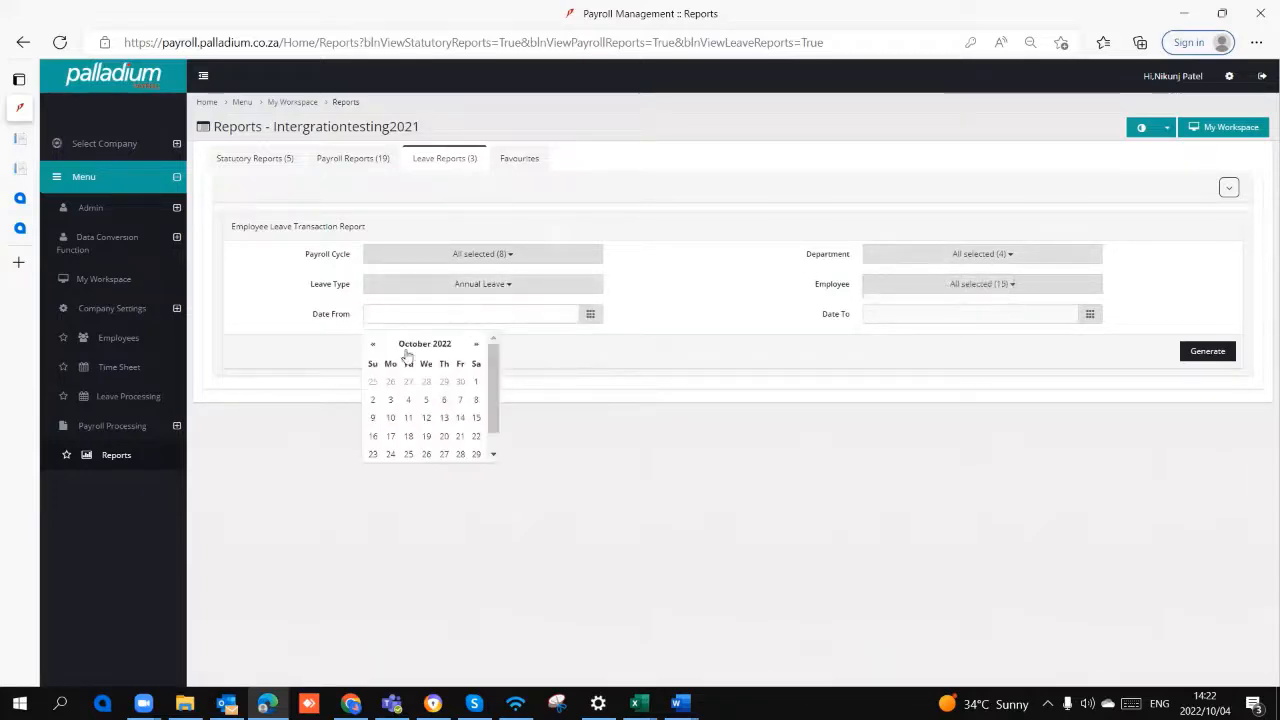
double_click(373, 344)
left_click(374, 344)
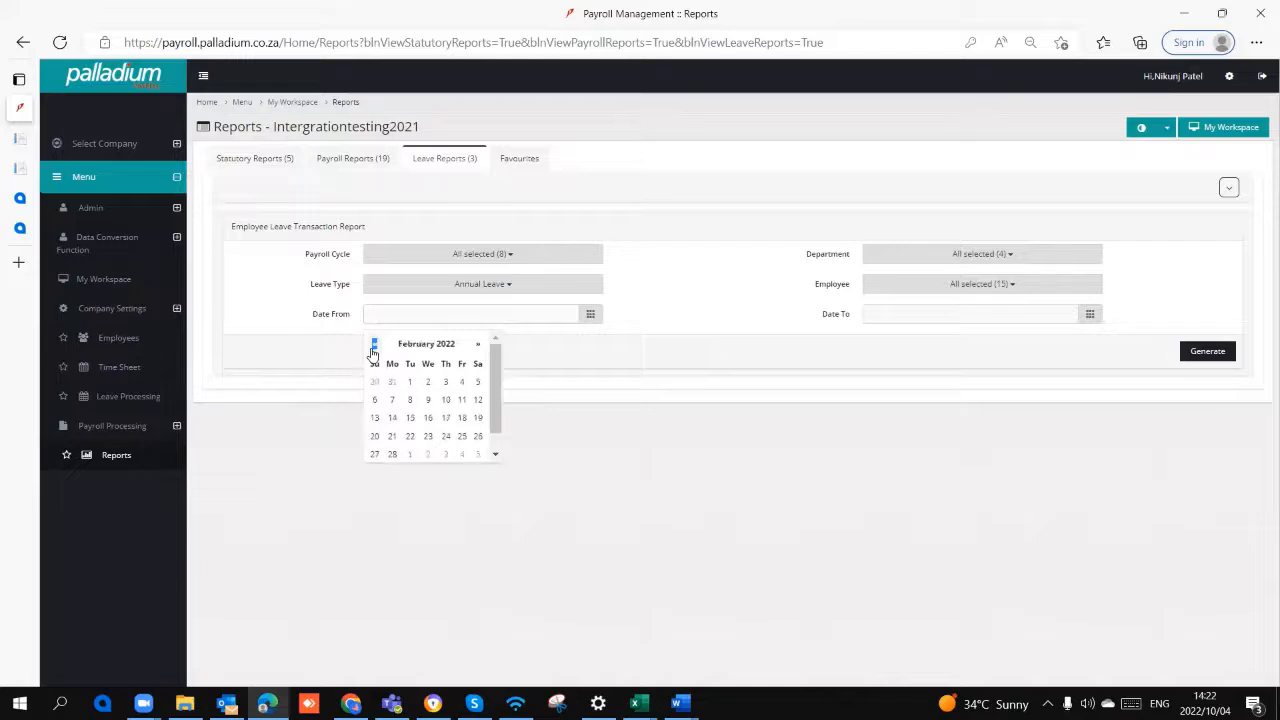
left_click(374, 344)
left_click(374, 344)
left_click(374, 344)
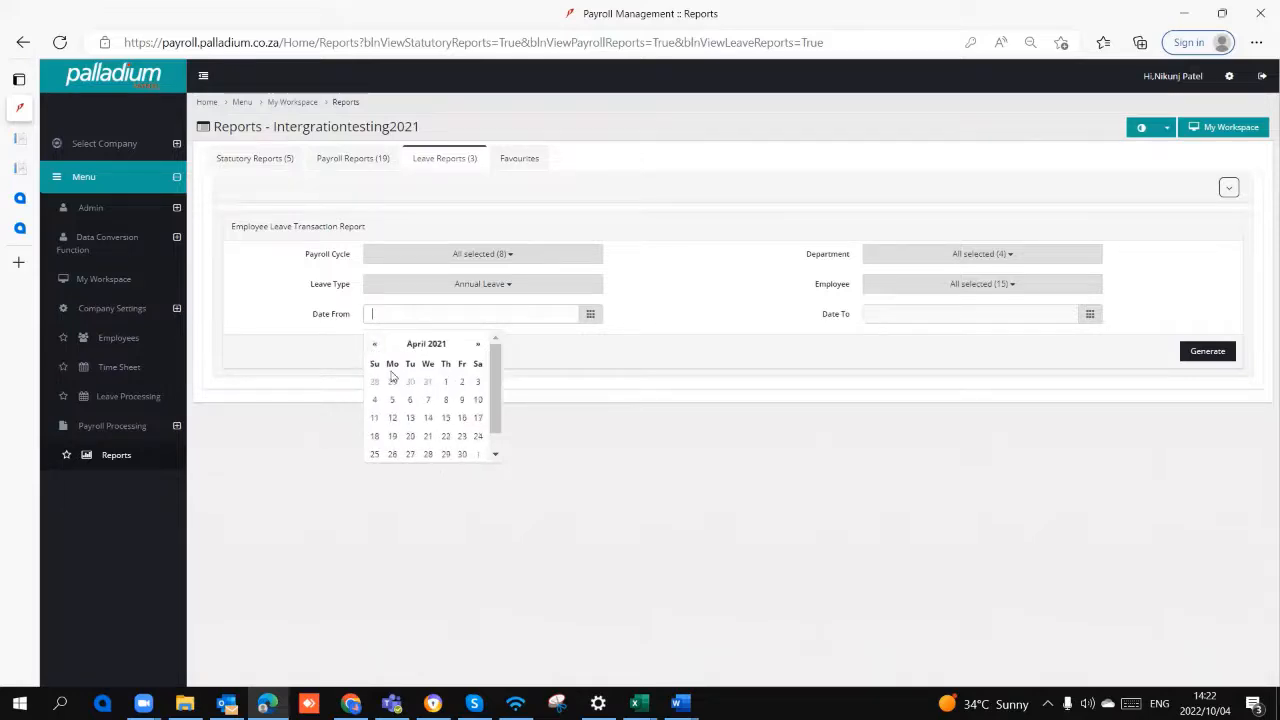
left_click(448, 382)
left_click(925, 314)
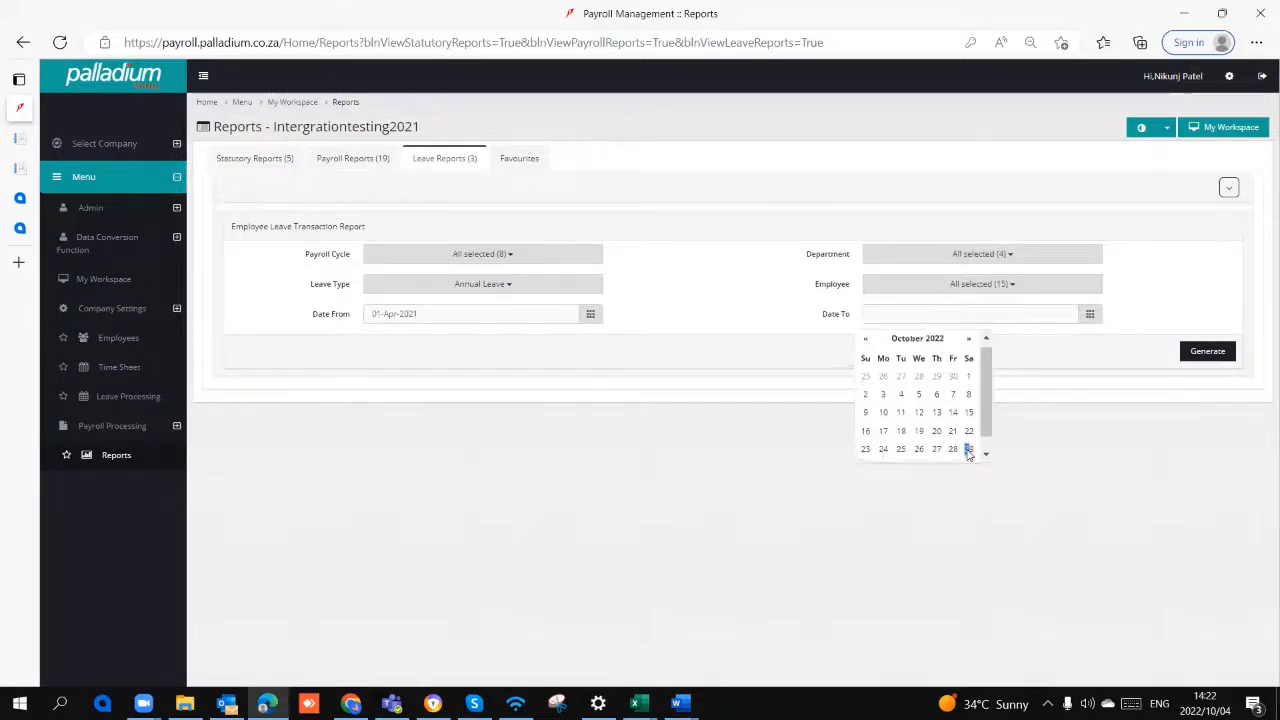
left_click(971, 448)
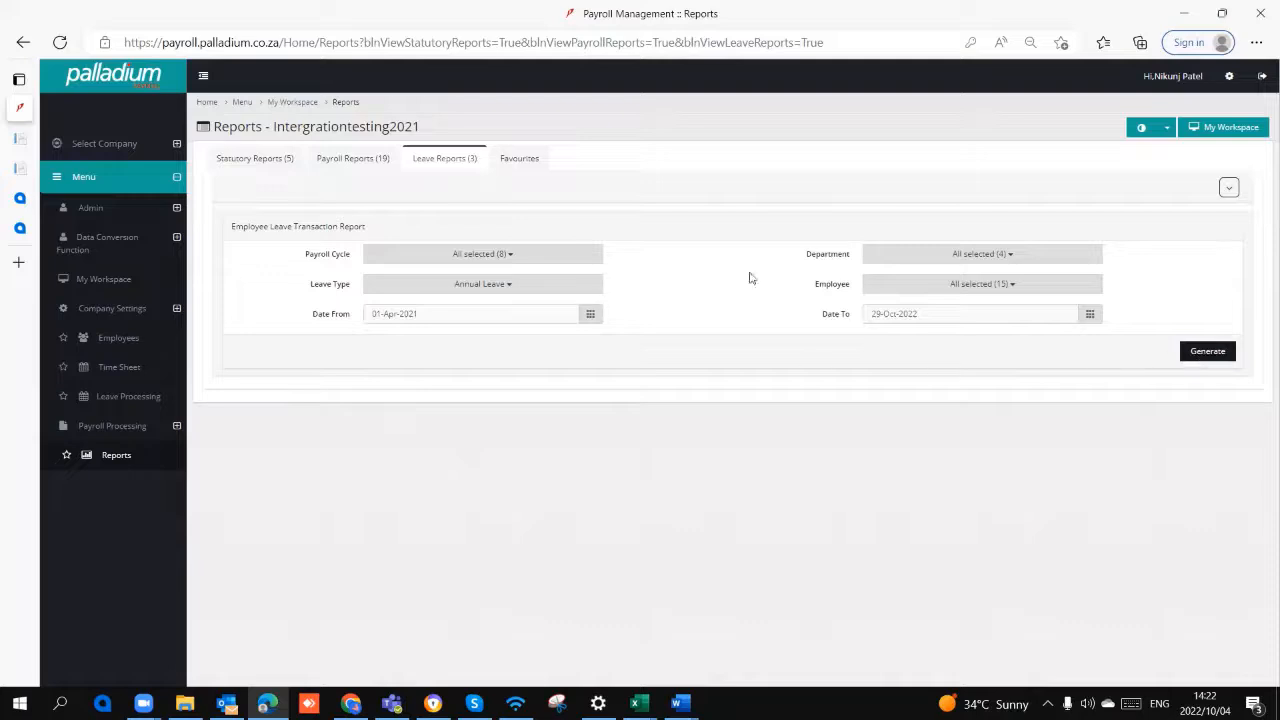
left_click(1201, 351)
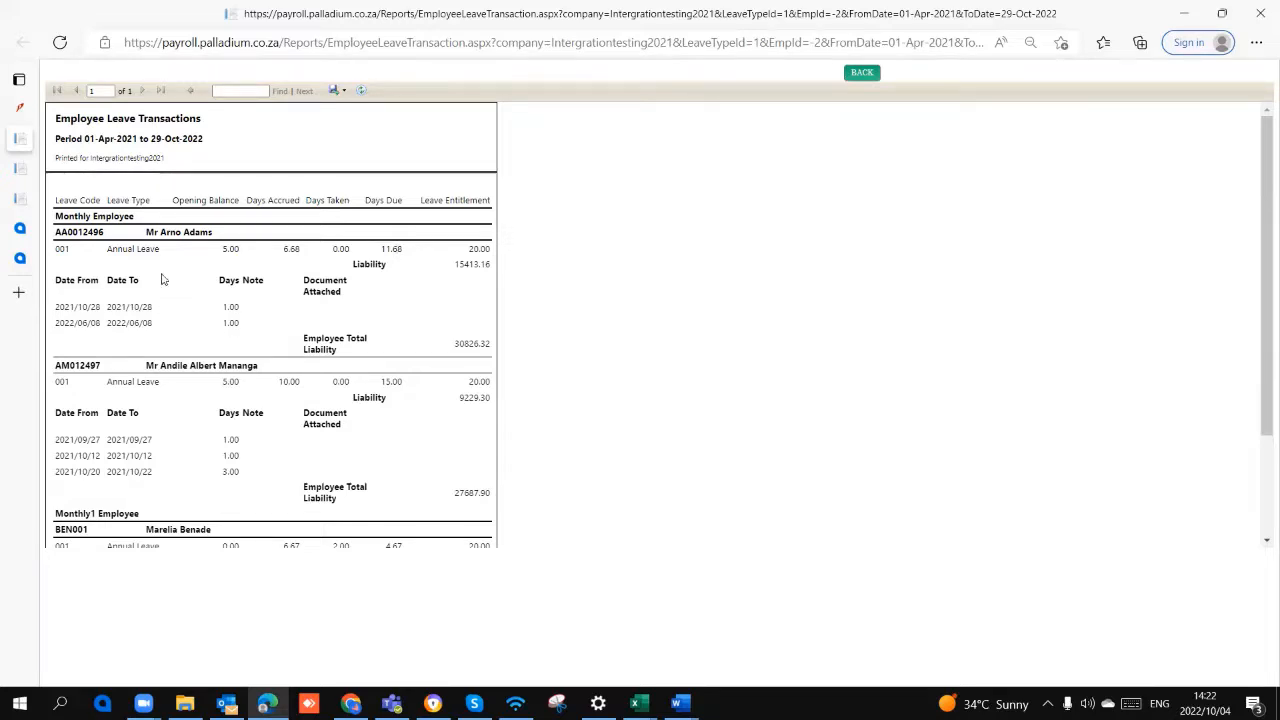
Step: Check the export formats offered for the Employee Leave Transactions report and return to the payroll reports page
left_click(337, 91)
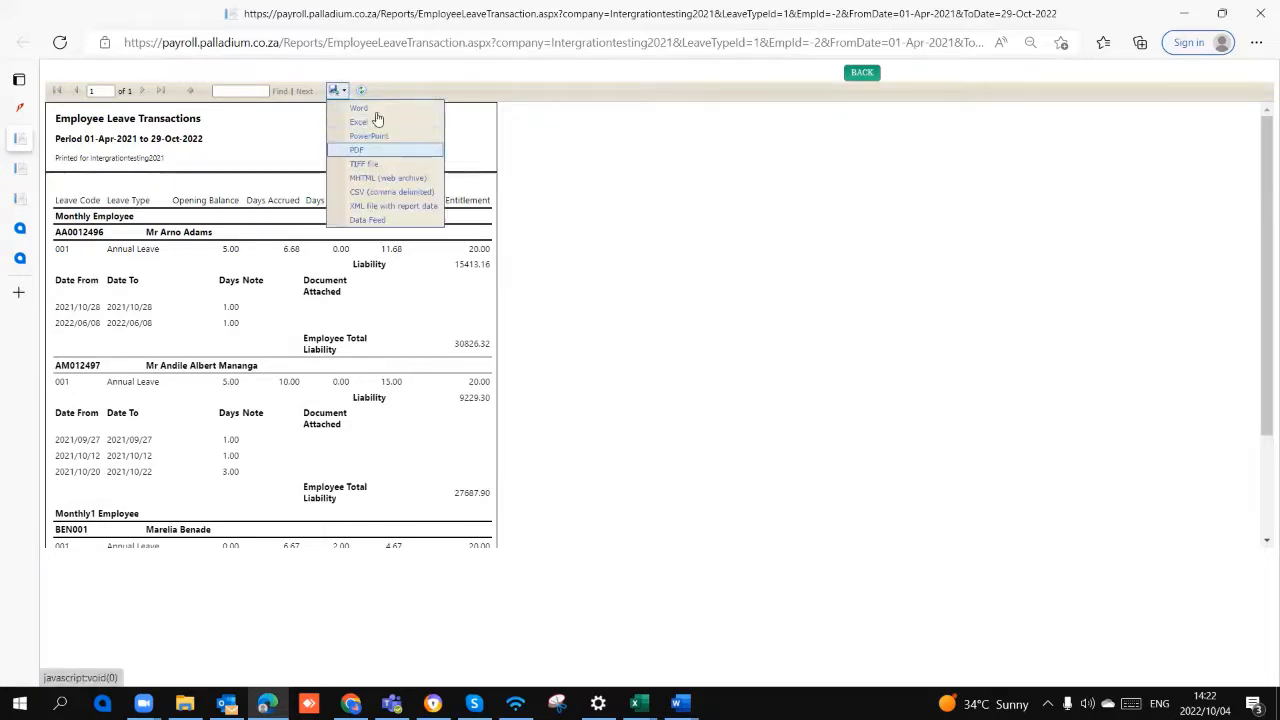
left_click(19, 108)
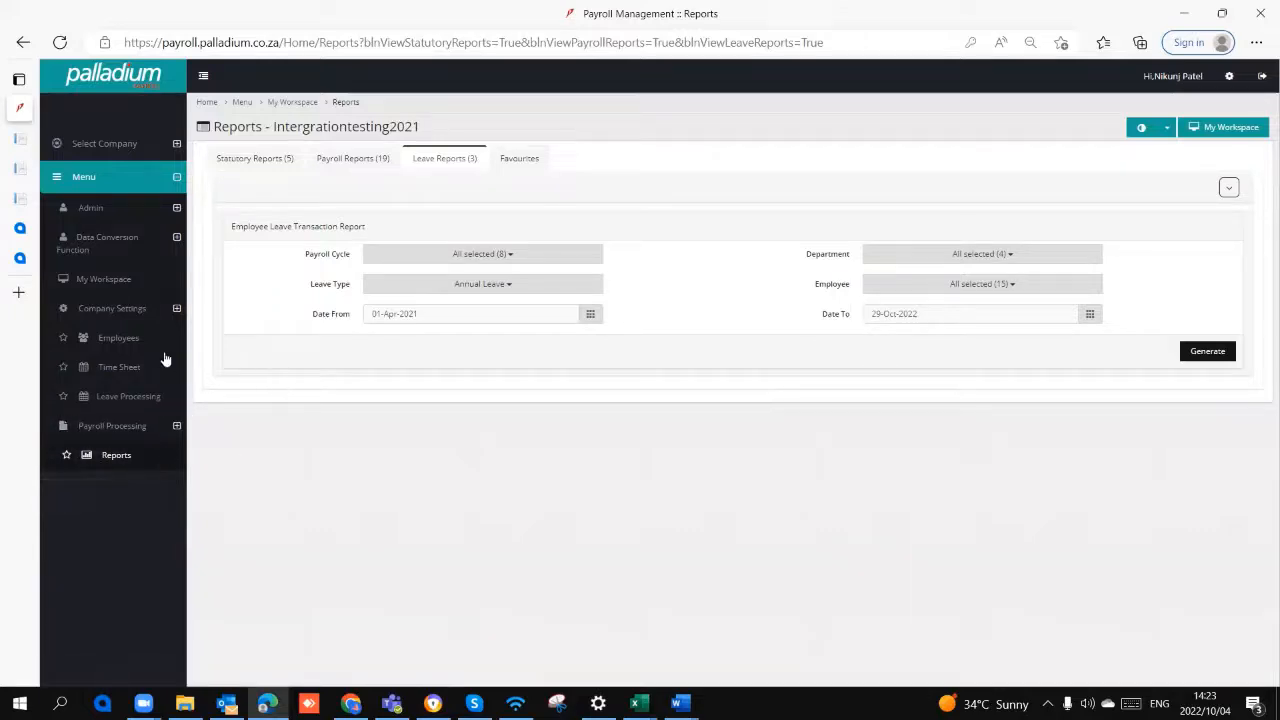
Step: Open the record of the first employee in the employee list and enable Employee Self Service with the Employee access role
left_click(130, 342)
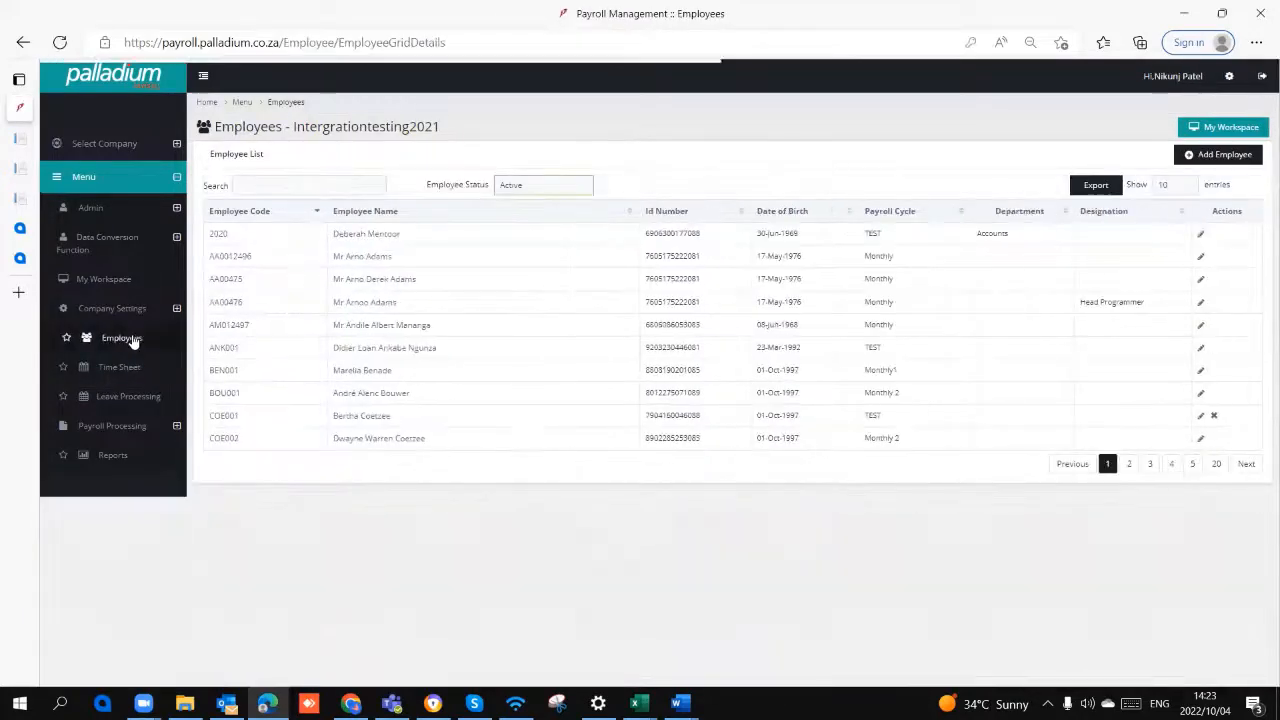
left_click(372, 236)
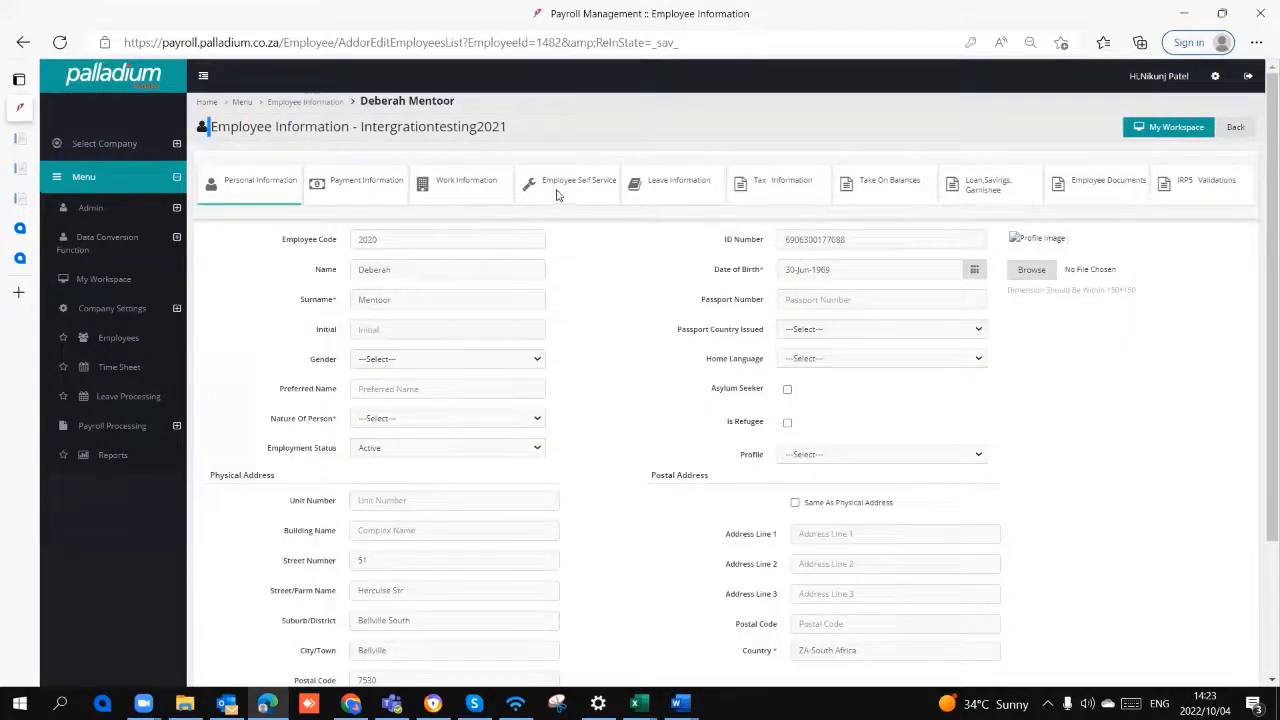
left_click(557, 190)
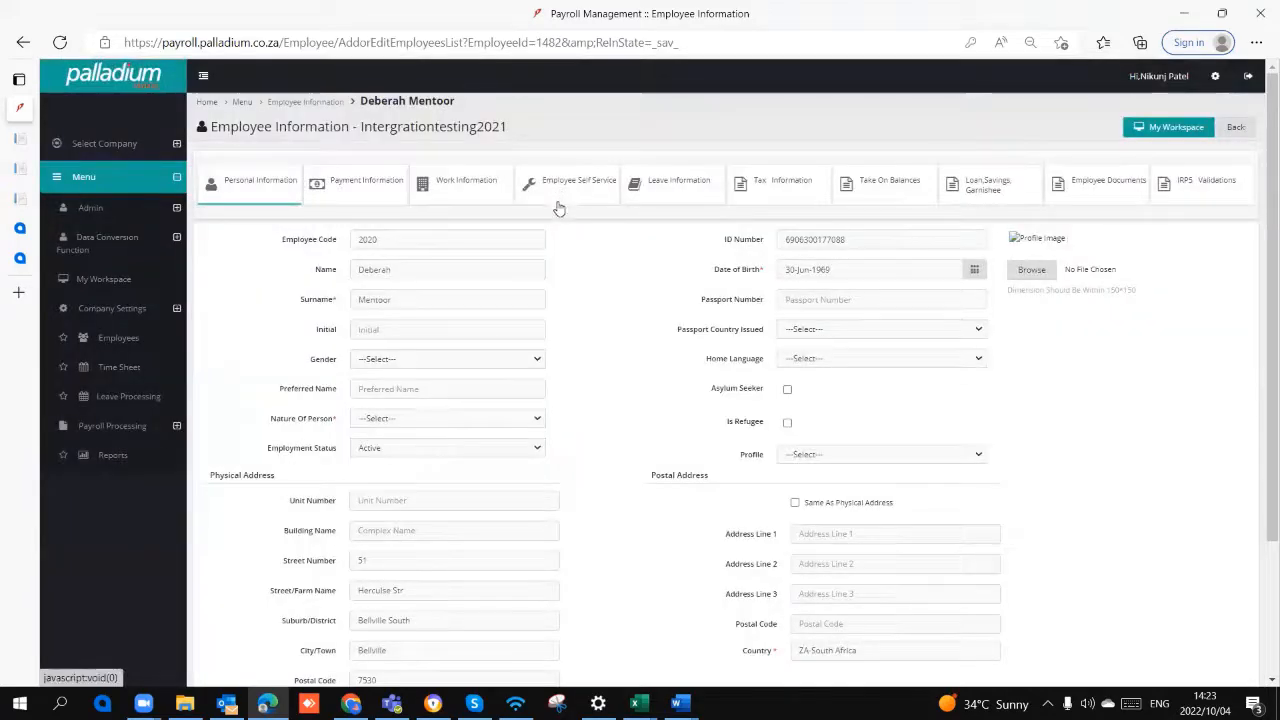
left_click(563, 199)
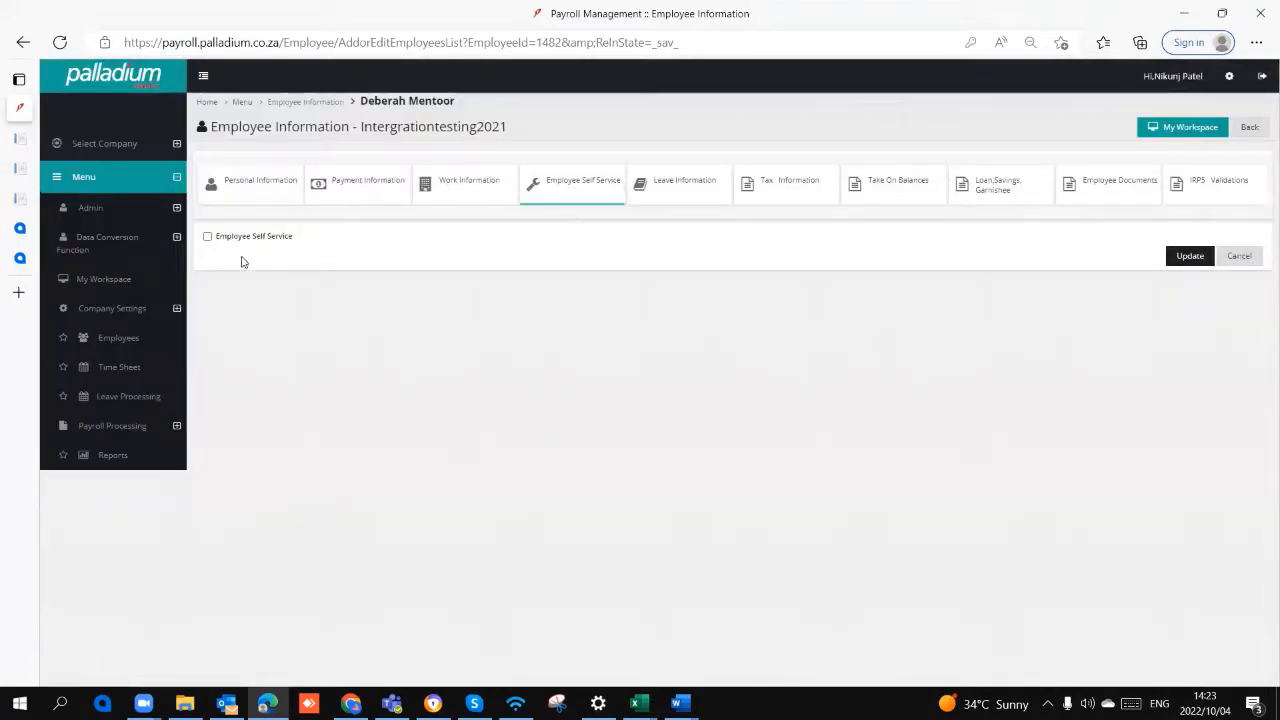
left_click(208, 238)
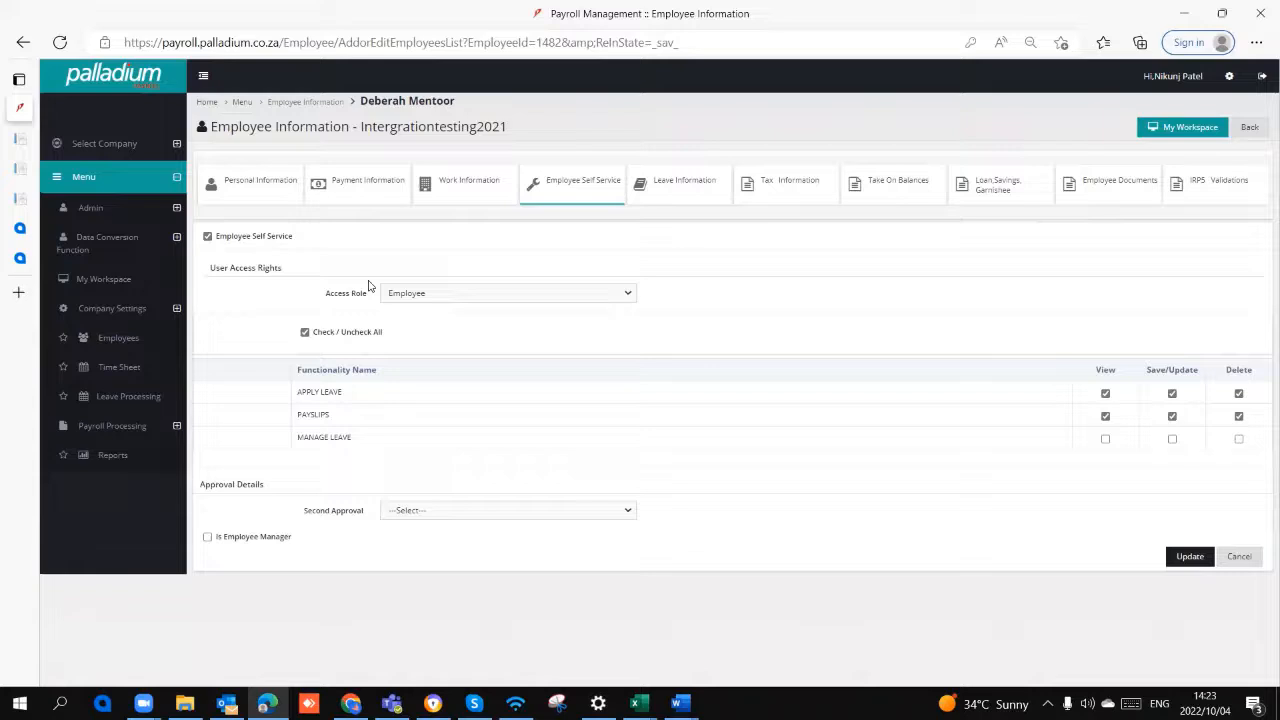
left_click(434, 300)
left_click(434, 303)
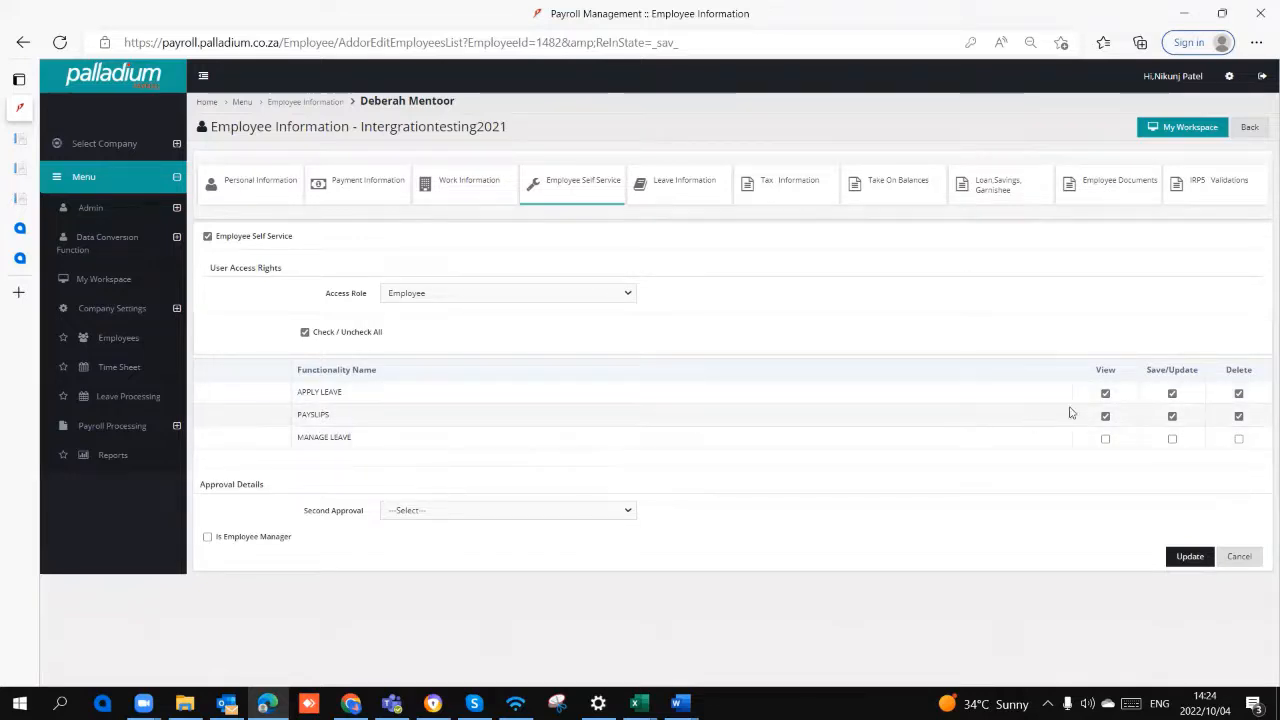
Step: Mark the employee as an employee manager and look through the employees that can be assigned
left_click(208, 537)
scroll(300, 537, "down", 2)
scroll(330, 537, "down", 3)
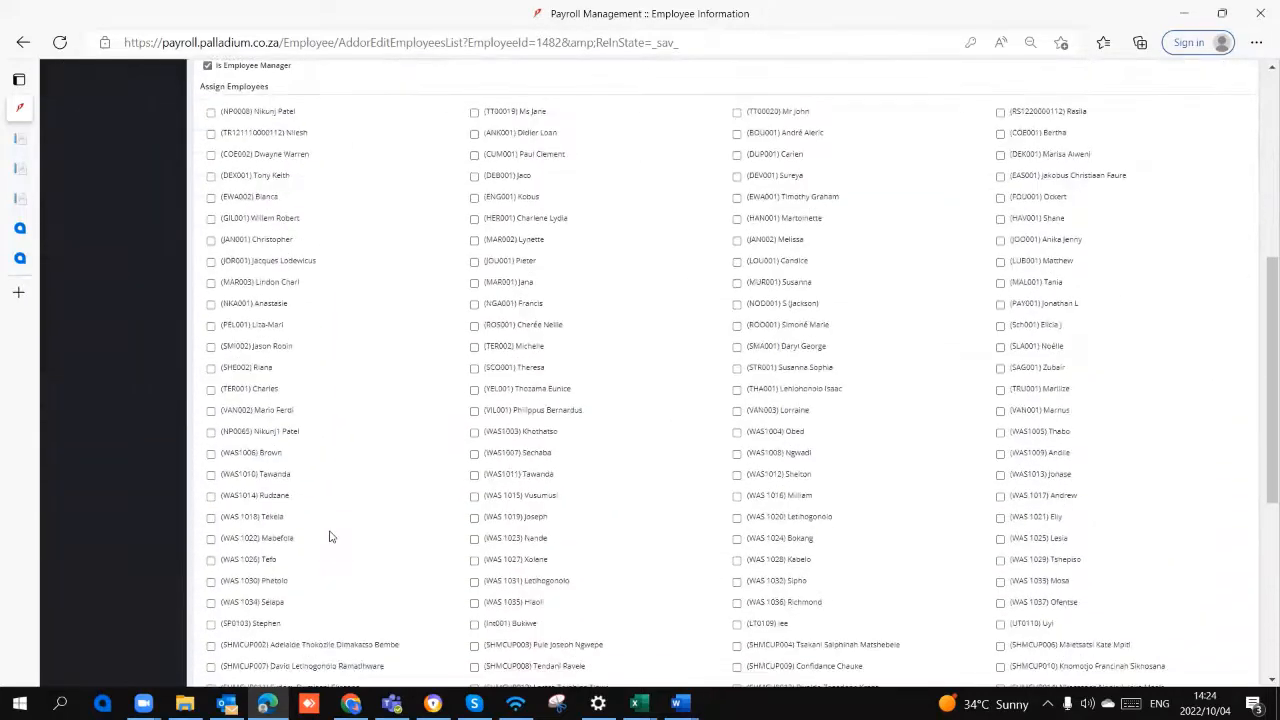
scroll(329, 534, "up", 2)
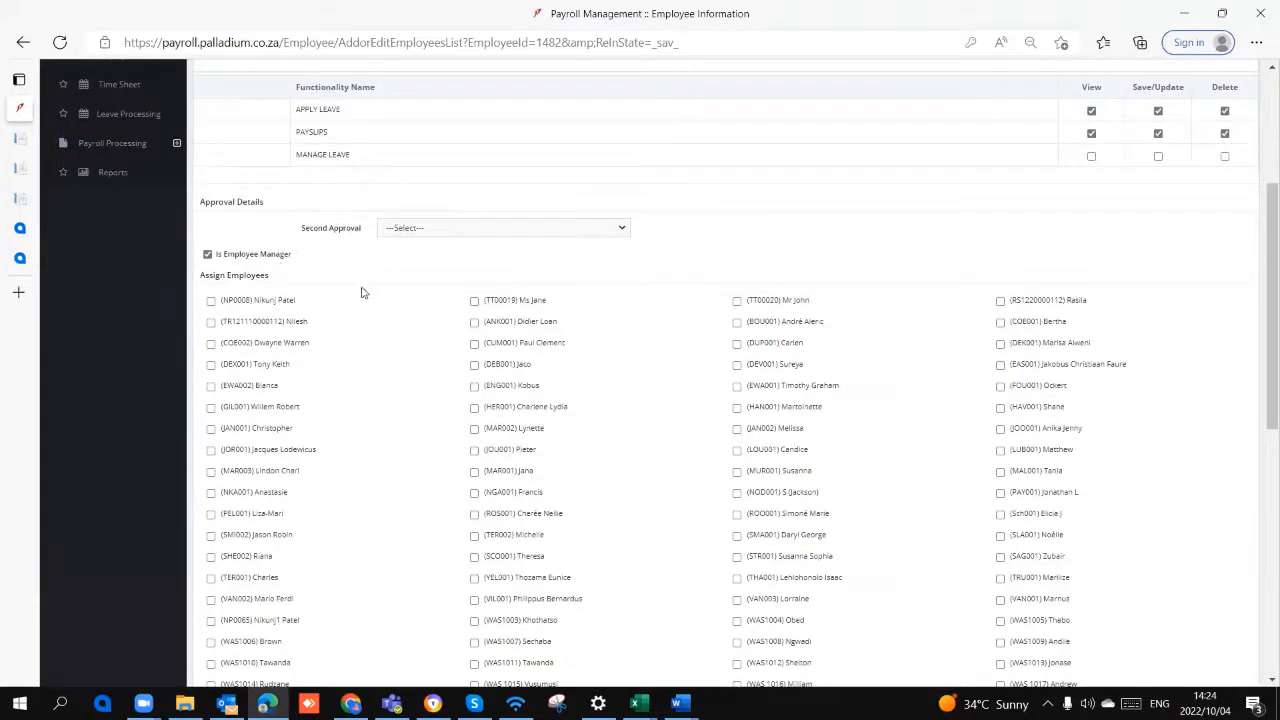
scroll(363, 292, "up", 3)
scroll(409, 443, "down", 2)
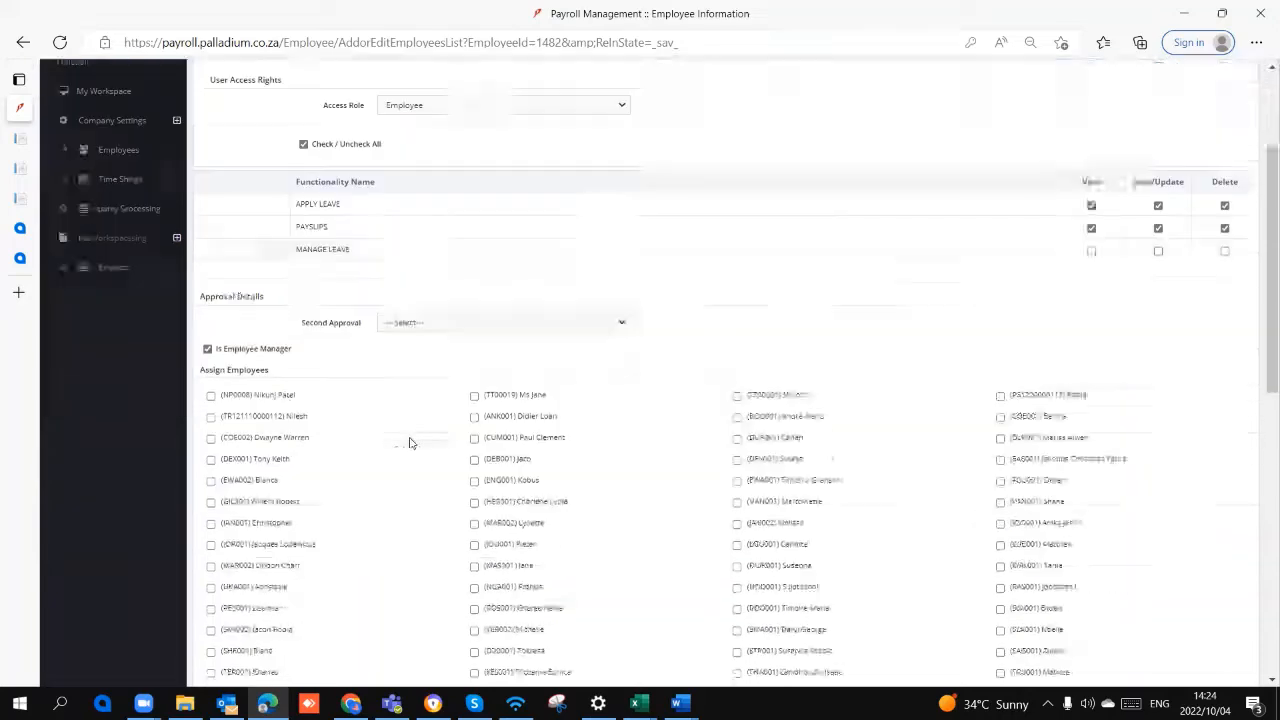
scroll(409, 443, "down", 2)
Step: Try assigning three employees to the manager and clear two of those assignments again
left_click(474, 313)
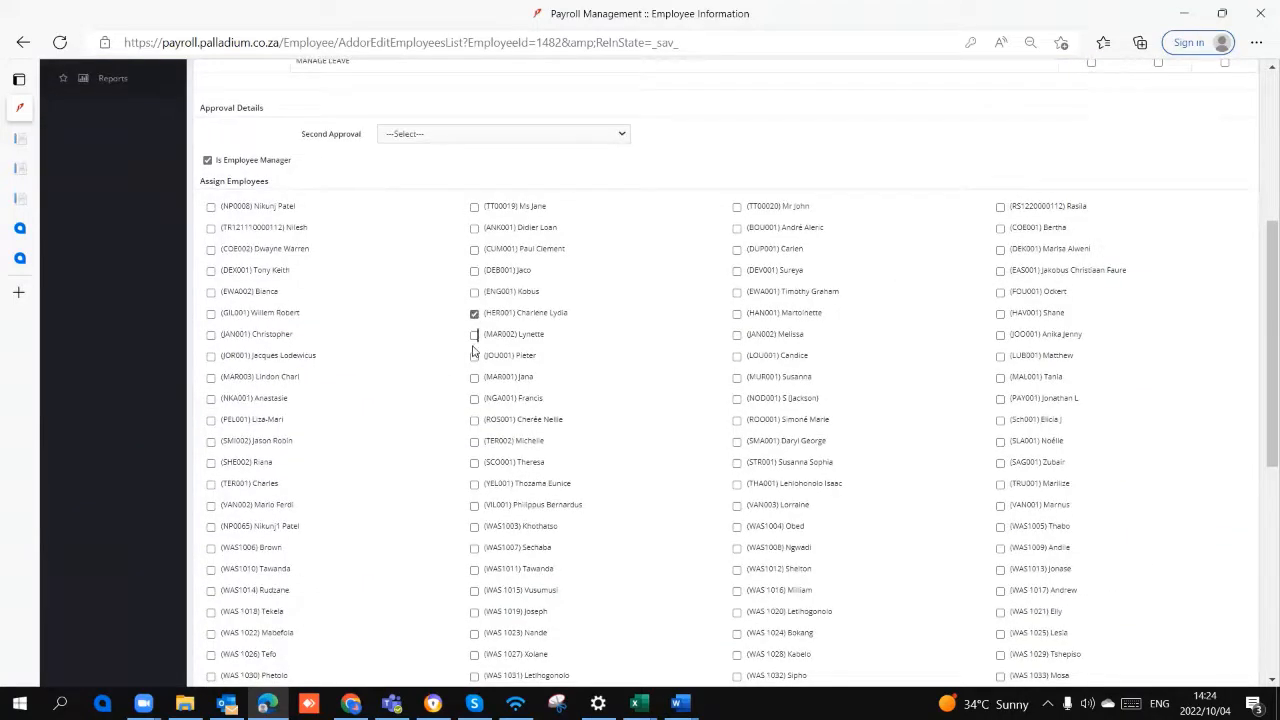
left_click(474, 356)
left_click(737, 357)
left_click(475, 358)
left_click(475, 314)
Step: Check the employees available as Second Approval in the self-service approval details
scroll(460, 350, "up", 5)
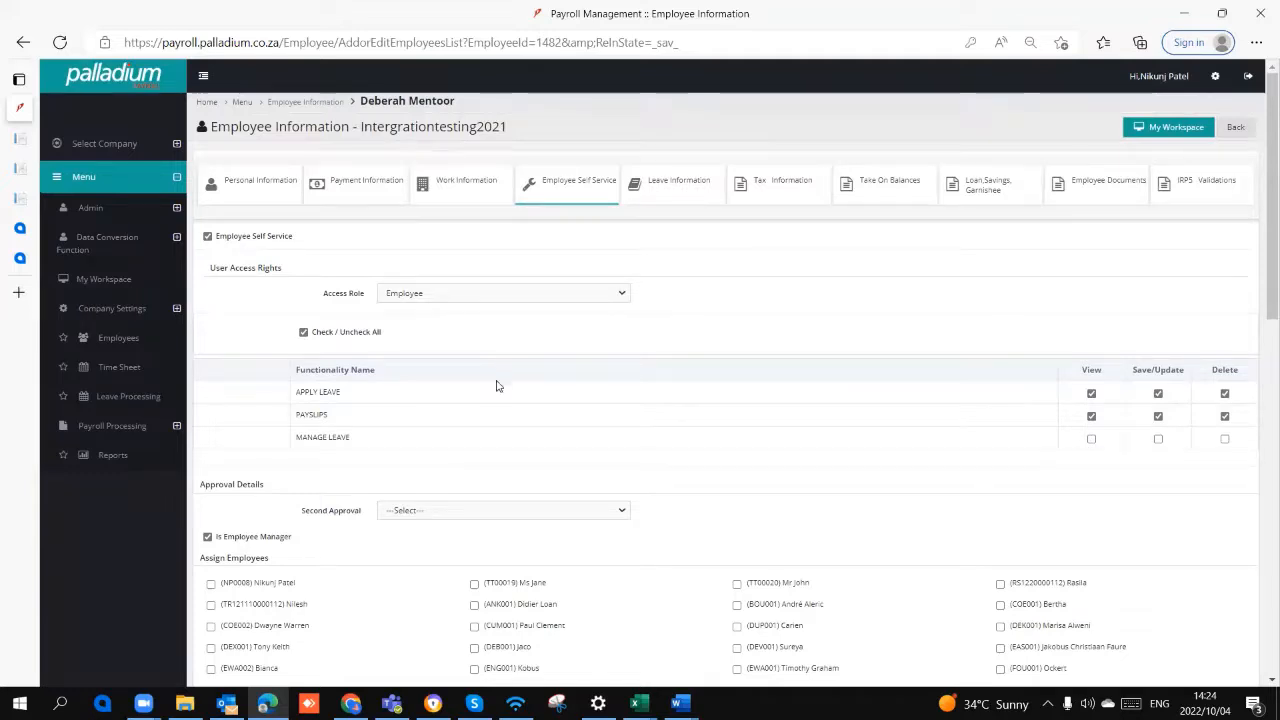
scroll(498, 350, "down", 2)
left_click(502, 328)
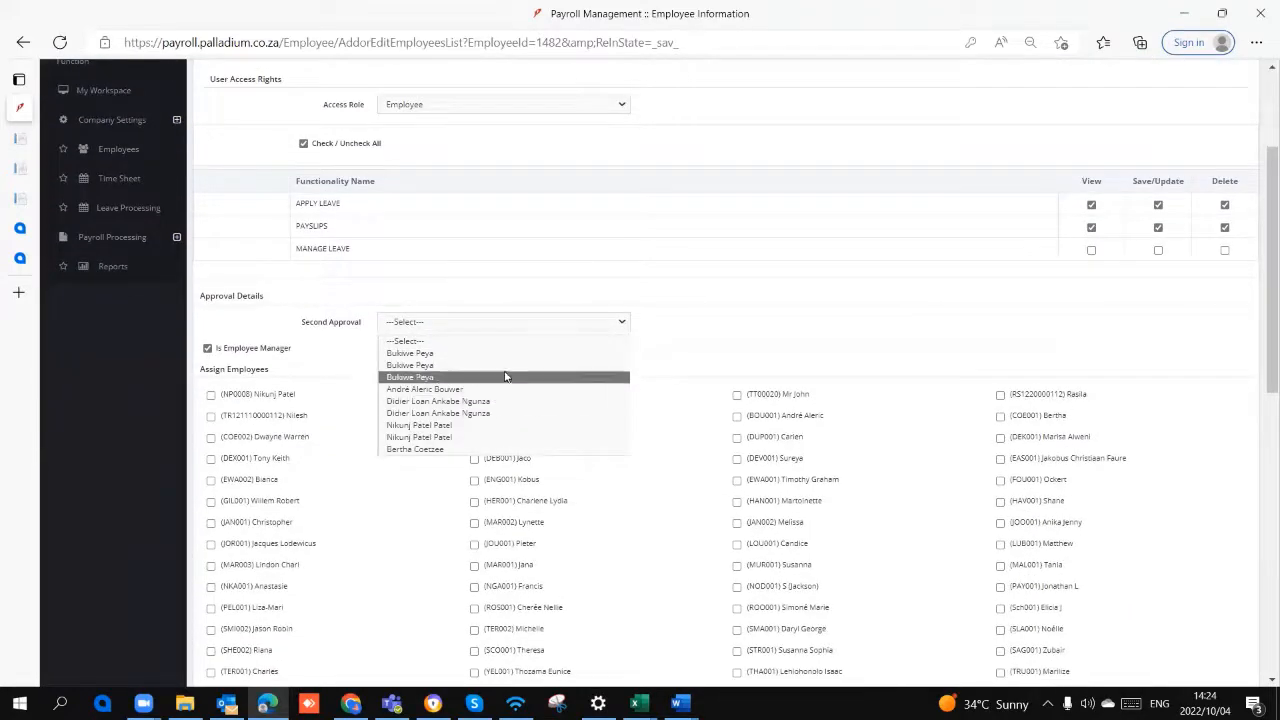
scroll(729, 329, "up", 2)
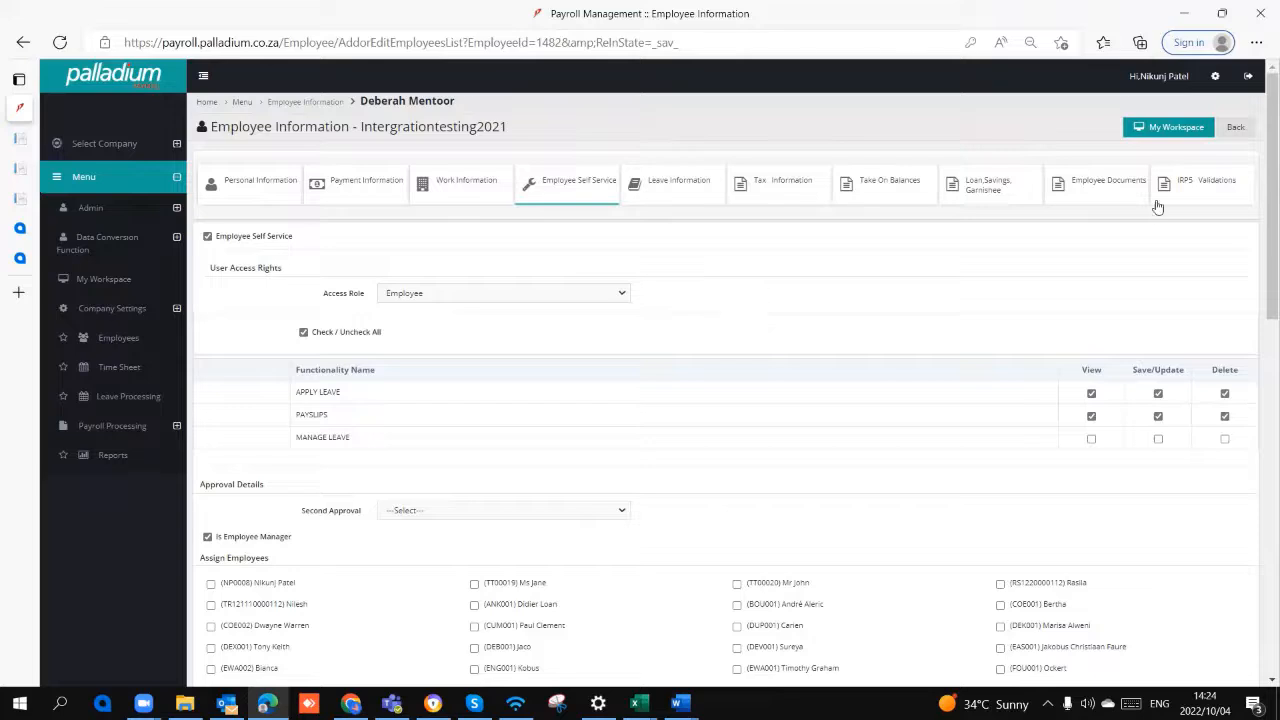
Step: Log out and log back in with the saved credentials, selecting the first Intergrationtesting2021 entry with the Employee role
left_click(1248, 77)
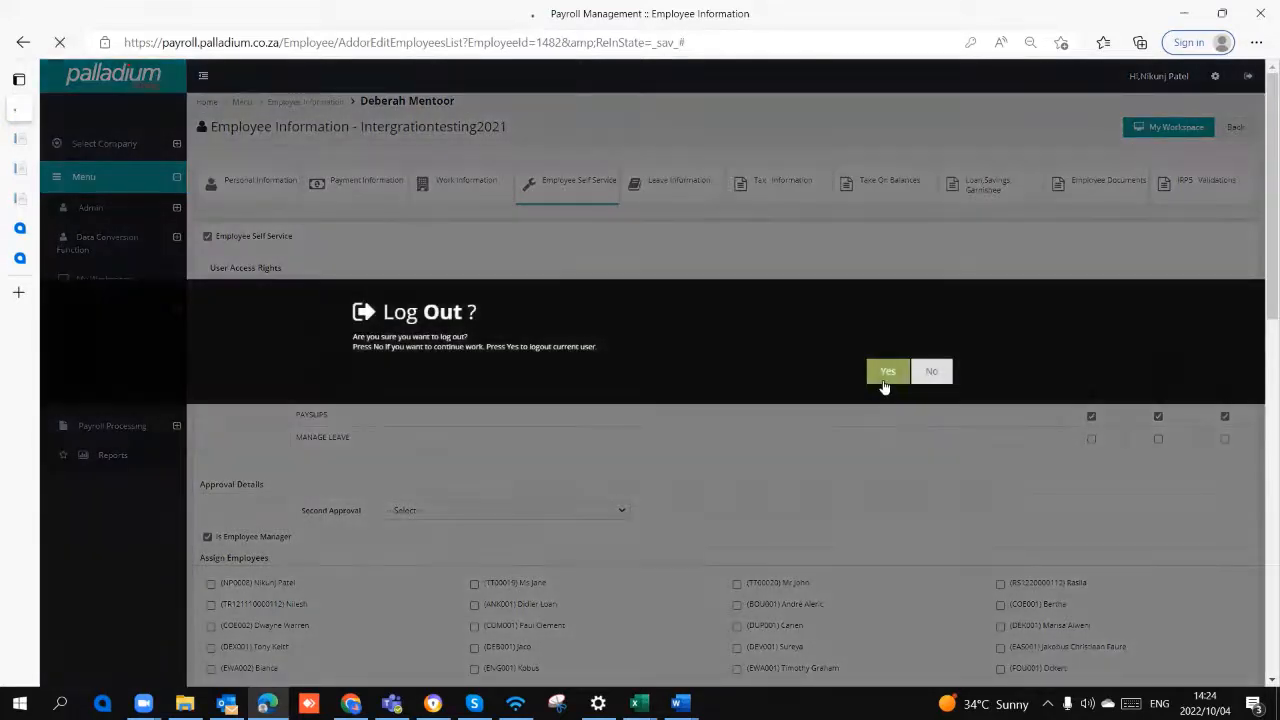
left_click(885, 373)
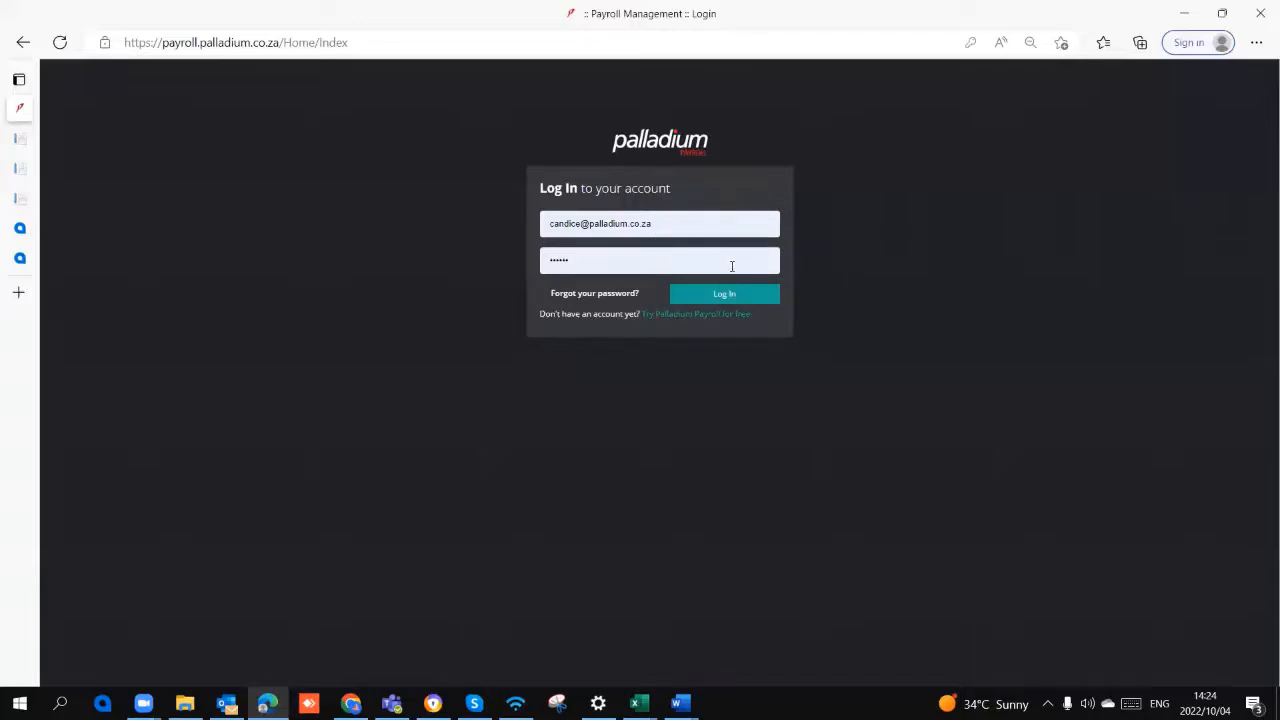
left_click(749, 293)
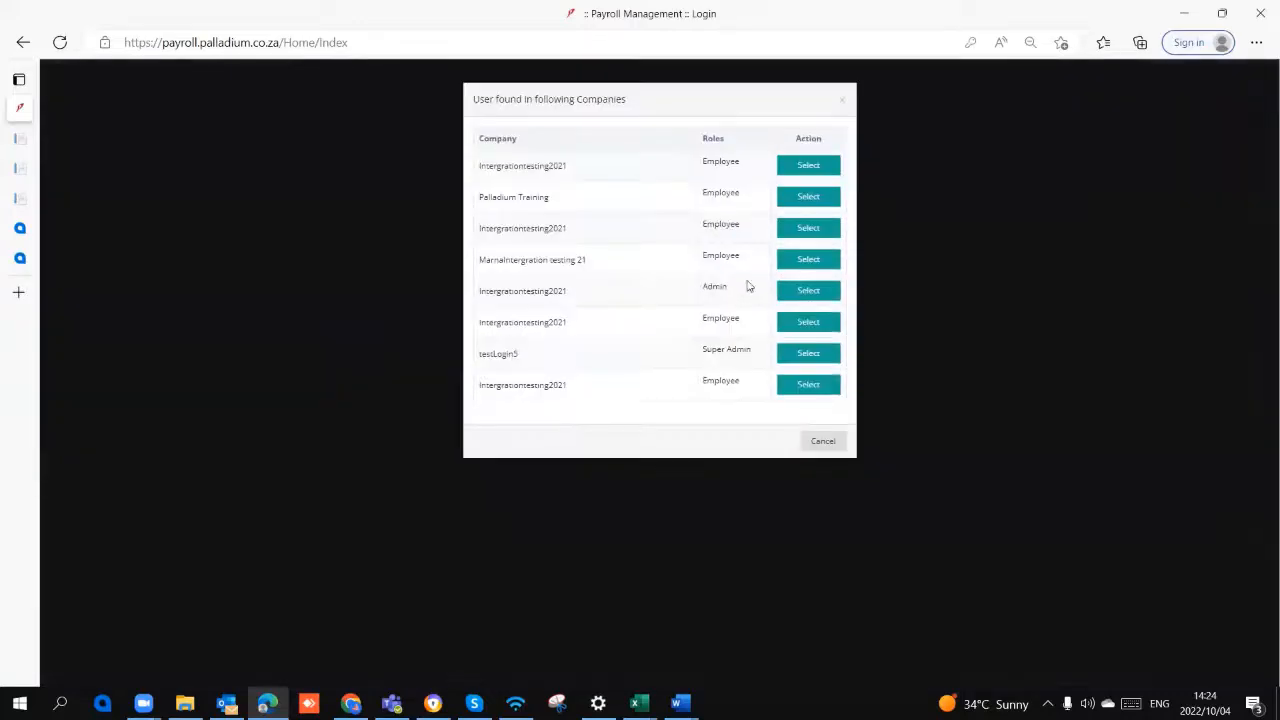
left_click(805, 167)
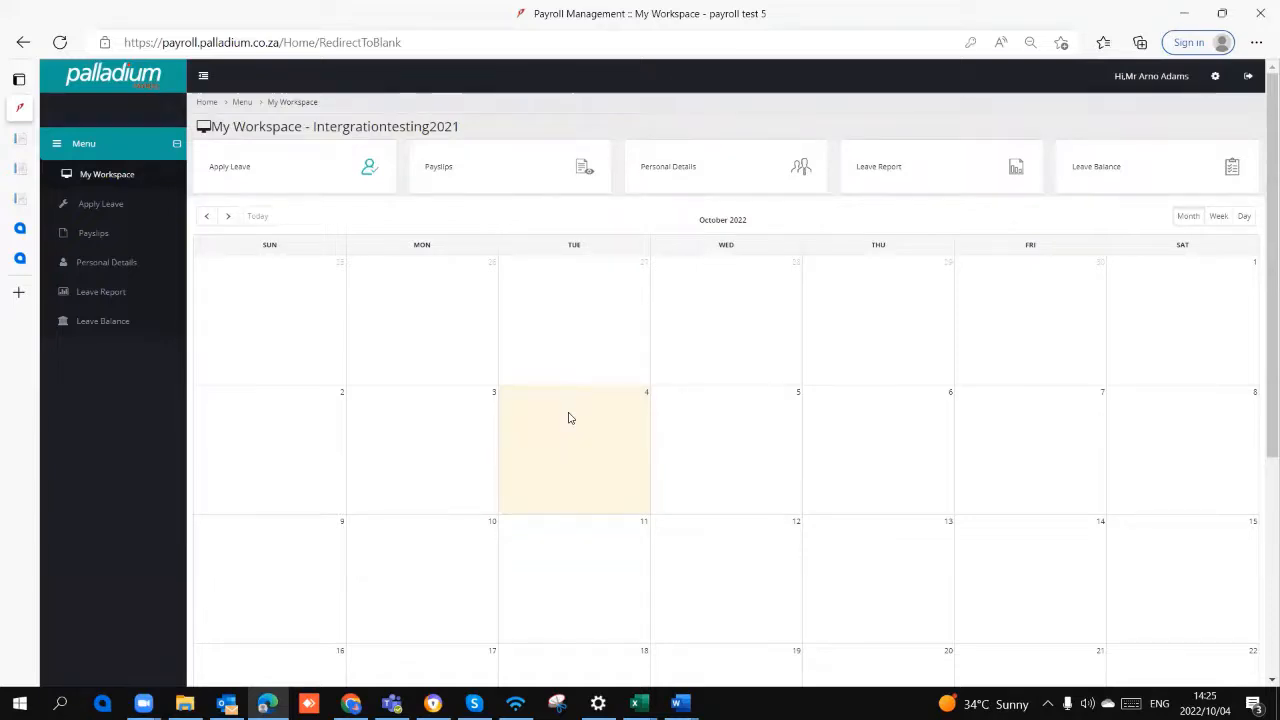
Step: Show the event title prompt for 4 October 2022 in the workspace calendar, dismiss it and open the employee's Leave Report
left_click(608, 394)
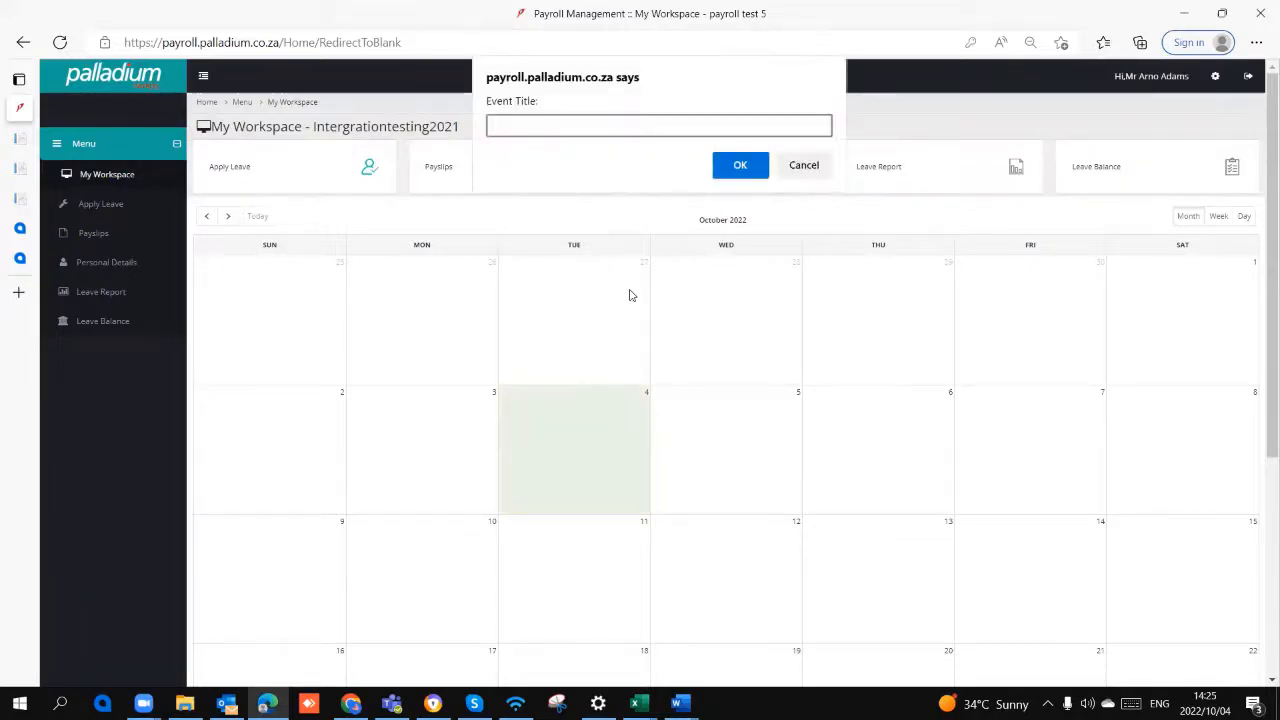
left_click(804, 167)
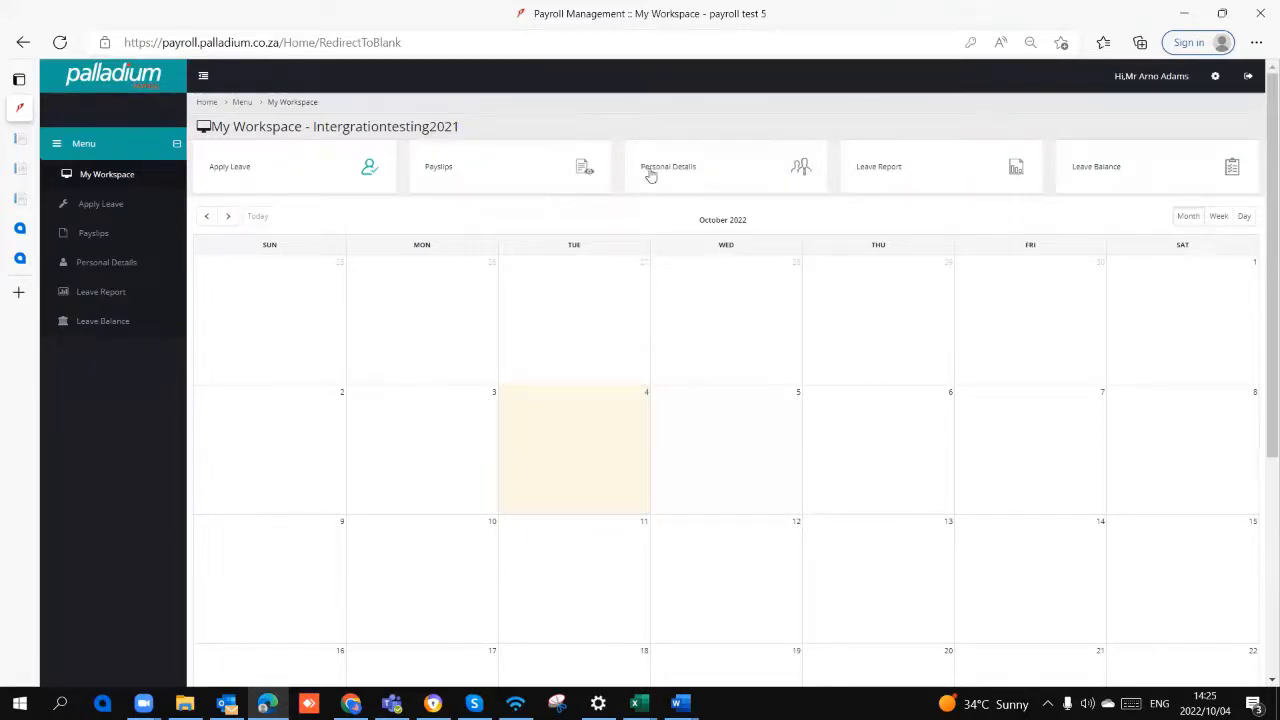
left_click(887, 170)
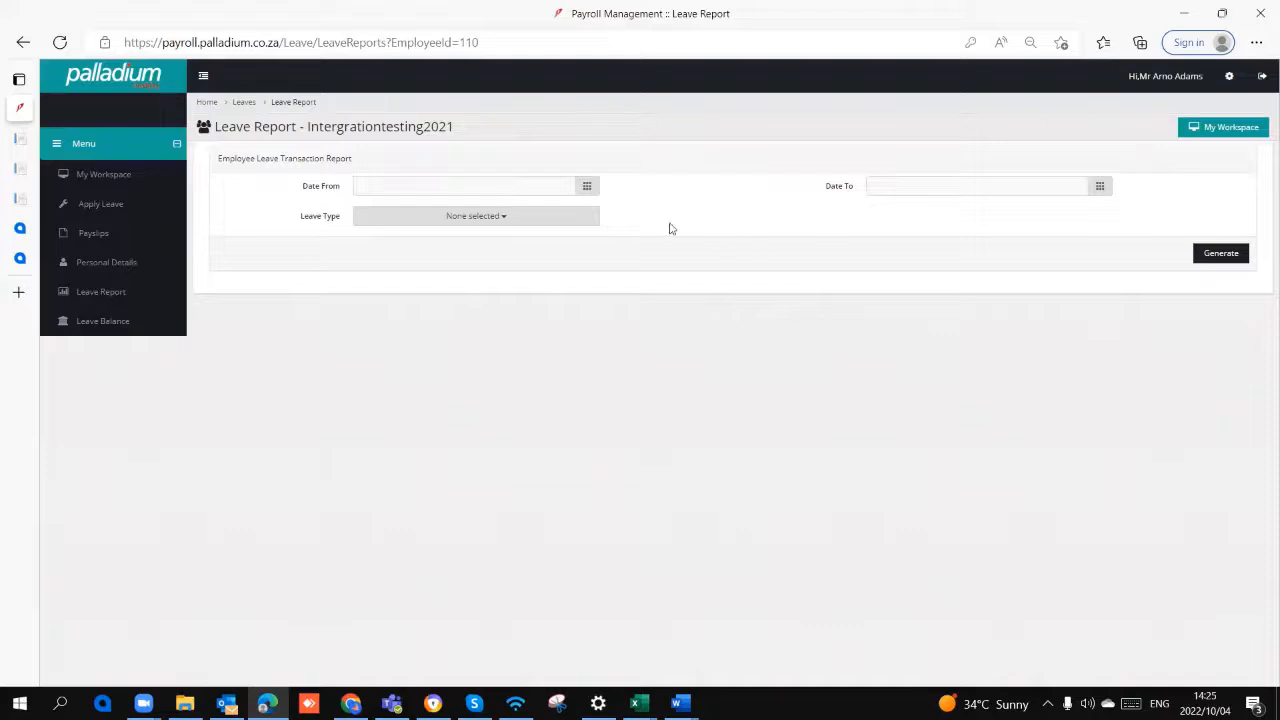
Step: Open the employee's leave applications and check the leave balance for Annual Leave
left_click(120, 205)
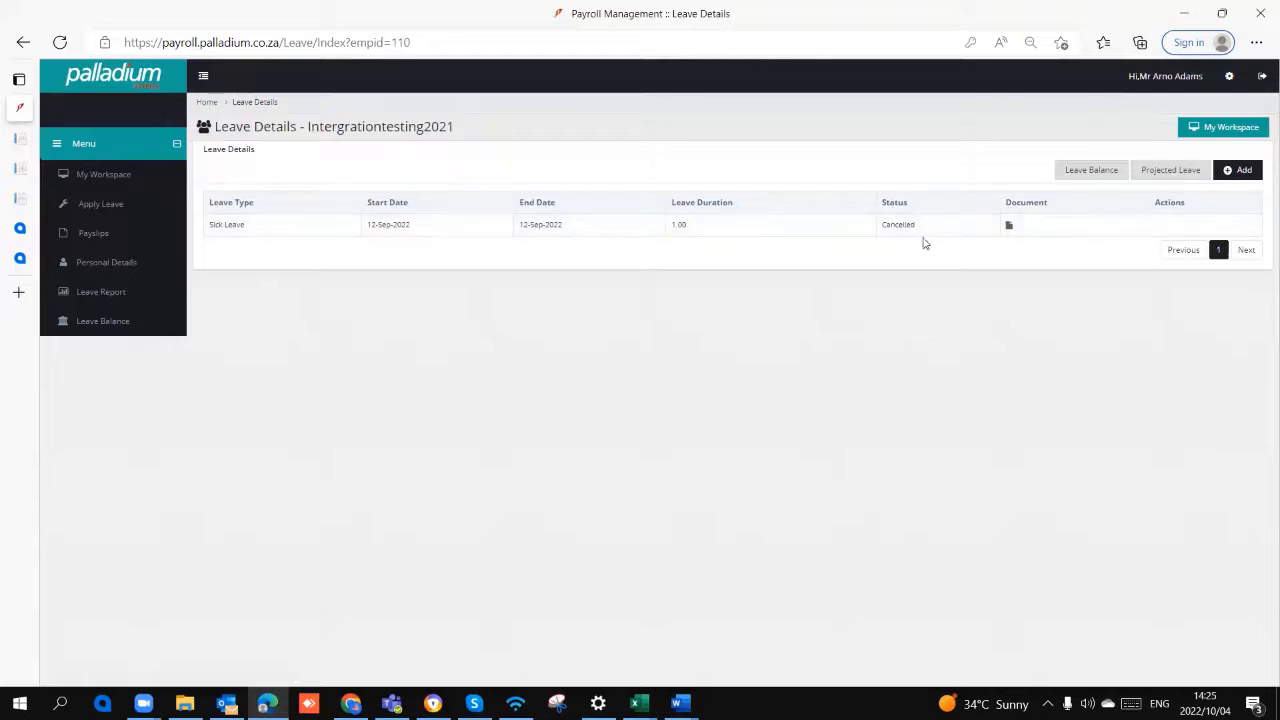
left_click(1086, 172)
left_click(672, 138)
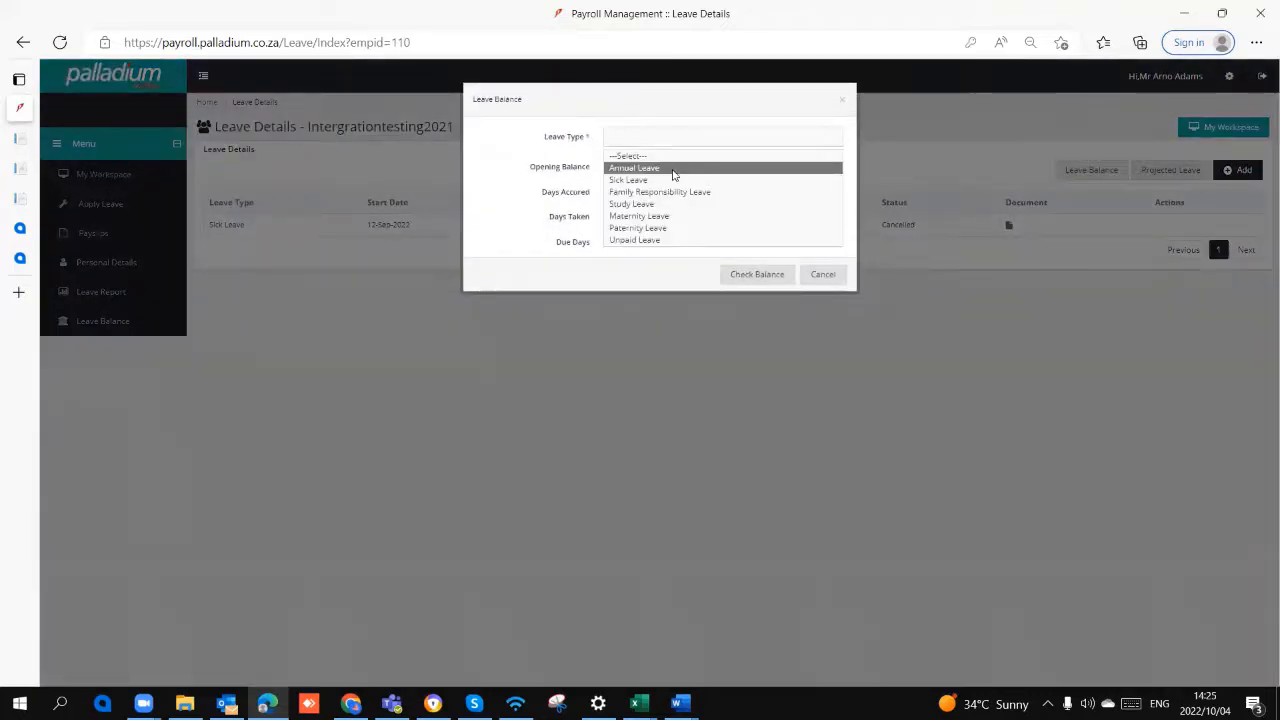
left_click(673, 170)
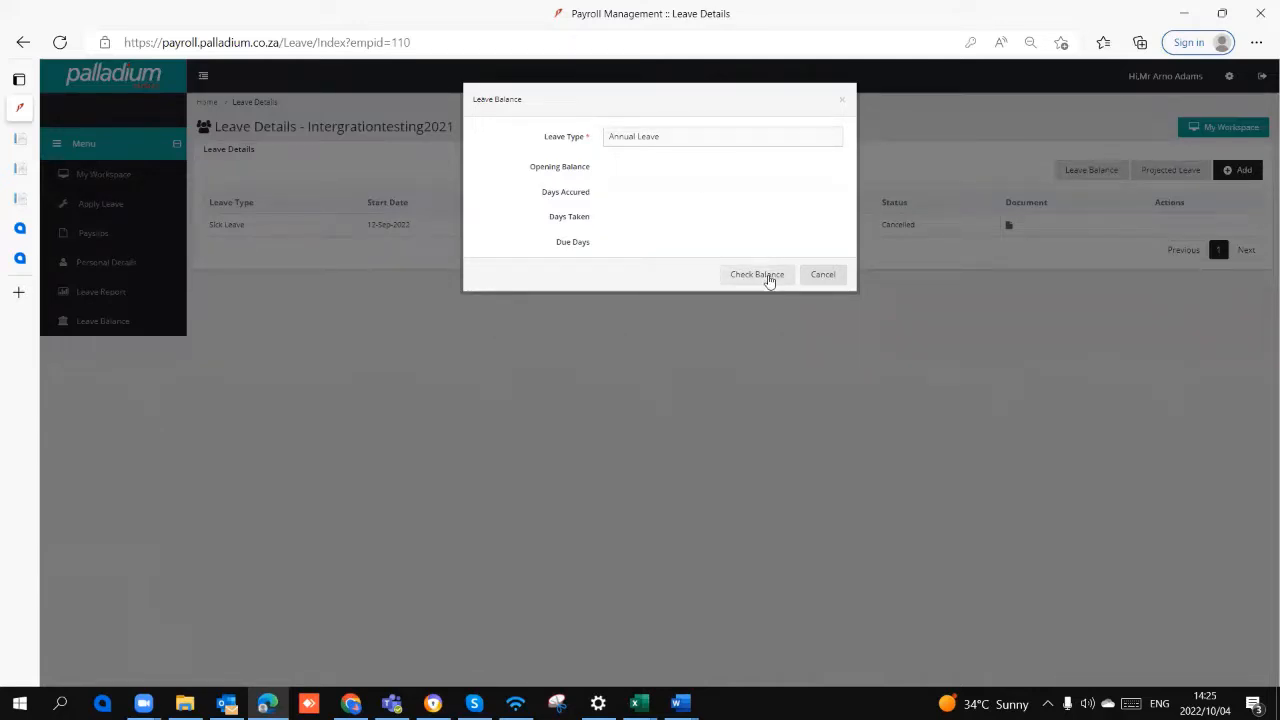
left_click(768, 279)
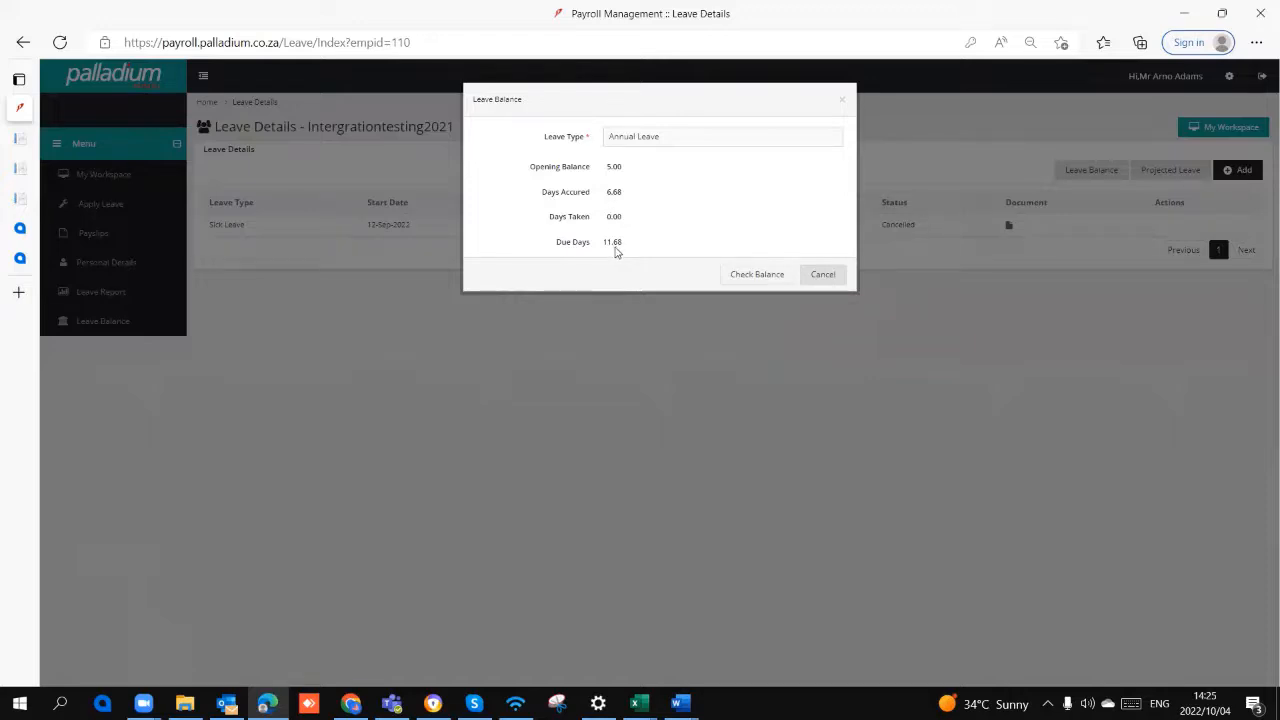
left_click(818, 276)
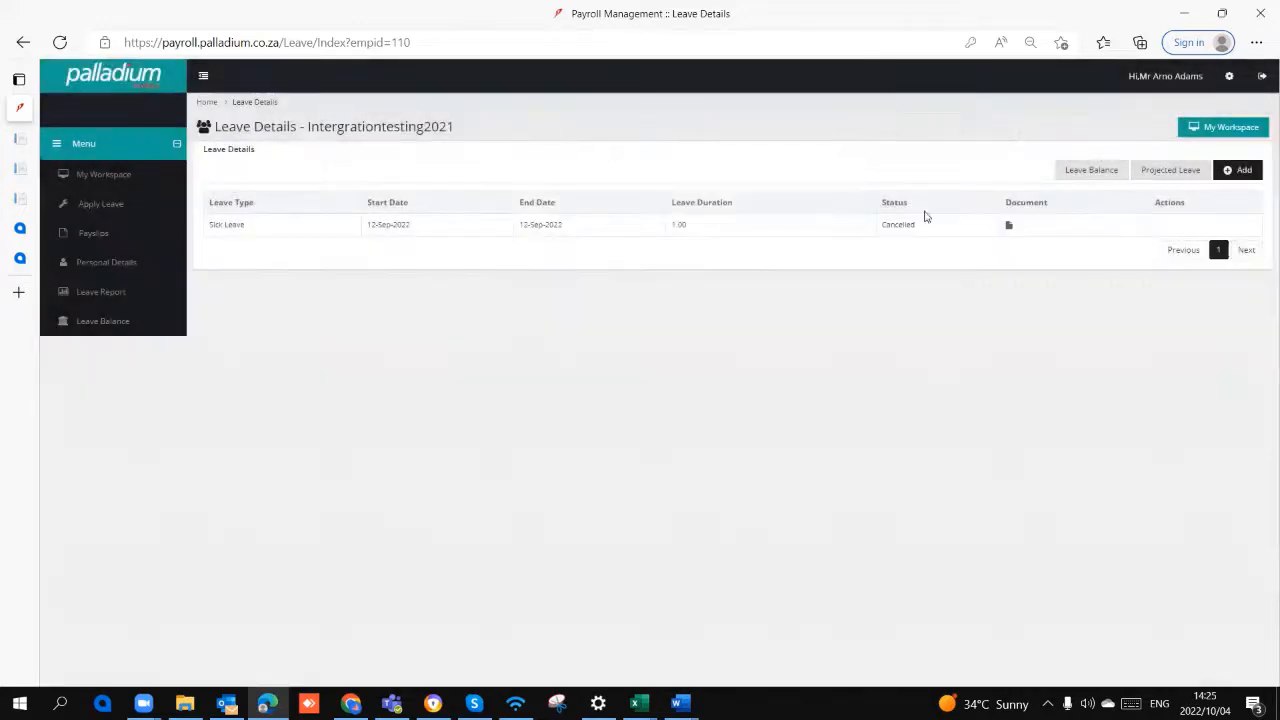
Step: Open the Projected Leave calculation and set the projected date to 28-Feb-2022
left_click(702, 174)
double_click(721, 201)
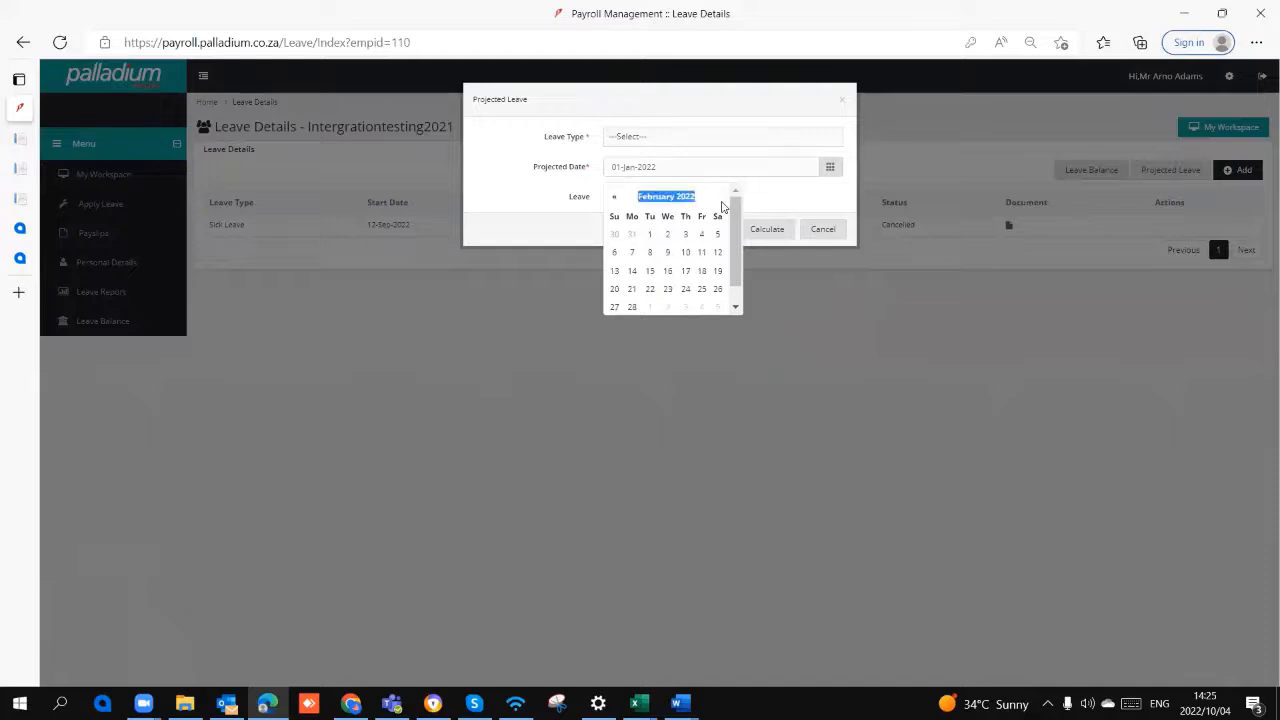
double_click(722, 203)
double_click(722, 202)
left_click(721, 202)
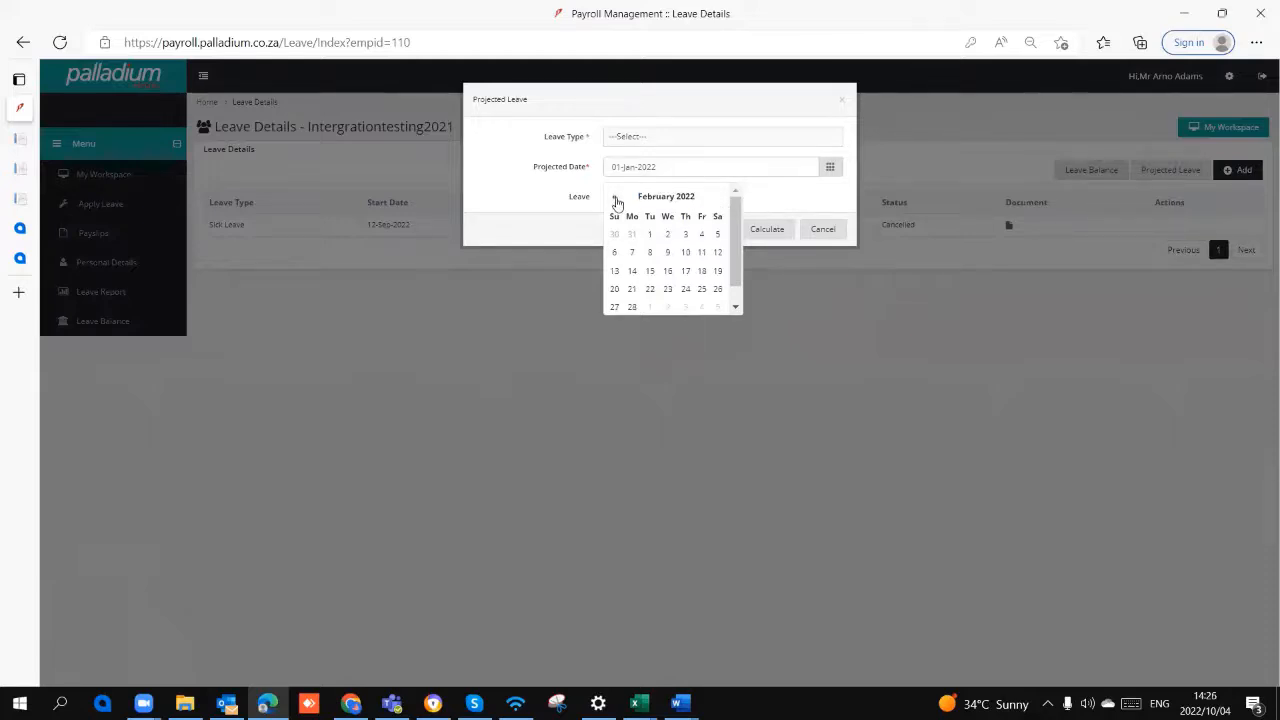
left_click(616, 202)
left_click(721, 197)
left_click(632, 307)
left_click(754, 231)
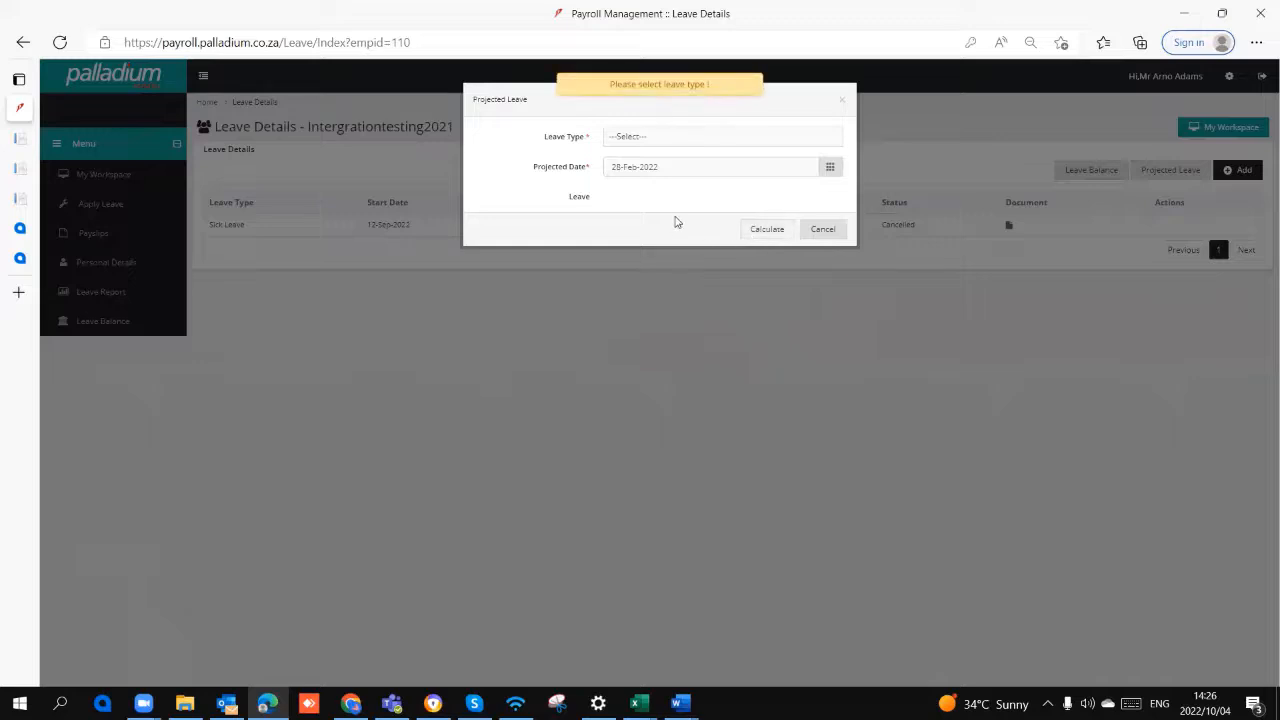
Step: Calculate the projected leave for the Annual Leave type and close the calculation
left_click(664, 142)
left_click(662, 170)
left_click(762, 234)
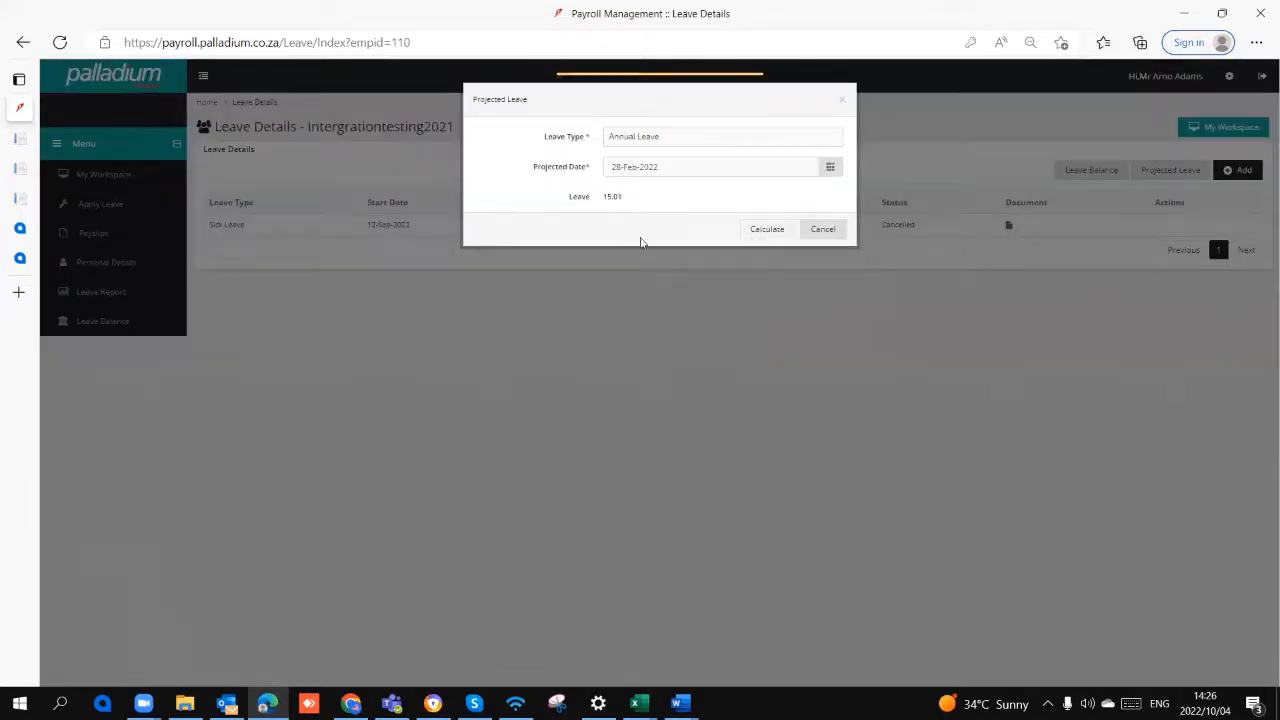
left_click(820, 229)
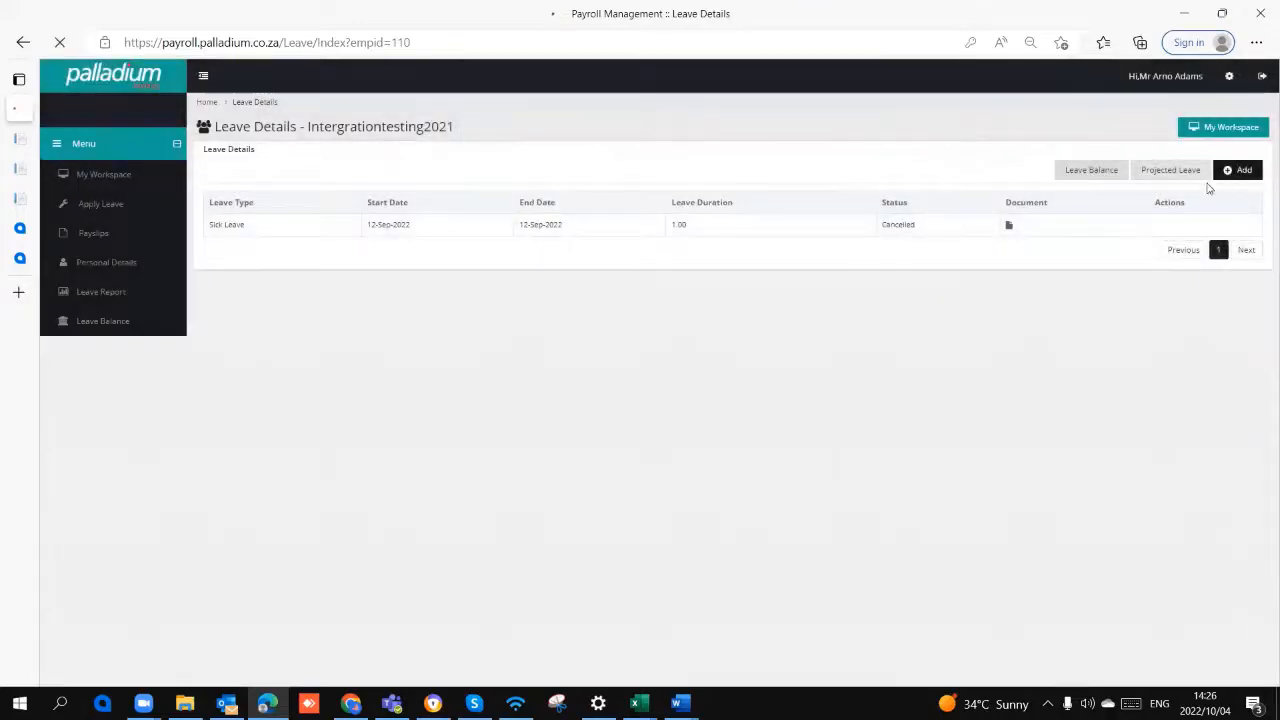
Step: Open a new leave application, review the available leave types and select Annual Leave
left_click(1230, 172)
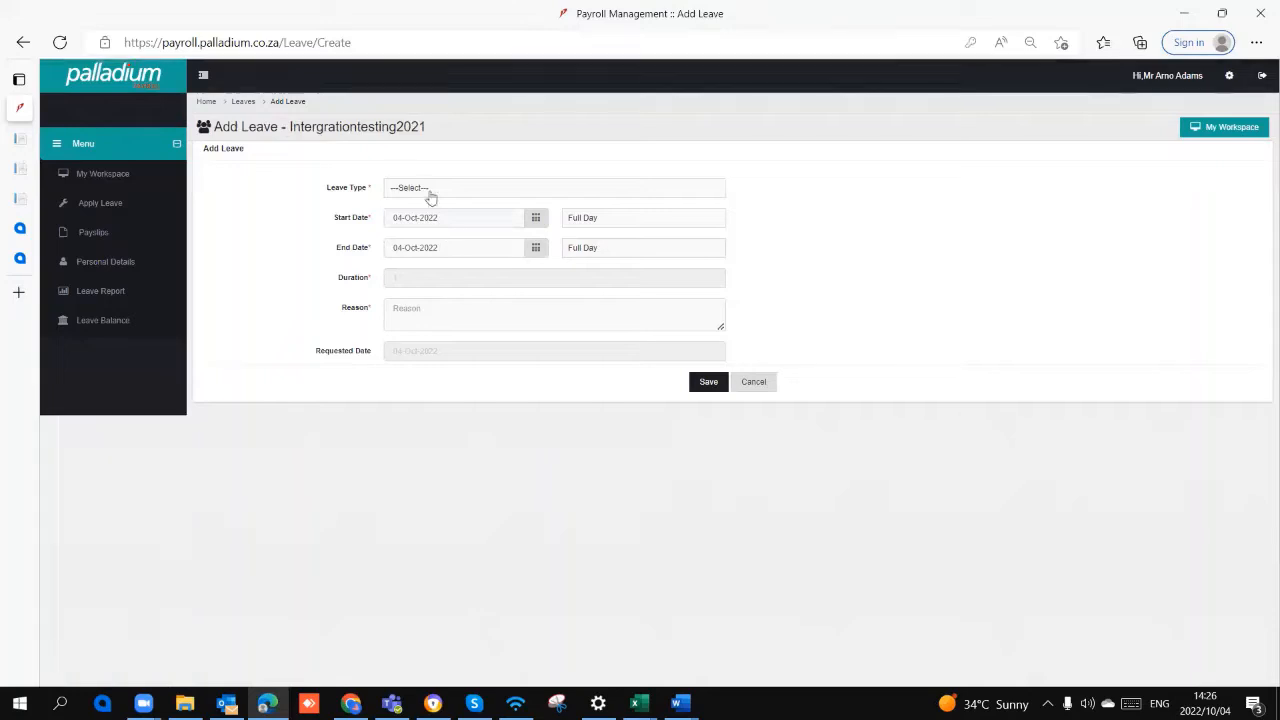
left_click(429, 190)
left_click(435, 224)
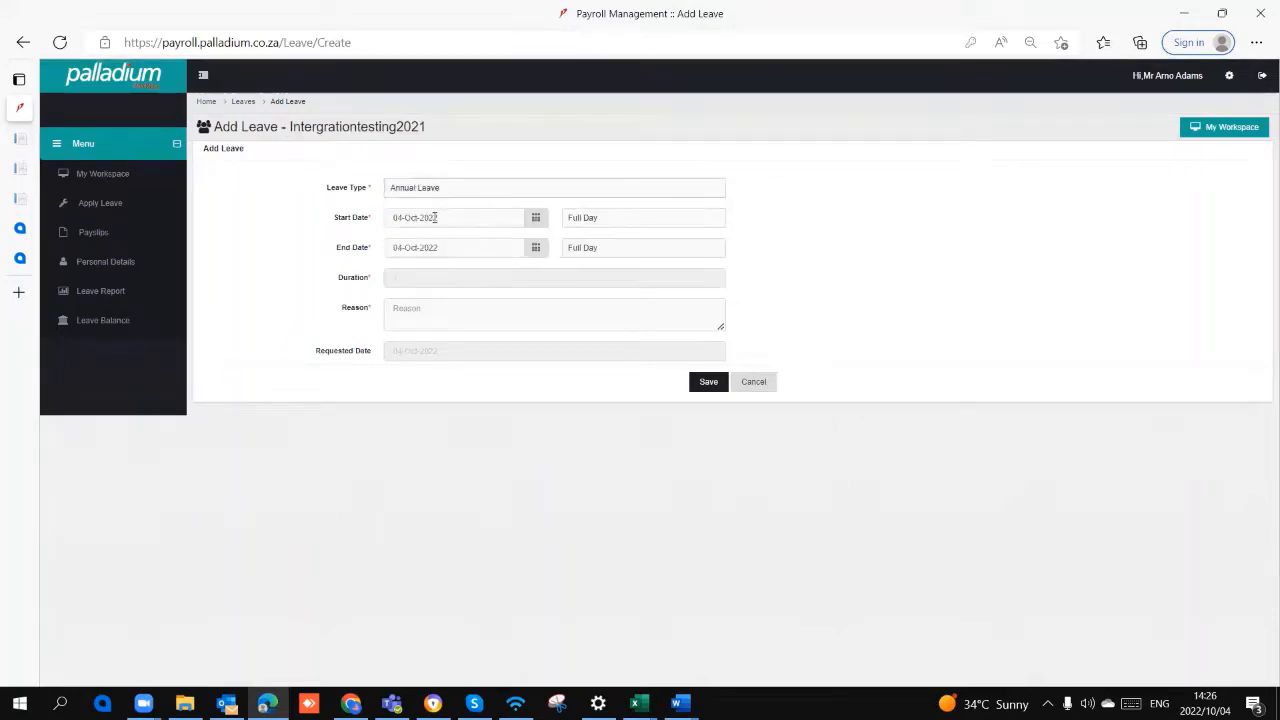
left_click(451, 190)
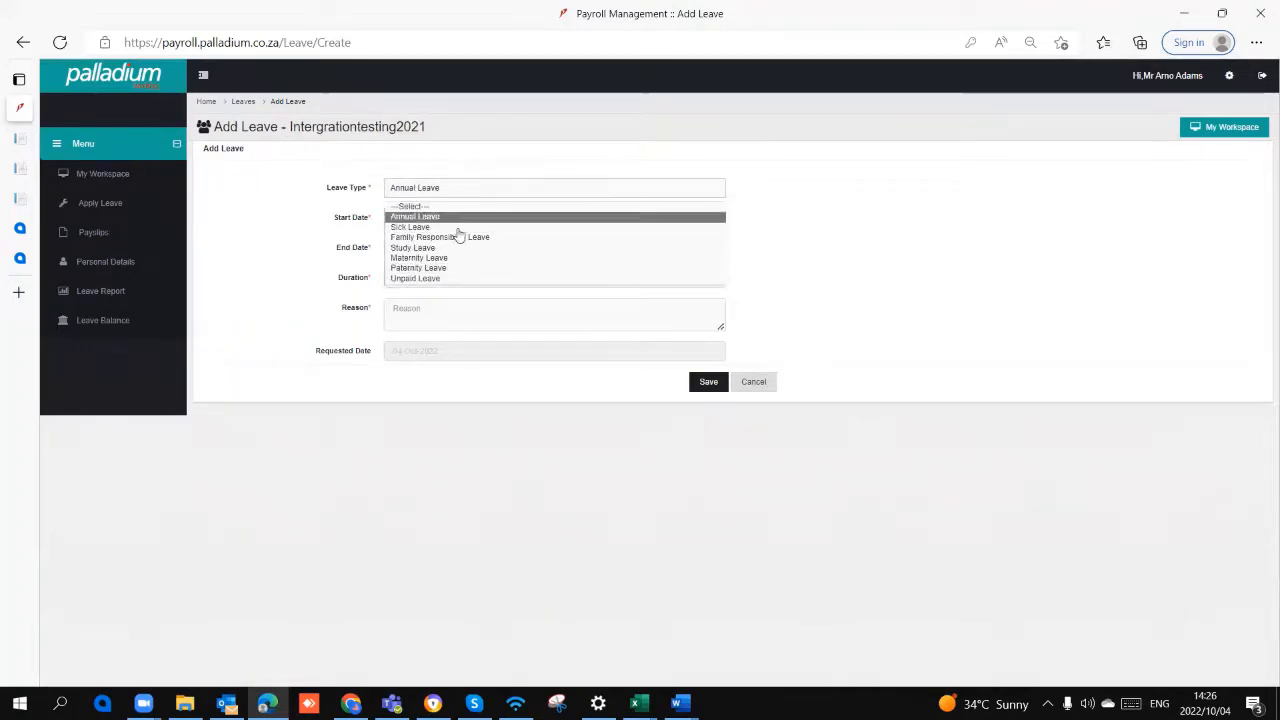
left_click(460, 217)
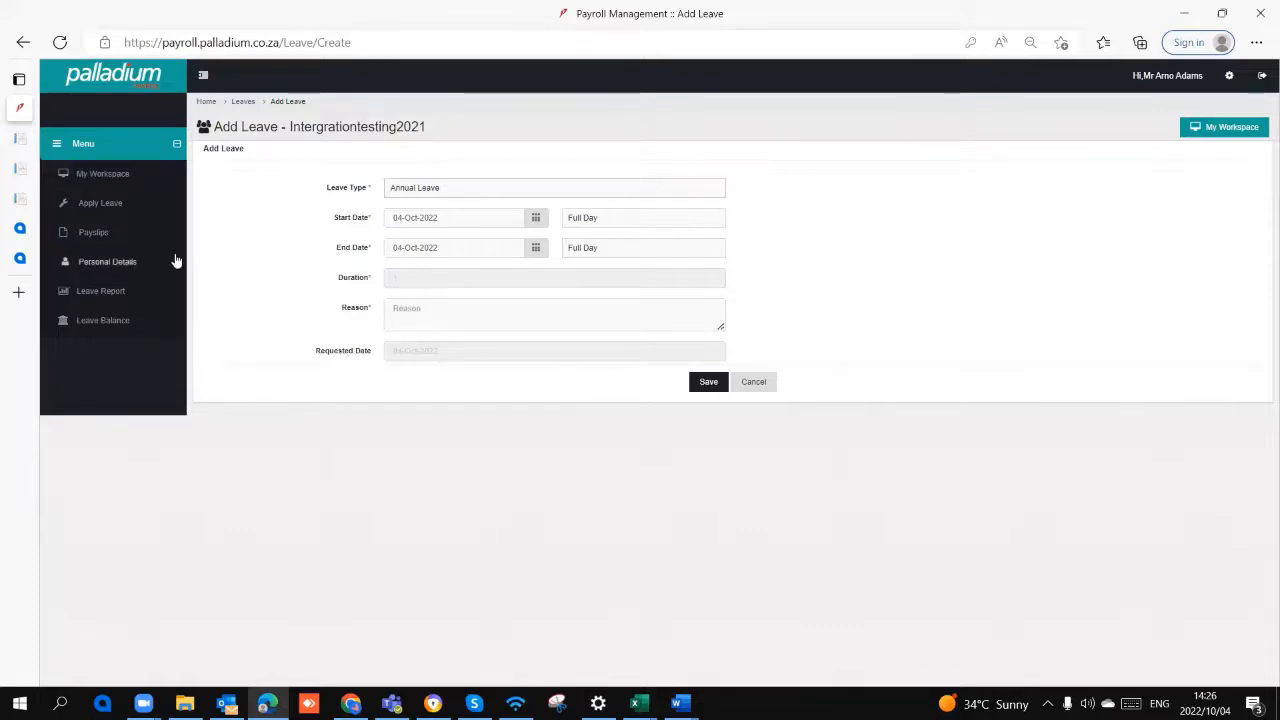
Step: View the employee's payslips, and the personal, payment, tax and document sections of the personal details
left_click(103, 240)
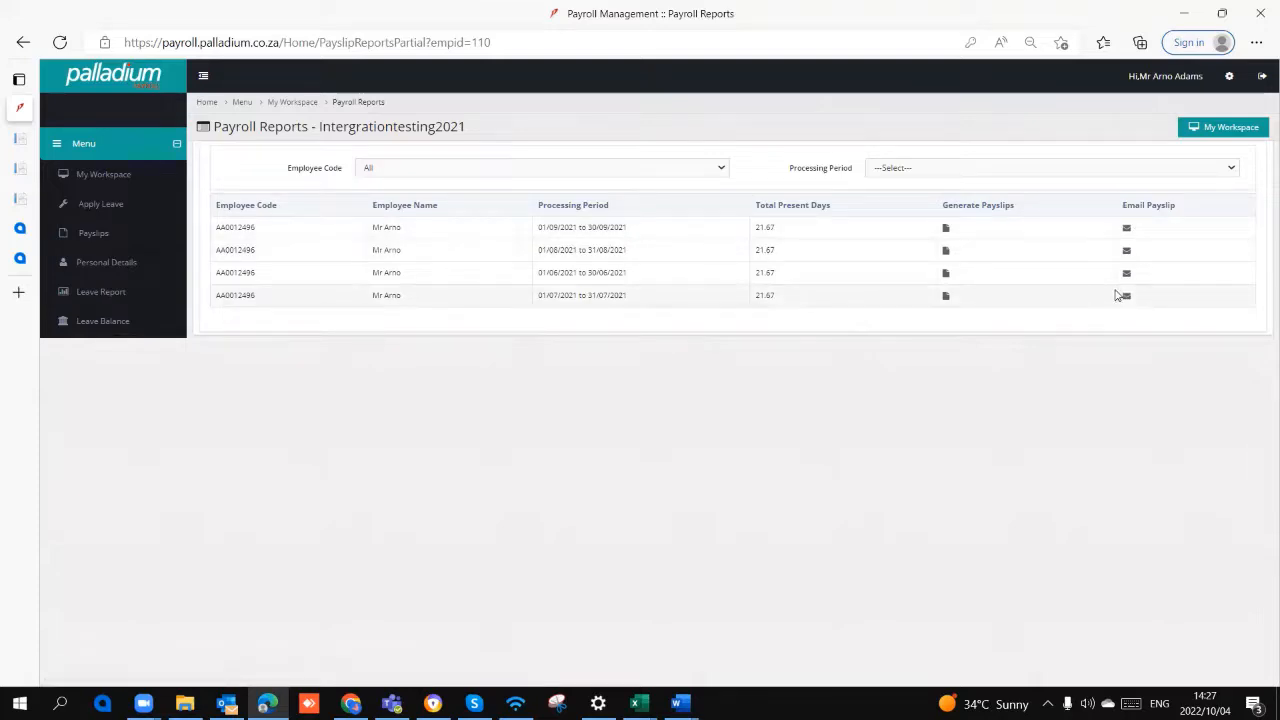
left_click(110, 264)
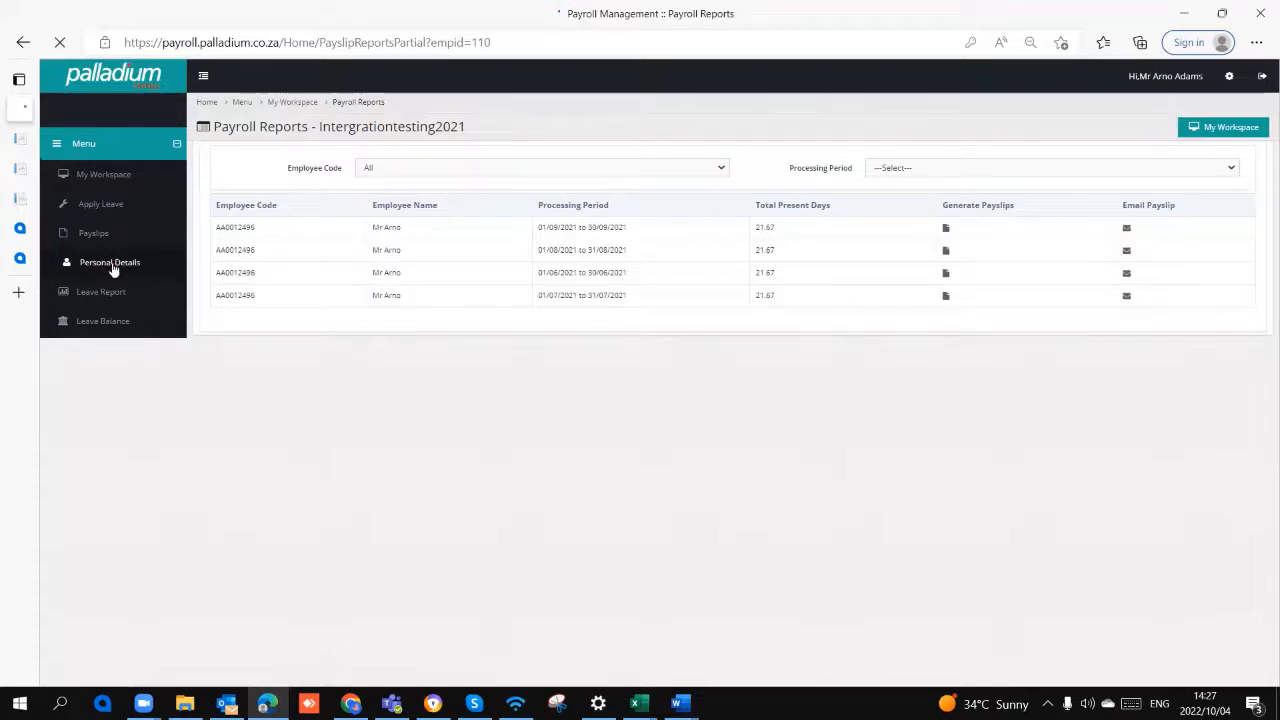
scroll(249, 332, "up", 2)
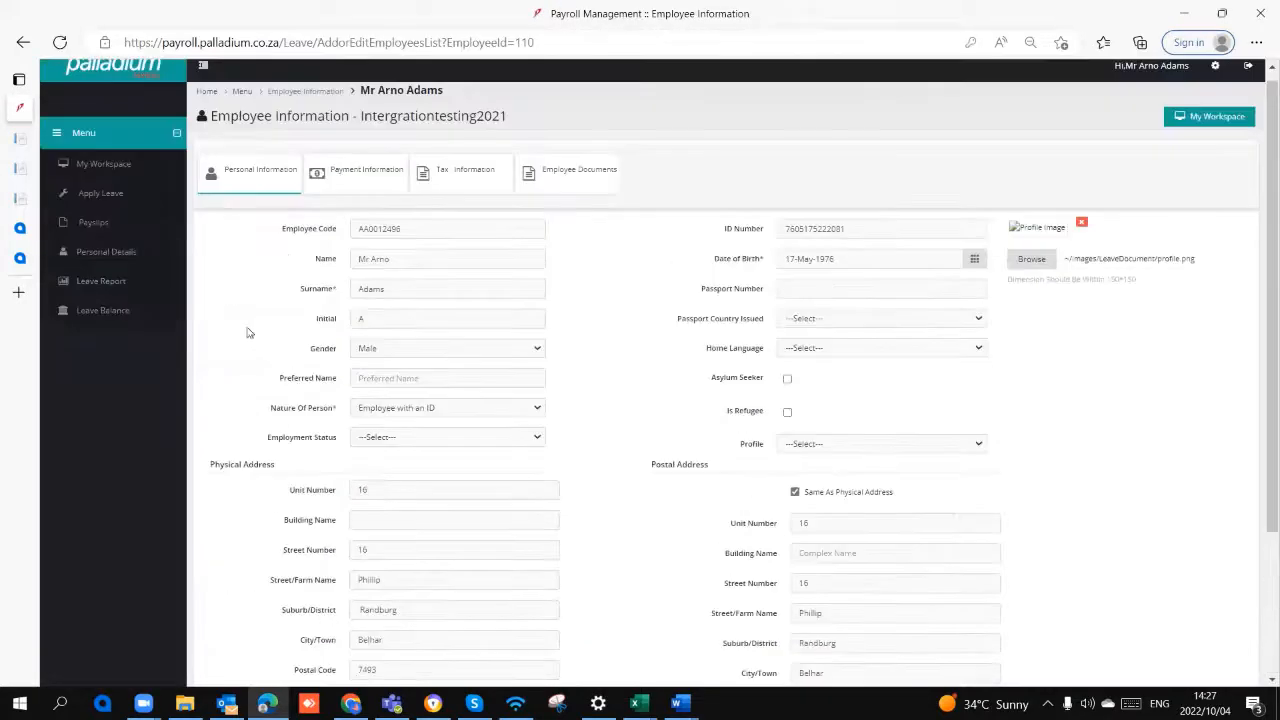
left_click(370, 182)
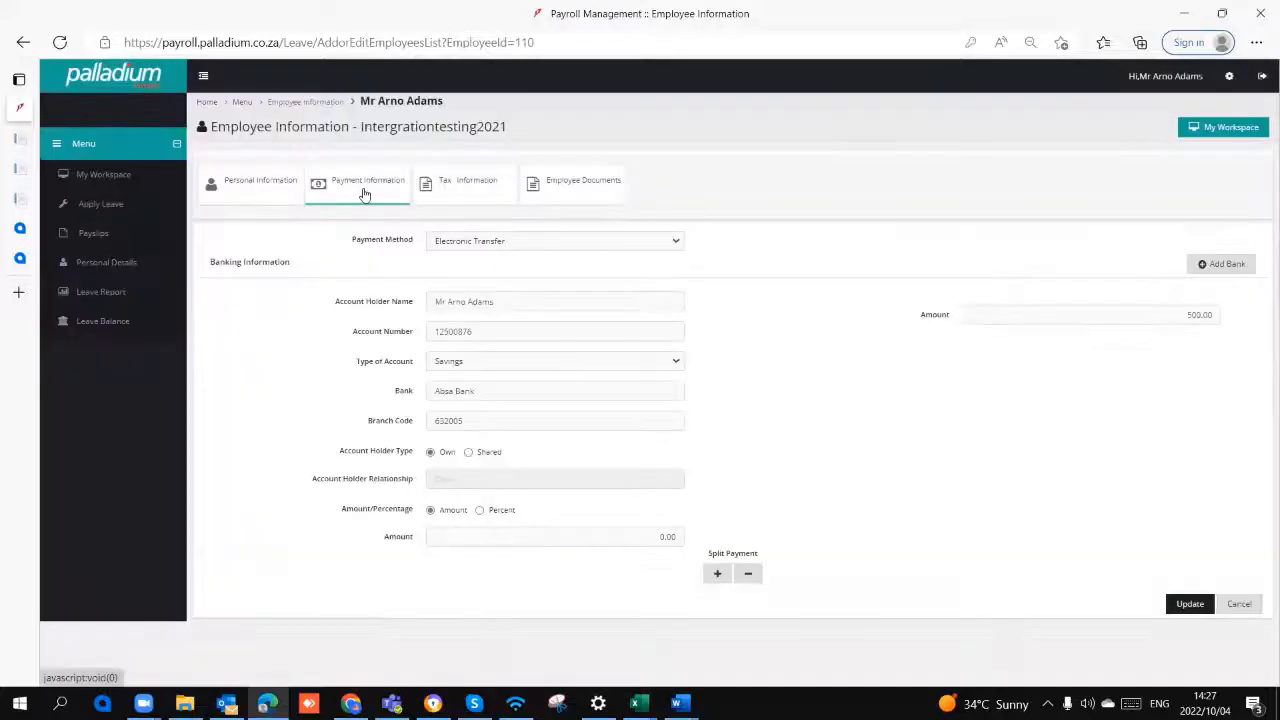
left_click(468, 184)
left_click(576, 184)
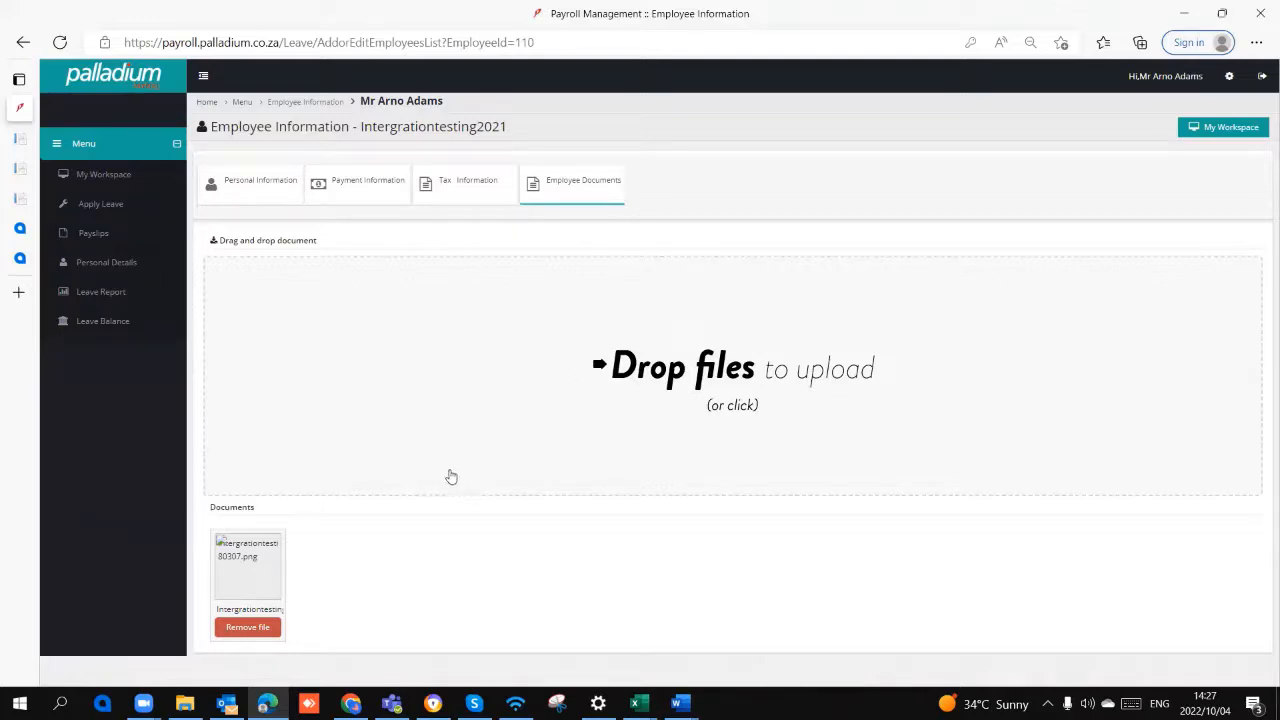
Step: View the employee's Leave Report options and the Leave Balance overview
left_click(93, 298)
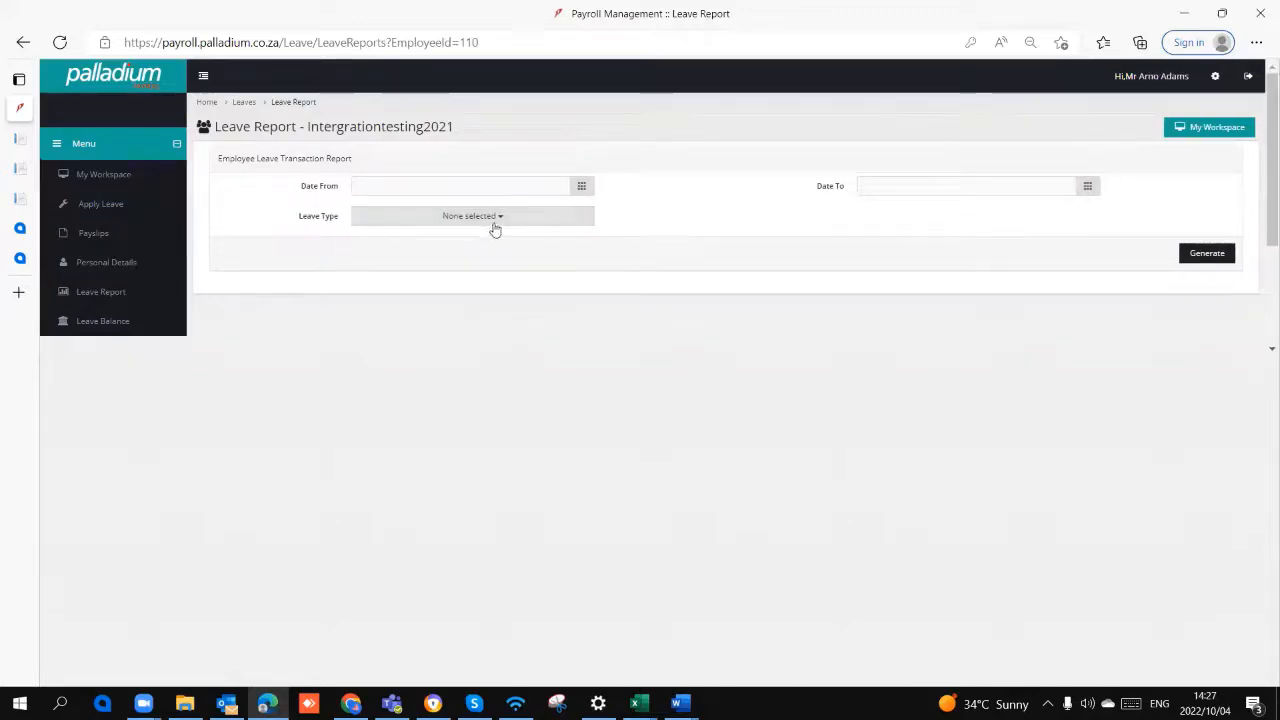
left_click(141, 322)
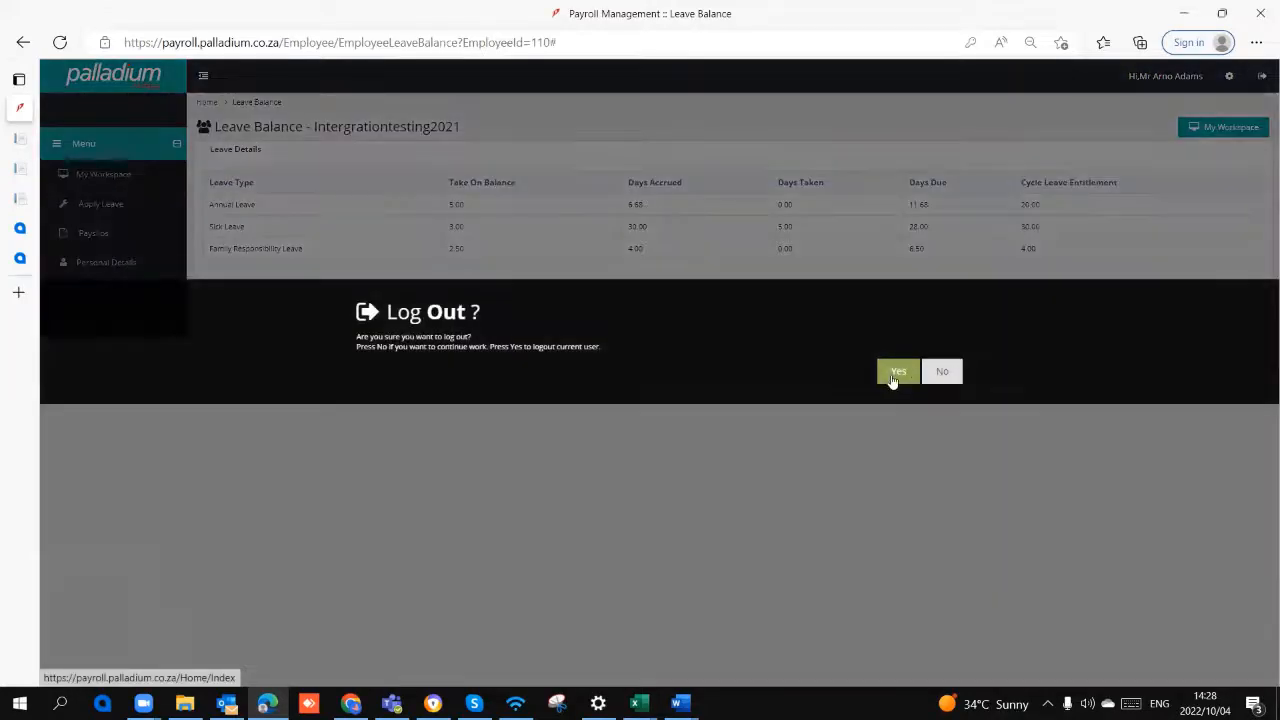
Step: Log out of the employee account, sign back in as Super Admin of testLogin5 and dismiss the company selection
left_click(896, 373)
left_click(742, 297)
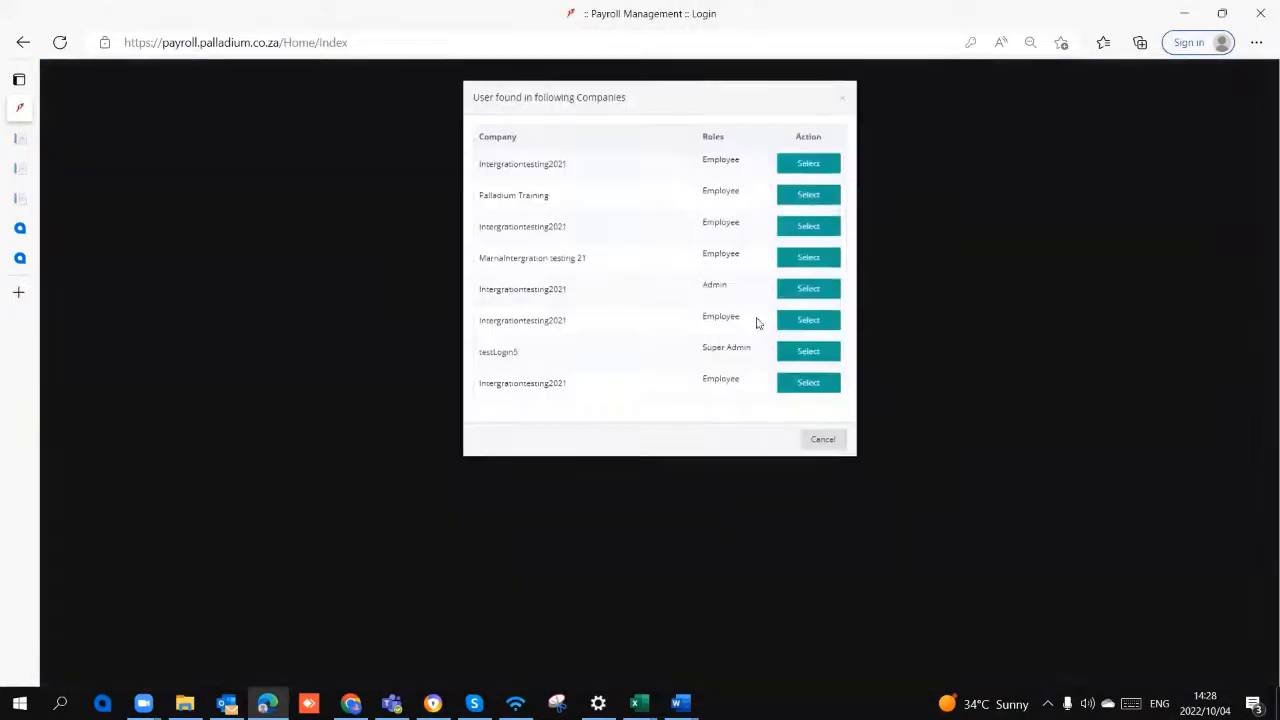
left_click(786, 360)
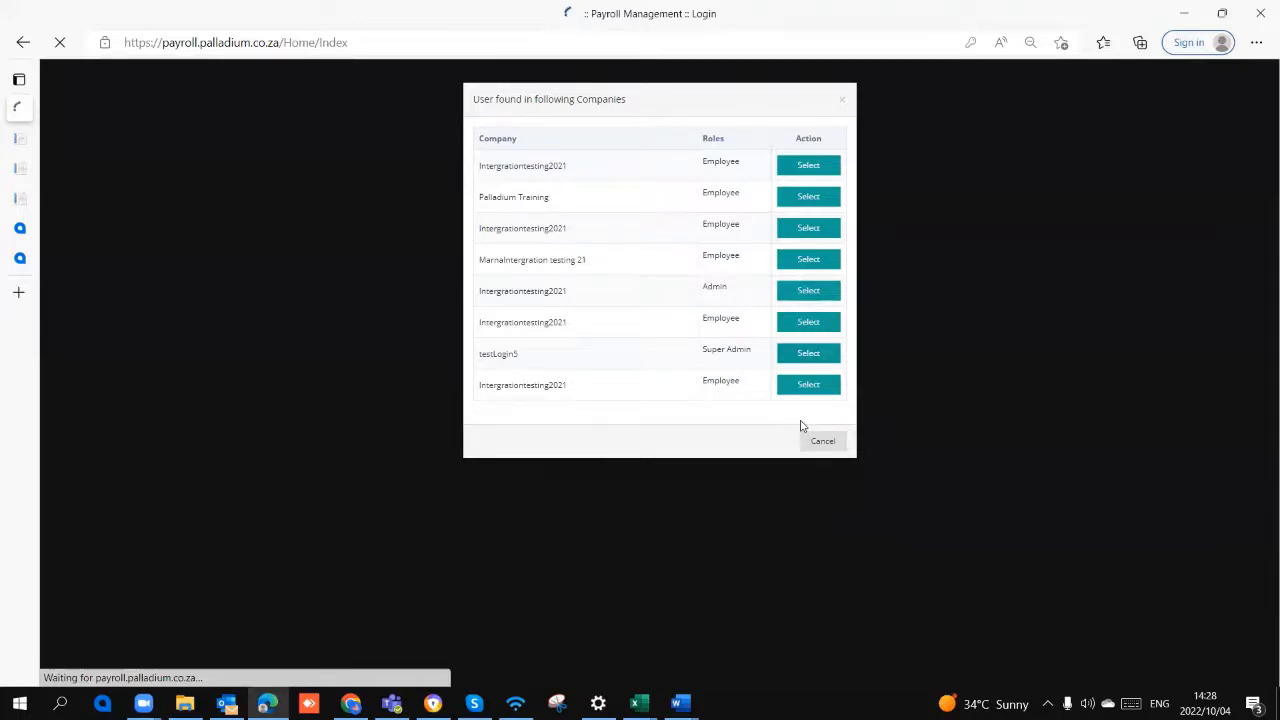
left_click(809, 354)
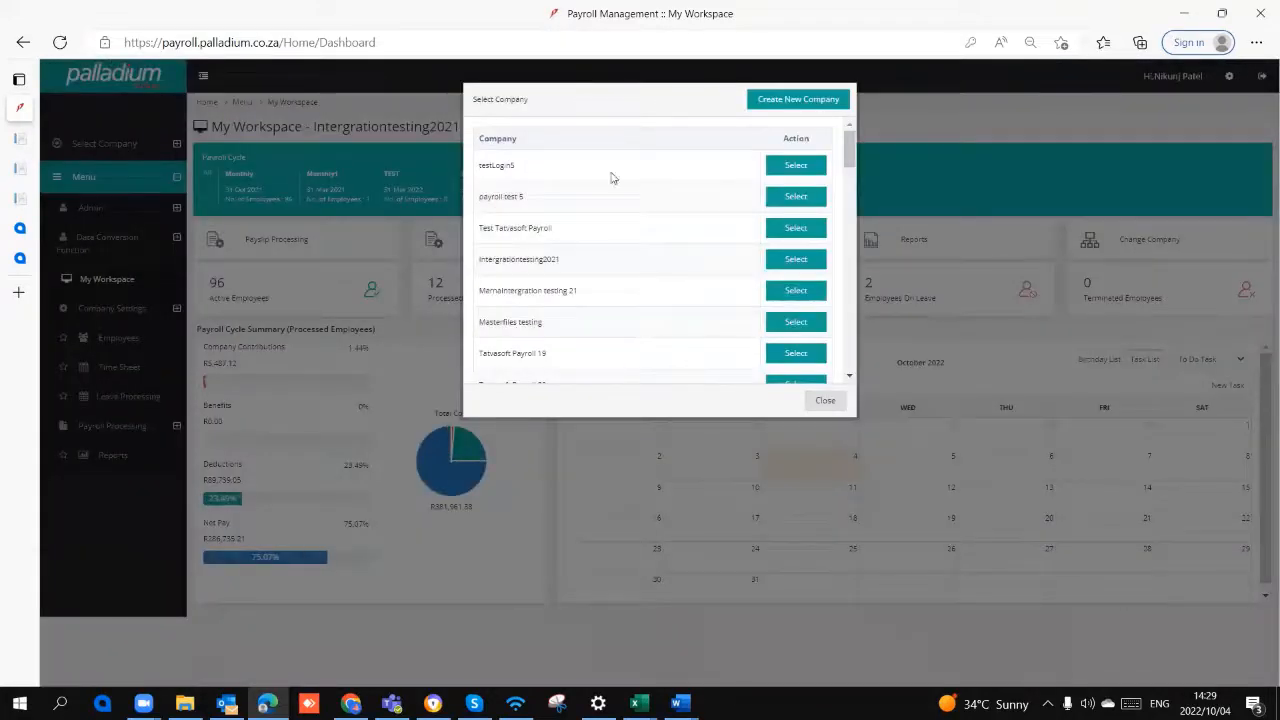
left_click(838, 403)
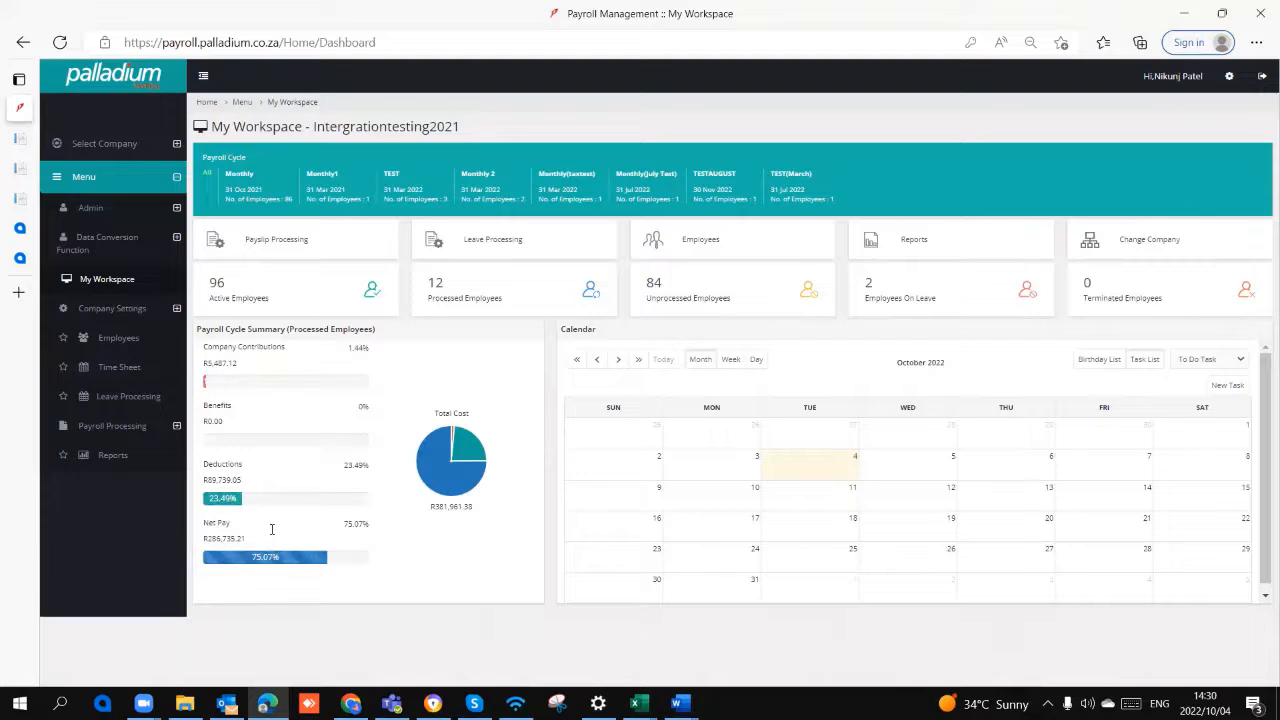
left_click(187, 91)
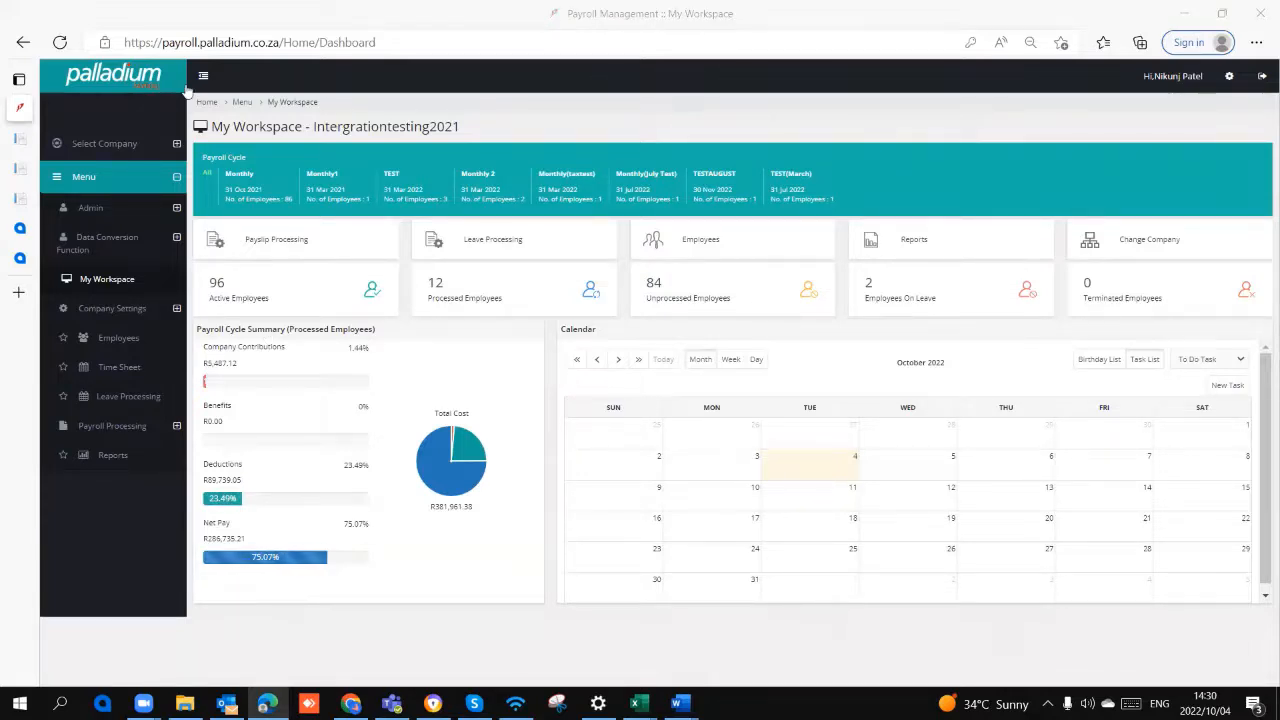